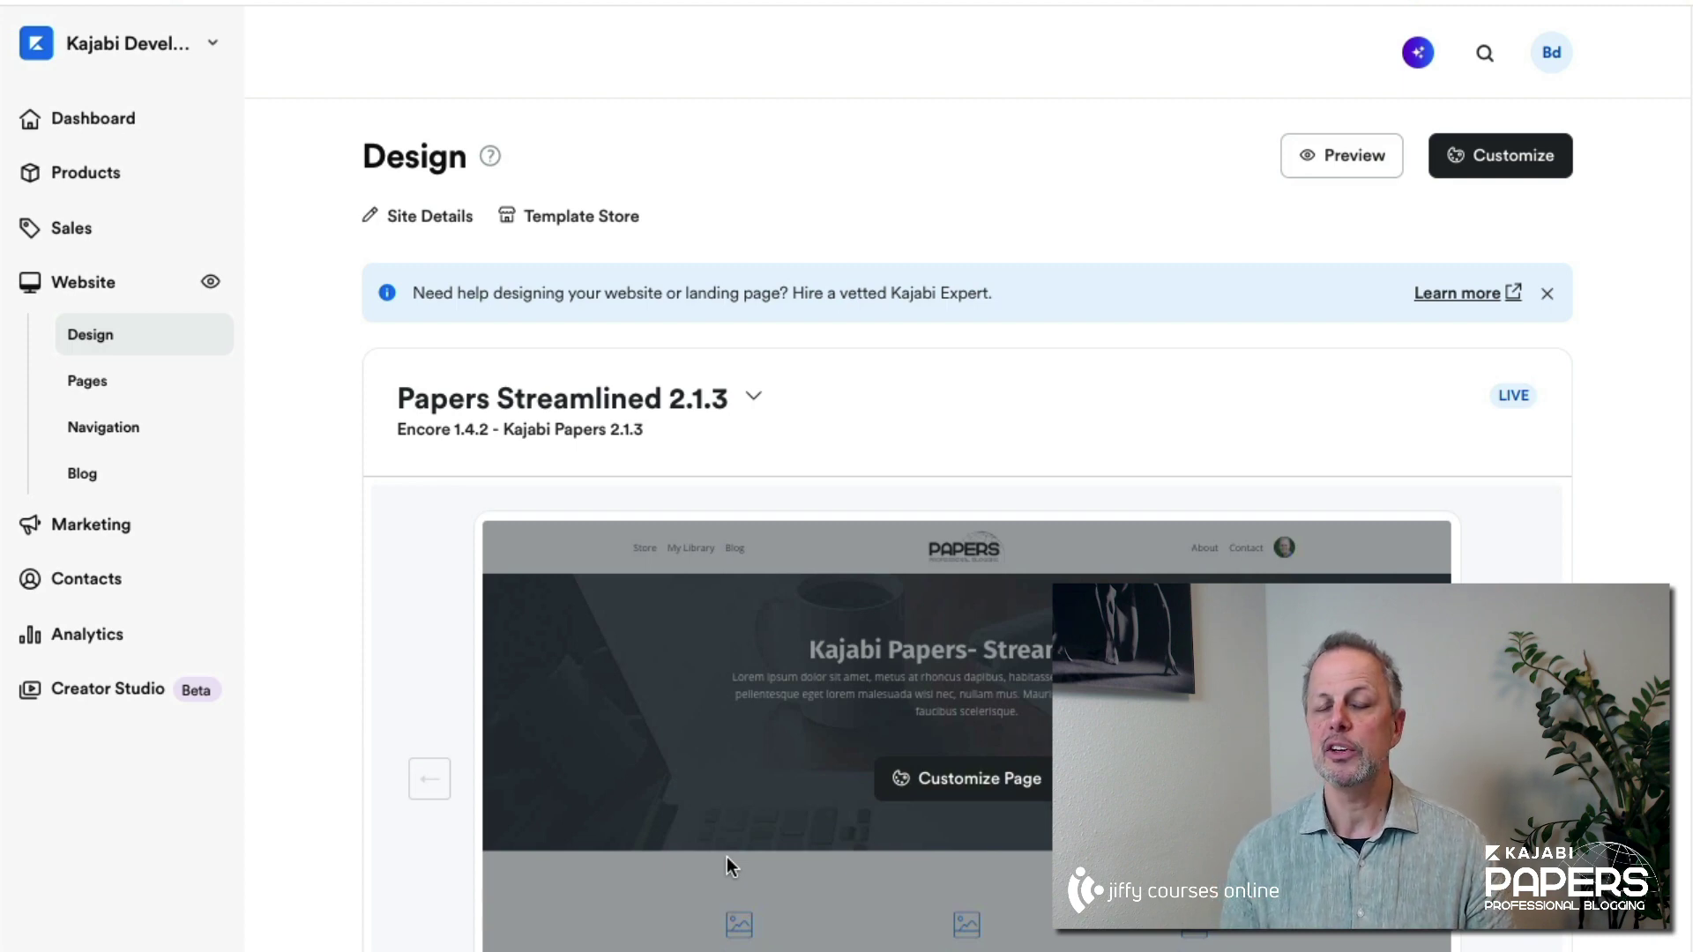
Open the Template Store from the website Design page and browse the website templates
{"action": "left_click", "coordinate": [599, 216]}
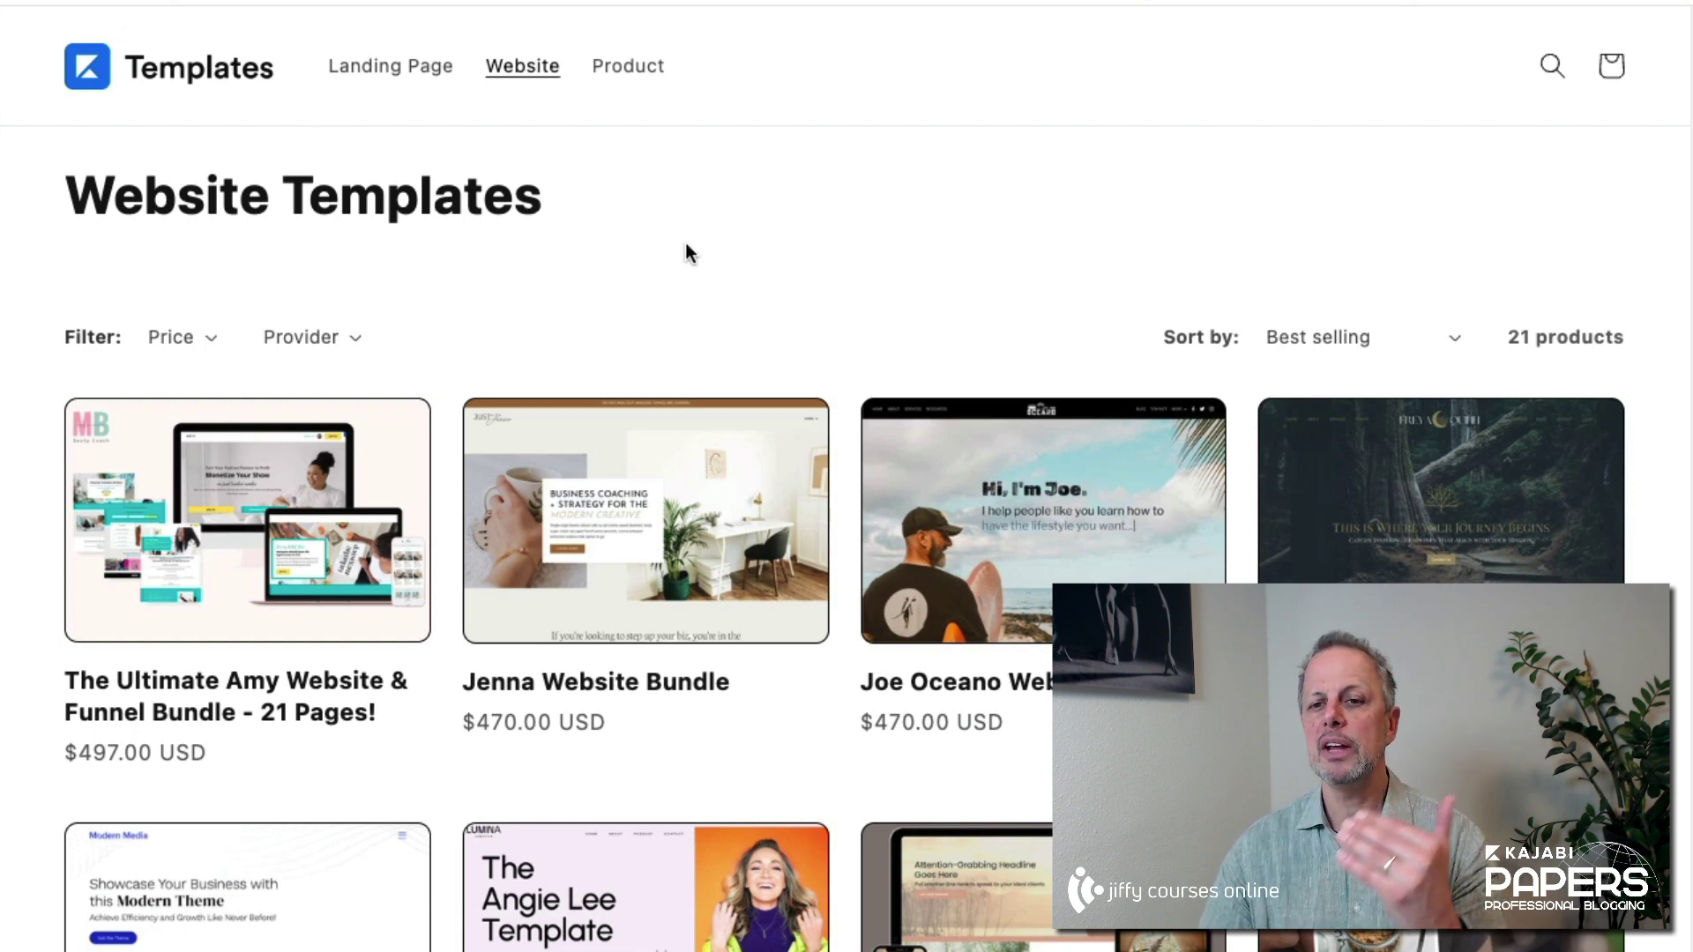
{"action": "scroll", "coordinate": [782, 298], "scroll_direction": "down", "scroll_amount": 3}
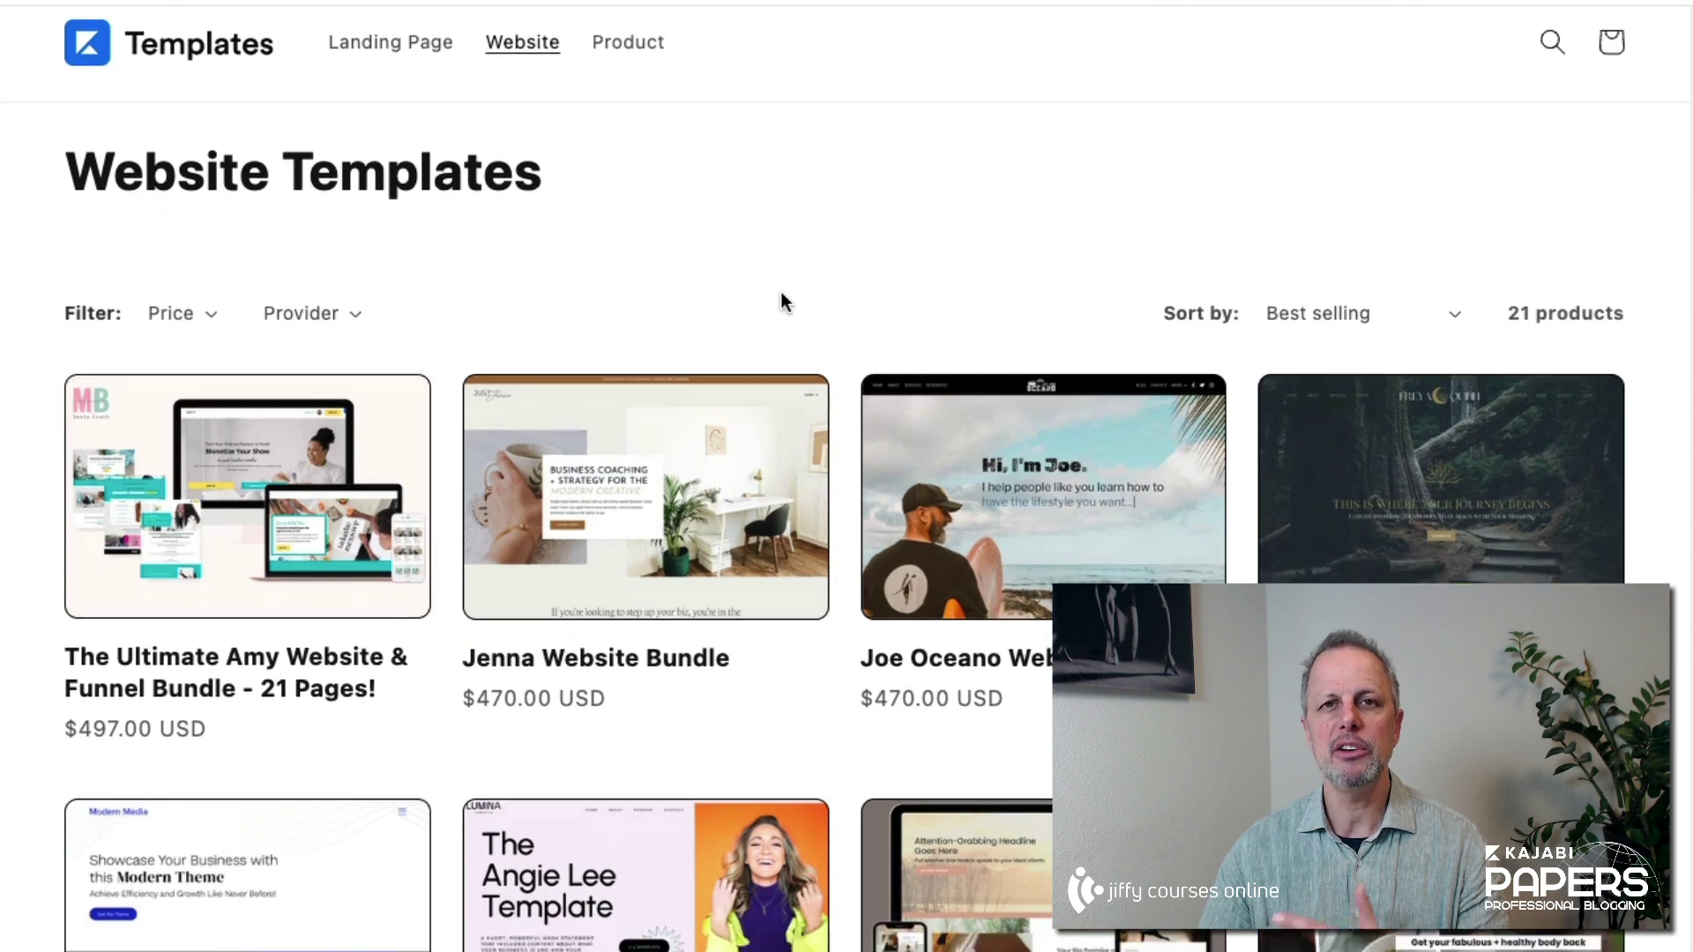
{"action": "scroll", "coordinate": [772, 295], "scroll_direction": "up", "scroll_amount": 3}
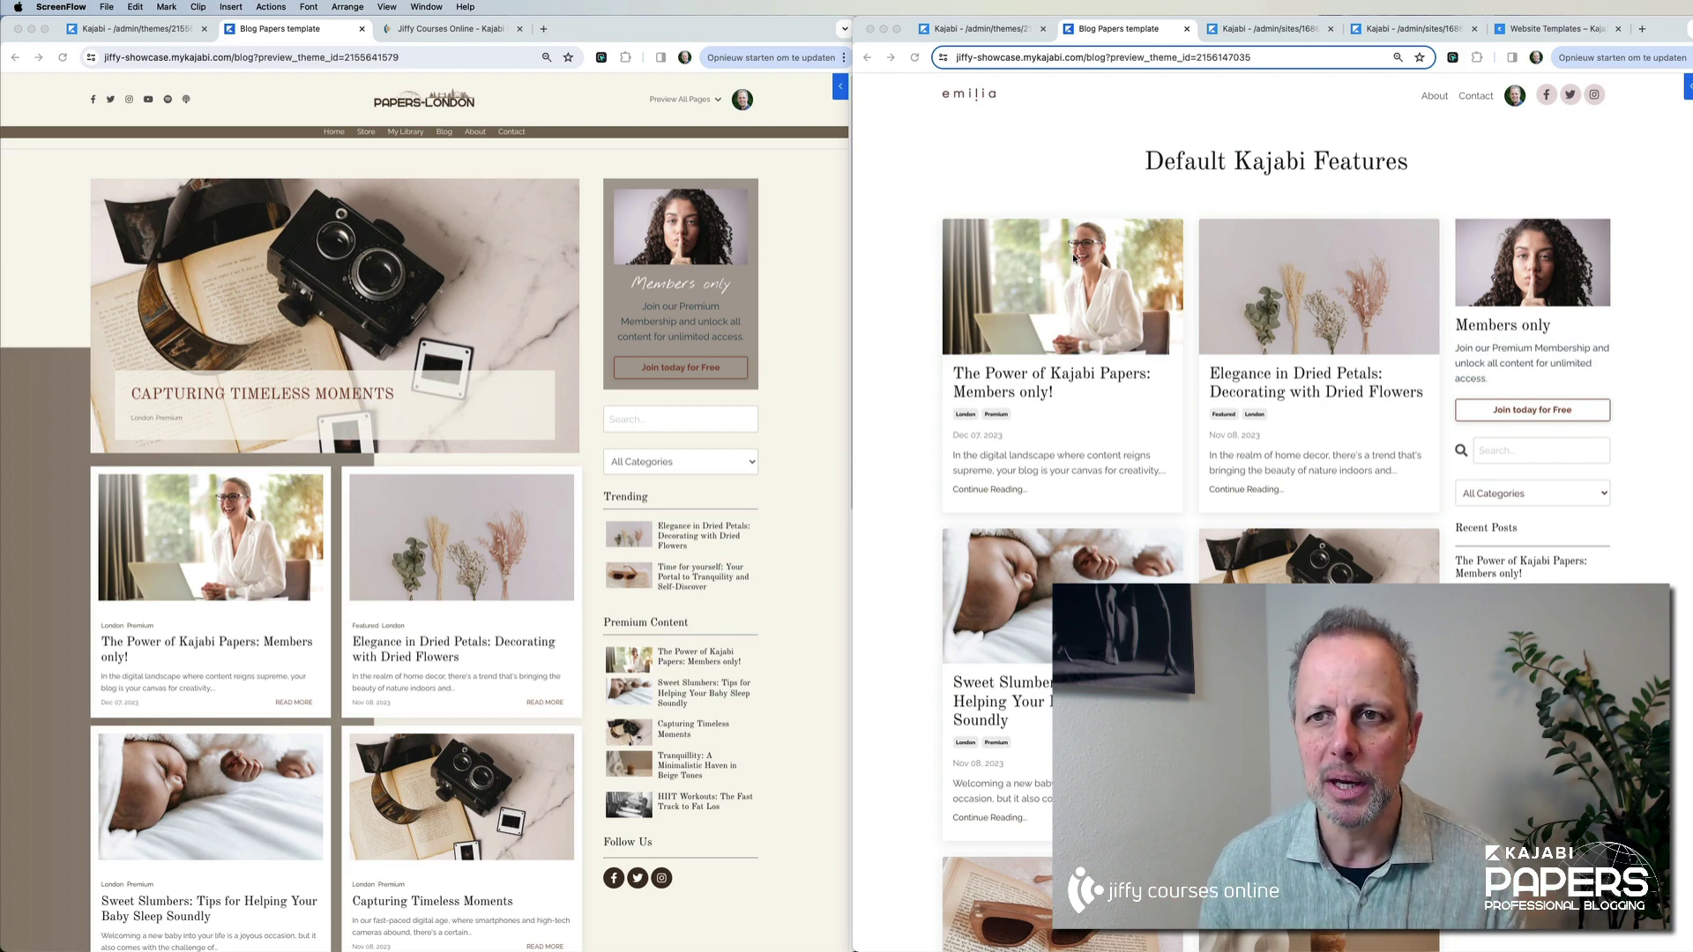
Examine the default Kajabi blog page, from its post grid and sidebar down to the pagination and Selected Articles
{"action": "scroll", "coordinate": [1213, 390], "scroll_direction": "down", "scroll_amount": 1}
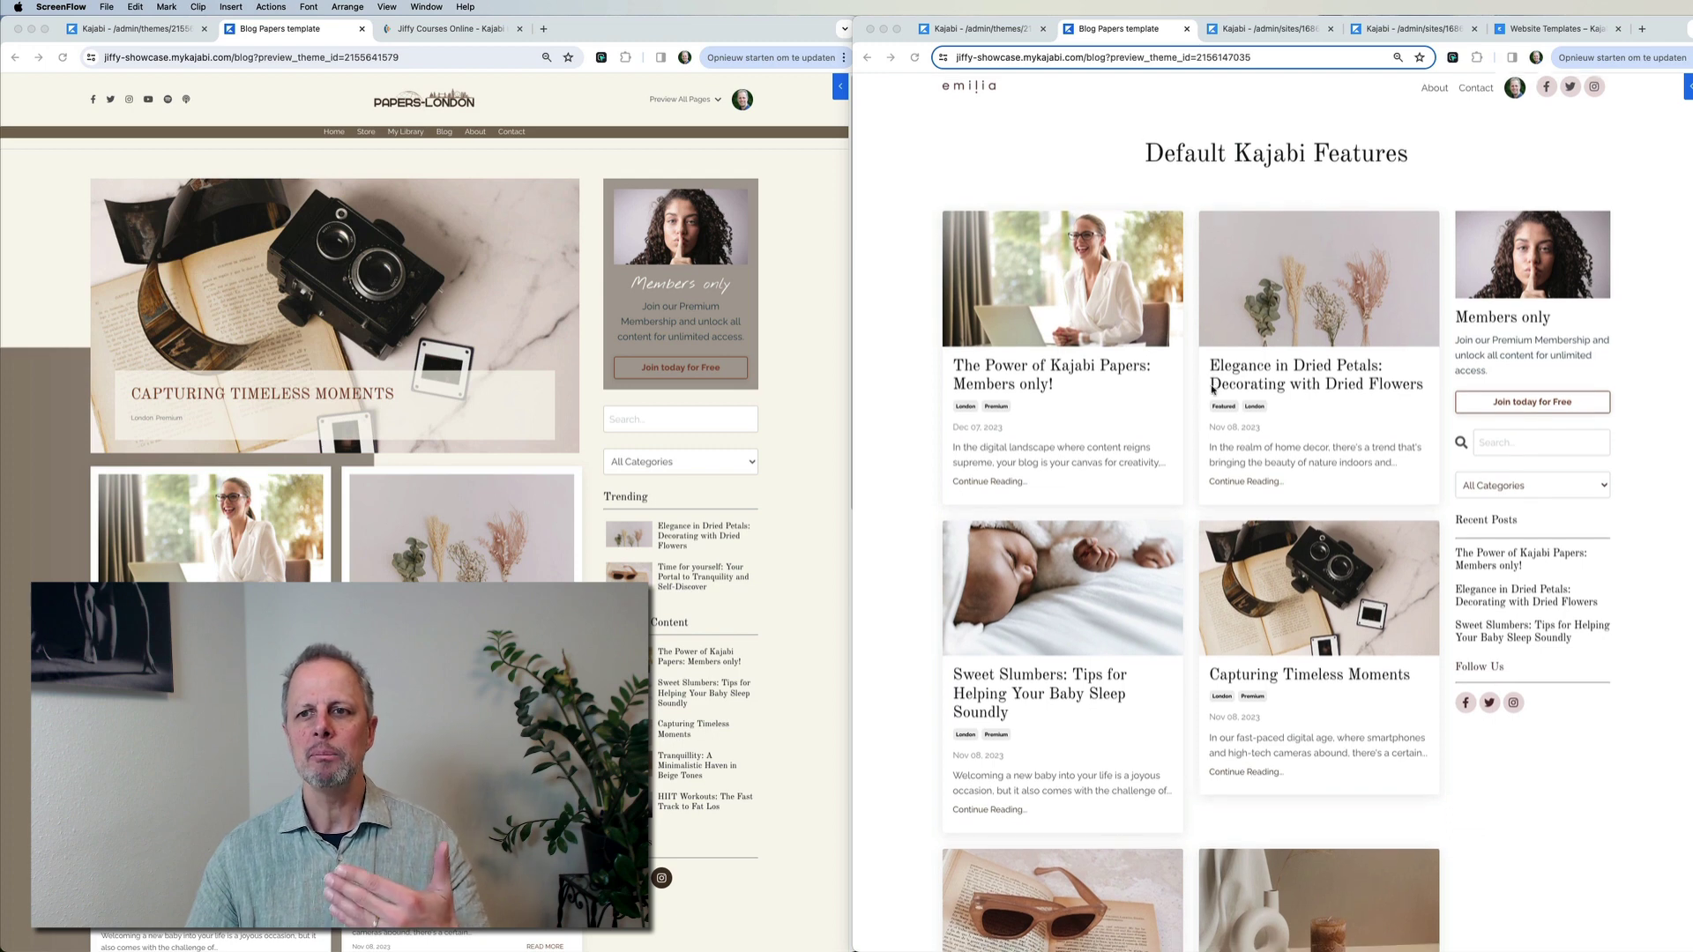
{"action": "scroll", "coordinate": [1214, 391], "scroll_direction": "down", "scroll_amount": 2}
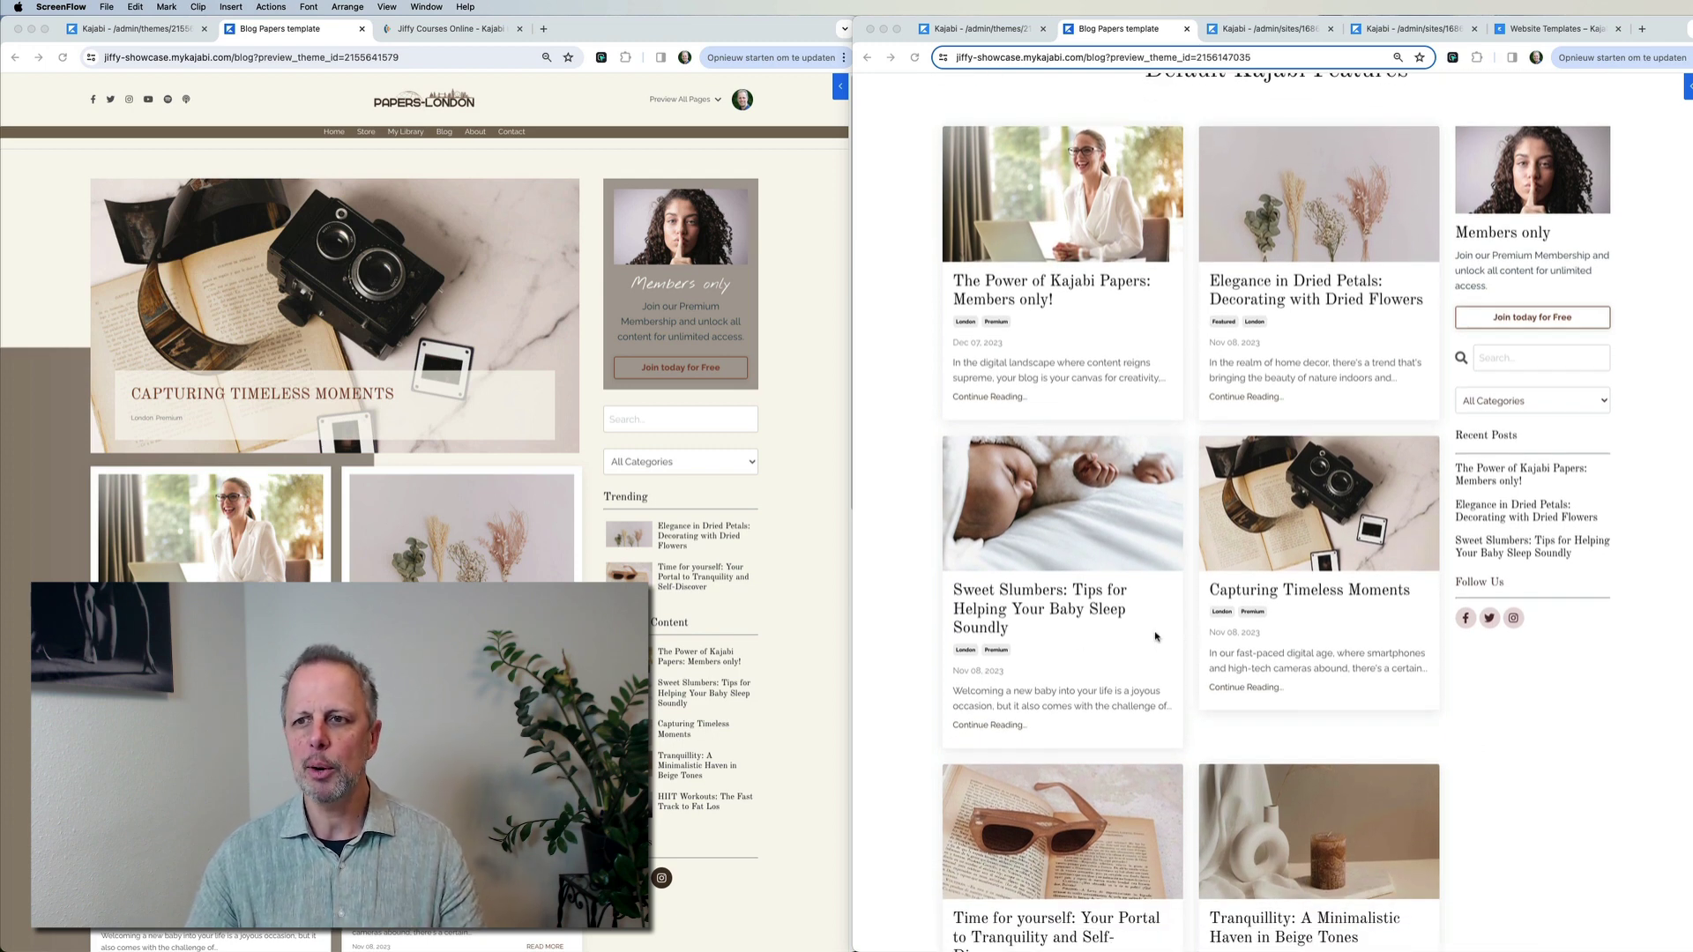
{"action": "scroll", "coordinate": [1155, 636], "scroll_direction": "down", "scroll_amount": 1}
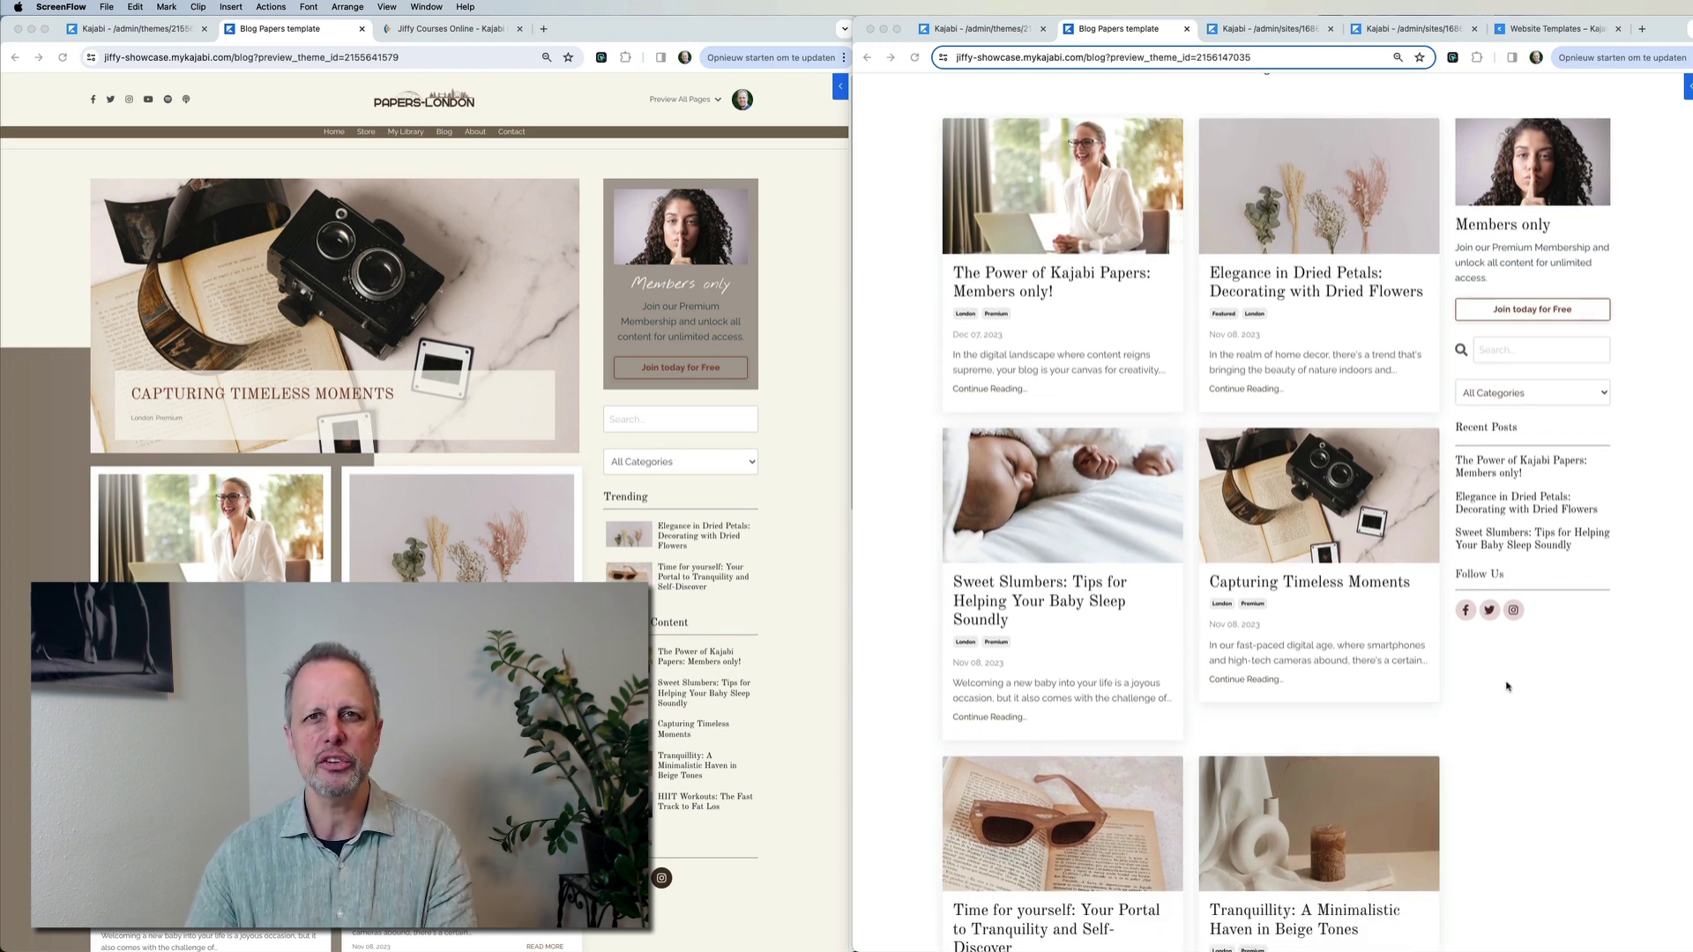
{"action": "scroll", "coordinate": [1338, 692], "scroll_direction": "down", "scroll_amount": 4}
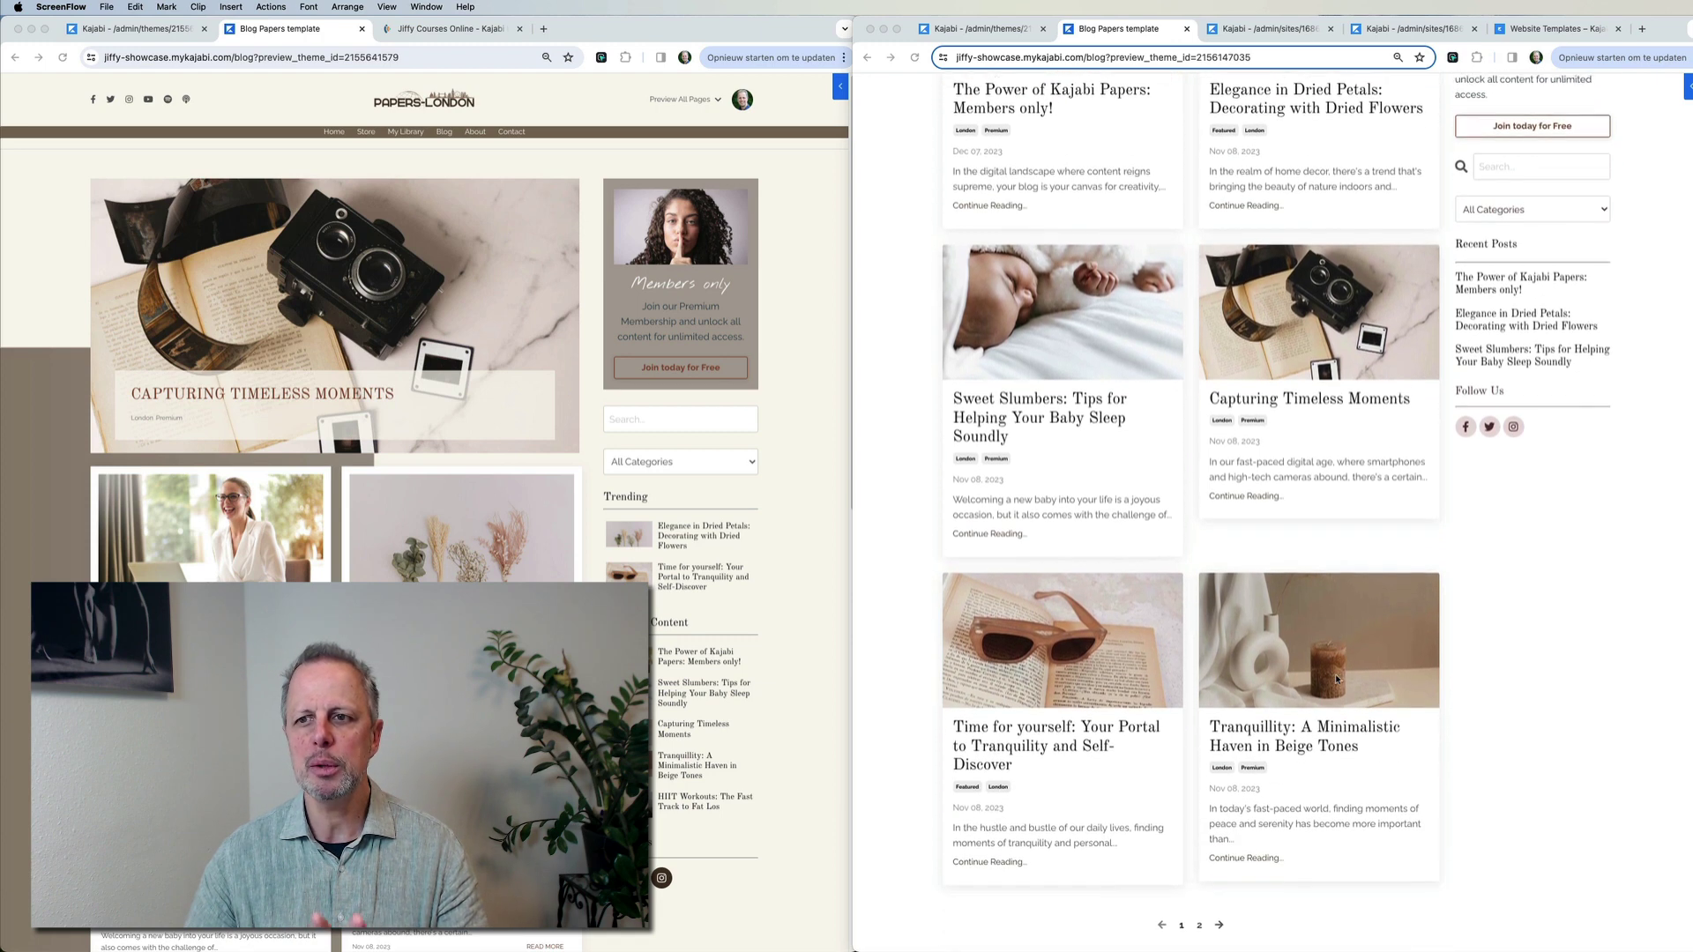
{"action": "scroll", "coordinate": [1338, 679], "scroll_direction": "down", "scroll_amount": 5}
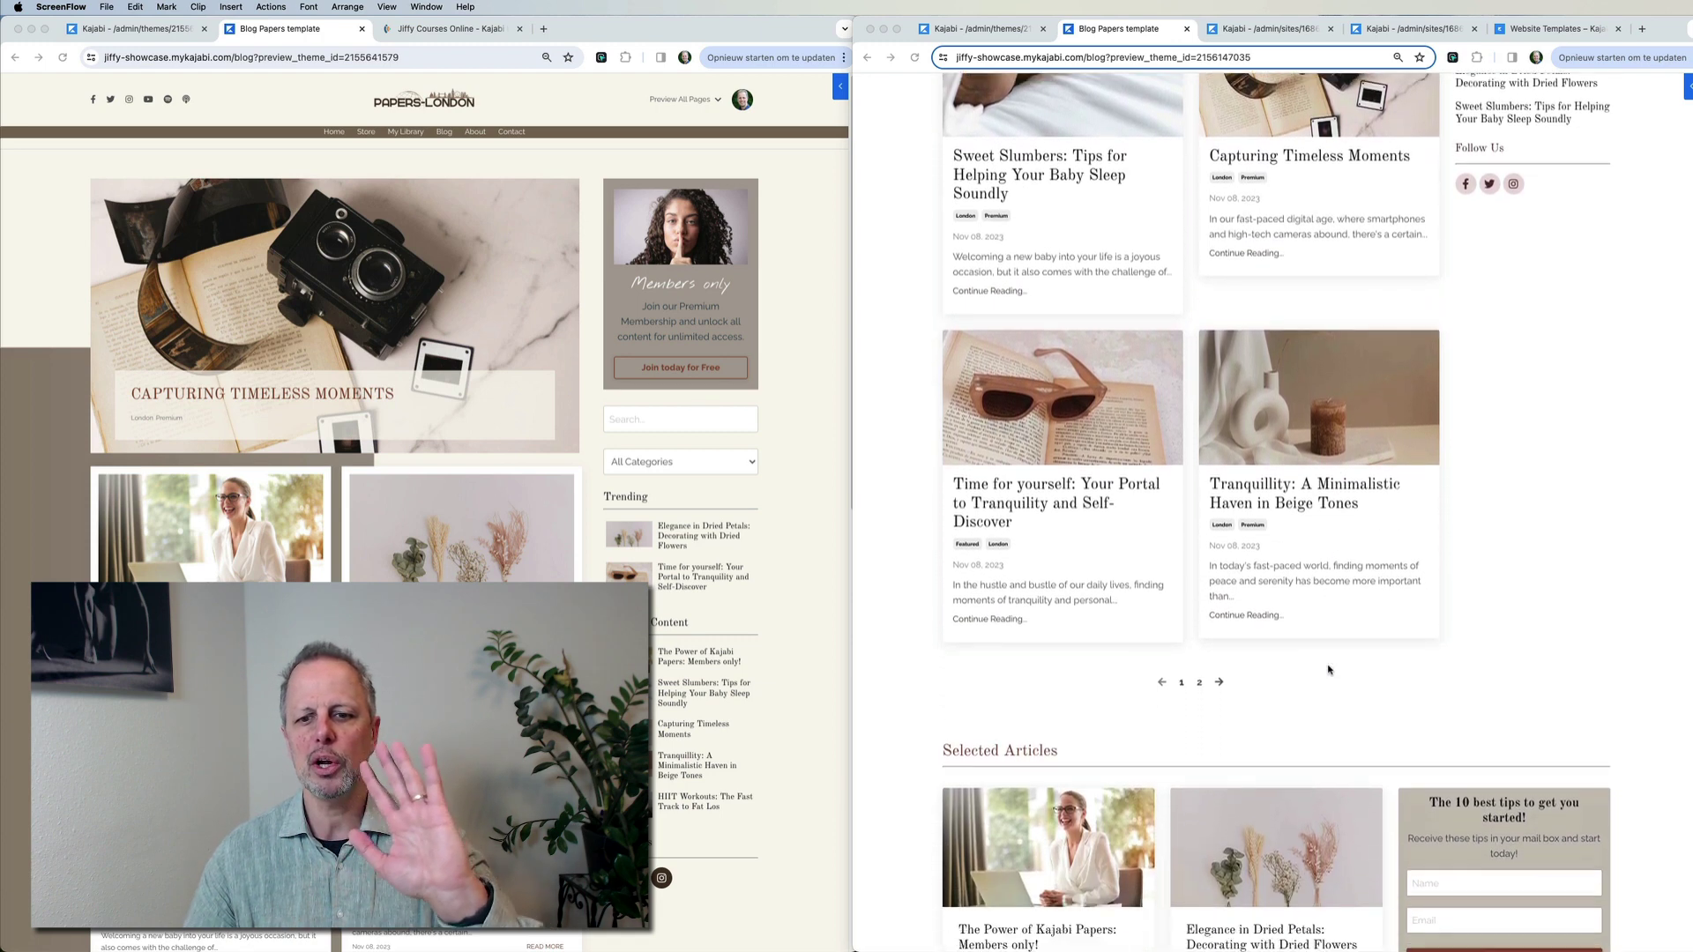
{"action": "scroll", "coordinate": [1328, 670], "scroll_direction": "down", "scroll_amount": 4}
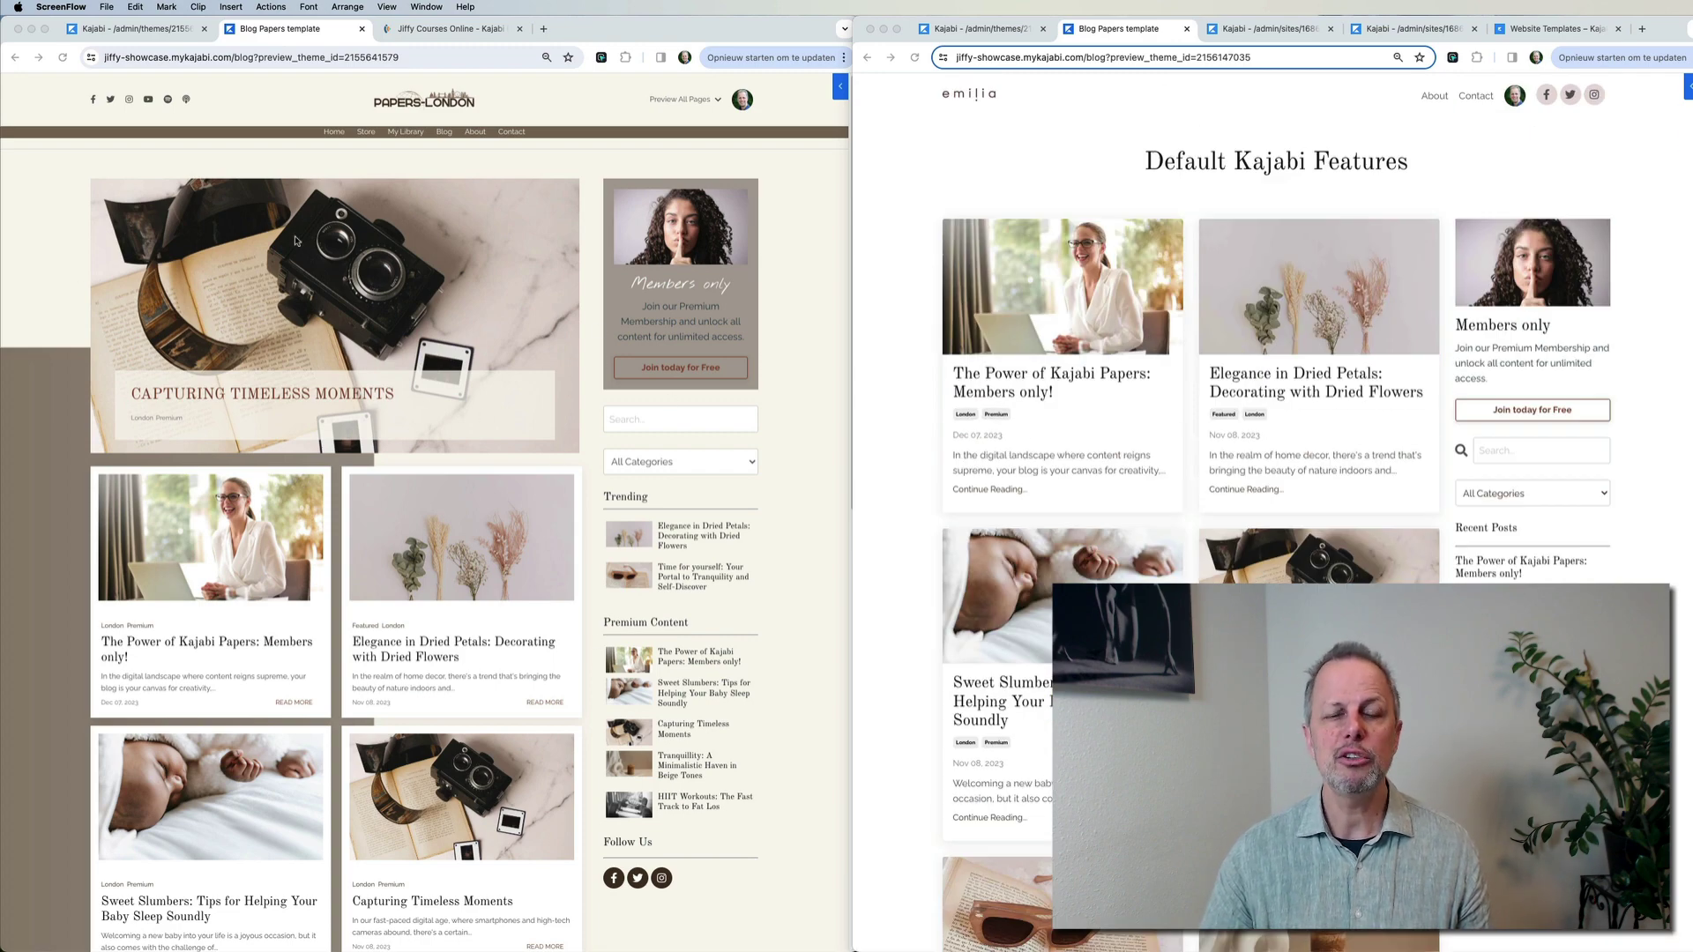
Examine the Papers-London blog page, from the featured post and post grid through the sidebar, pagination and footer menus
{"action": "scroll", "coordinate": [364, 414], "scroll_direction": "down", "scroll_amount": 2}
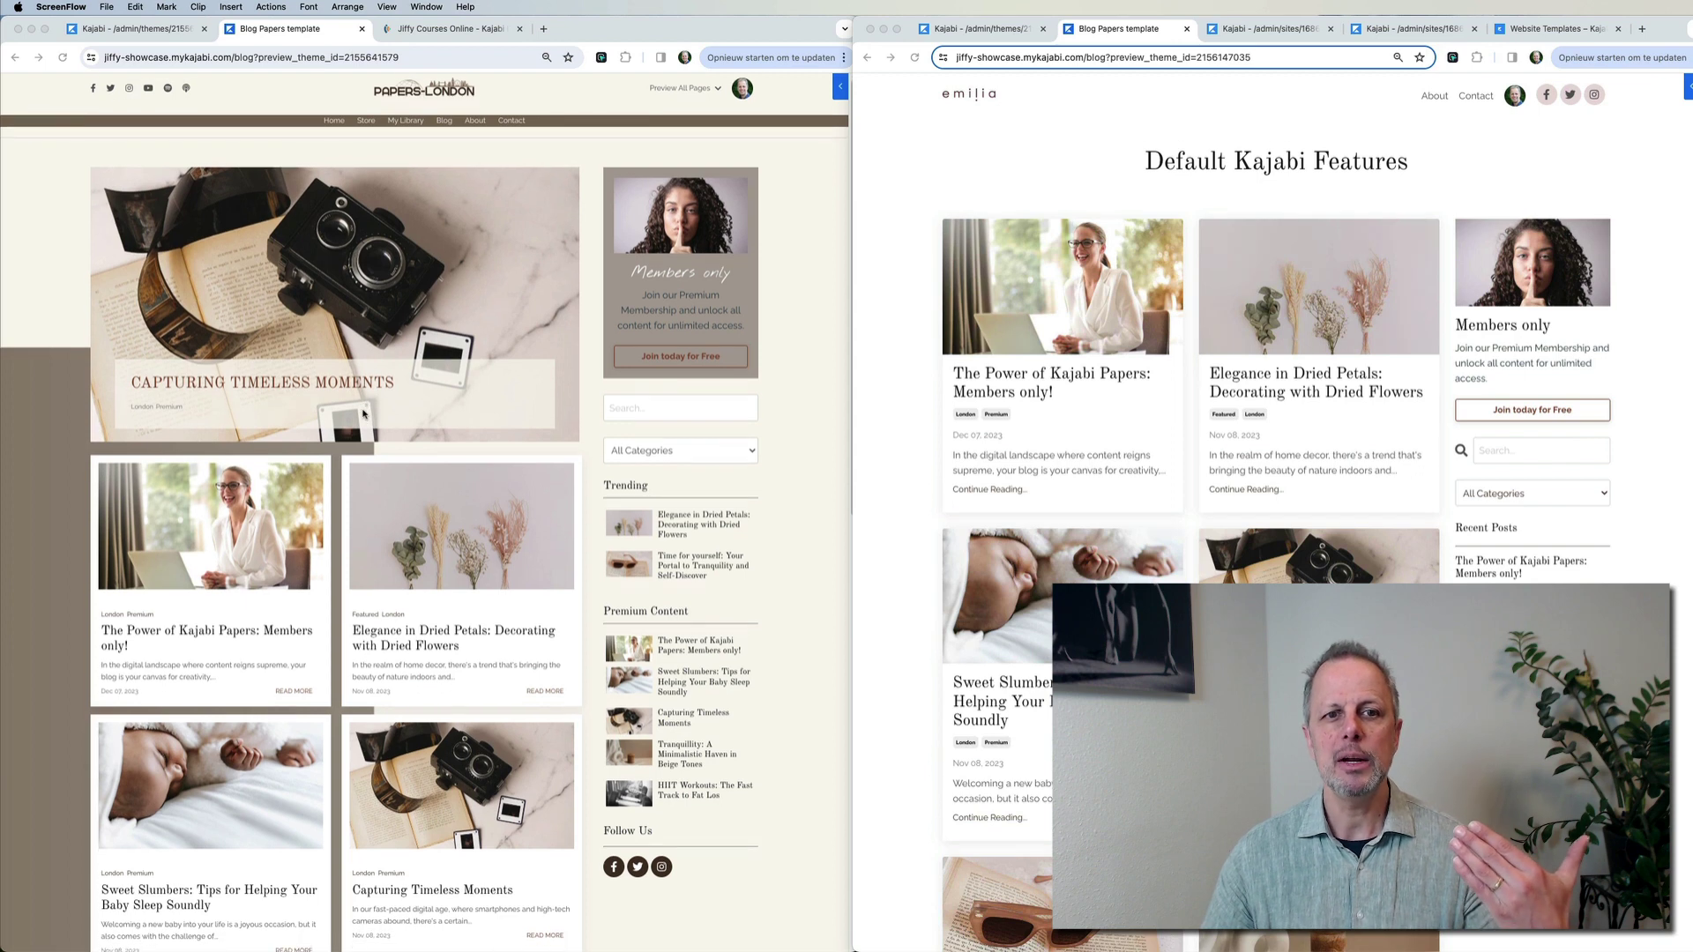
{"action": "scroll", "coordinate": [362, 415], "scroll_direction": "down", "scroll_amount": 3}
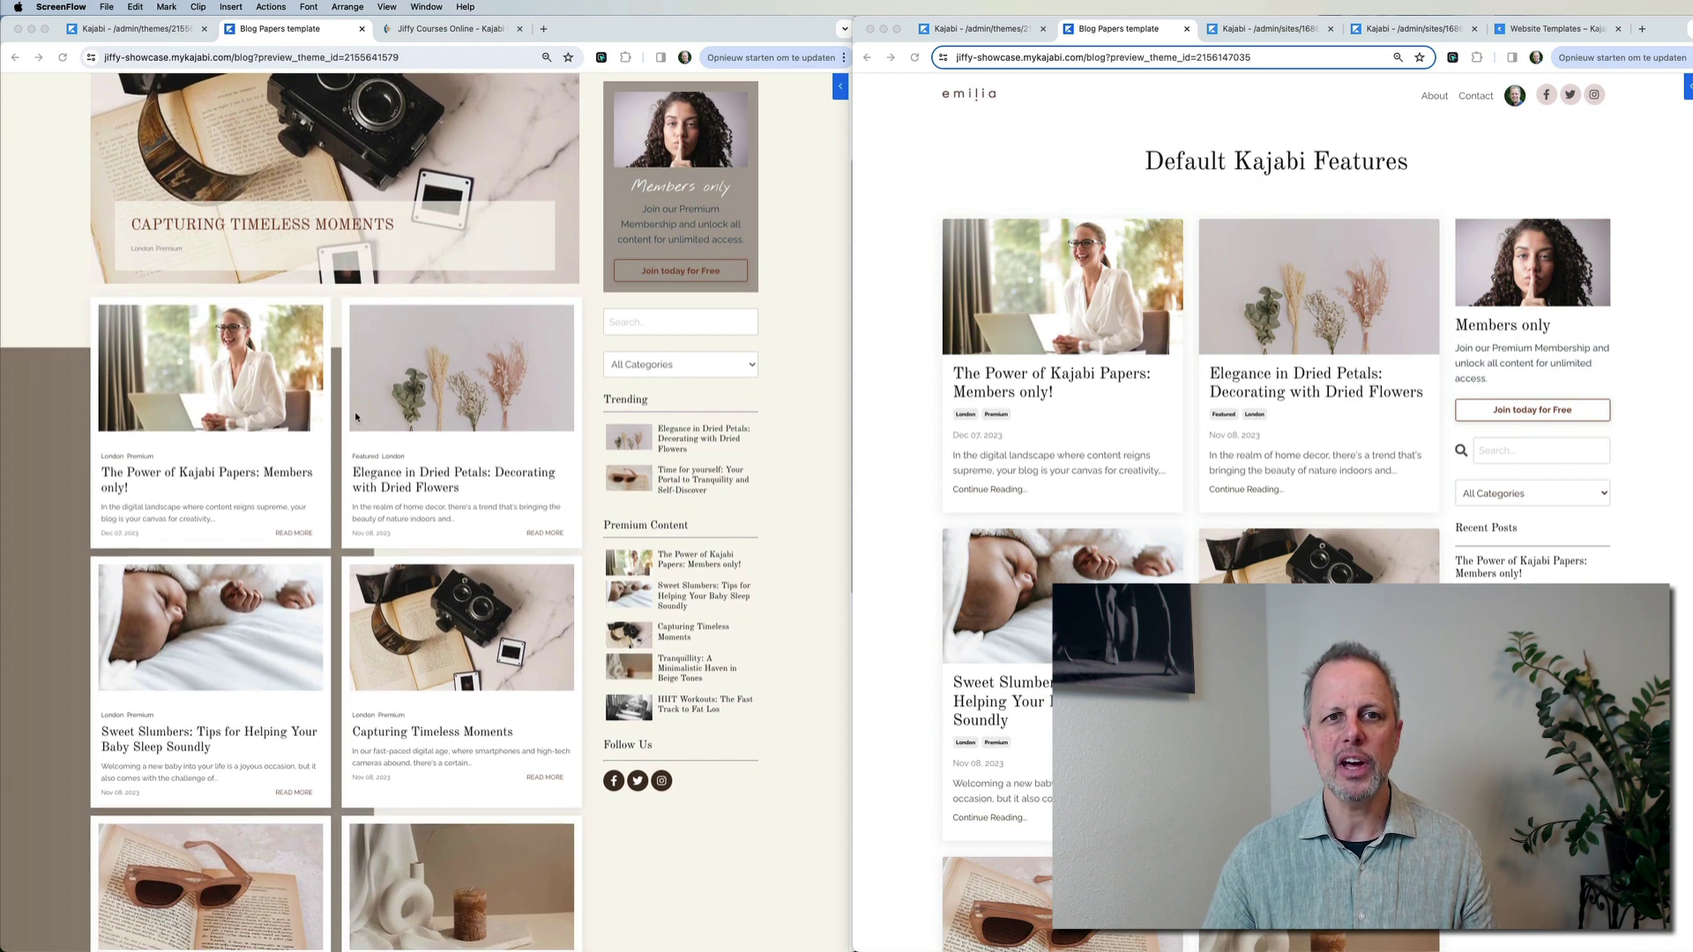
{"action": "scroll", "coordinate": [354, 417], "scroll_direction": "down", "scroll_amount": 4}
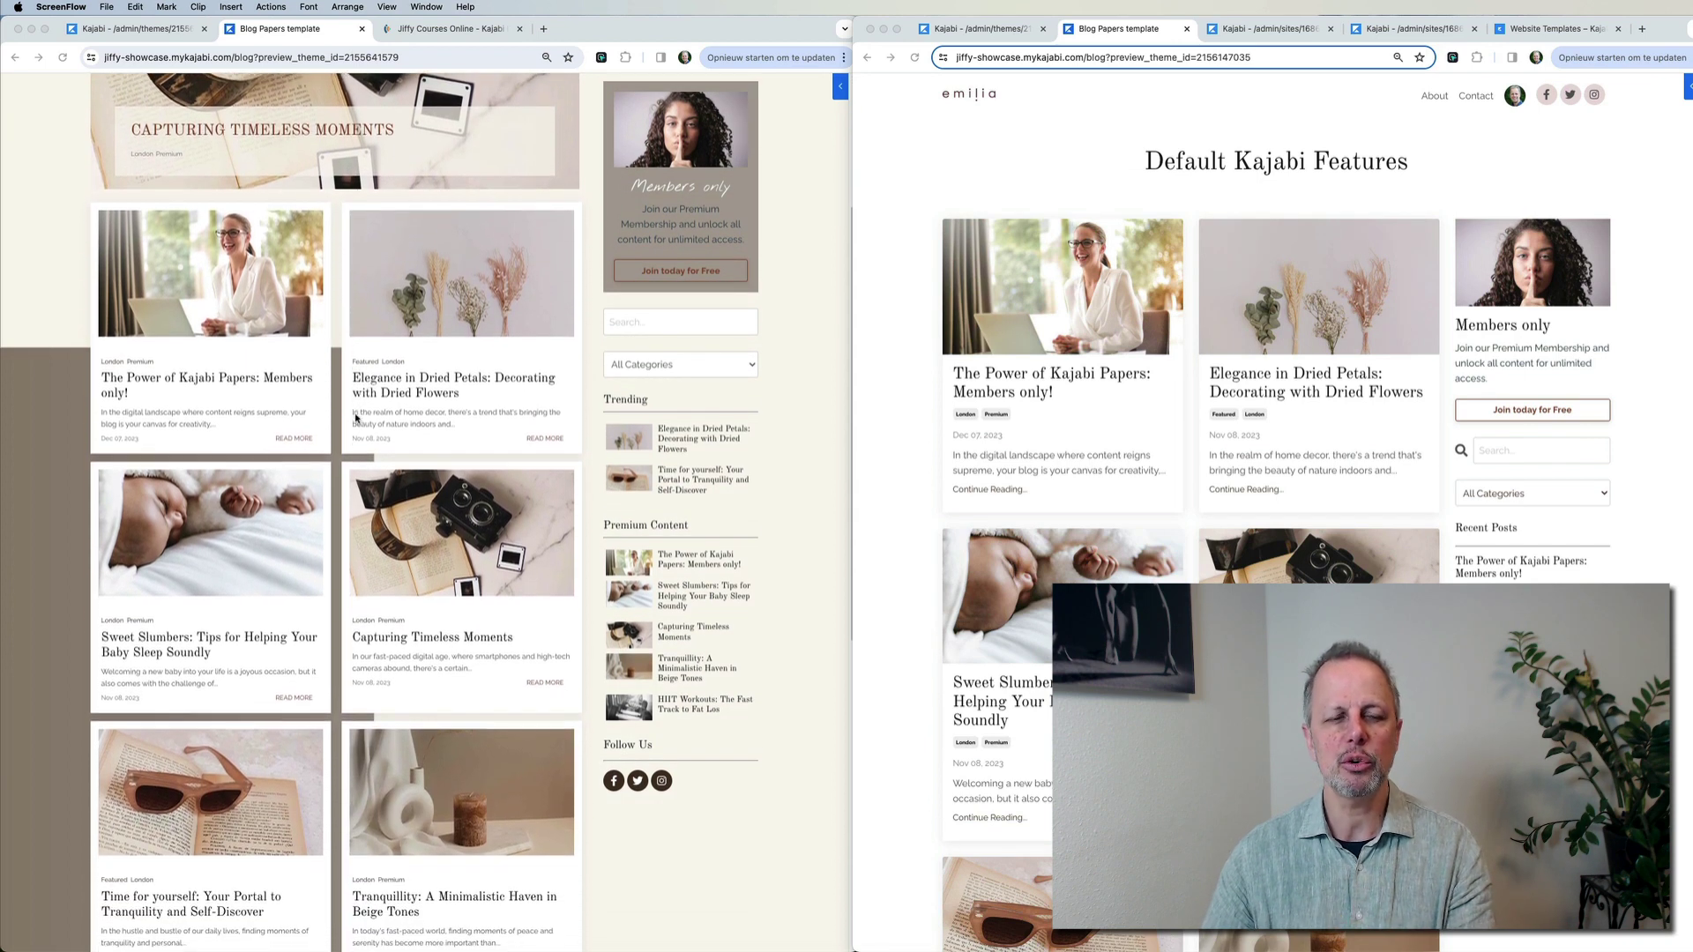
{"action": "scroll", "coordinate": [354, 417], "scroll_direction": "down", "scroll_amount": 6}
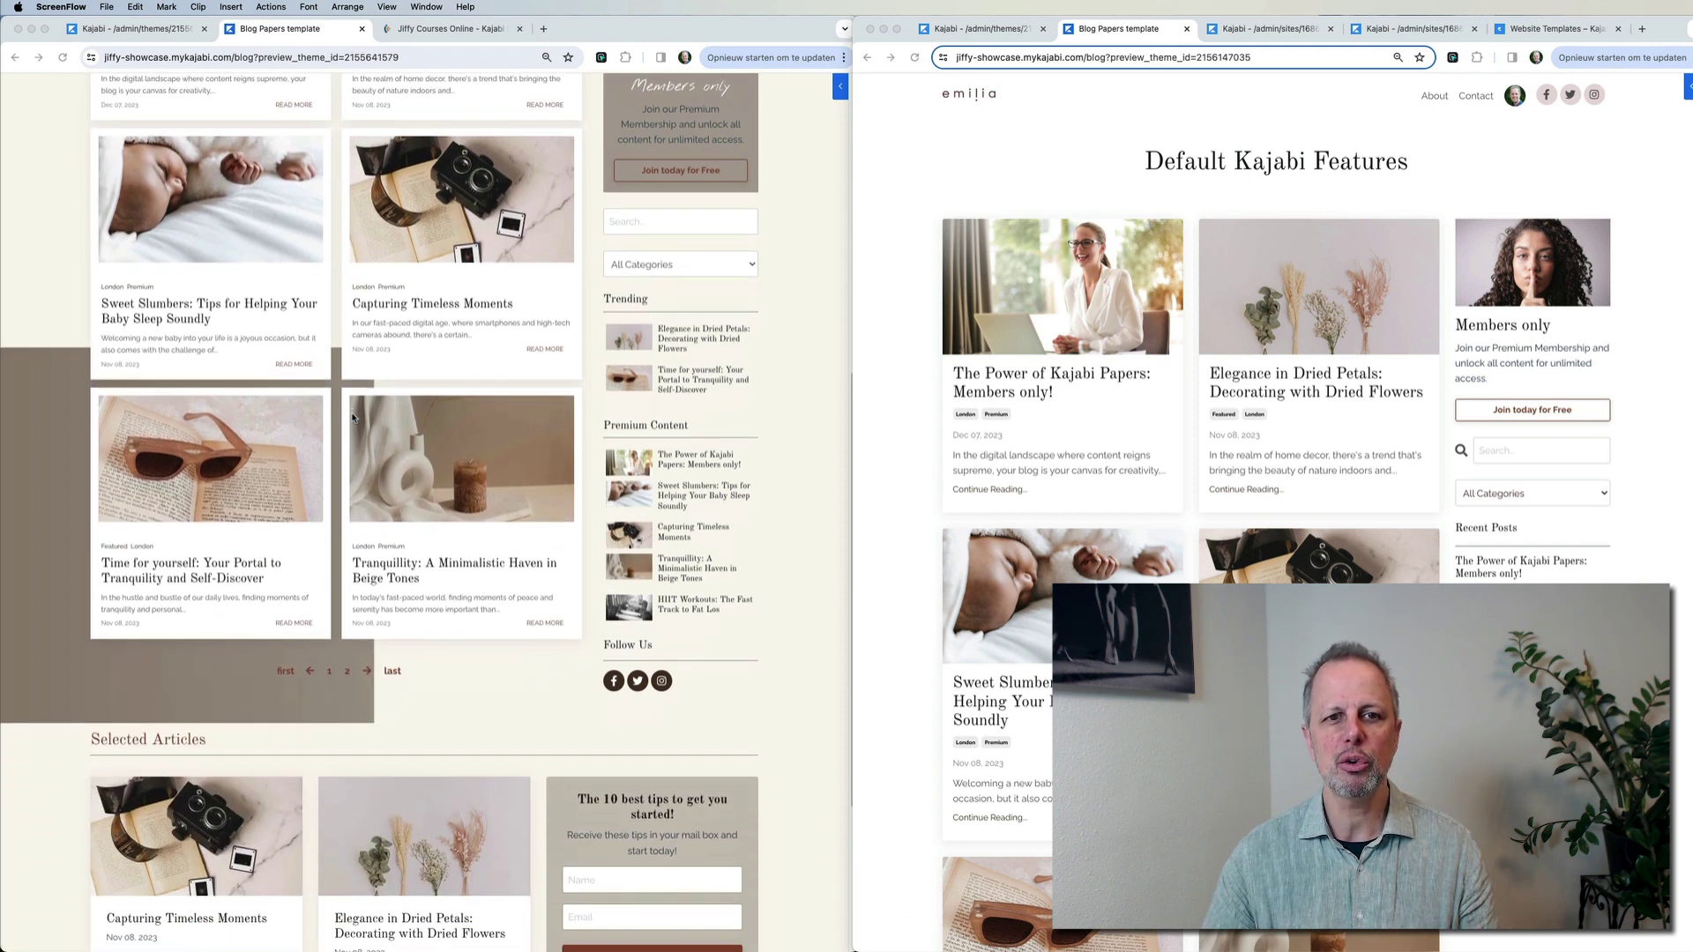
{"action": "scroll", "coordinate": [351, 417], "scroll_direction": "down", "scroll_amount": 2}
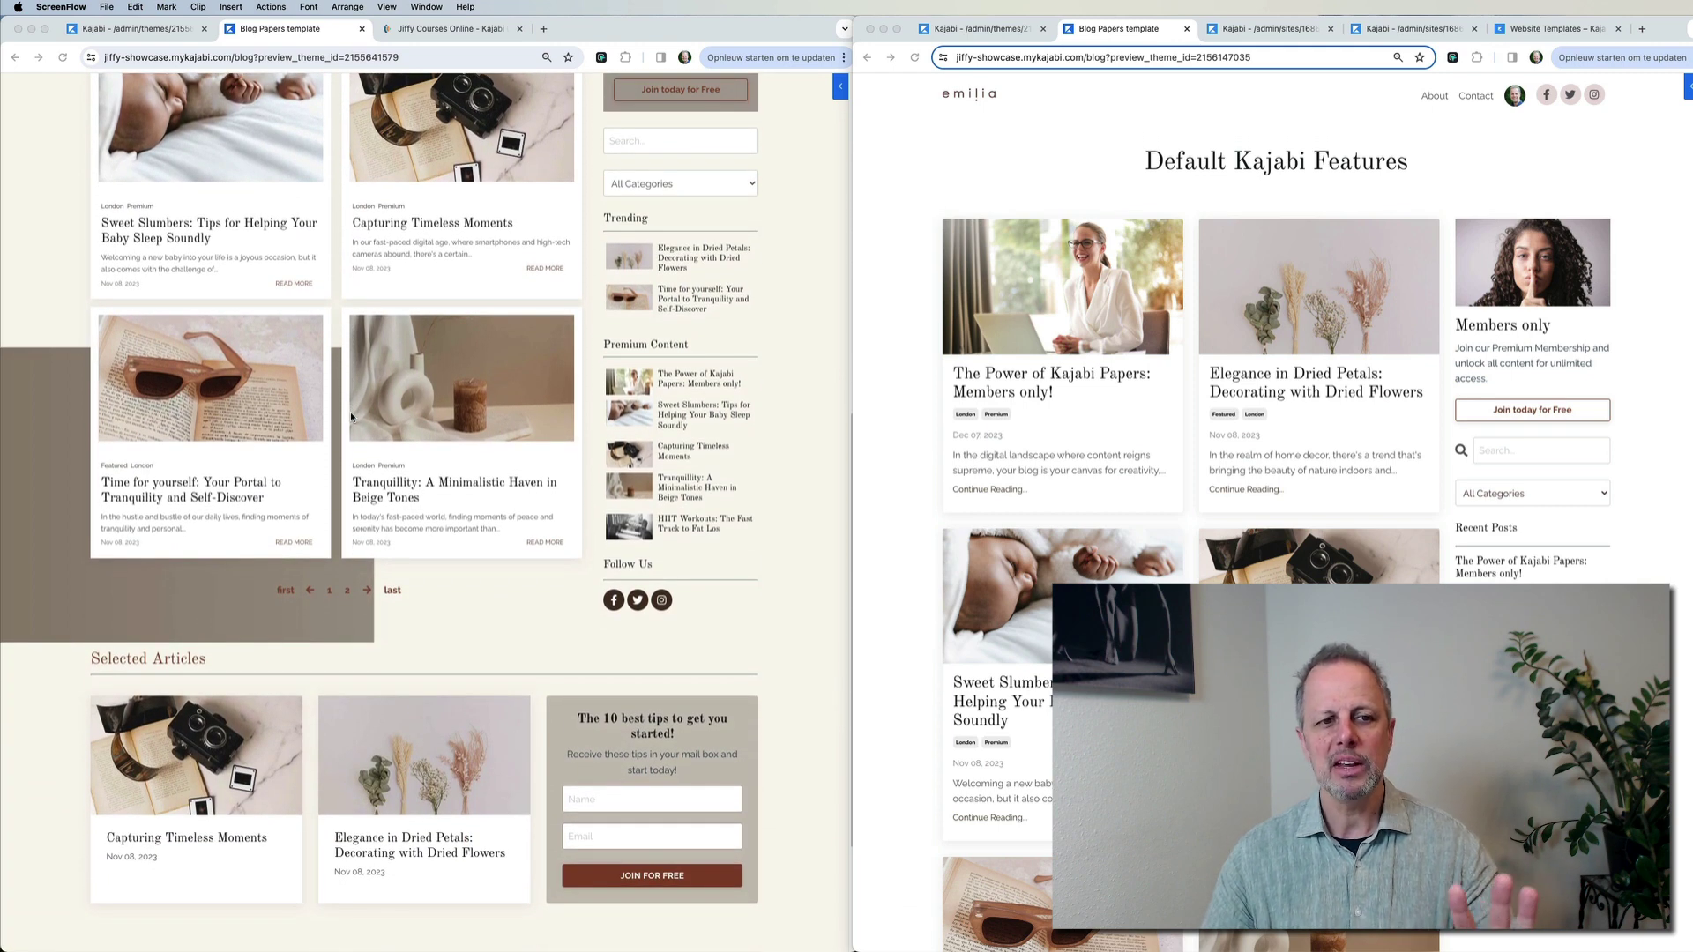
{"action": "scroll", "coordinate": [351, 416], "scroll_direction": "down", "scroll_amount": 4}
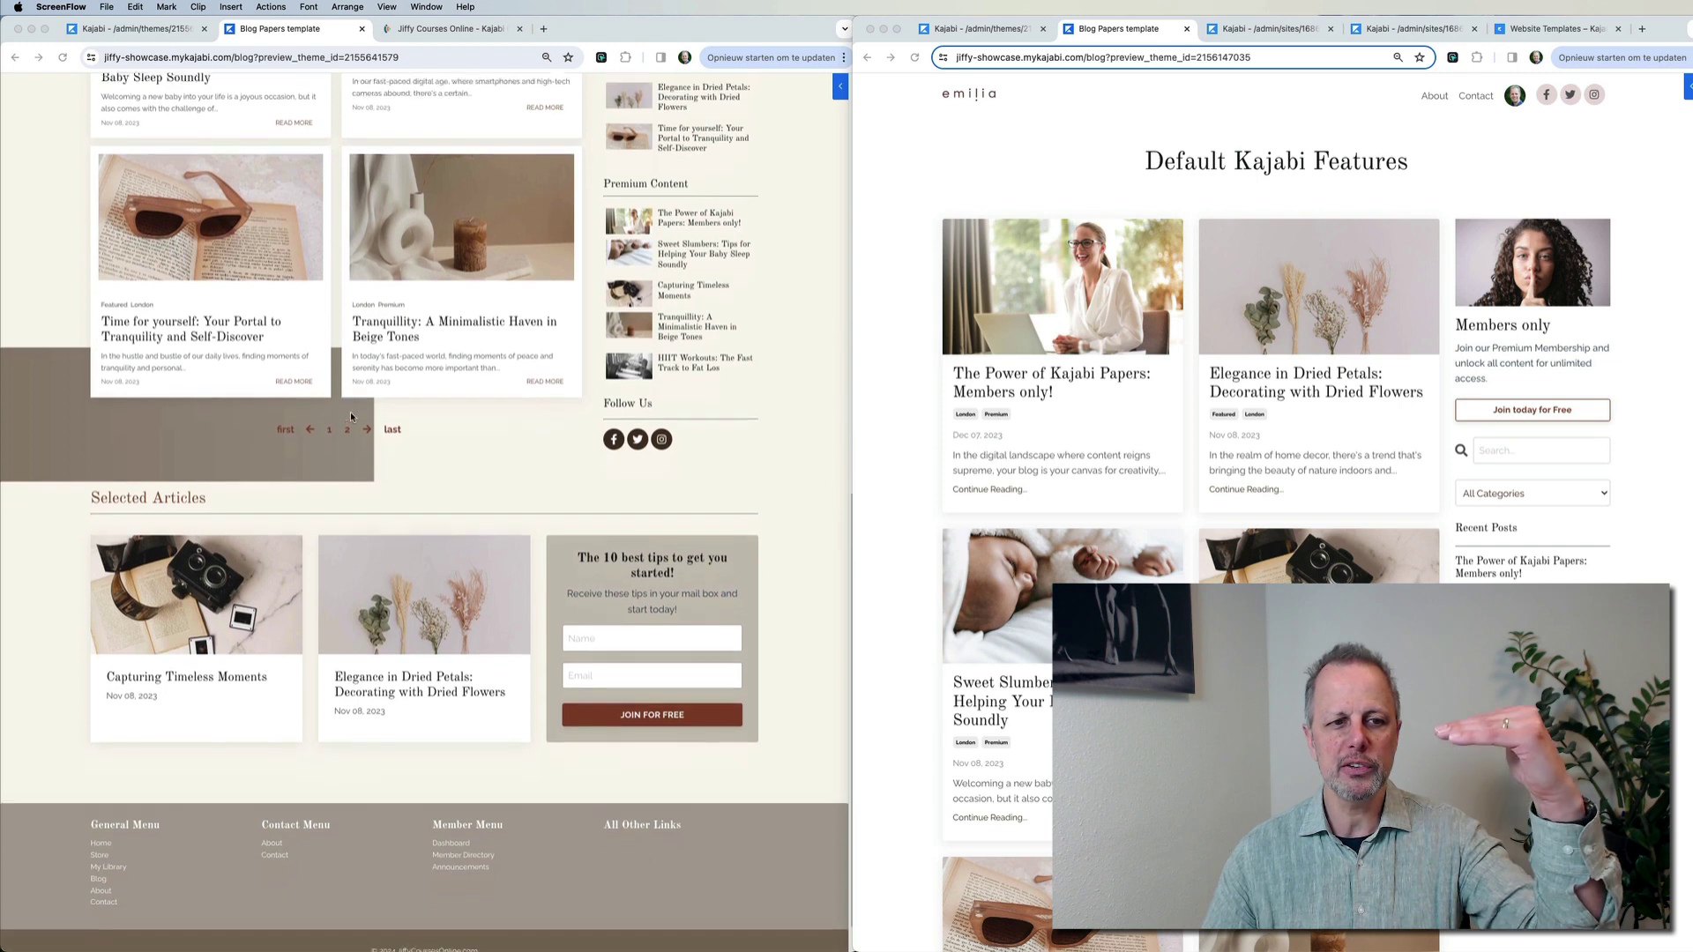
{"action": "scroll", "coordinate": [351, 411], "scroll_direction": "down", "scroll_amount": 1}
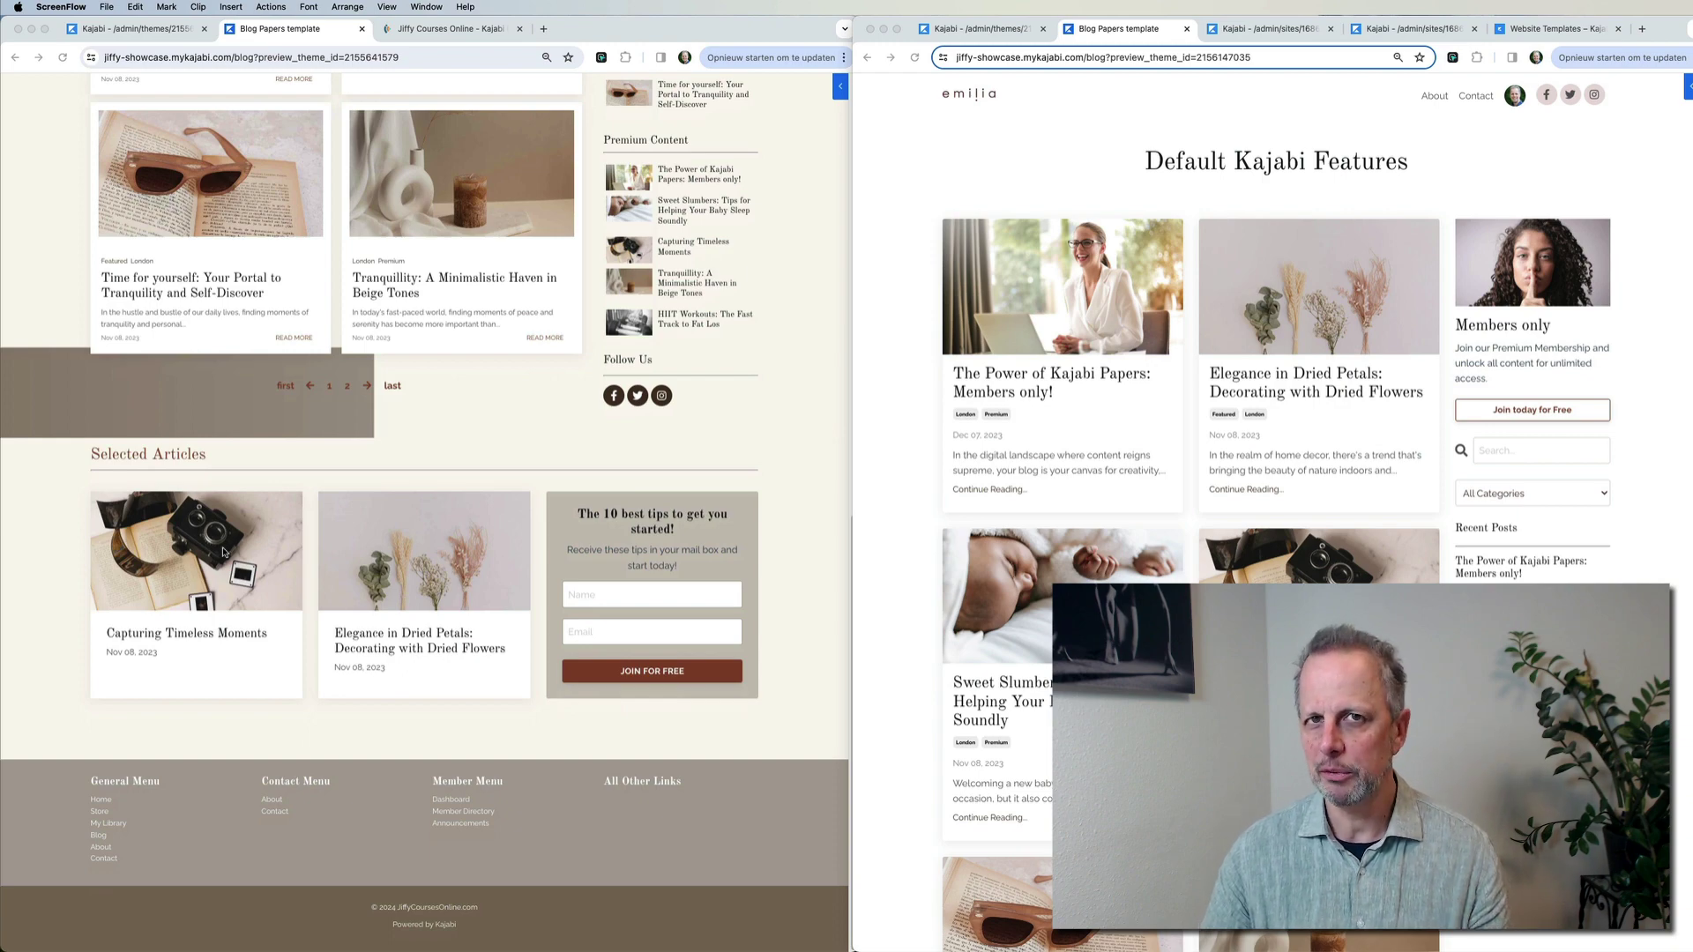
{"action": "scroll", "coordinate": [224, 553], "scroll_direction": "up", "scroll_amount": 1}
{"action": "scroll", "coordinate": [223, 552], "scroll_direction": "up", "scroll_amount": 4}
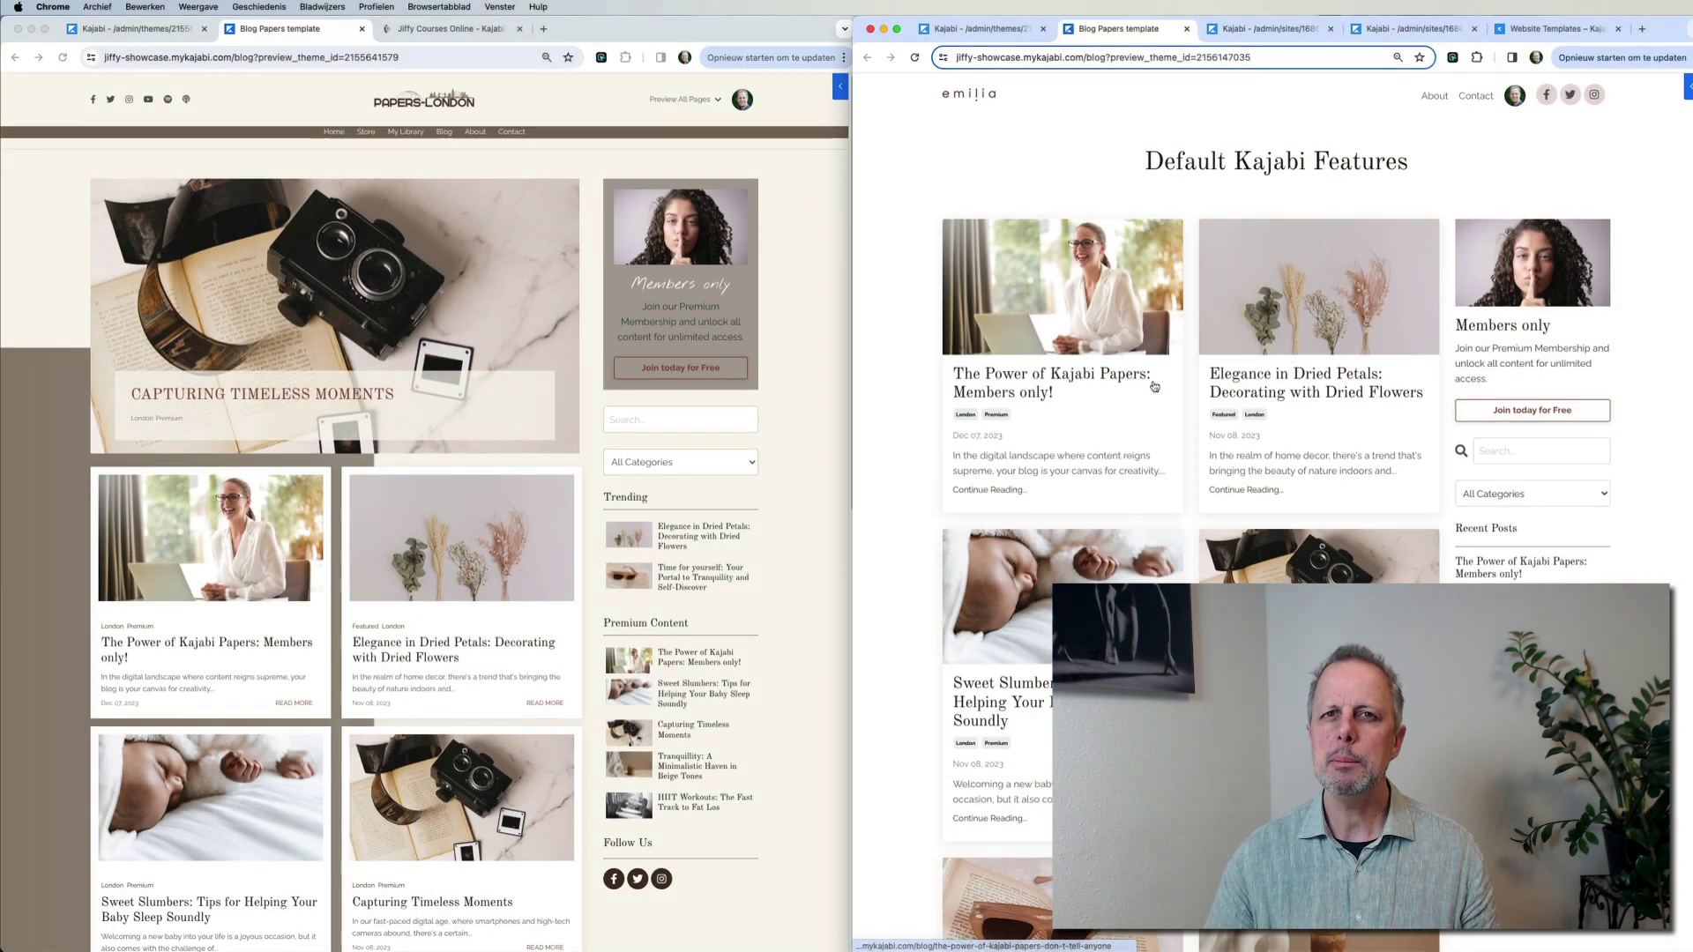
Bring up the theme editors of both blog templates and review the Papers-London page's sections from header to footer
{"action": "left_click", "coordinate": [988, 30]}
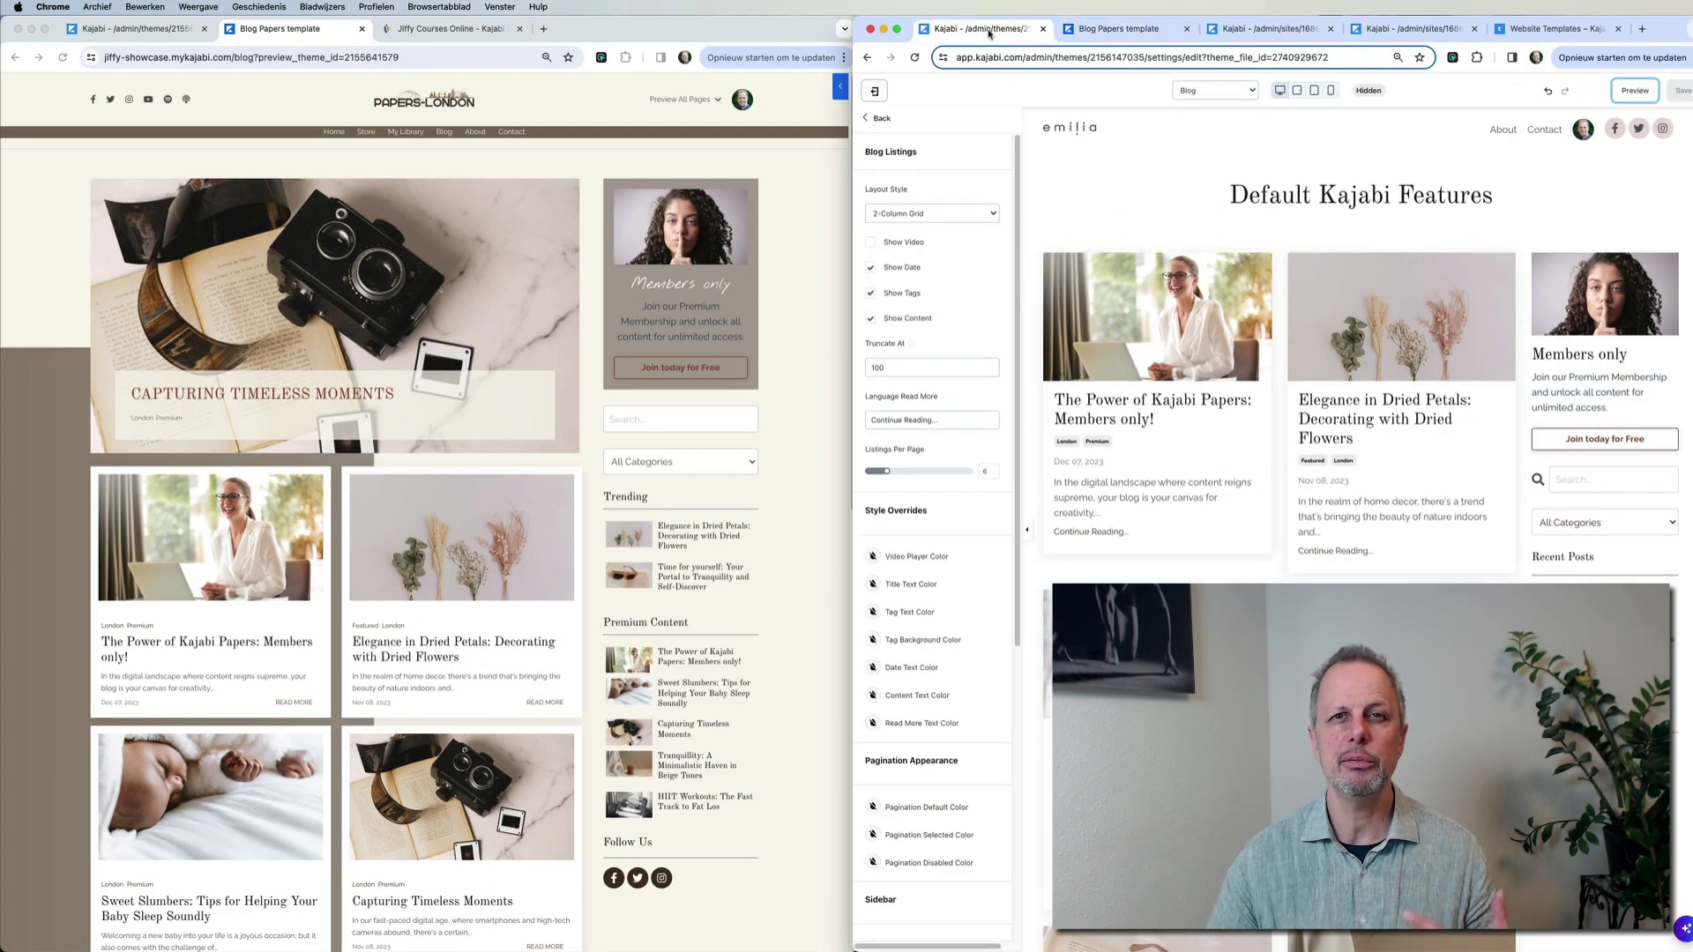
{"action": "left_click", "coordinate": [150, 30]}
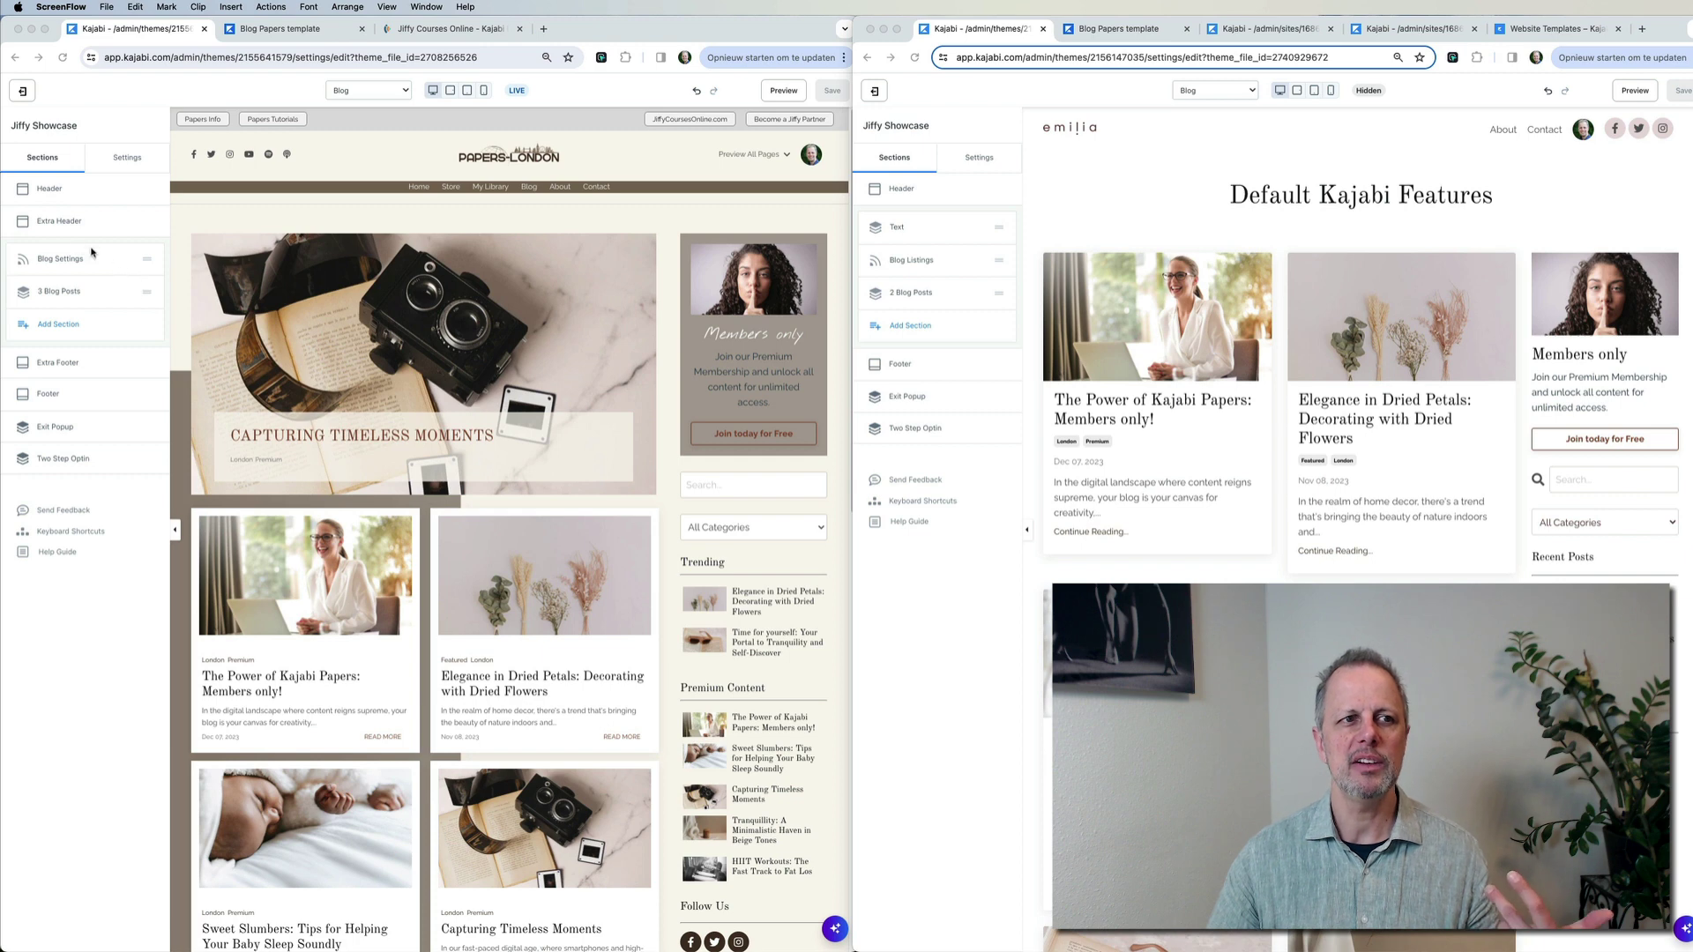
{"action": "left_click", "coordinate": [48, 227]}
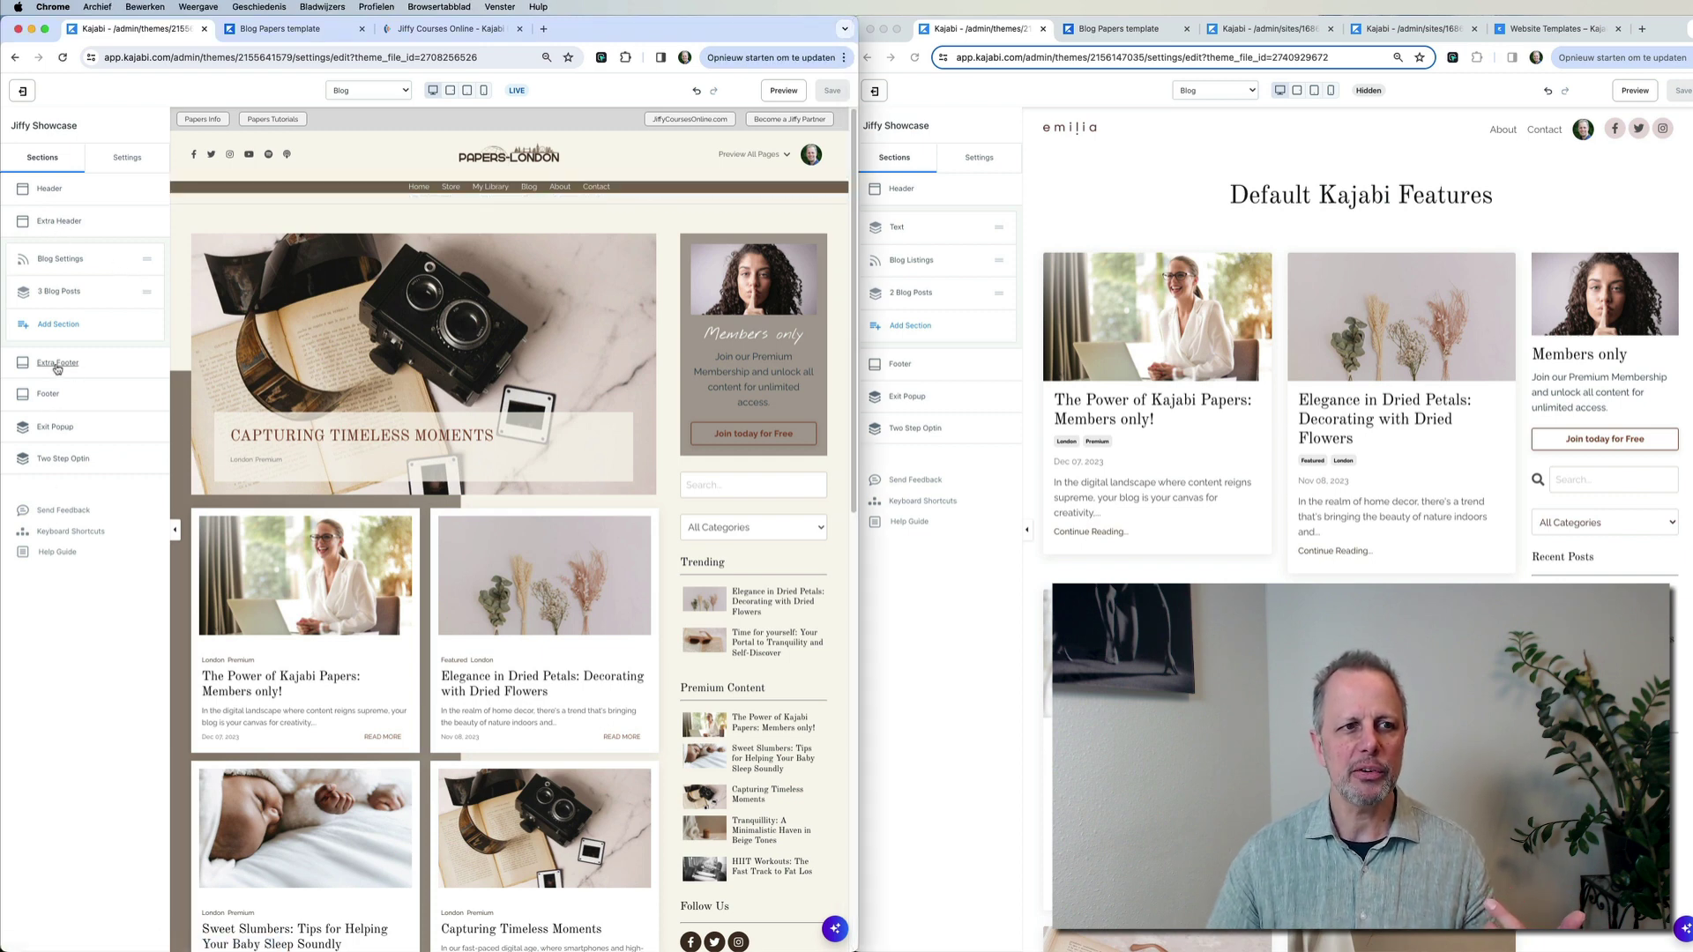
{"action": "scroll", "coordinate": [459, 532], "scroll_direction": "down", "scroll_amount": 10}
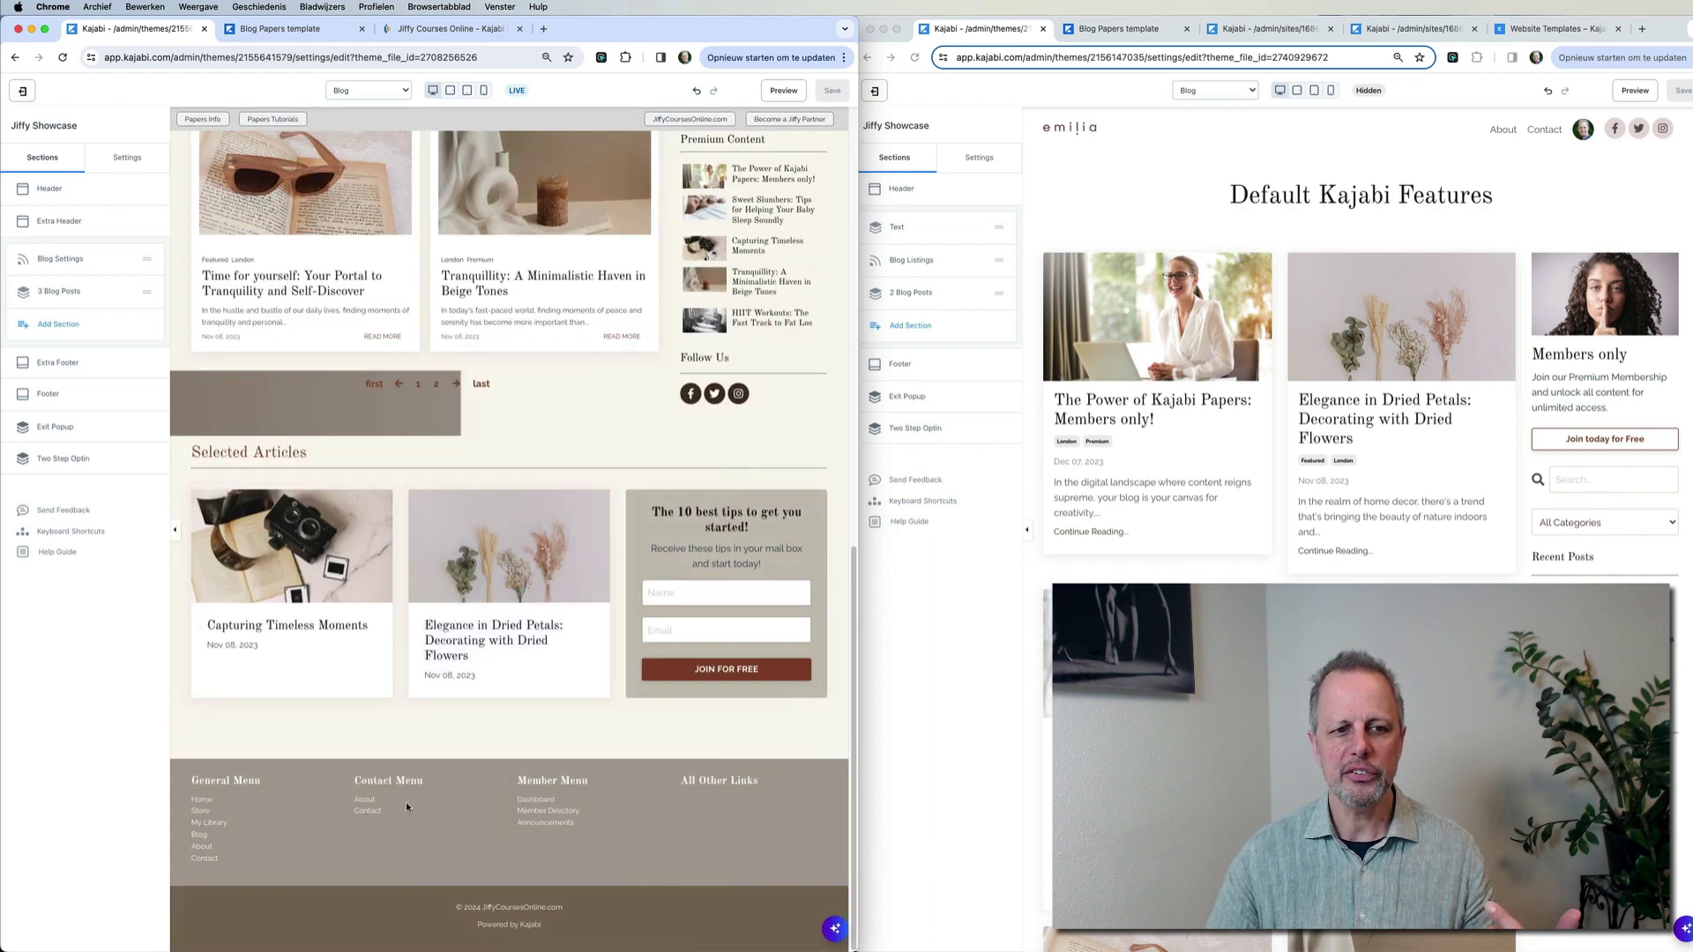
{"action": "scroll", "coordinate": [351, 773], "scroll_direction": "up", "scroll_amount": 15}
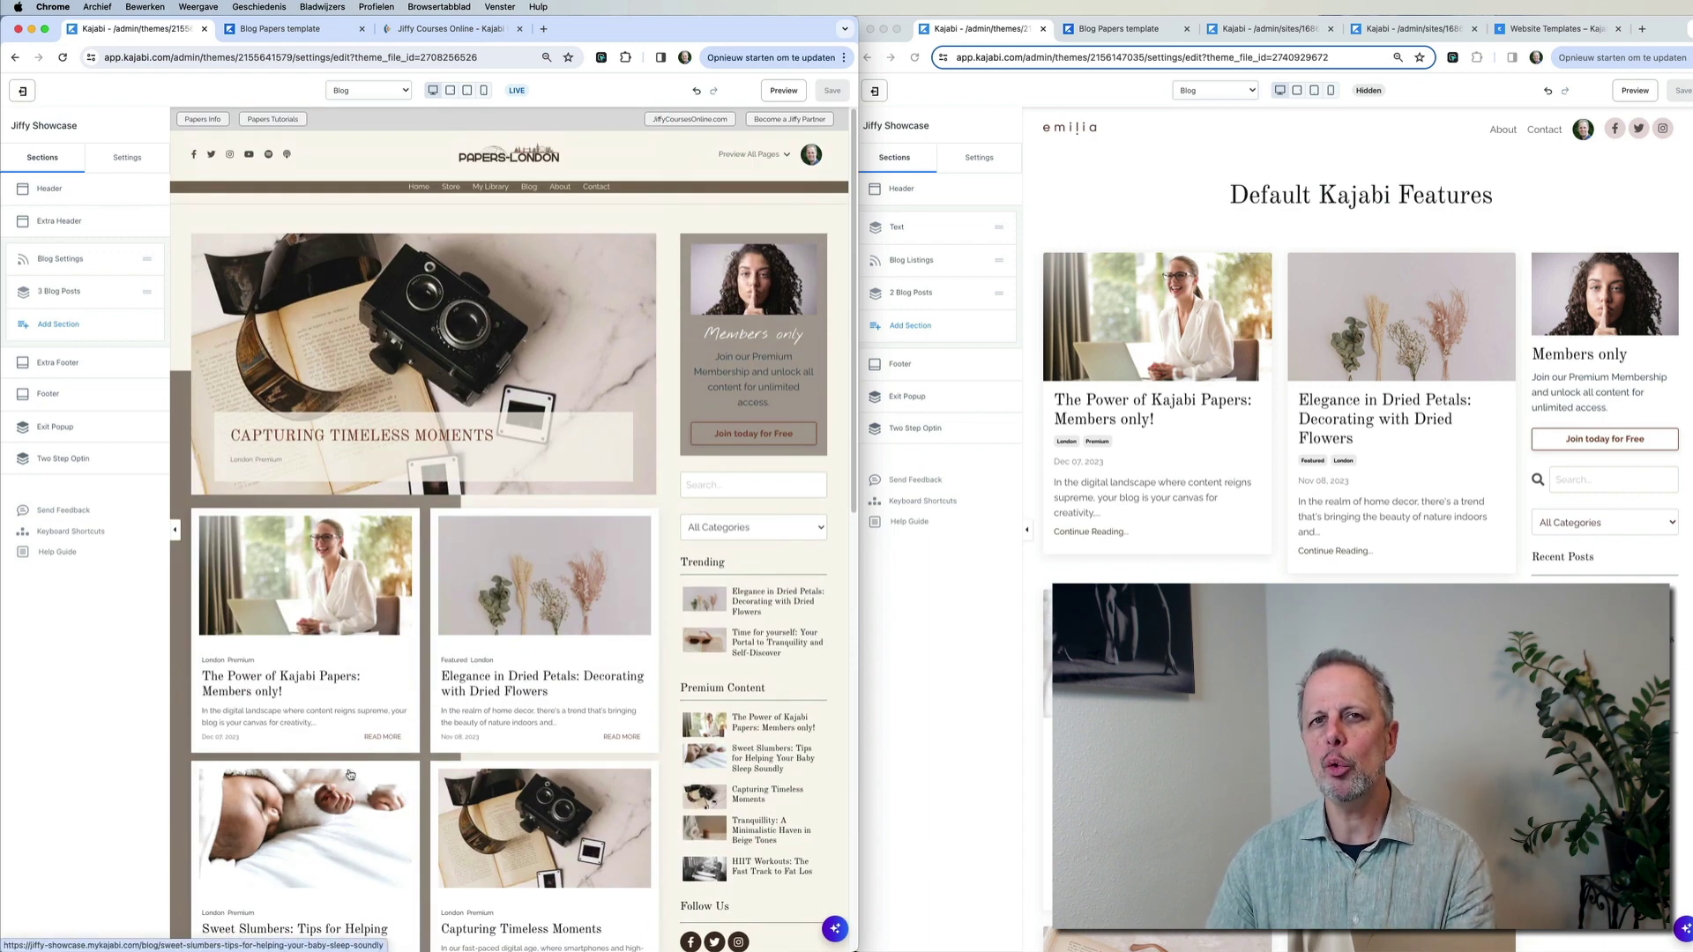
{"action": "scroll", "coordinate": [350, 774], "scroll_direction": "down", "scroll_amount": 15}
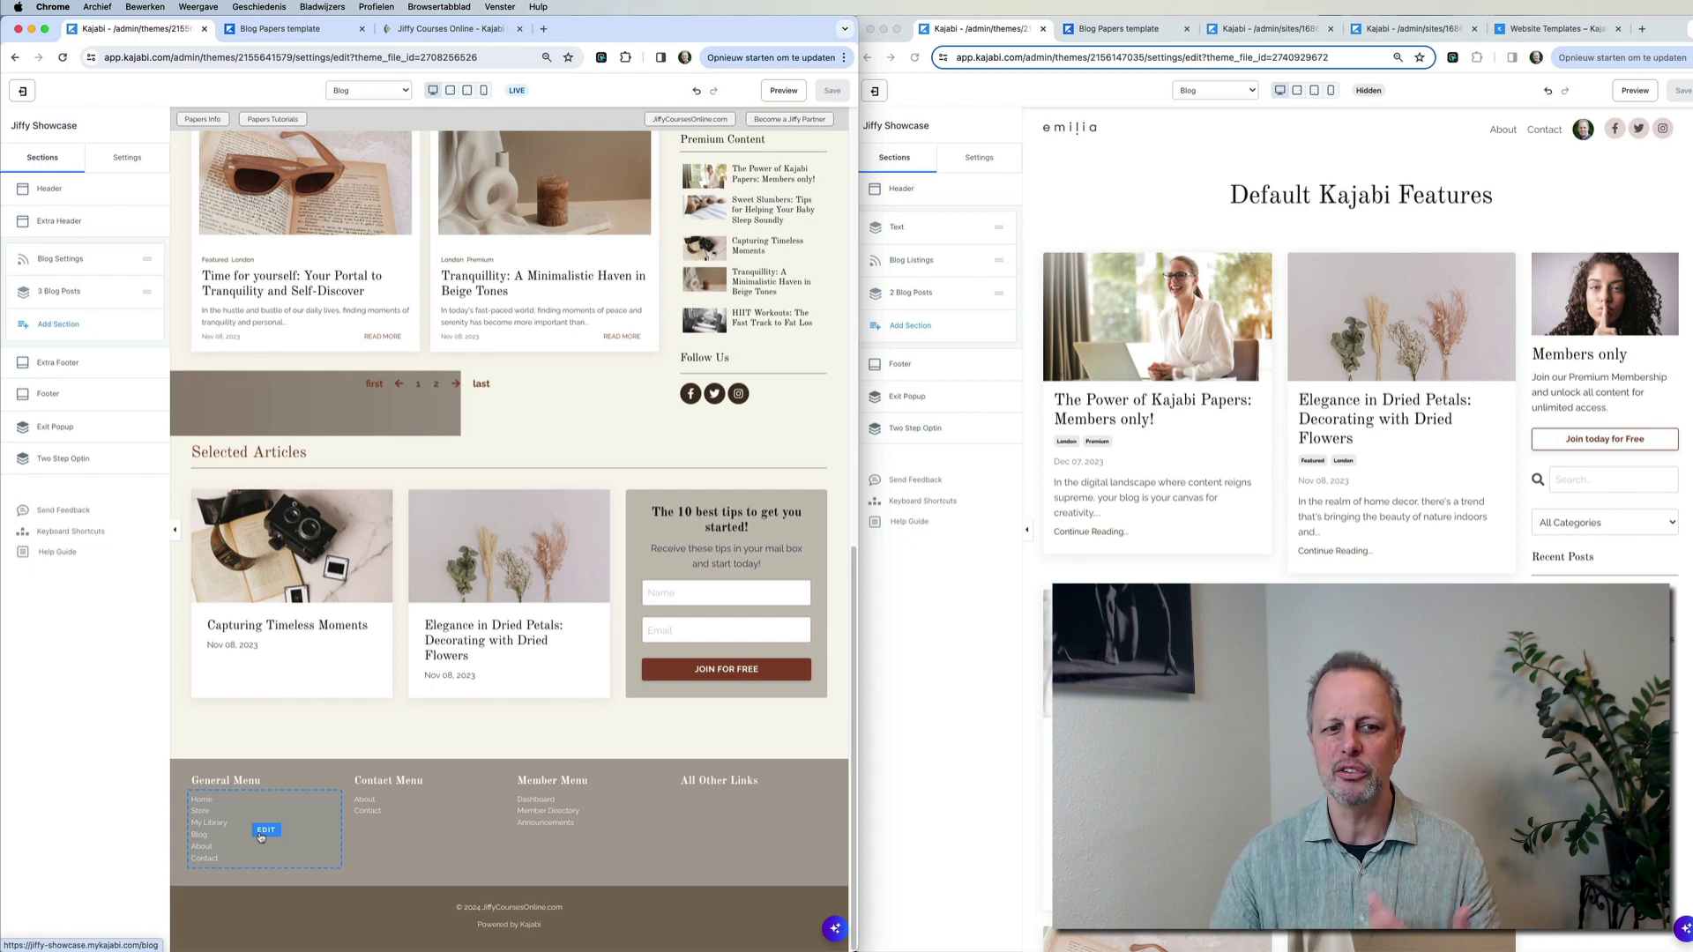
{"action": "scroll", "coordinate": [291, 836], "scroll_direction": "up", "scroll_amount": 20}
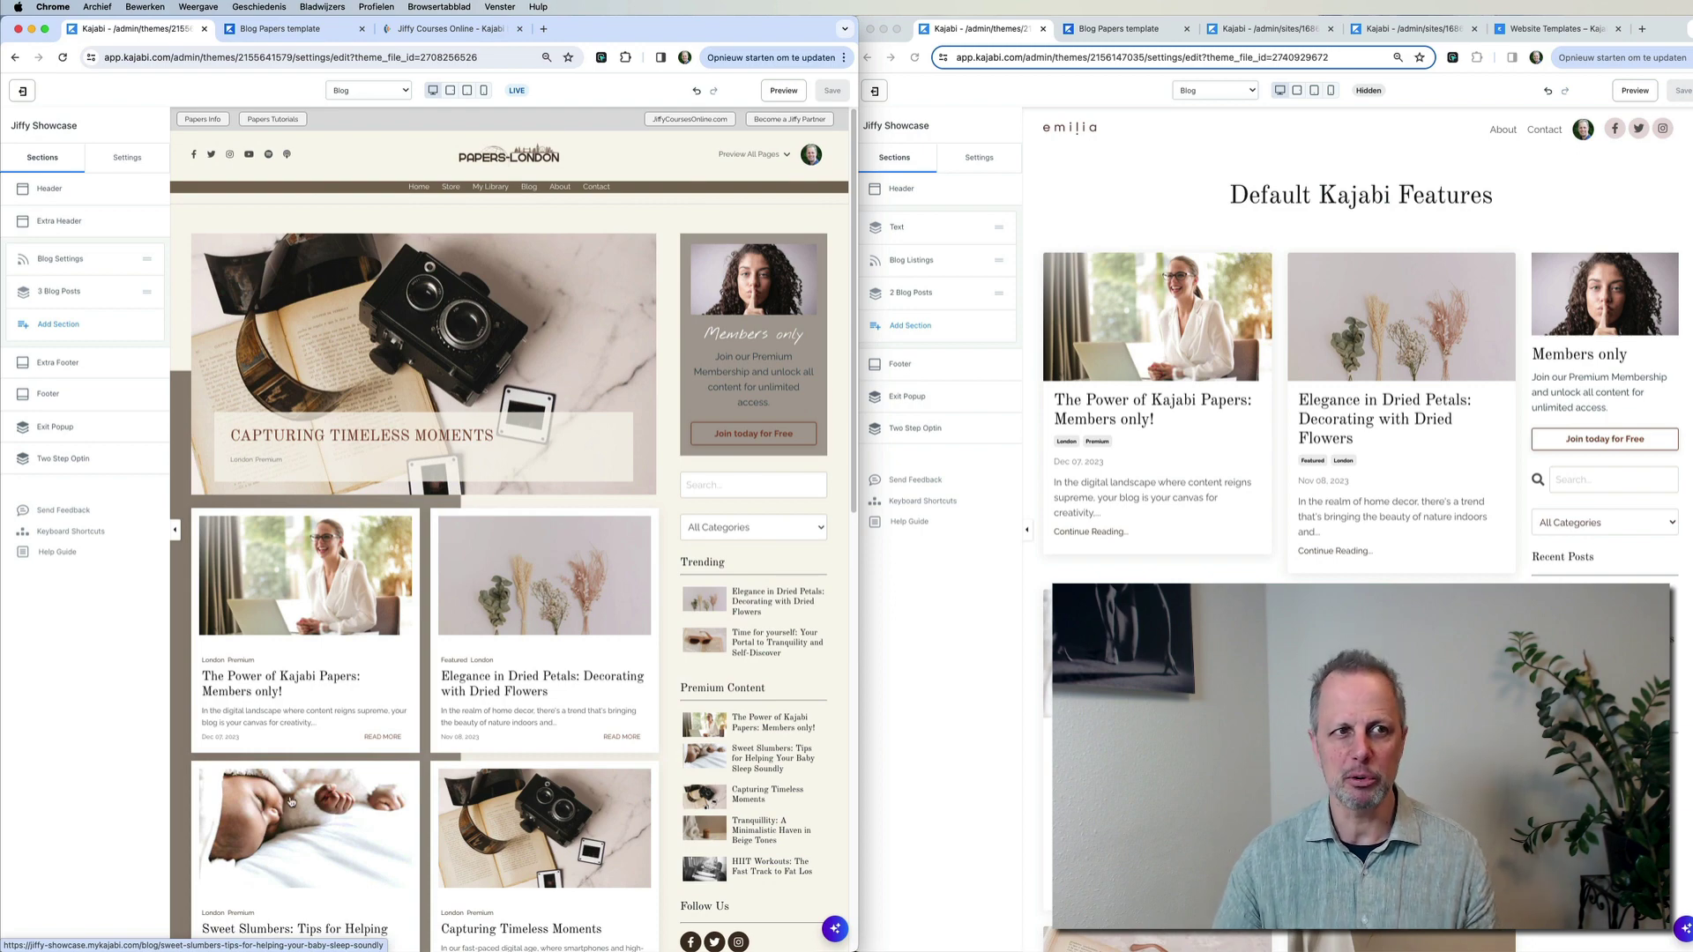
Open Blog Settings in the Papers-London editor and Blog Listings in the default template's editor, and compare their available options
{"action": "left_click", "coordinate": [291, 800]}
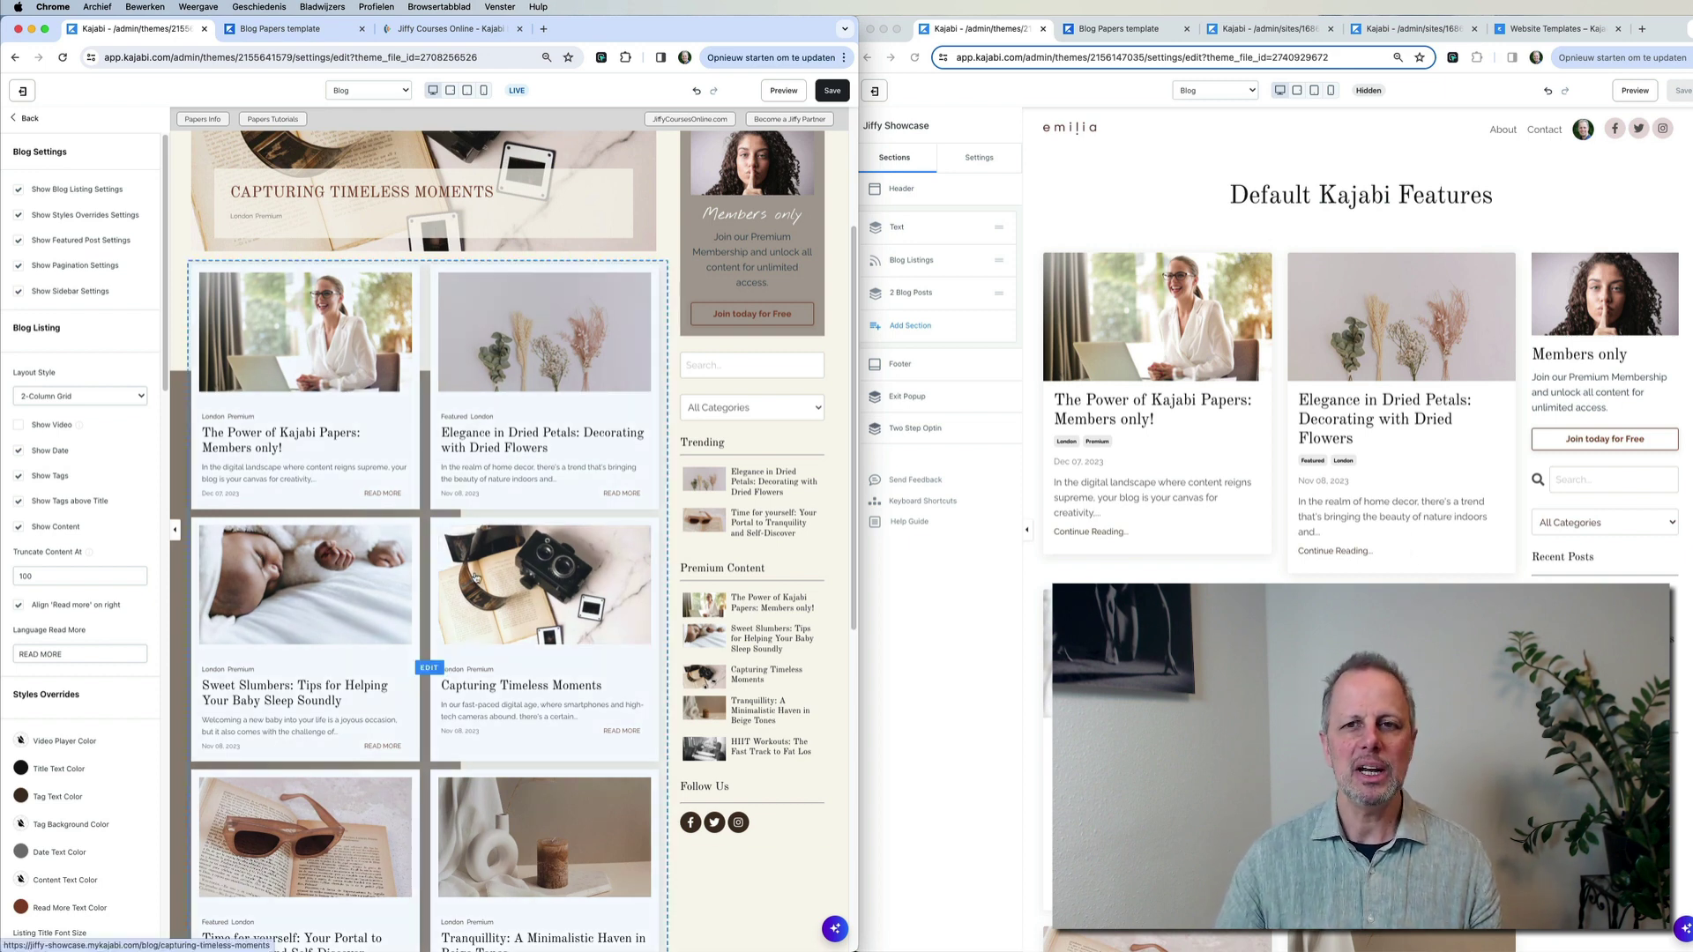
{"action": "left_click", "coordinate": [919, 264]}
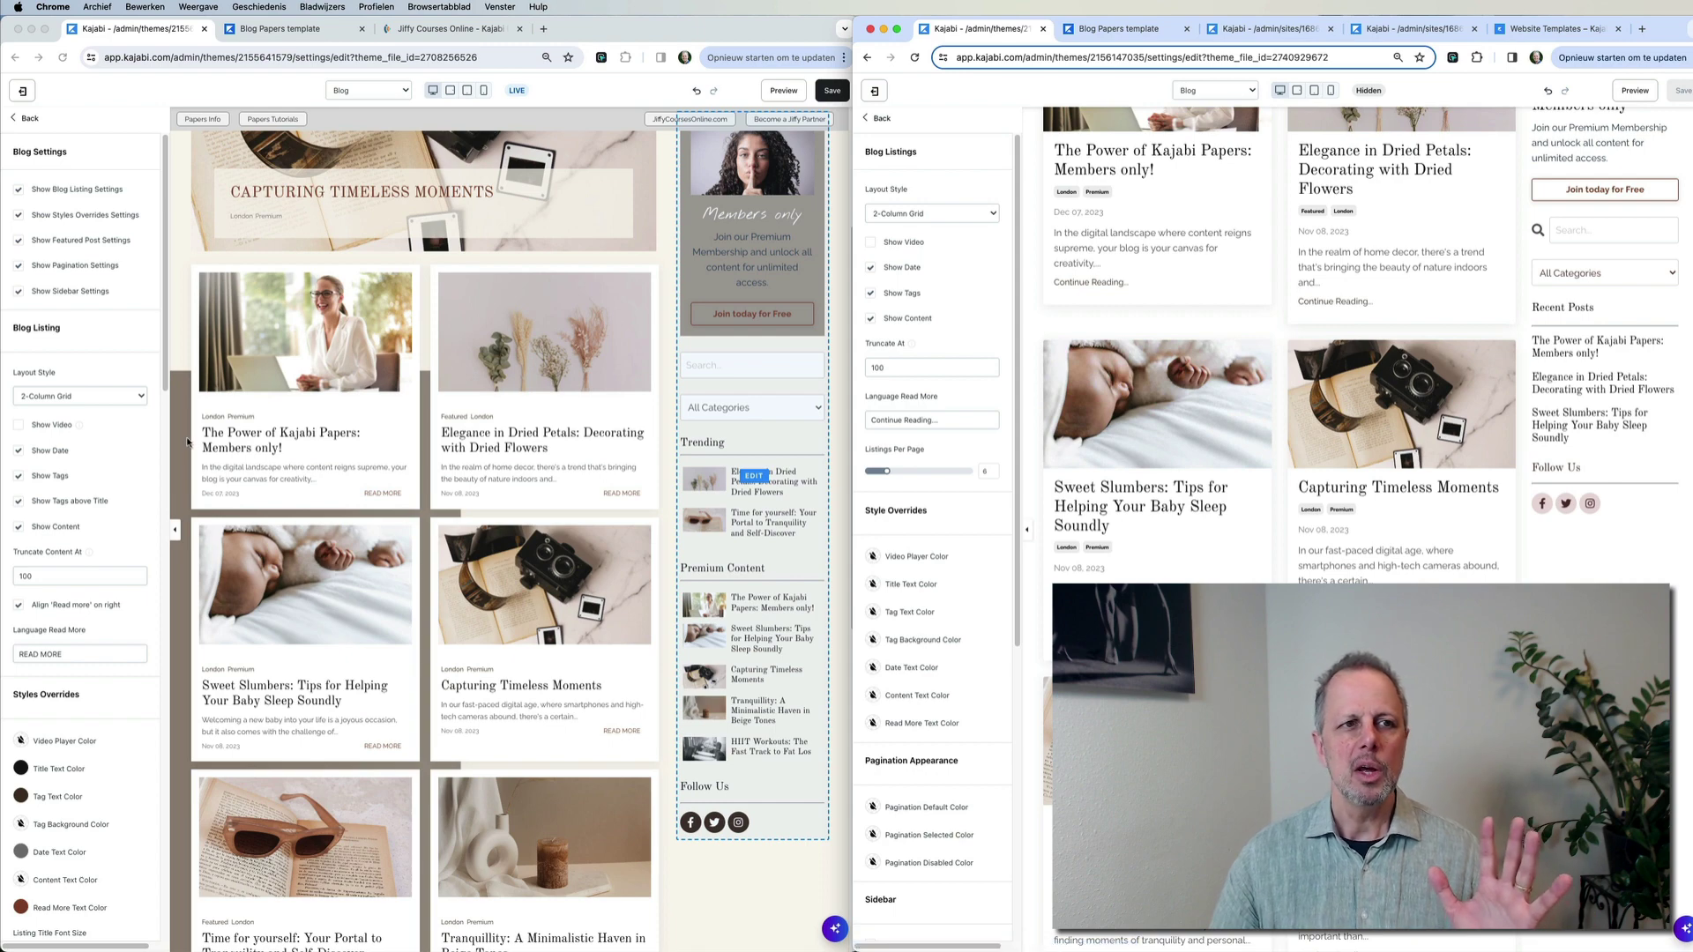
{"action": "scroll", "coordinate": [86, 483], "scroll_direction": "down", "scroll_amount": 5}
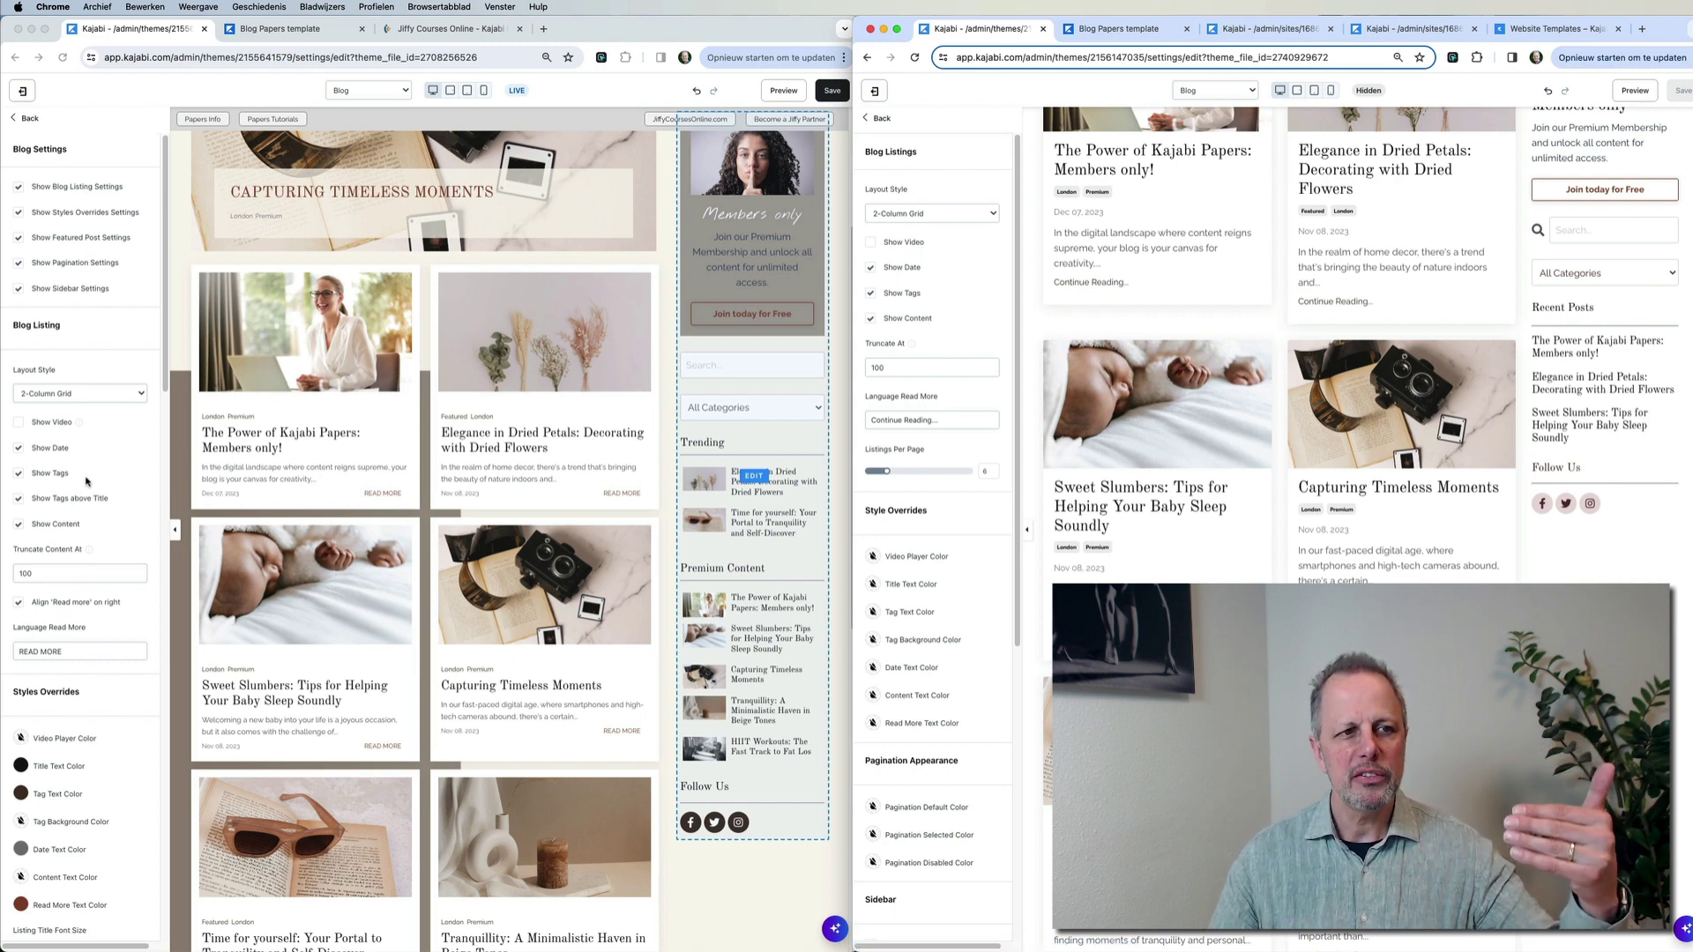
{"action": "scroll", "coordinate": [81, 477], "scroll_direction": "down", "scroll_amount": 10}
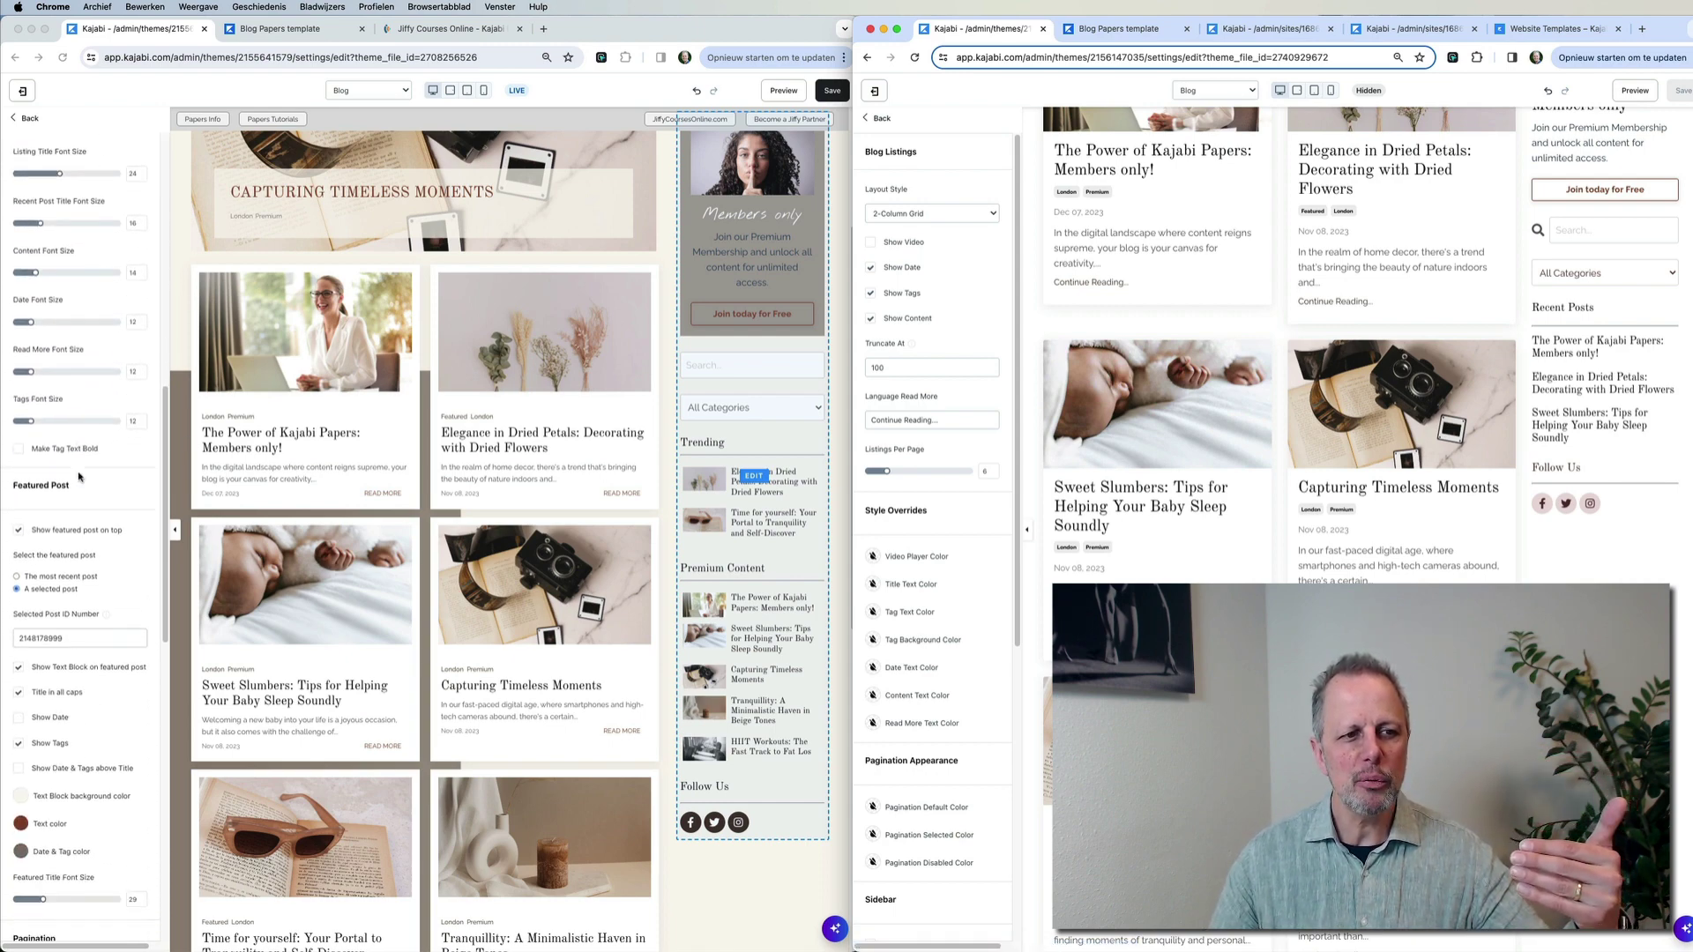
{"action": "scroll", "coordinate": [80, 468], "scroll_direction": "down", "scroll_amount": 4}
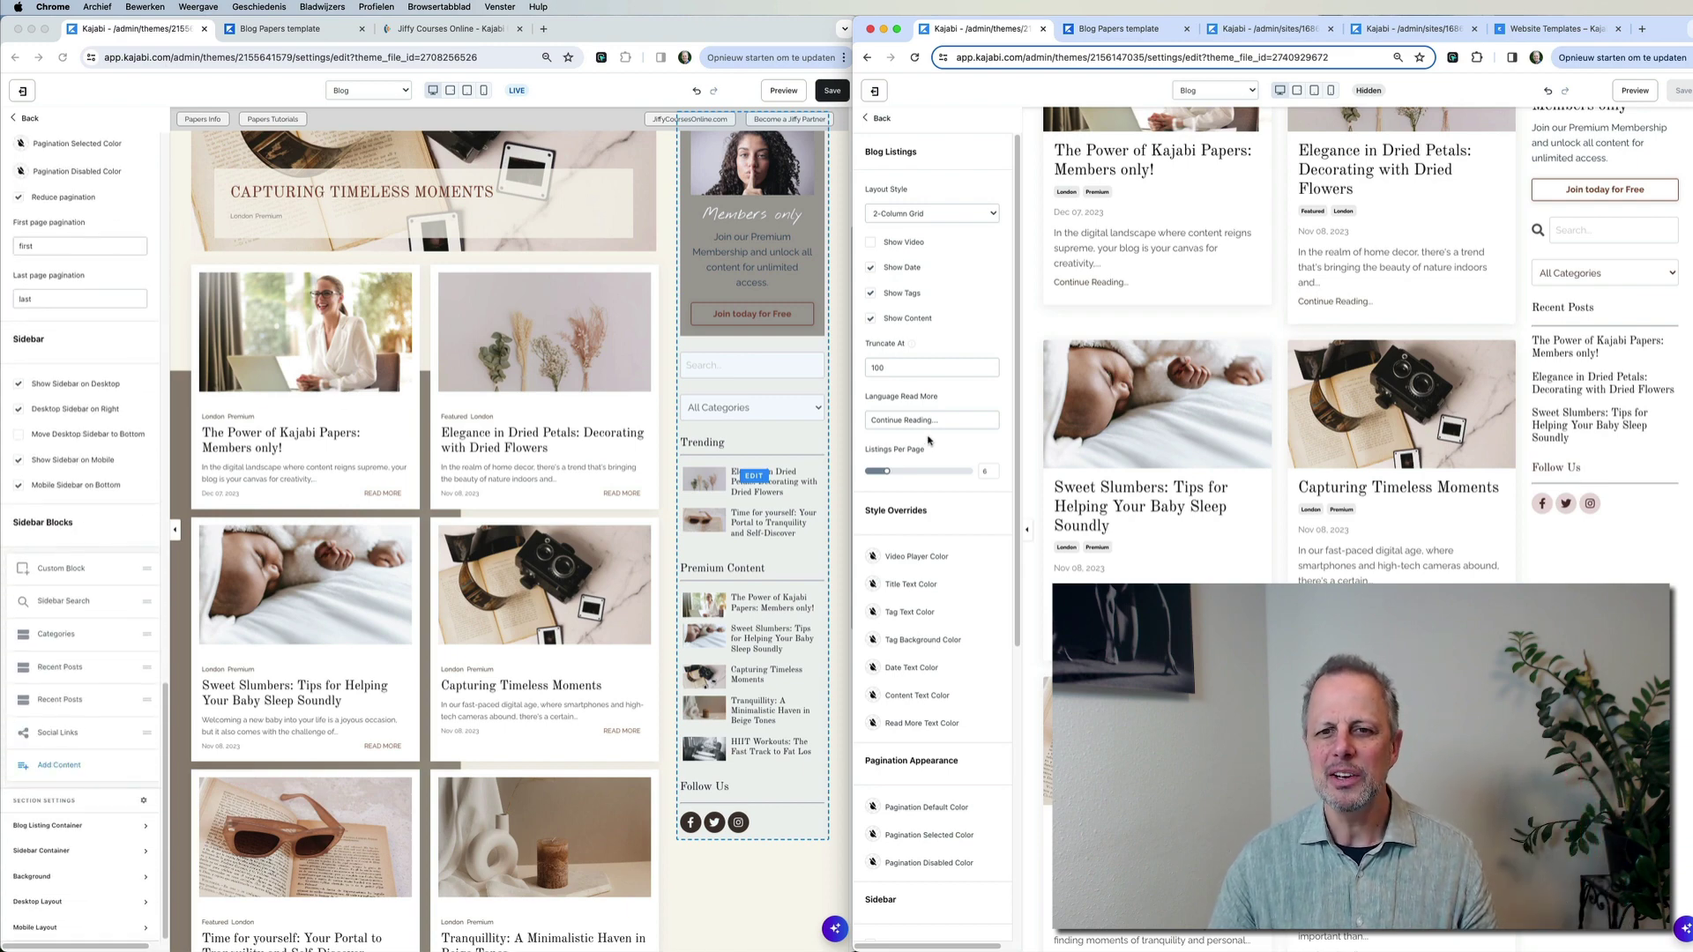
{"action": "scroll", "coordinate": [929, 439], "scroll_direction": "down", "scroll_amount": 5}
{"action": "scroll", "coordinate": [928, 439], "scroll_direction": "up", "scroll_amount": 5}
{"action": "scroll", "coordinate": [77, 385], "scroll_direction": "up", "scroll_amount": 15}
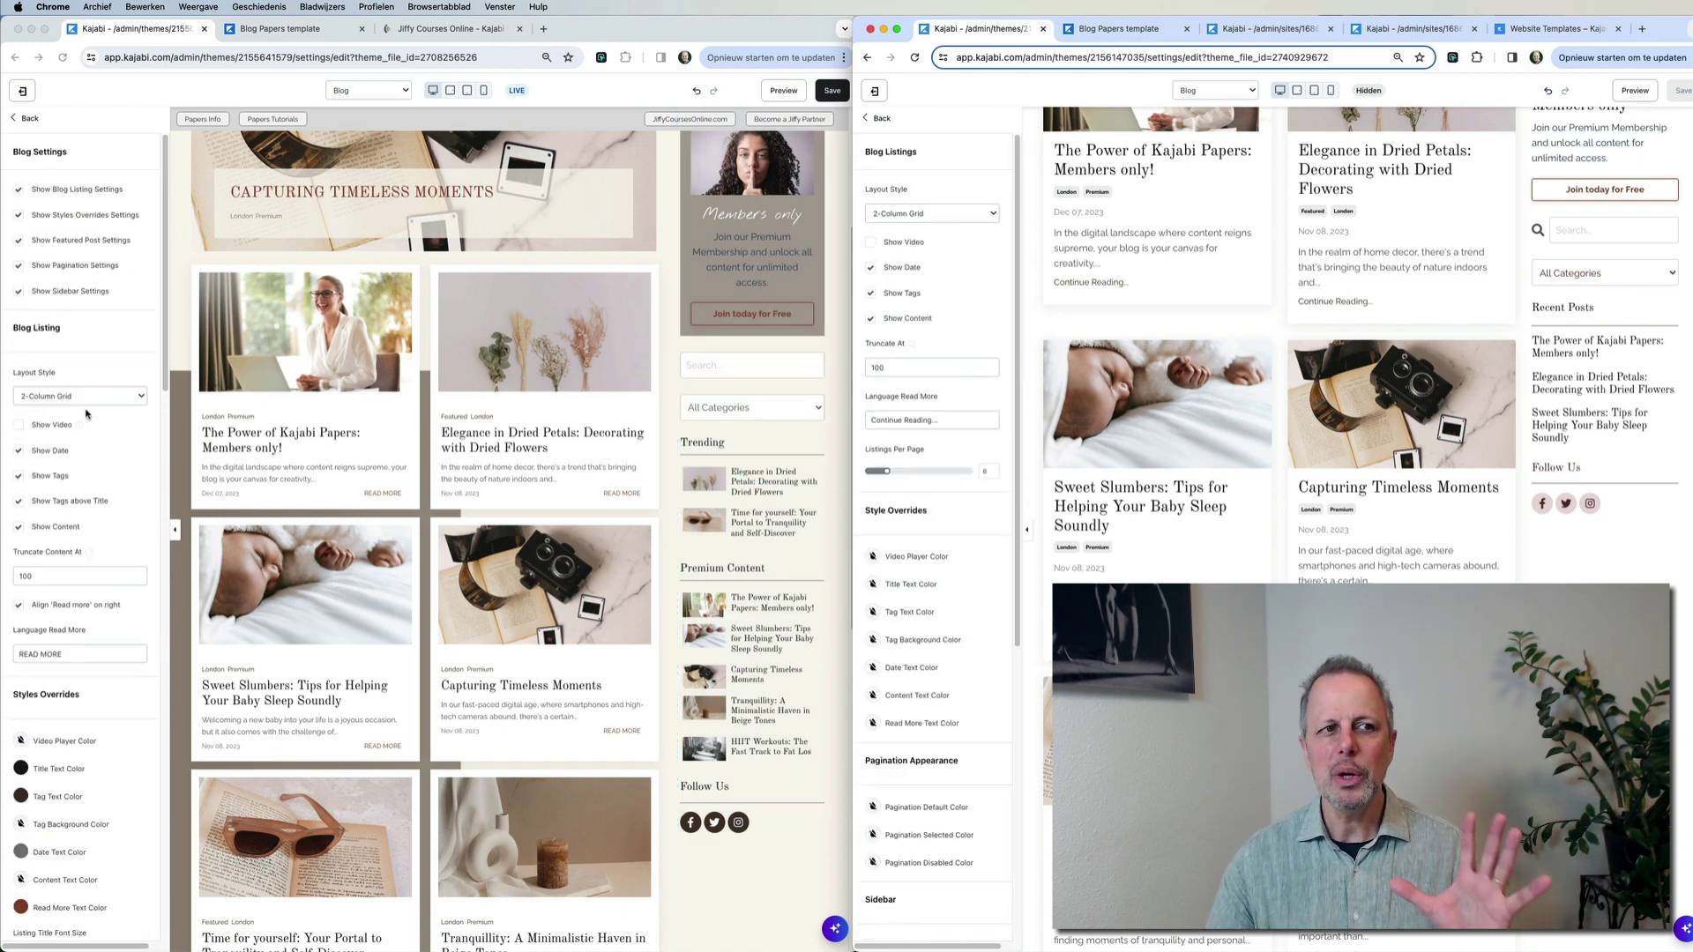
Show only the Blog Listing settings group in the Papers-London Blog Settings and set the layout style to 3-Column Grid
{"action": "left_click", "coordinate": [18, 190]}
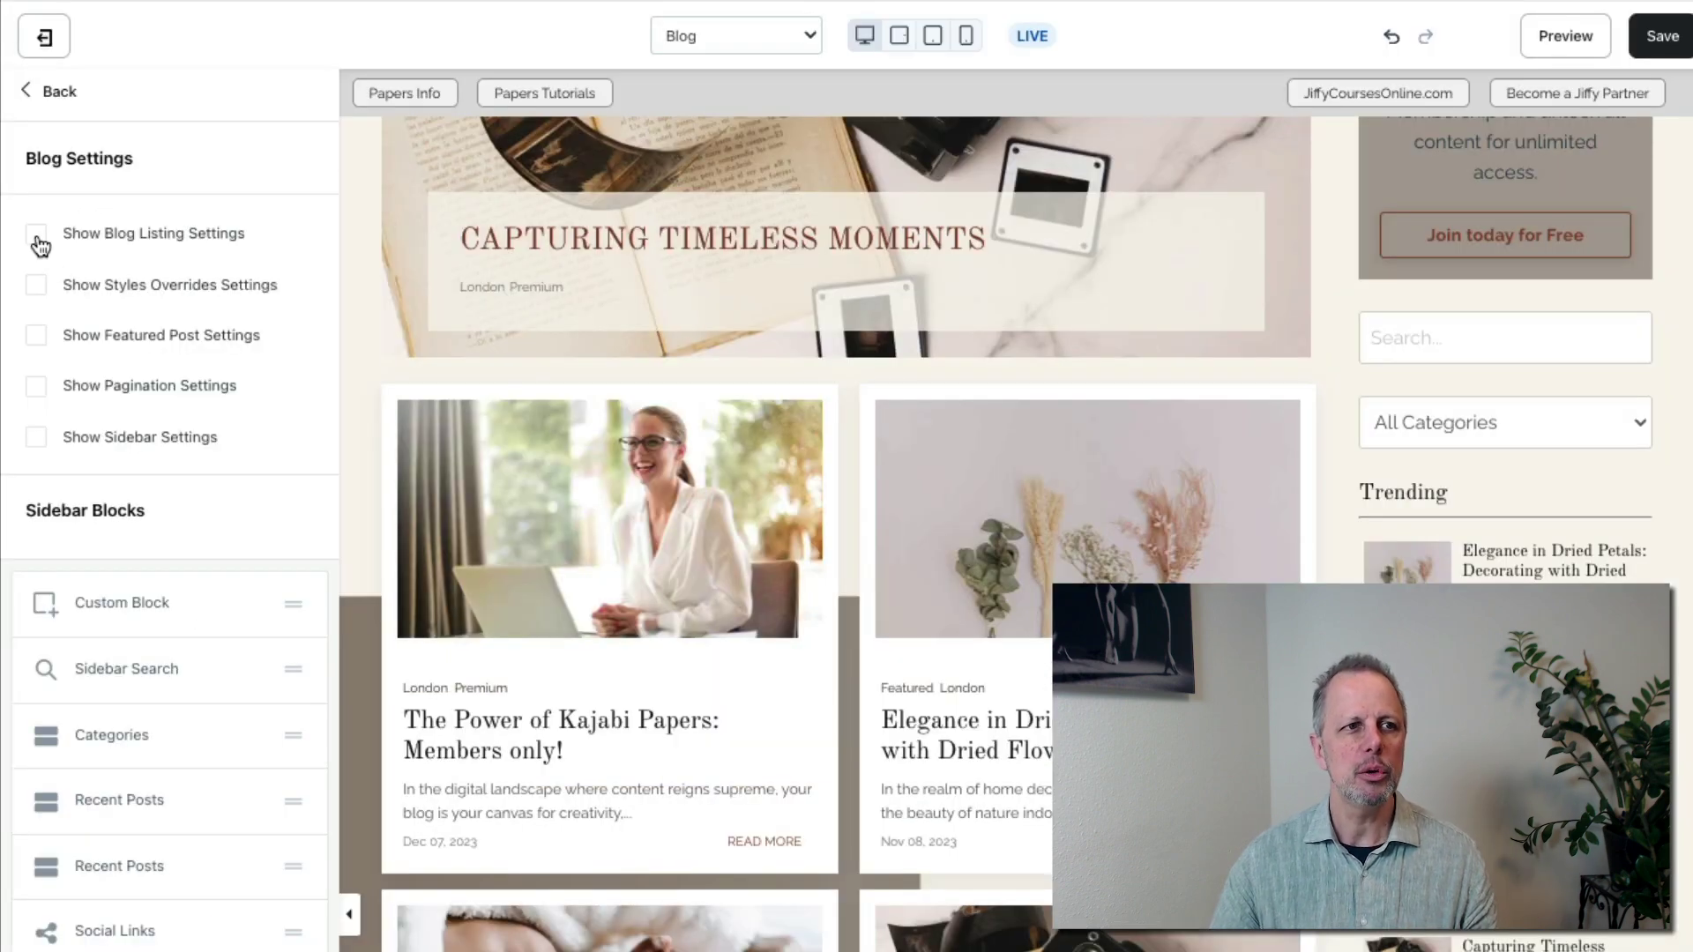
{"action": "left_click", "coordinate": [36, 236]}
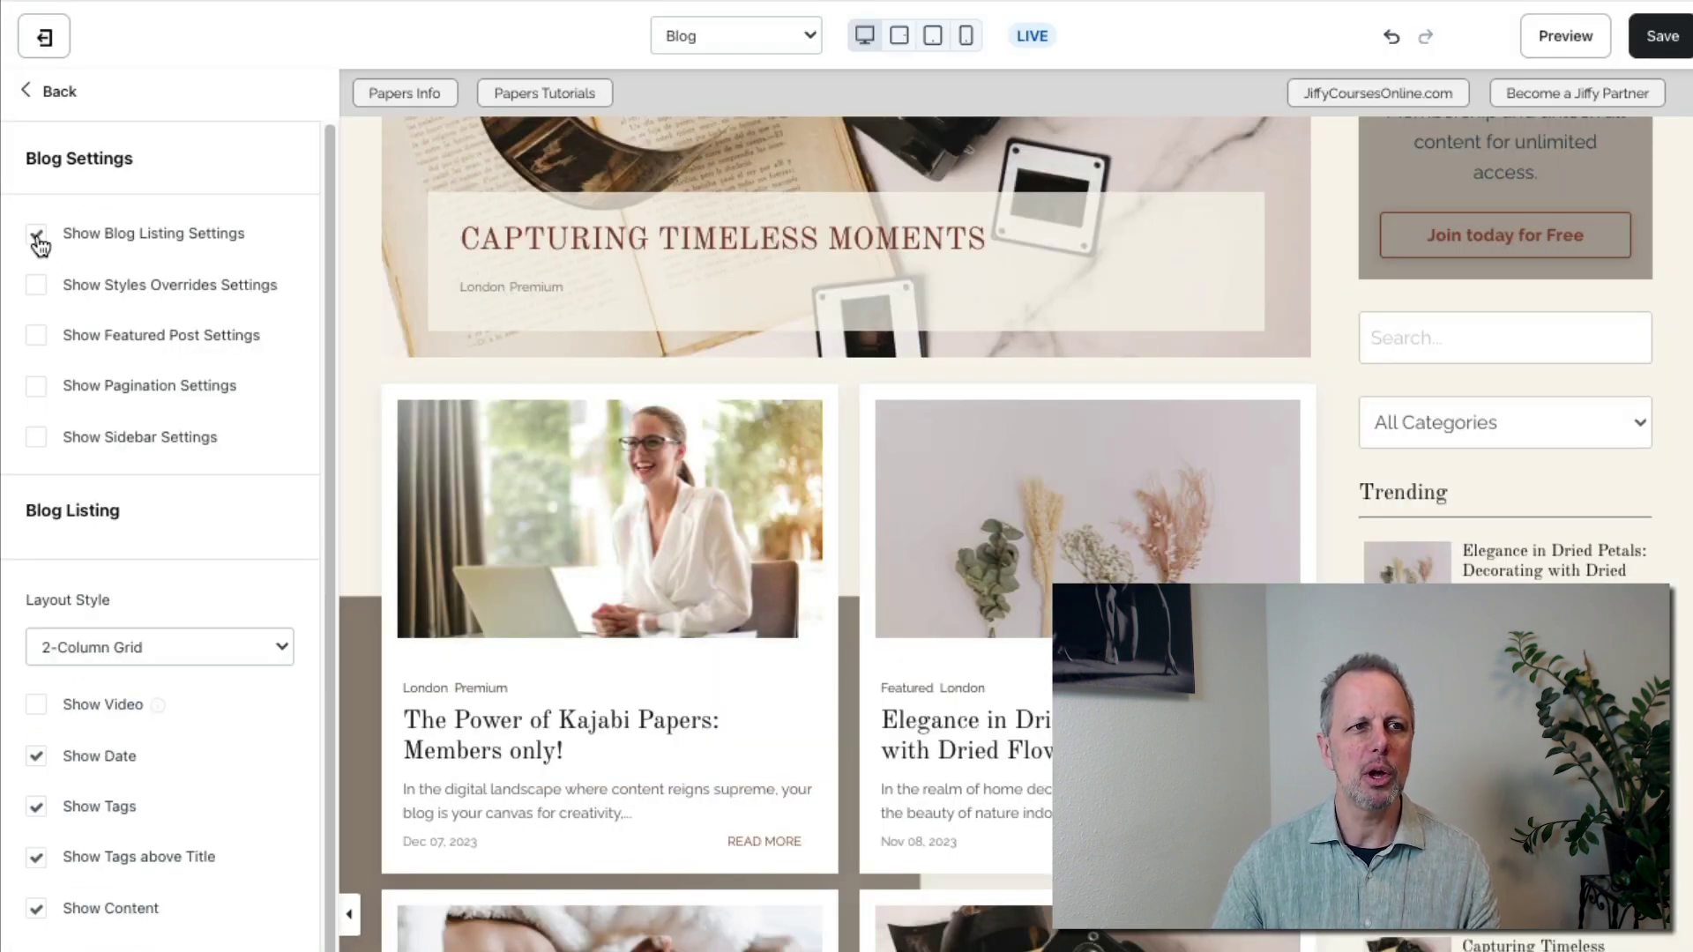
{"action": "scroll", "coordinate": [98, 553], "scroll_direction": "down", "scroll_amount": 5}
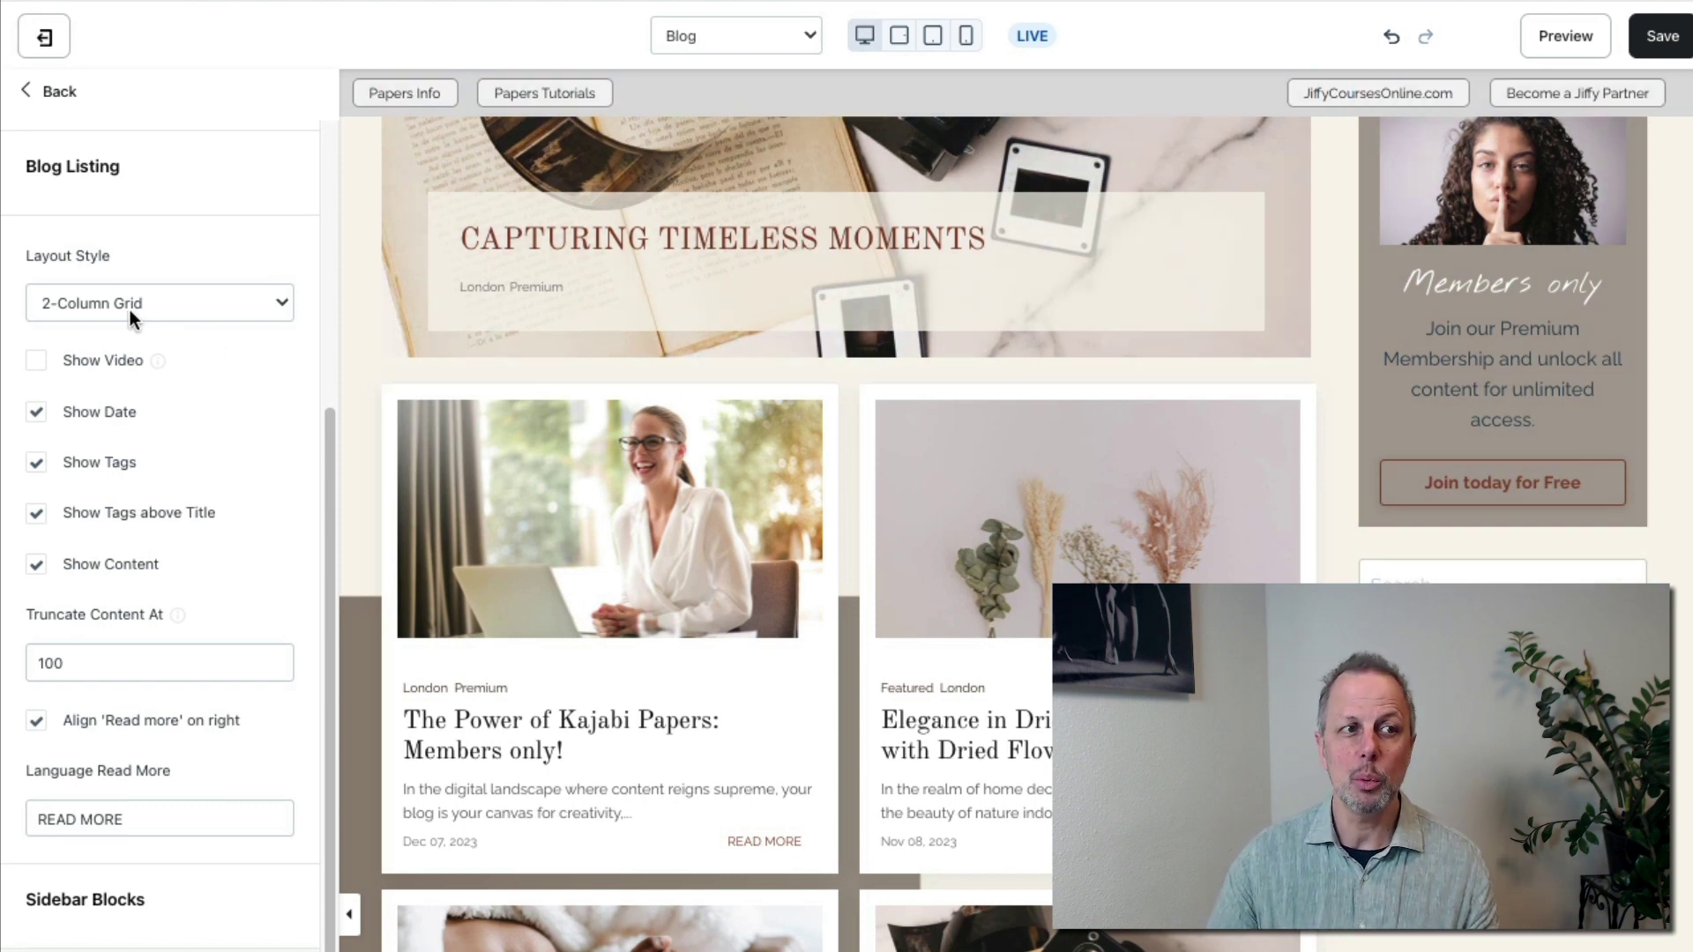
{"action": "left_click", "coordinate": [155, 304]}
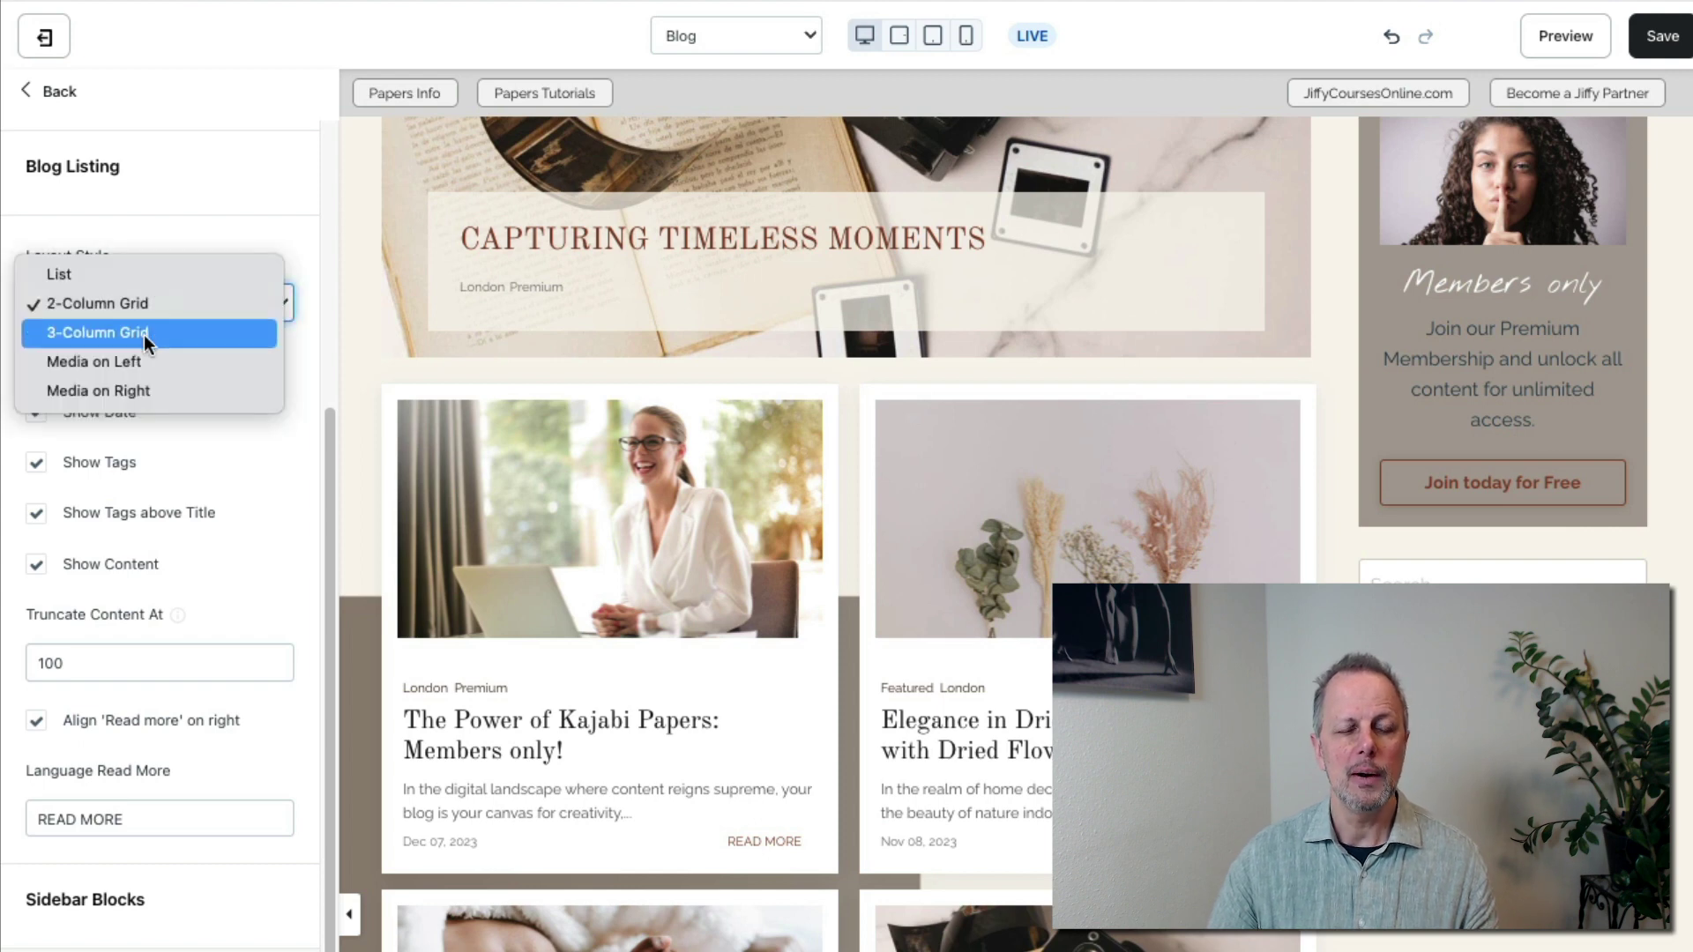
{"action": "key", "text": "Escape"}
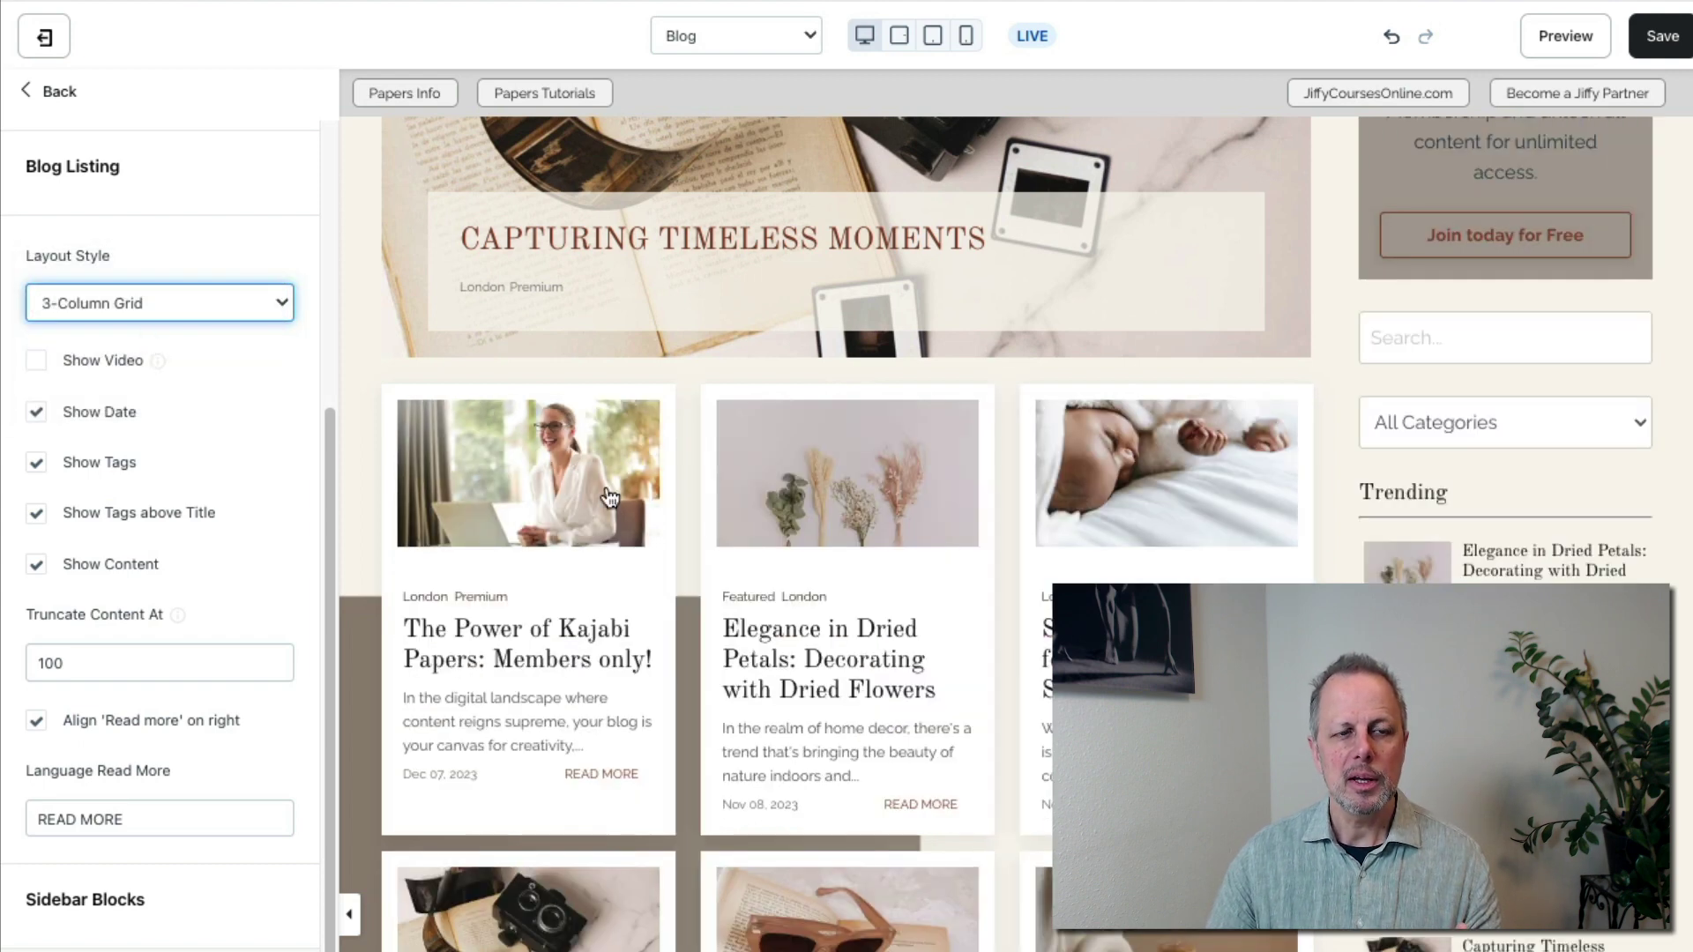
Try the Media on Left layout style for the Papers-London blog listing, and set the layout to 2-Column Grid
{"action": "left_click", "coordinate": [214, 309]}
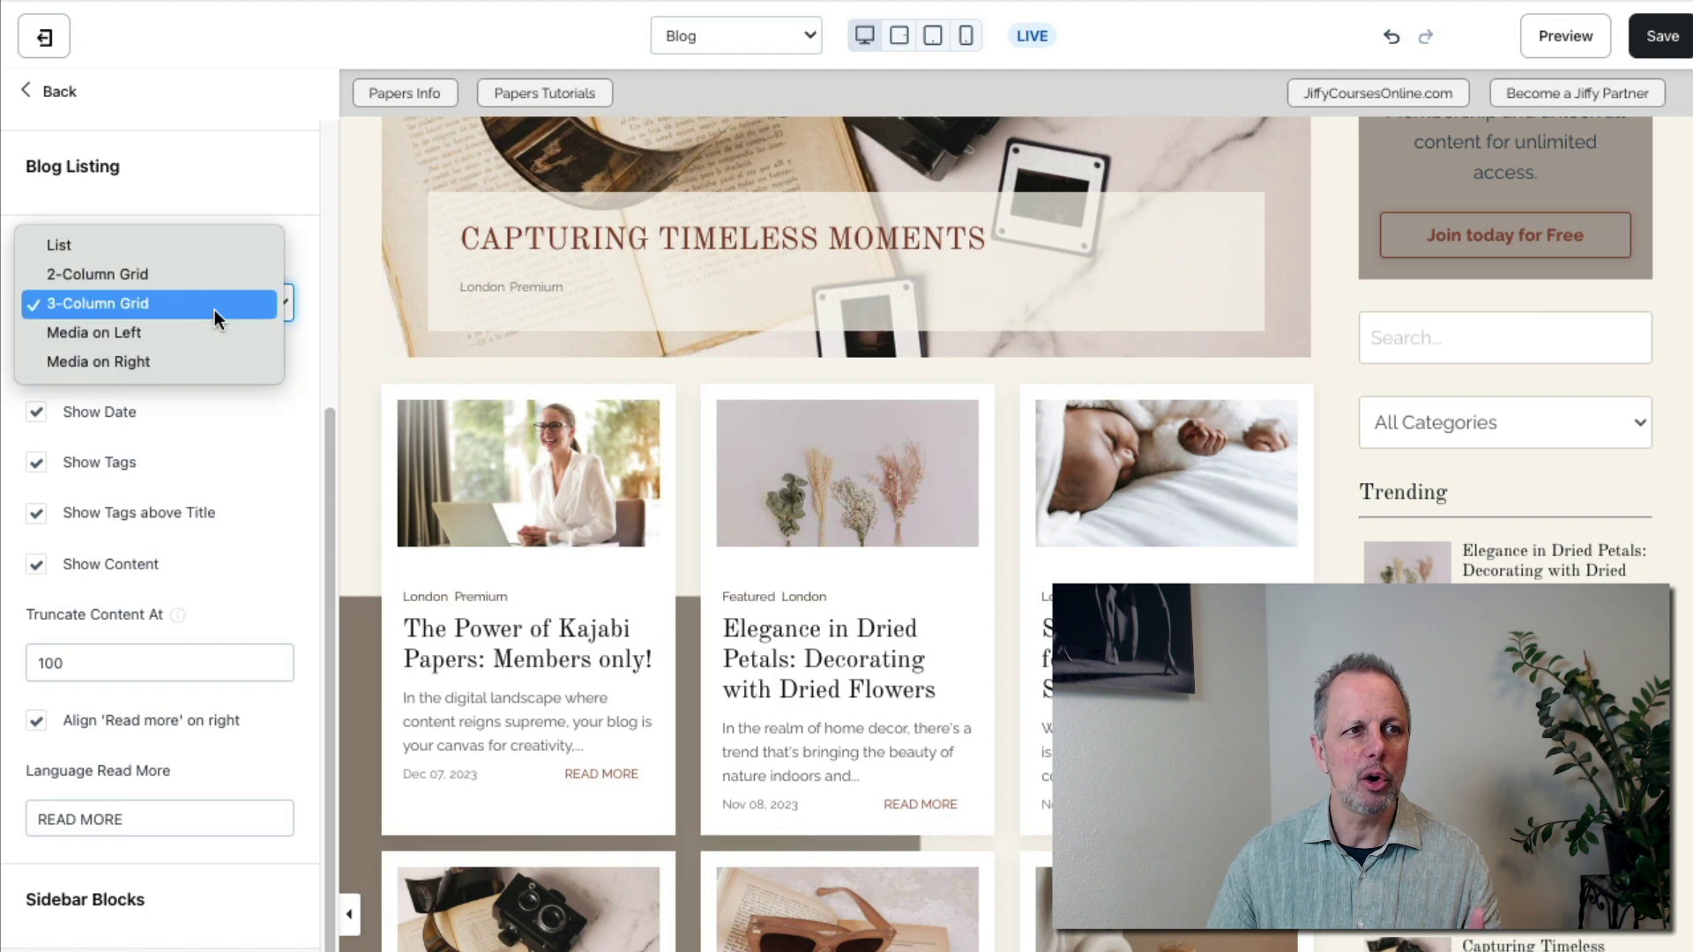
{"action": "left_click", "coordinate": [135, 341]}
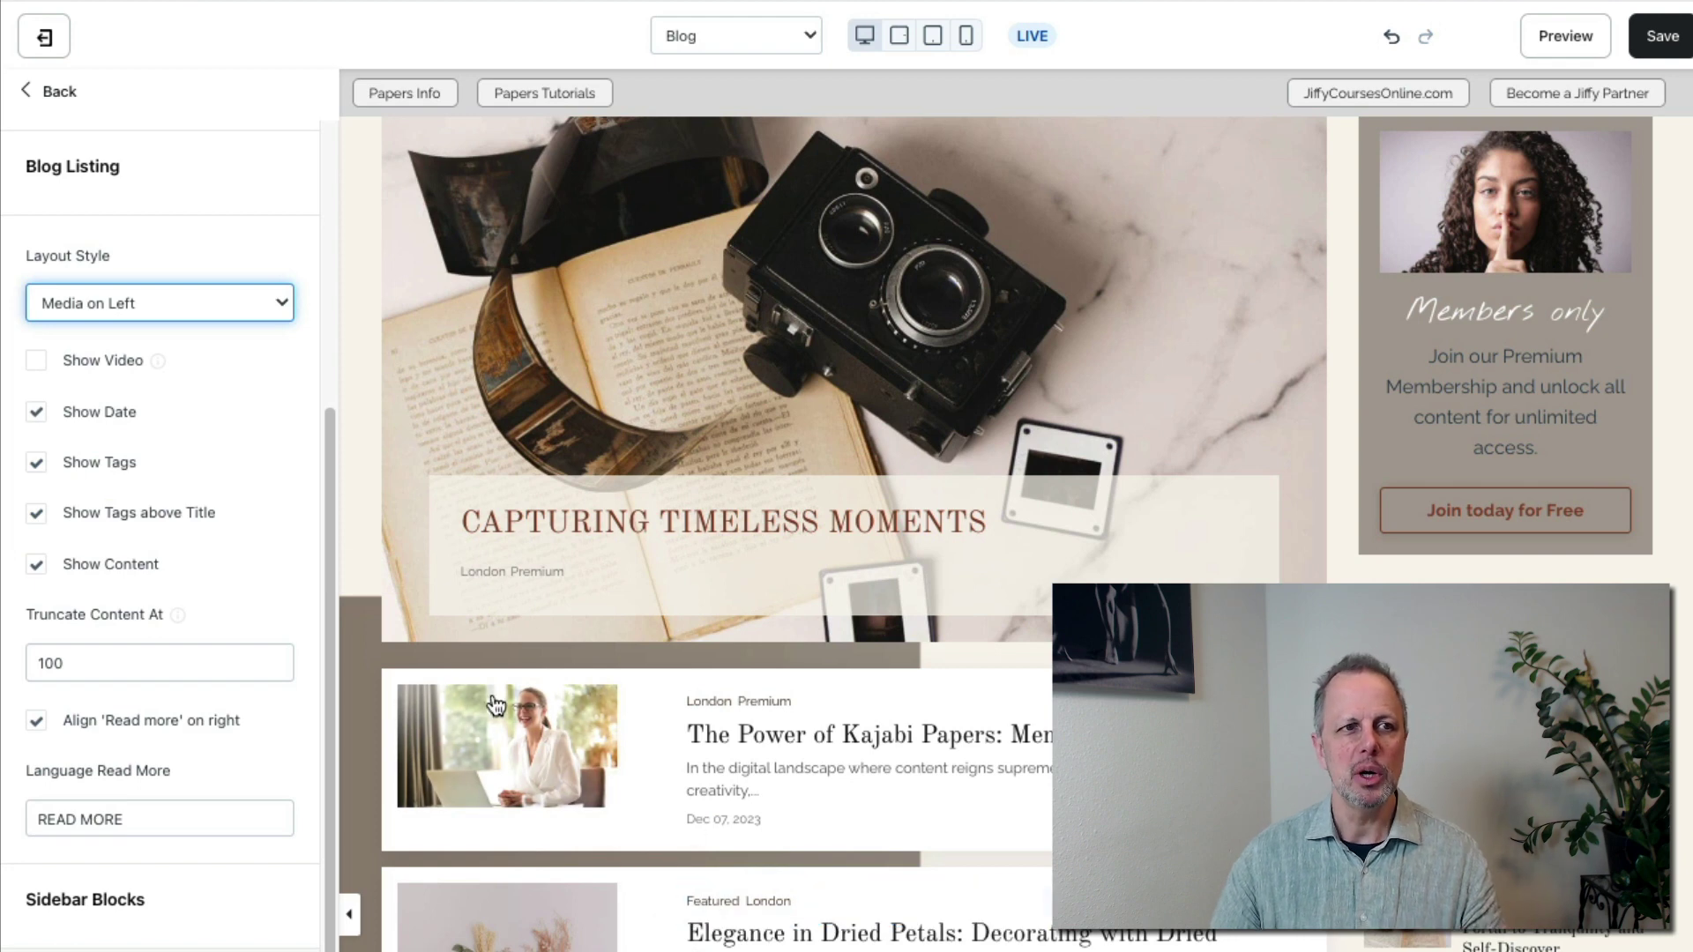
{"action": "left_click", "coordinate": [169, 307]}
{"action": "left_click", "coordinate": [146, 247]}
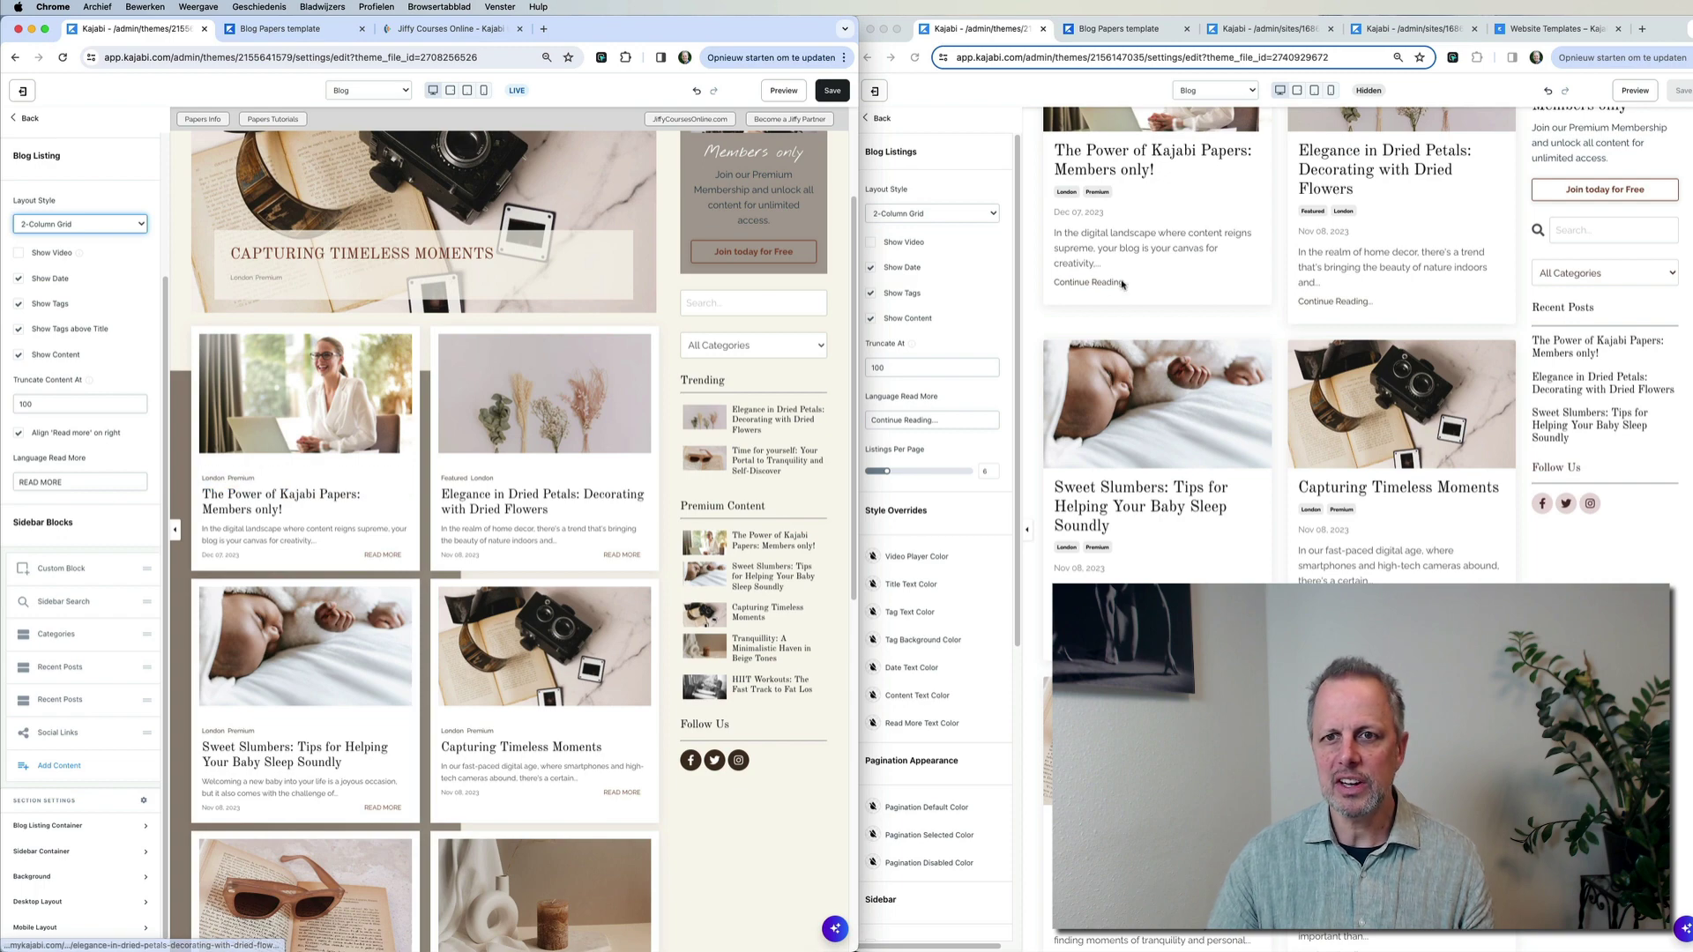
Compare with the default template's listings, switching the Papers-London tags-above-title and right-aligned 'Read more' options off and back on
{"action": "scroll", "coordinate": [1143, 283], "scroll_direction": "up", "scroll_amount": 2}
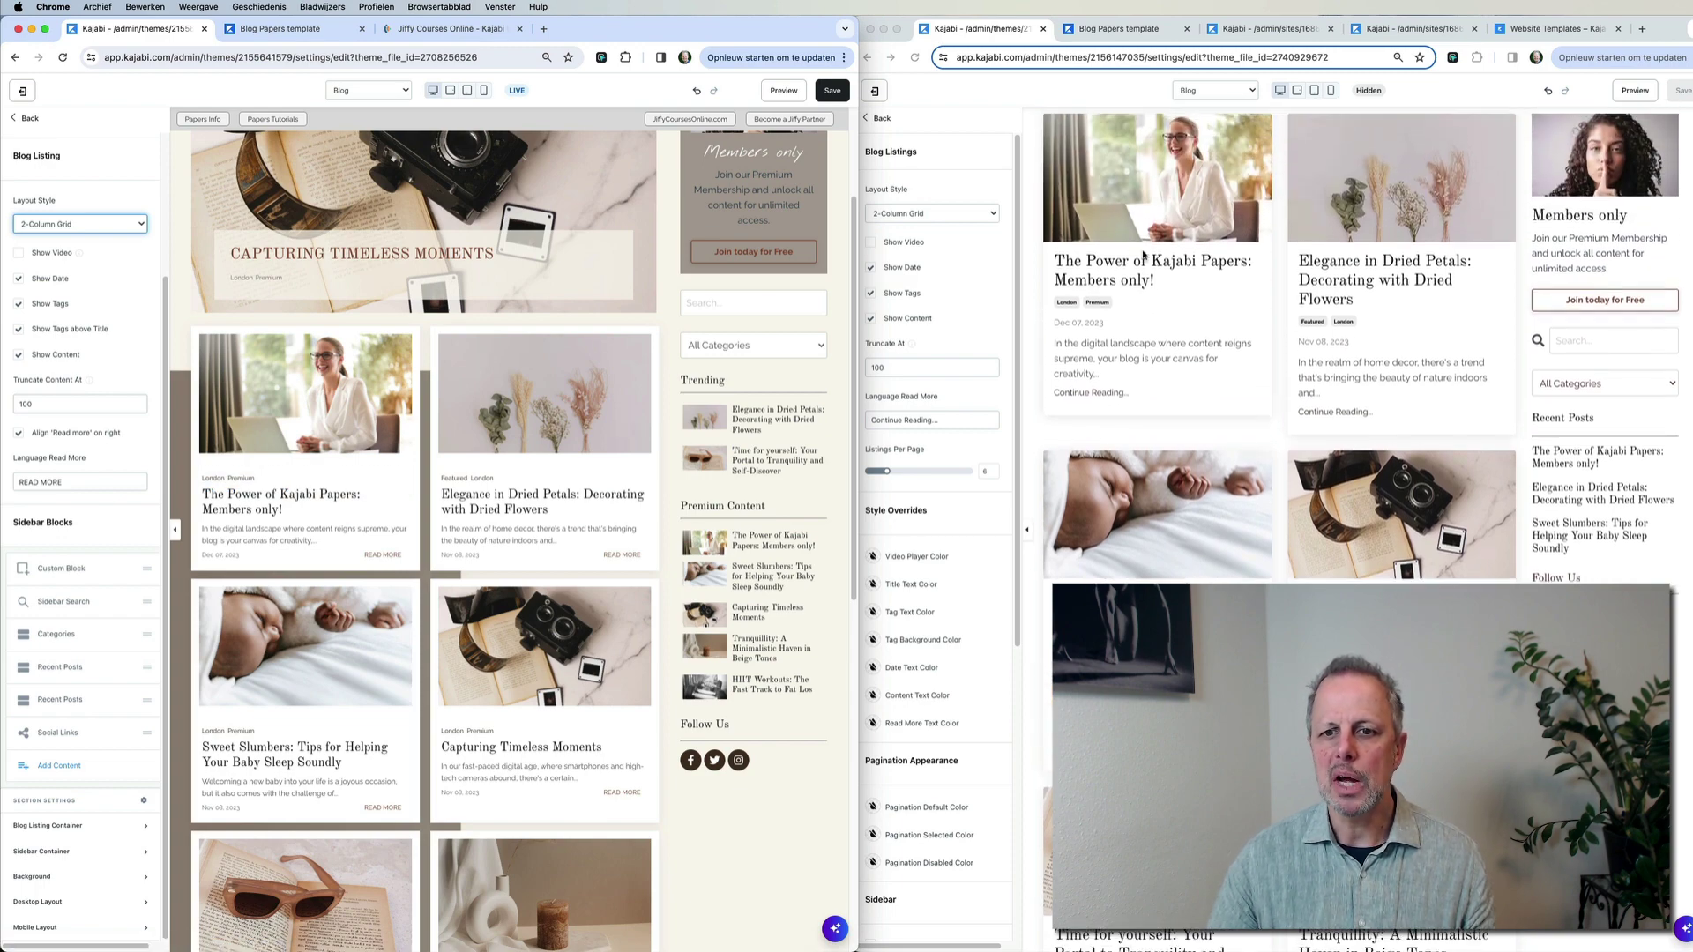
{"action": "scroll", "coordinate": [1144, 256], "scroll_direction": "up", "scroll_amount": 2}
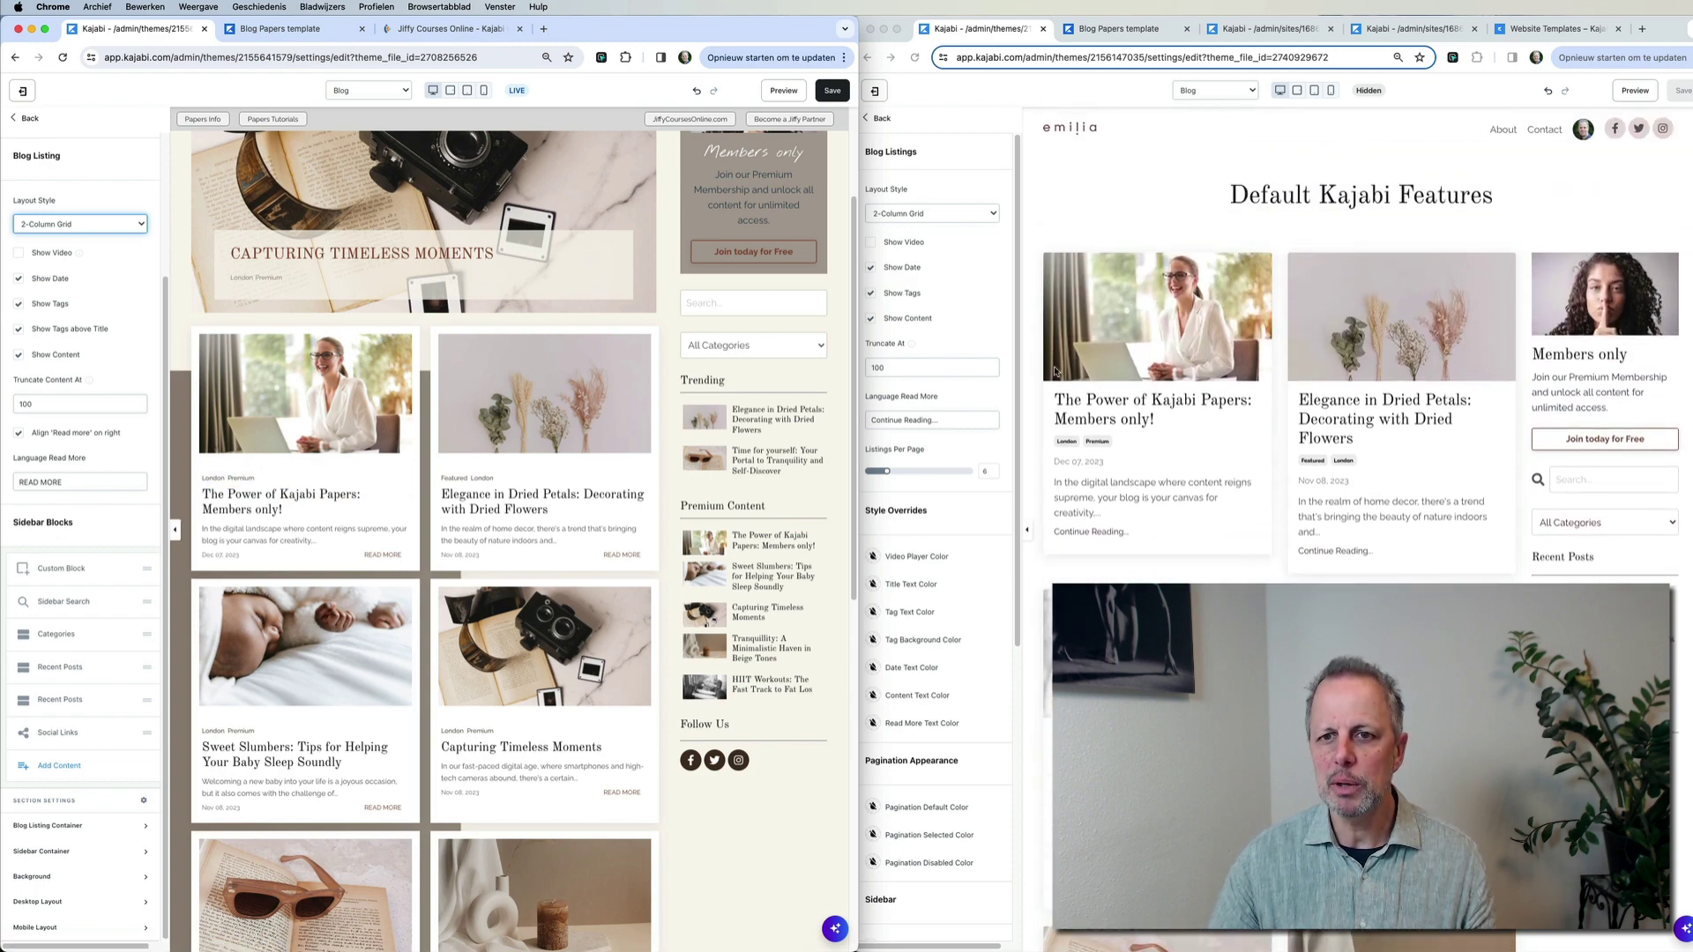
{"action": "left_click", "coordinate": [17, 333]}
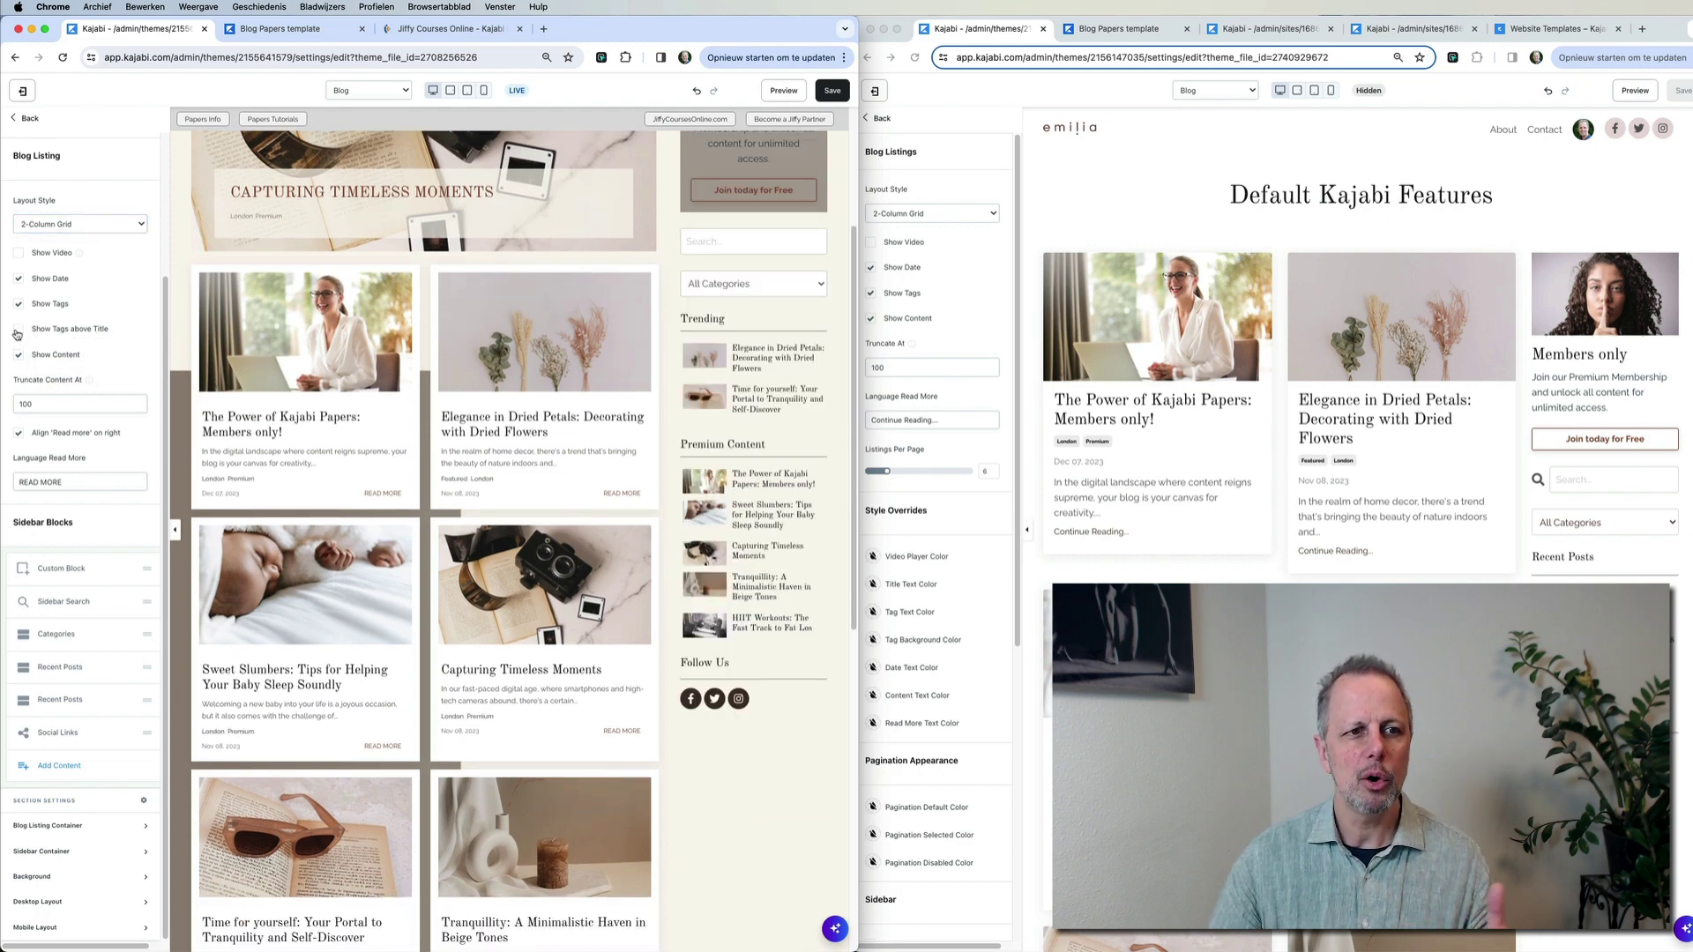
{"action": "left_click", "coordinate": [17, 334]}
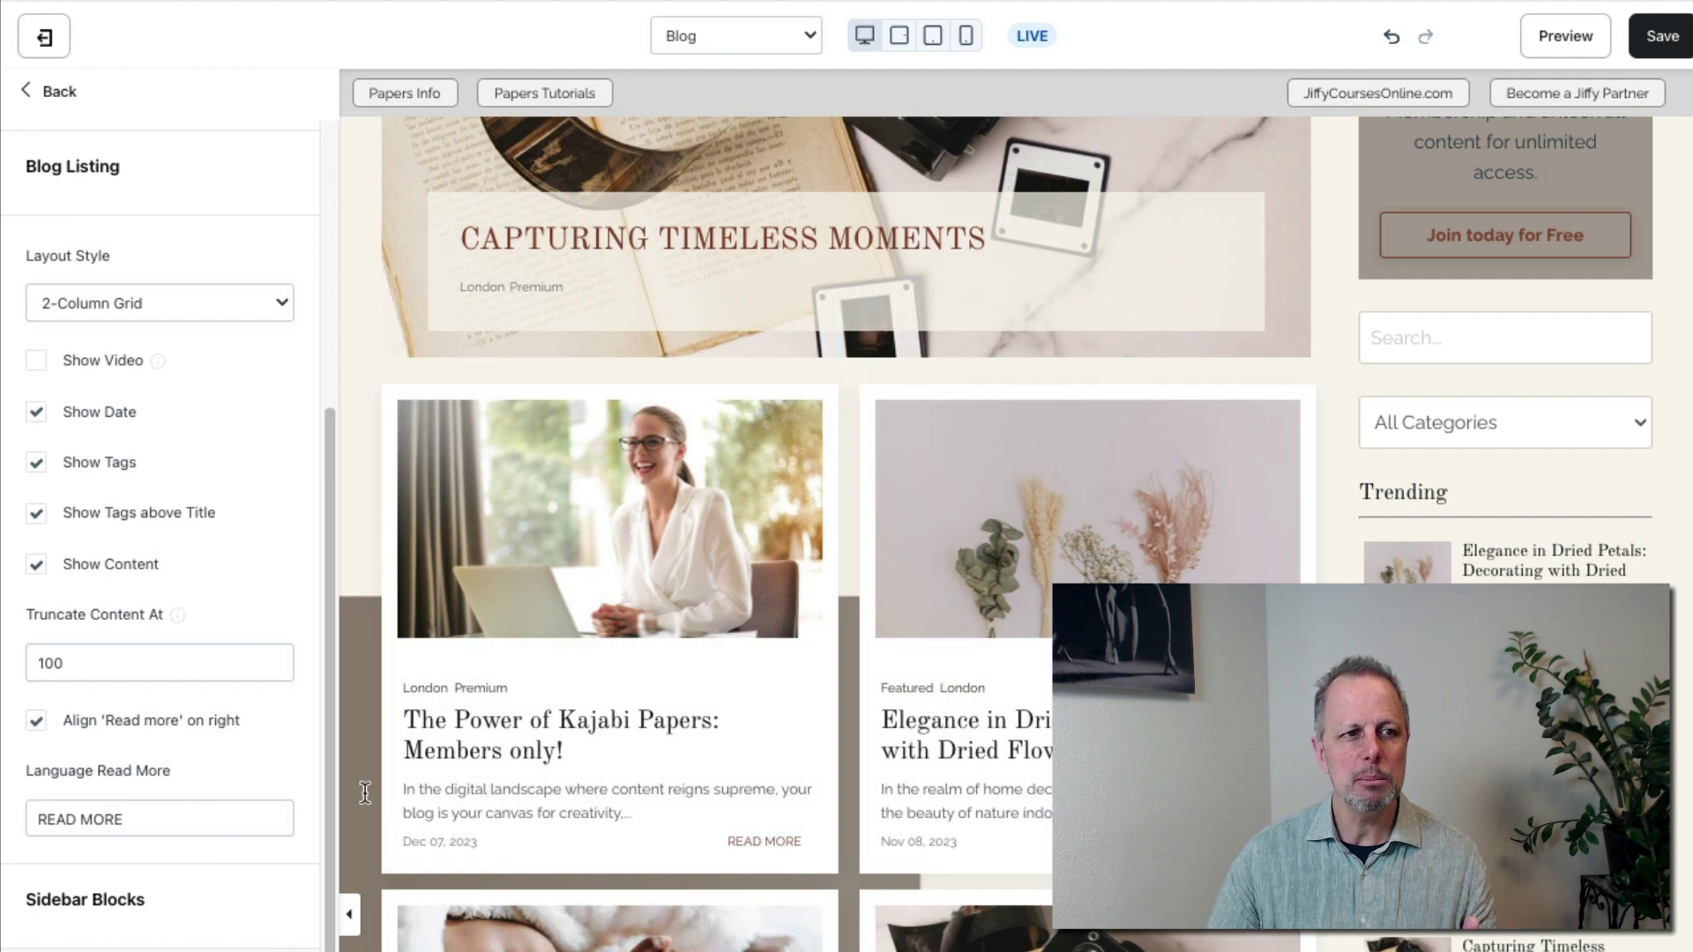
{"action": "left_click", "coordinate": [37, 722]}
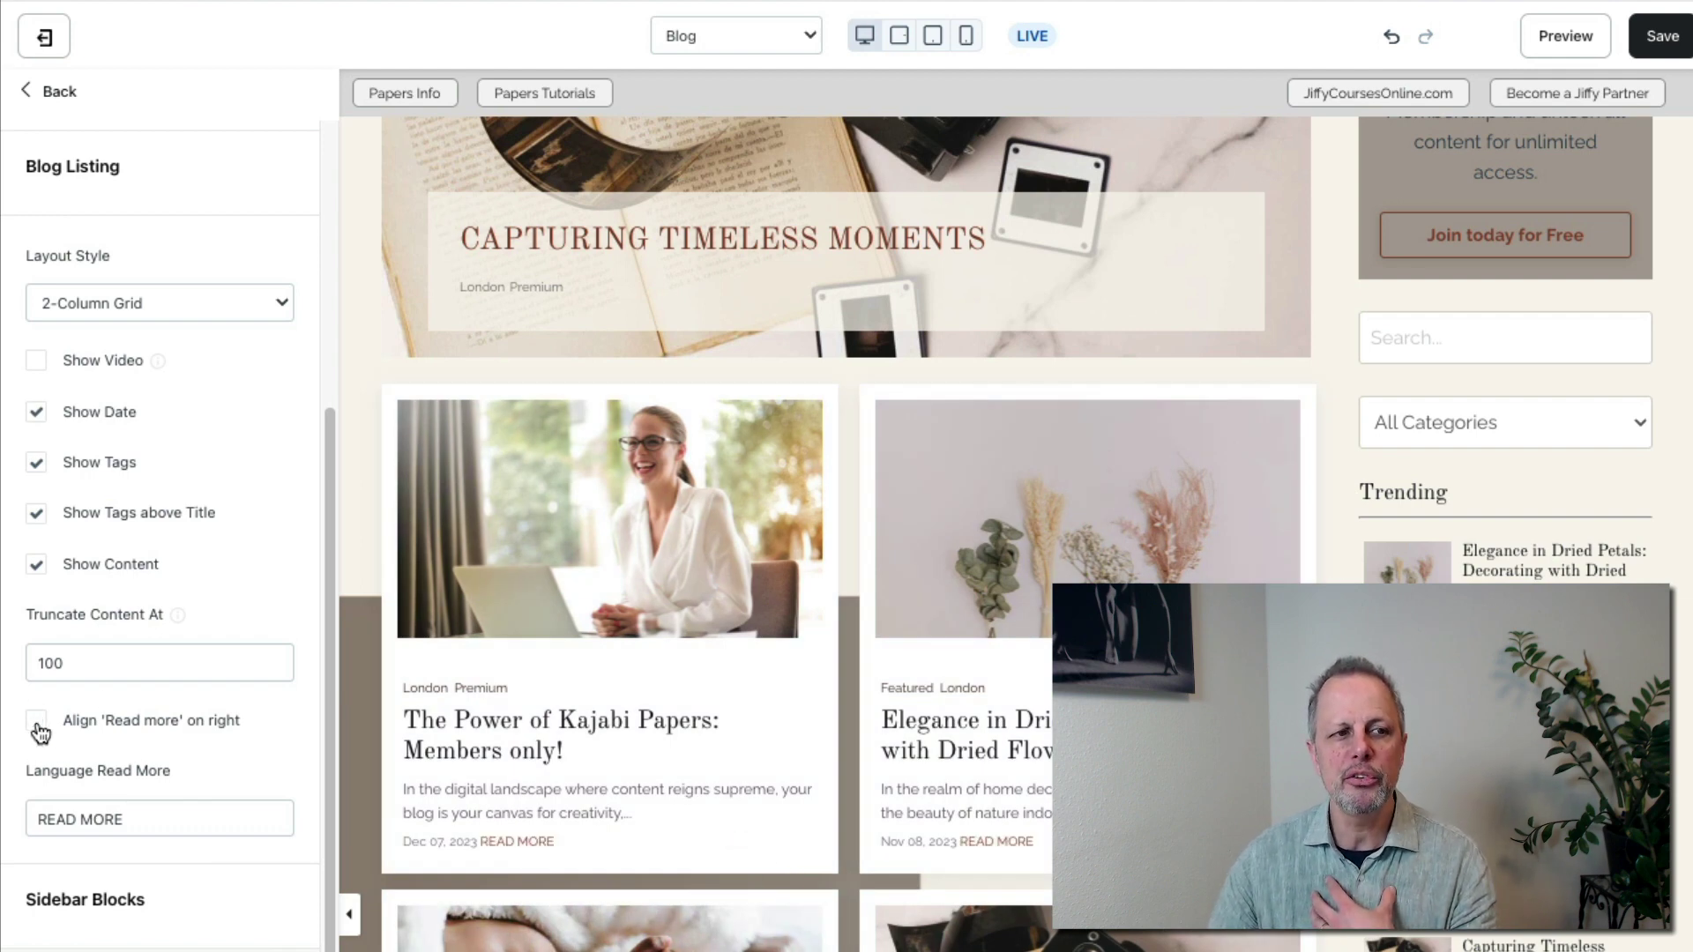
{"action": "left_click", "coordinate": [38, 726]}
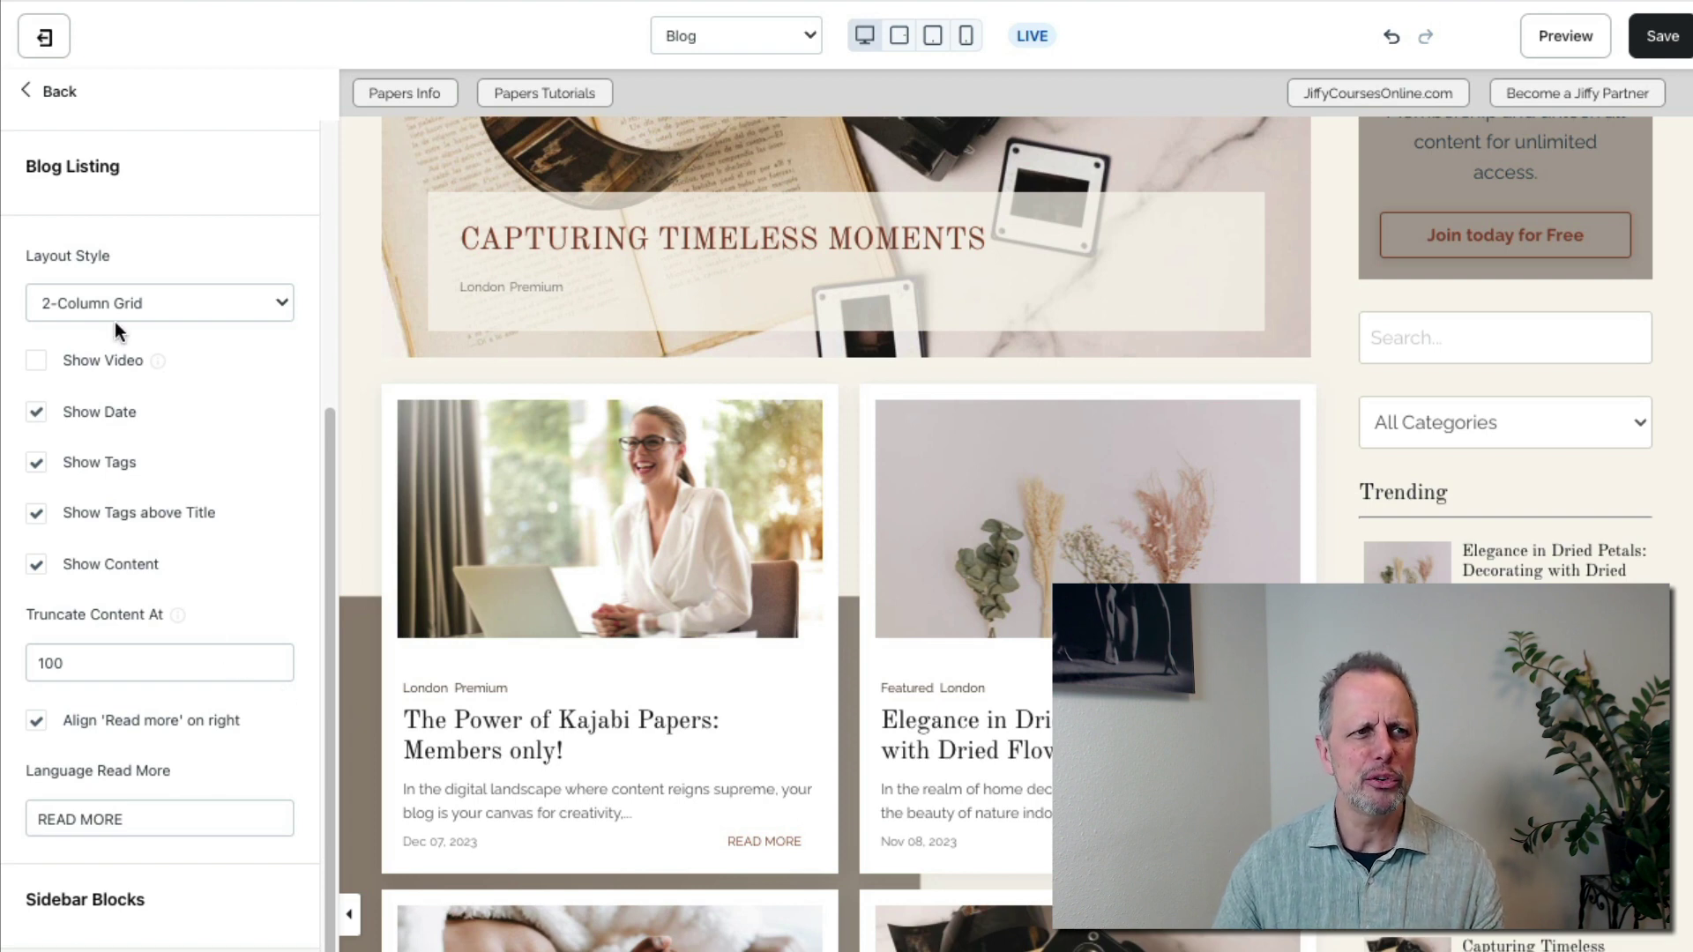
Show only the Styles Overrides settings group in the Papers-London Blog Settings and compare its options with the default template's
{"action": "scroll", "coordinate": [102, 314], "scroll_direction": "up", "scroll_amount": 4}
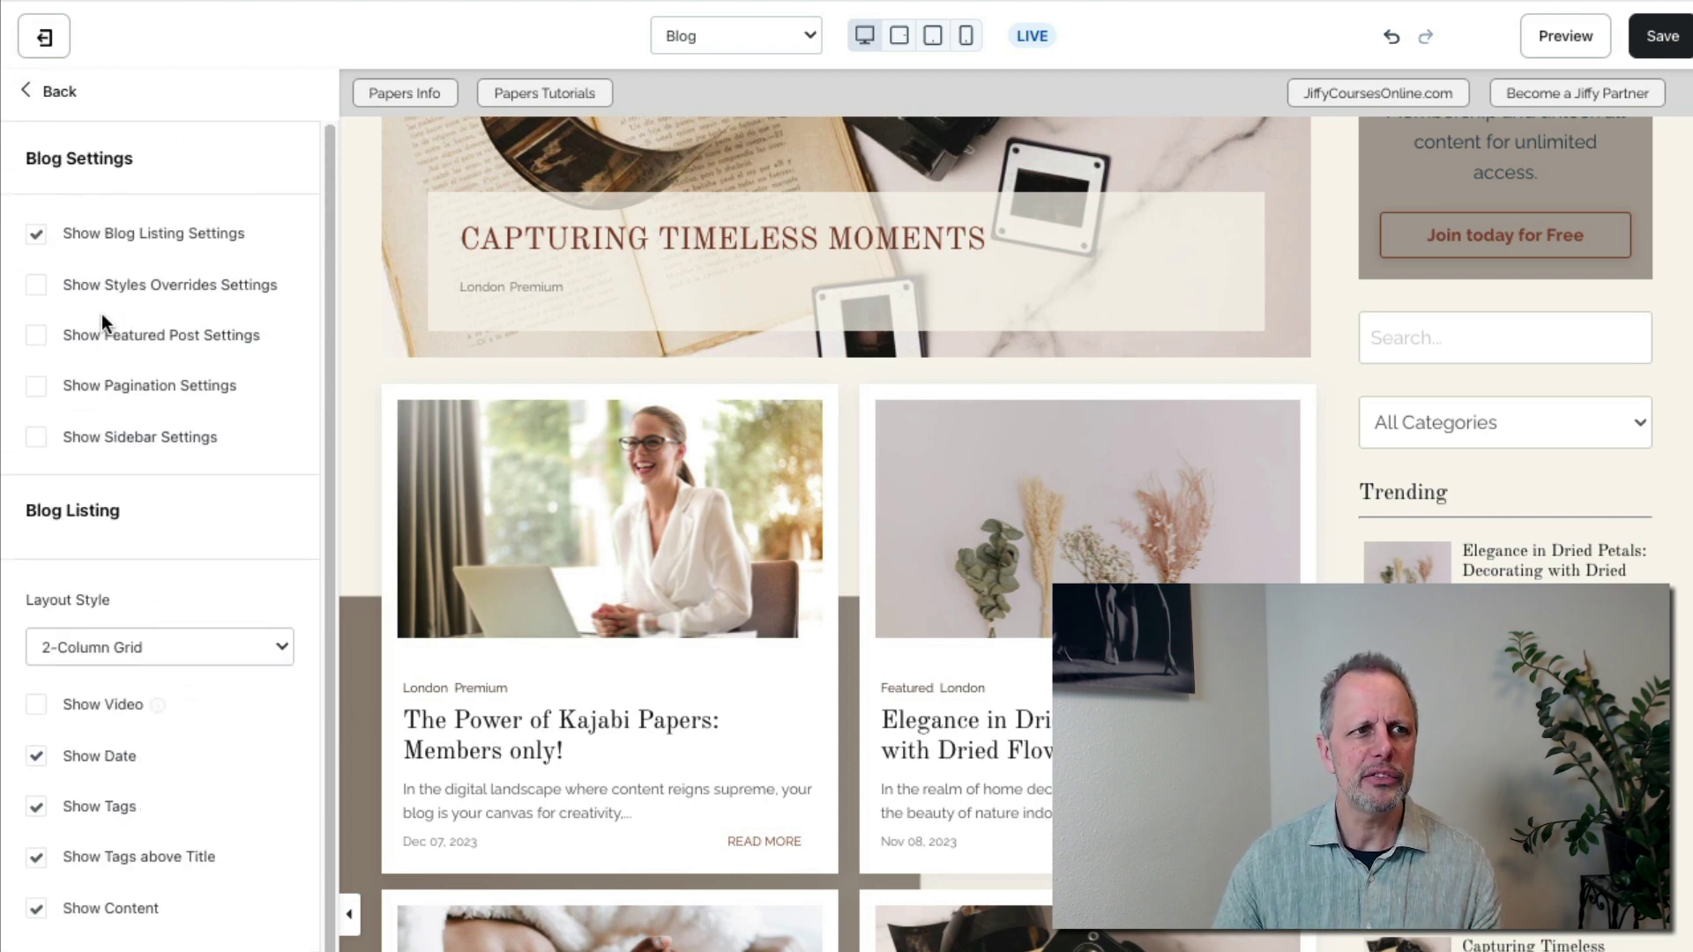
{"action": "left_click", "coordinate": [36, 243]}
{"action": "left_click", "coordinate": [36, 291]}
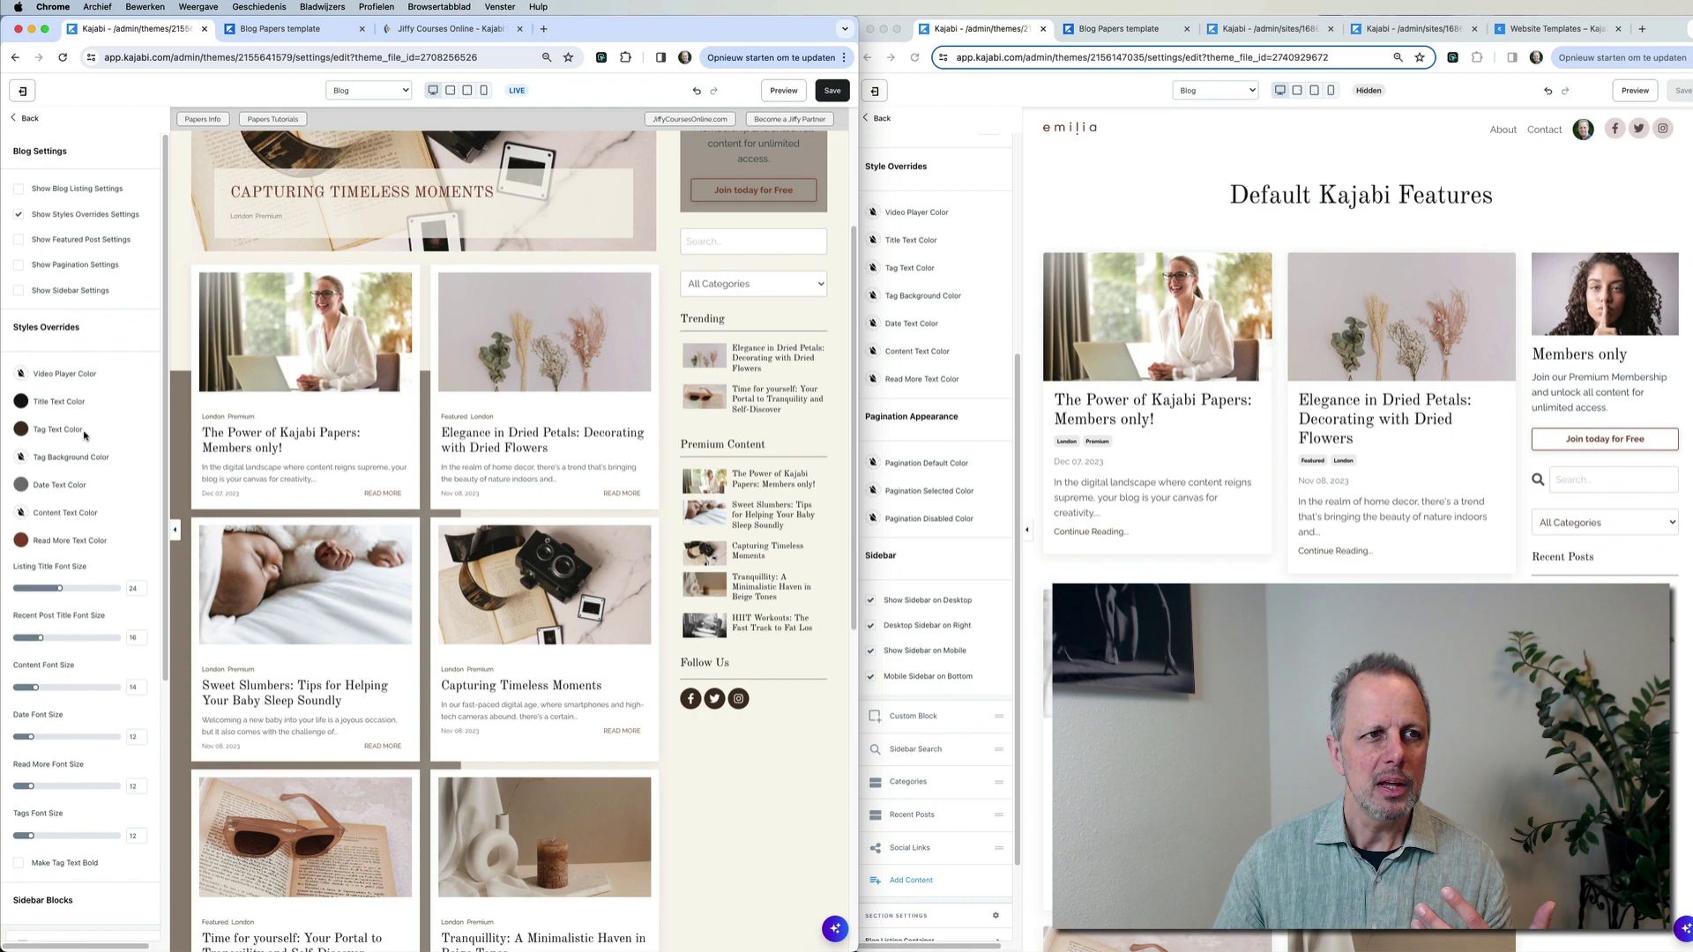
{"action": "scroll", "coordinate": [84, 435], "scroll_direction": "down", "scroll_amount": 3}
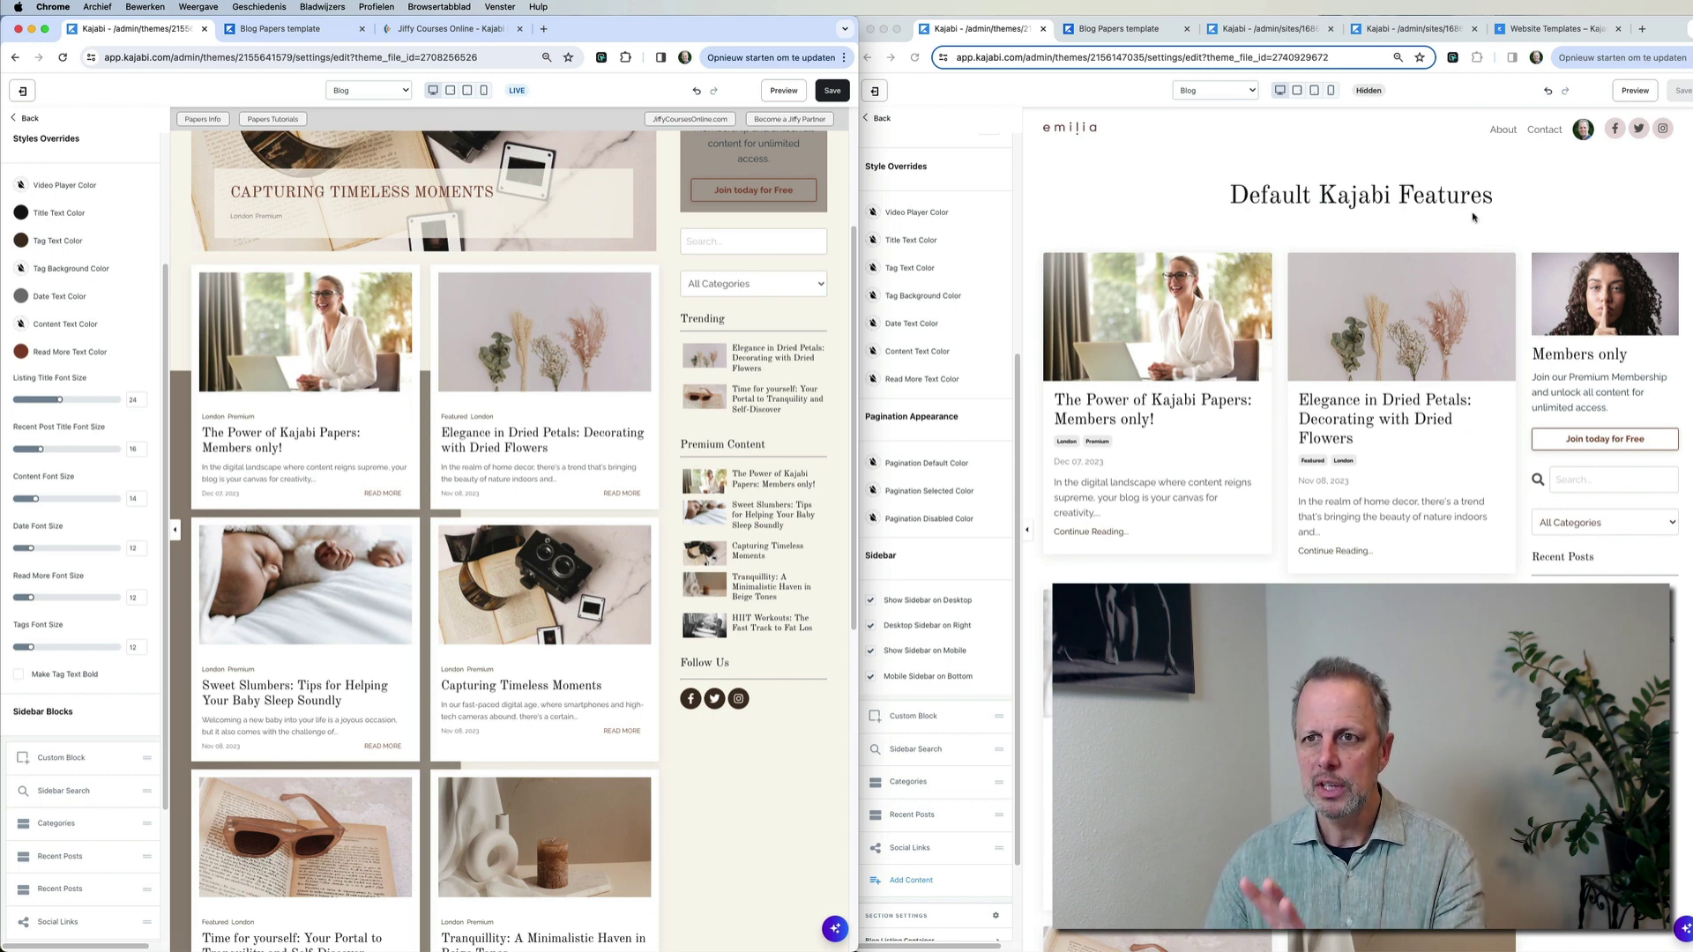
{"action": "left_click", "coordinate": [1534, 224]}
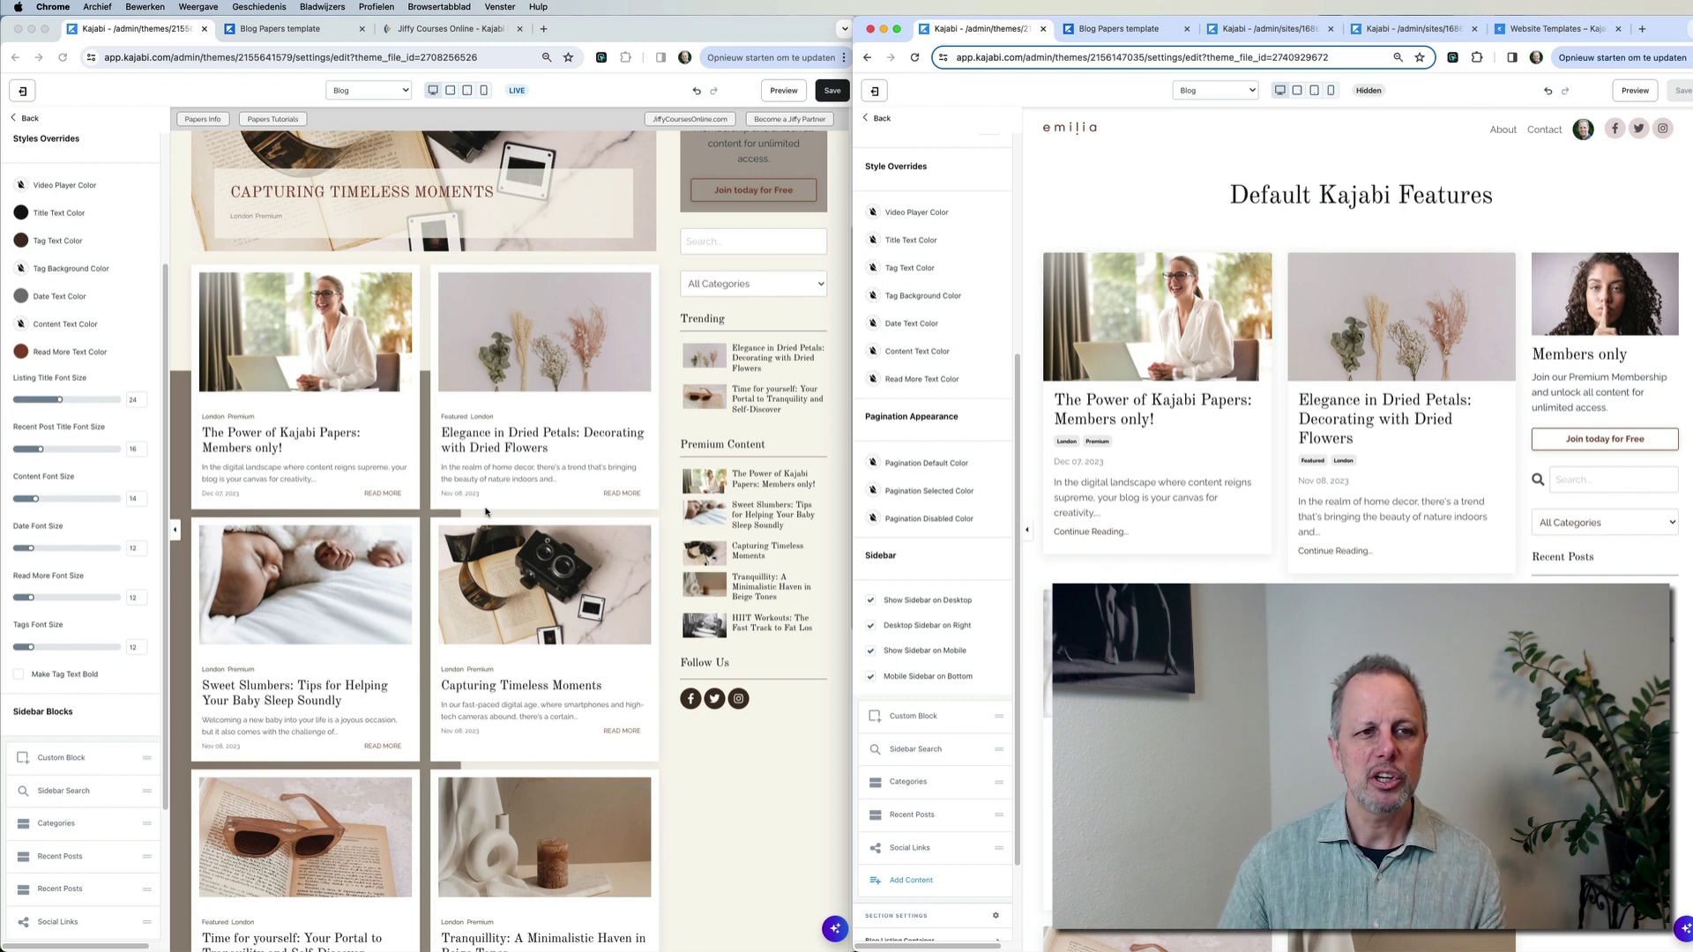
{"action": "left_click", "coordinate": [214, 435]}
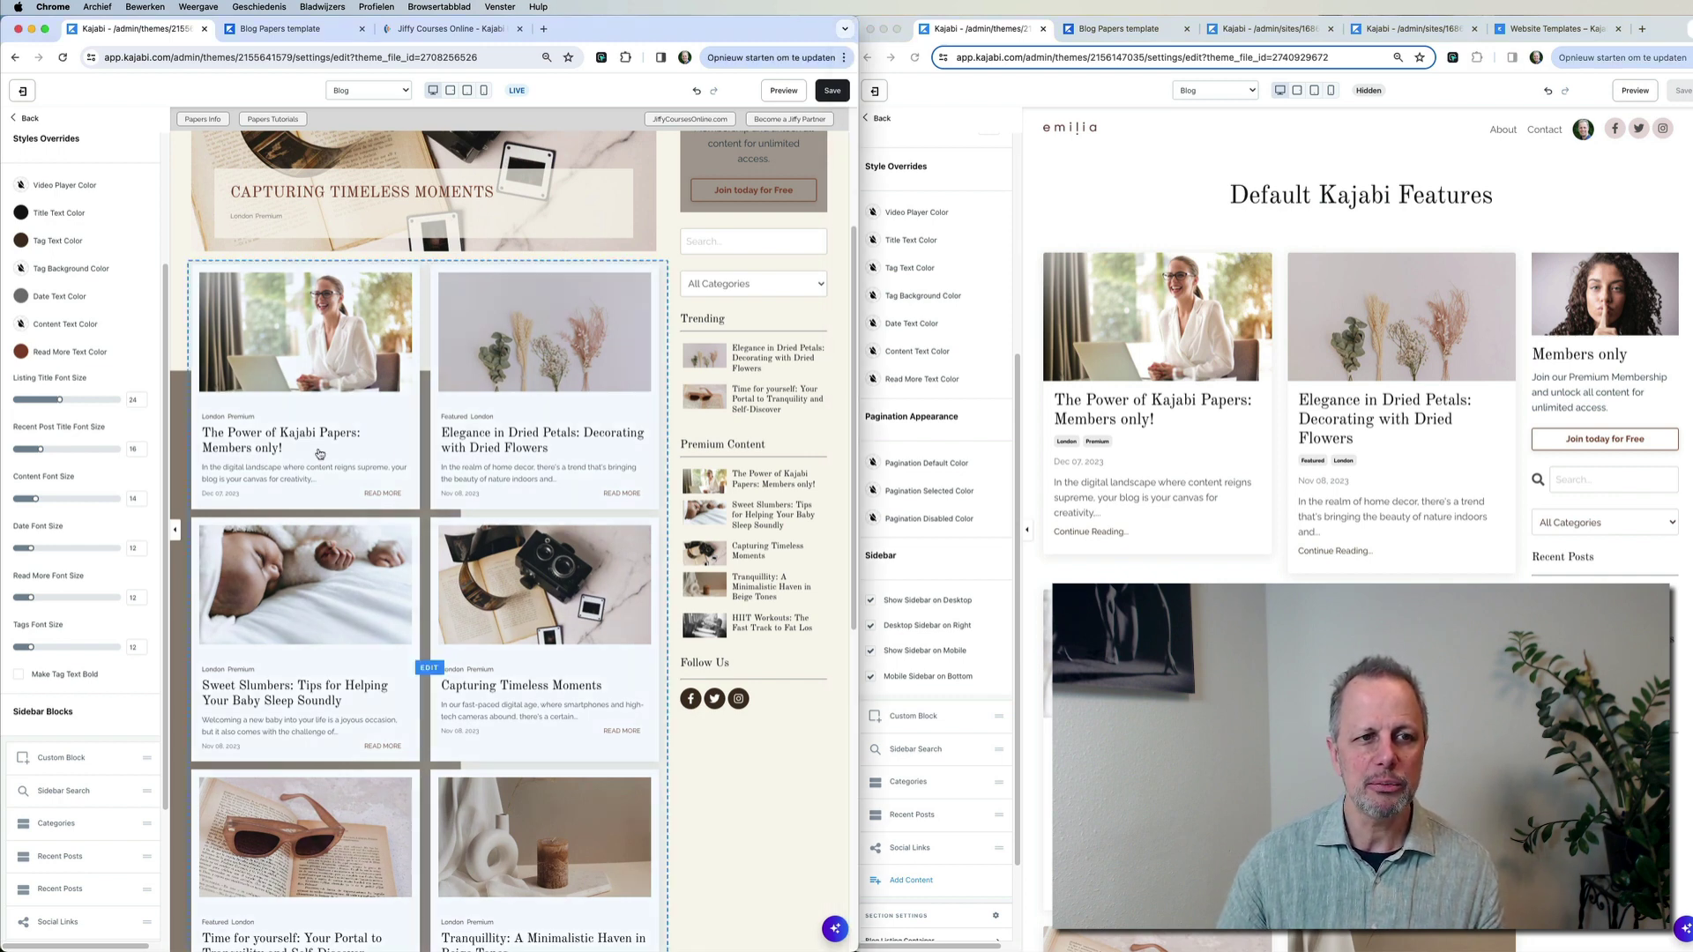
Try a larger listing title font size and restore it to 24, and try a content font size of 20 and restore it to 14
{"action": "left_click_drag", "start_coordinate": [58, 400], "coordinate": [63, 402]}
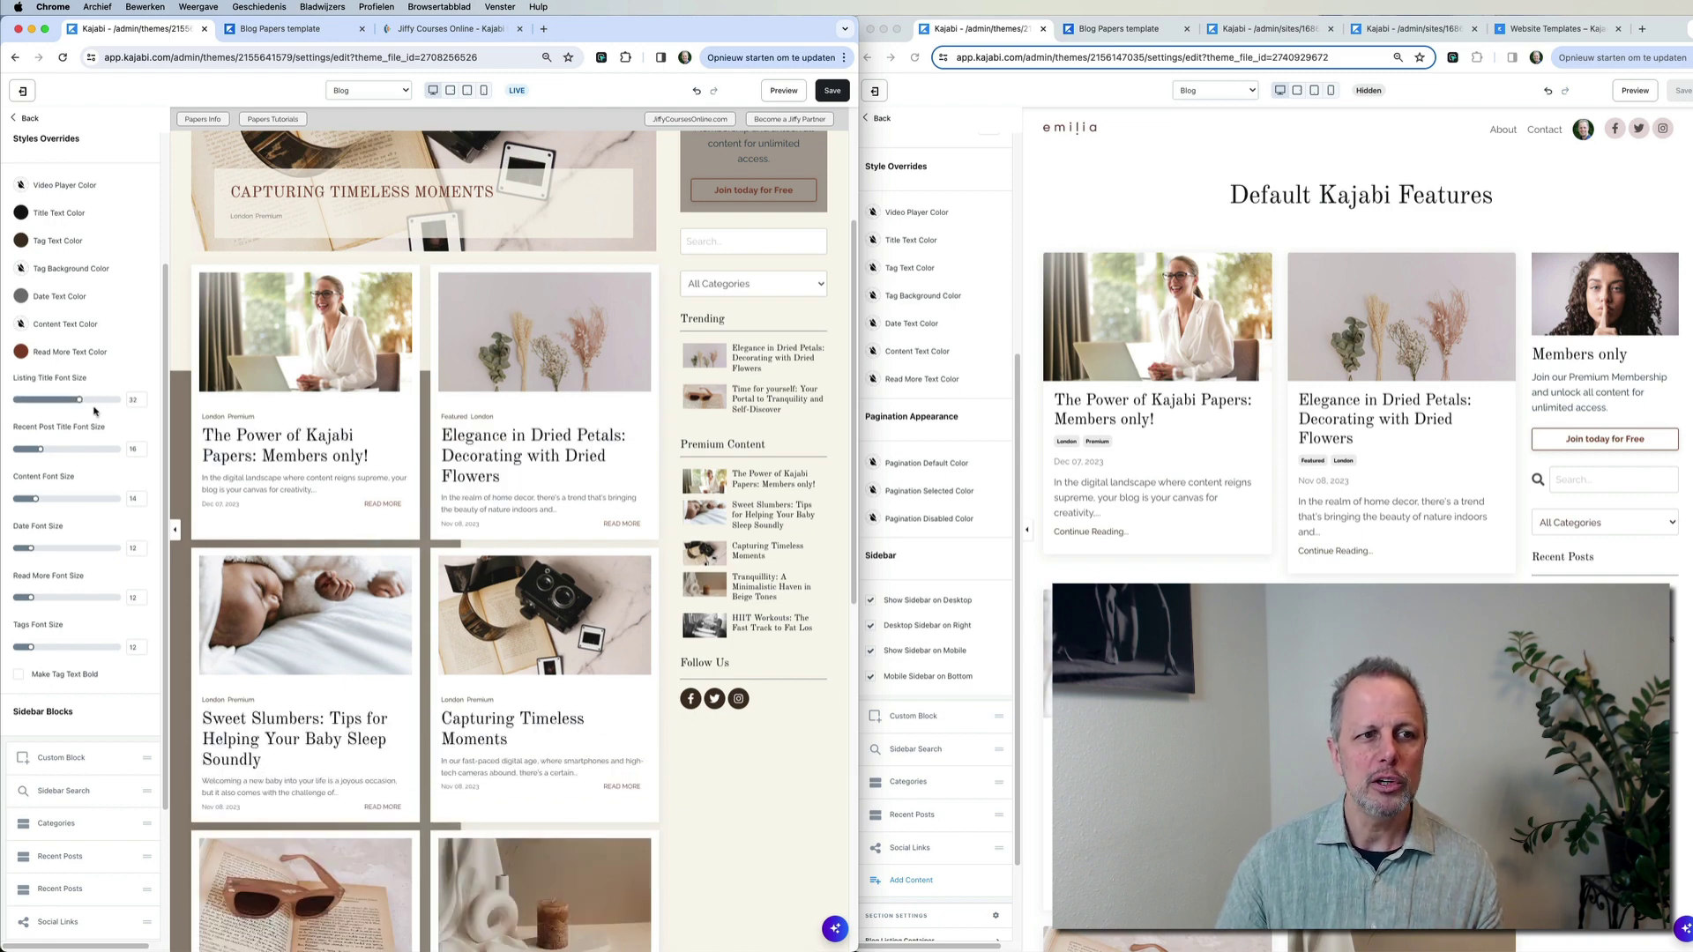
{"action": "left_click_drag", "start_coordinate": [80, 399], "coordinate": [61, 401]}
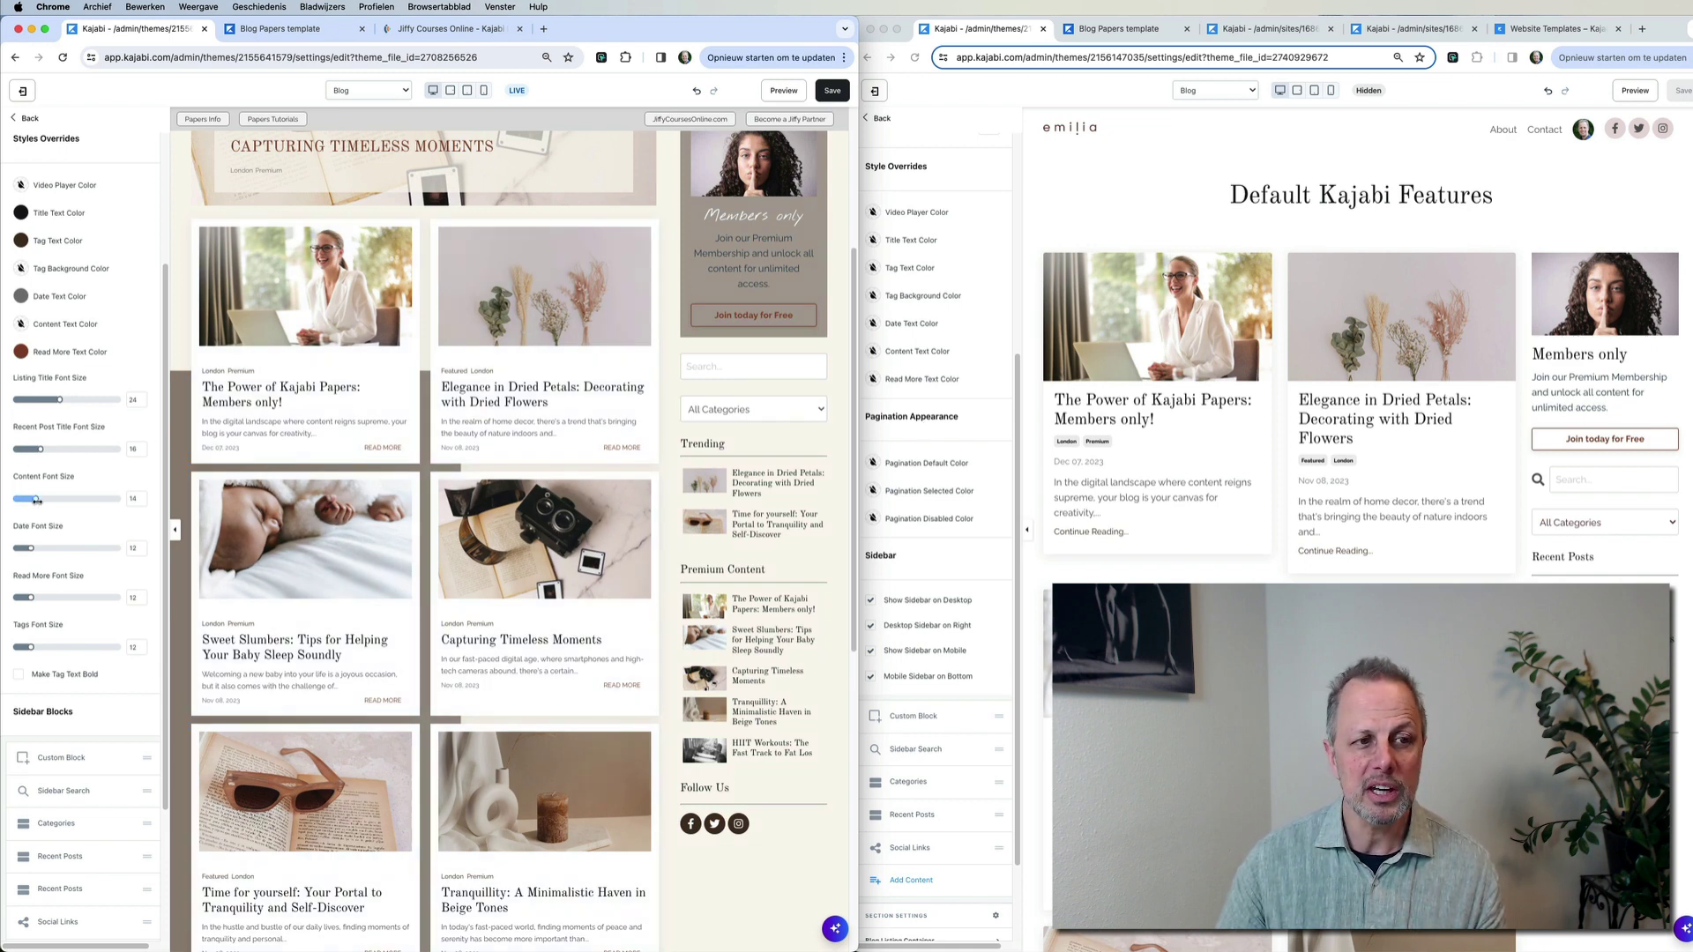
{"action": "left_click_drag", "start_coordinate": [45, 500], "coordinate": [50, 500]}
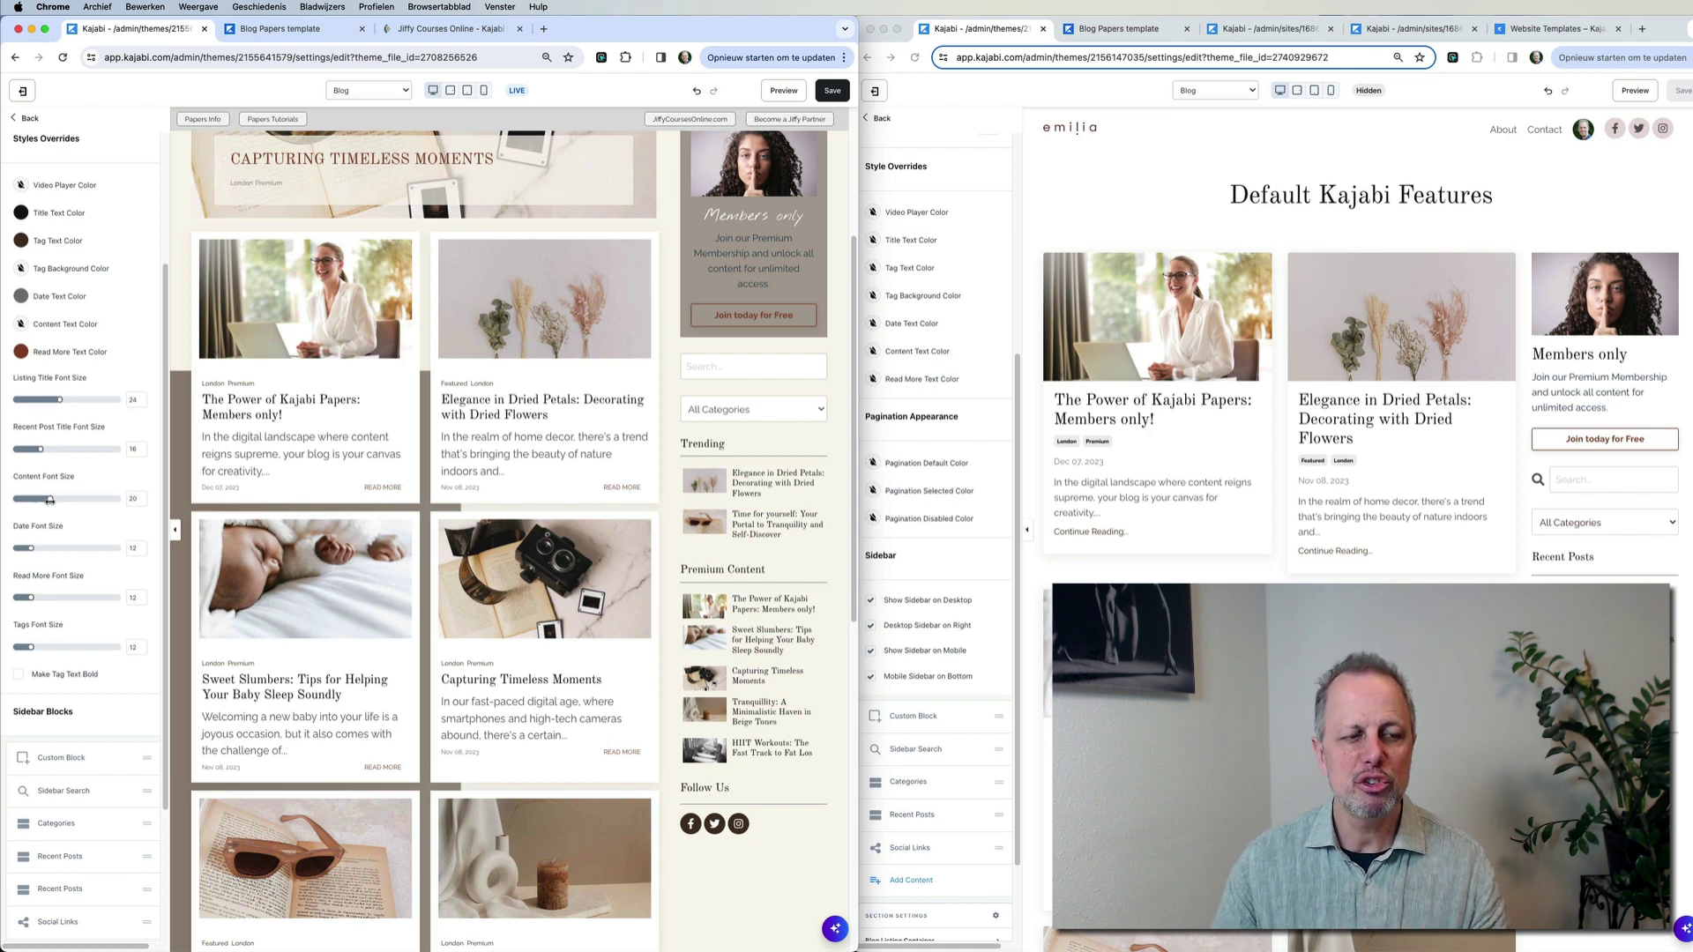
{"action": "left_click_drag", "start_coordinate": [49, 500], "coordinate": [35, 500]}
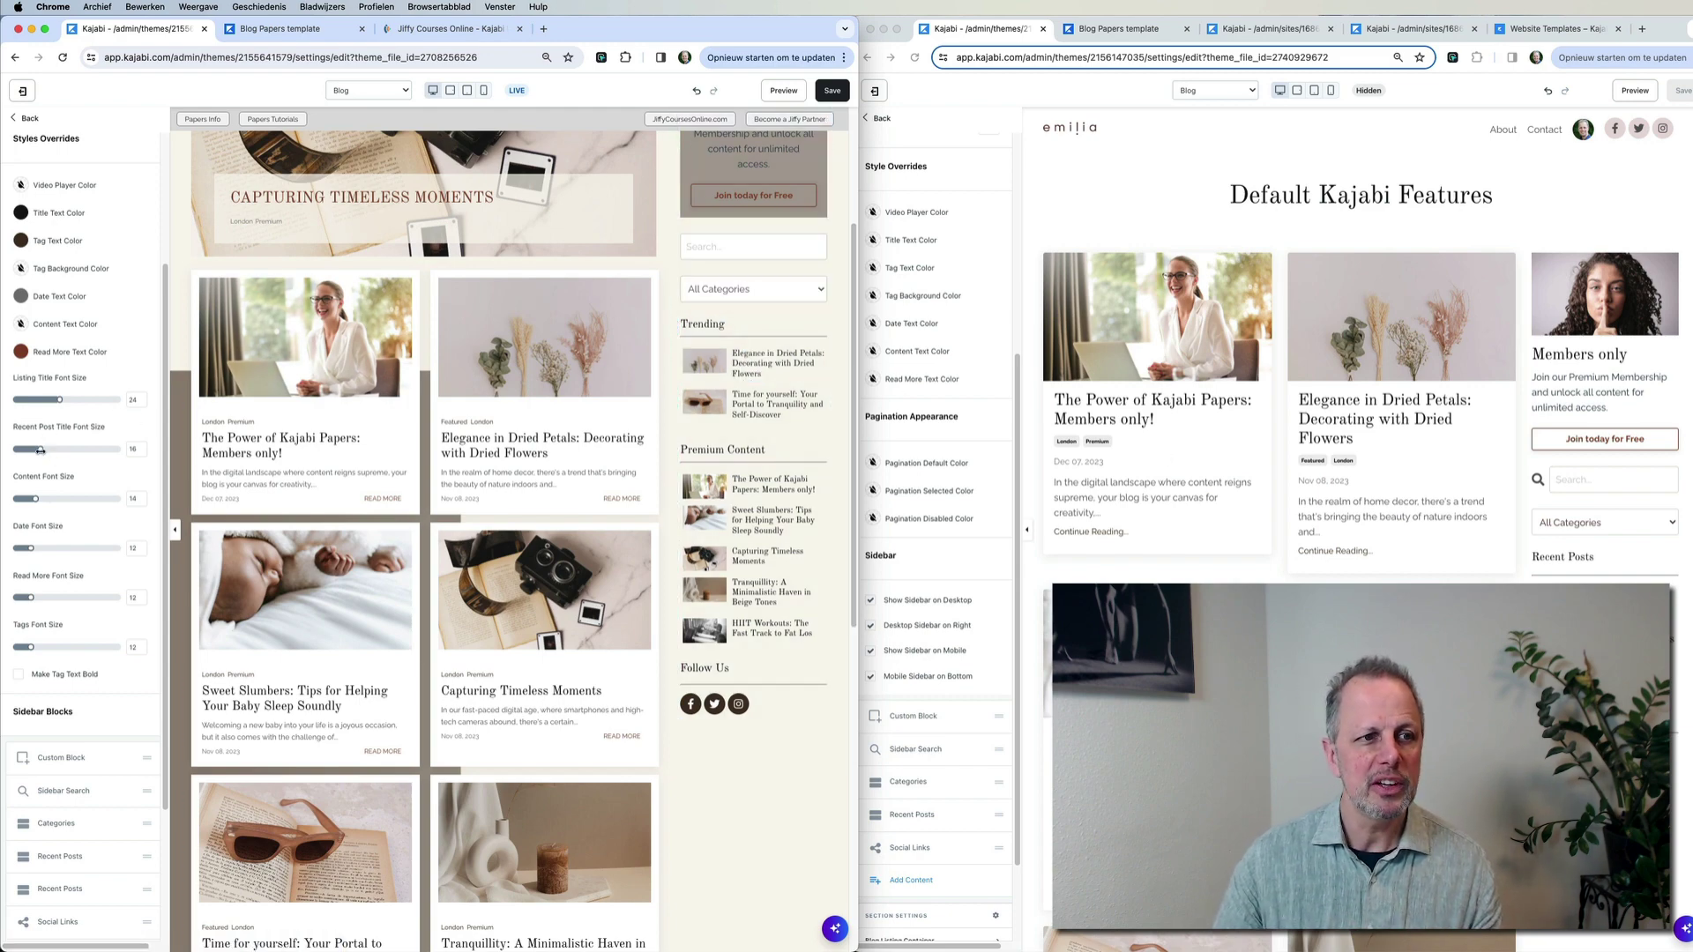
Replace the Styles Overrides group with the Featured Post settings group in Blog Settings and bring the featured post into view
{"action": "scroll", "coordinate": [38, 424], "scroll_direction": "up", "scroll_amount": 5}
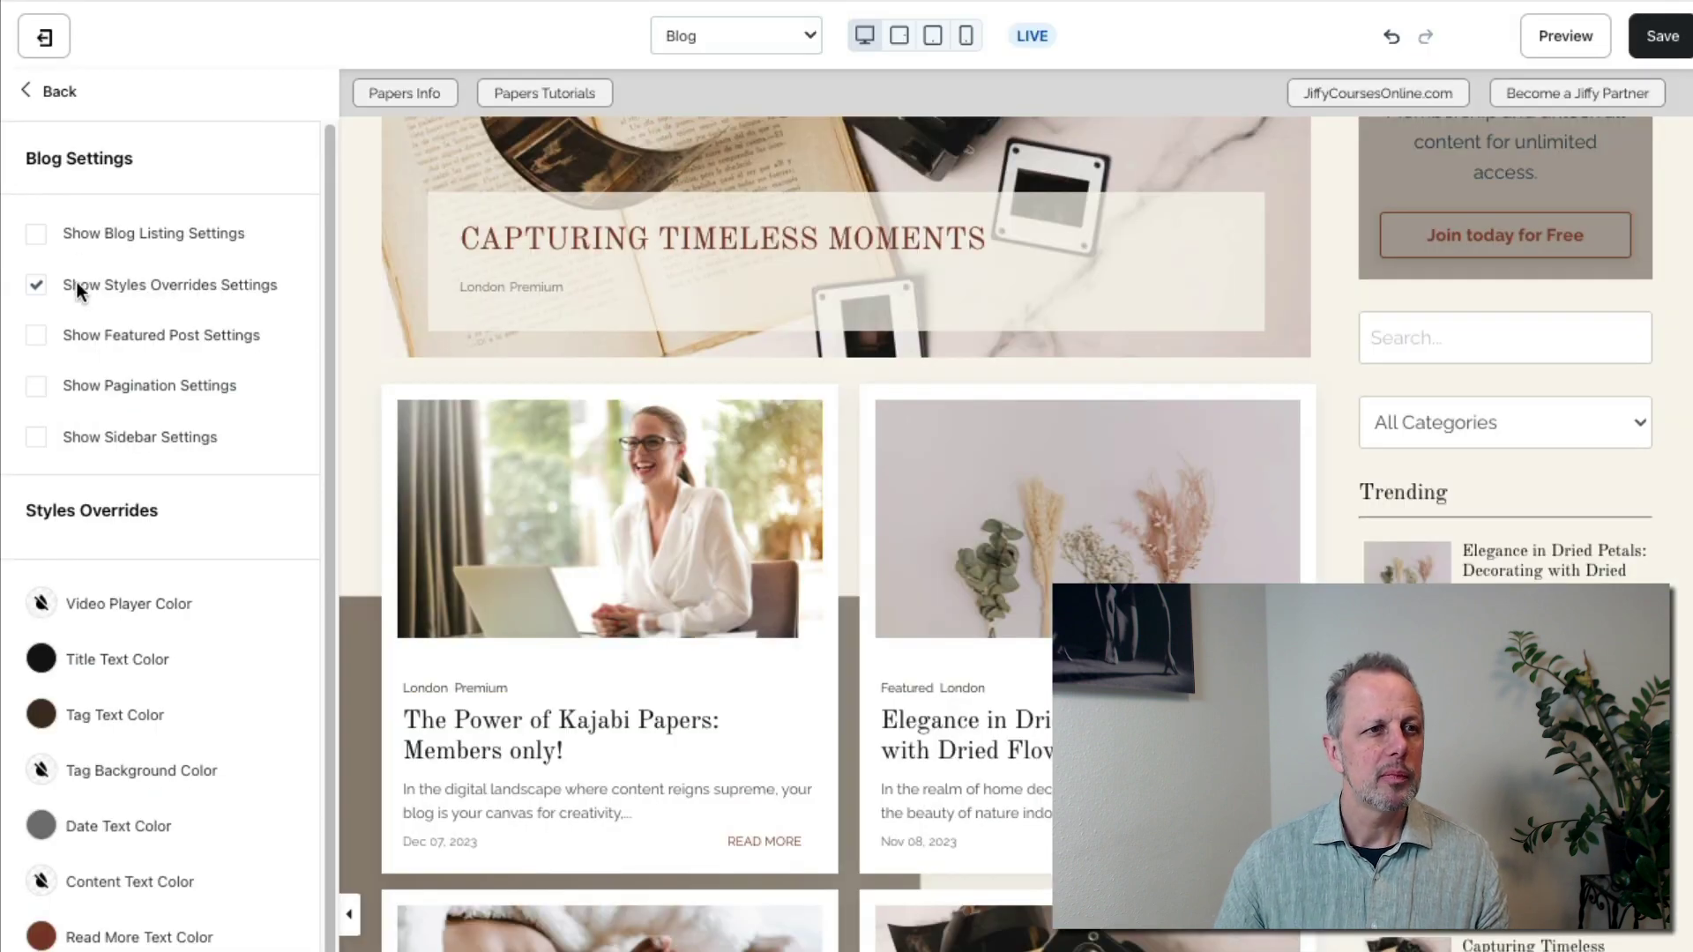
{"action": "left_click", "coordinate": [36, 285]}
{"action": "left_click", "coordinate": [36, 336]}
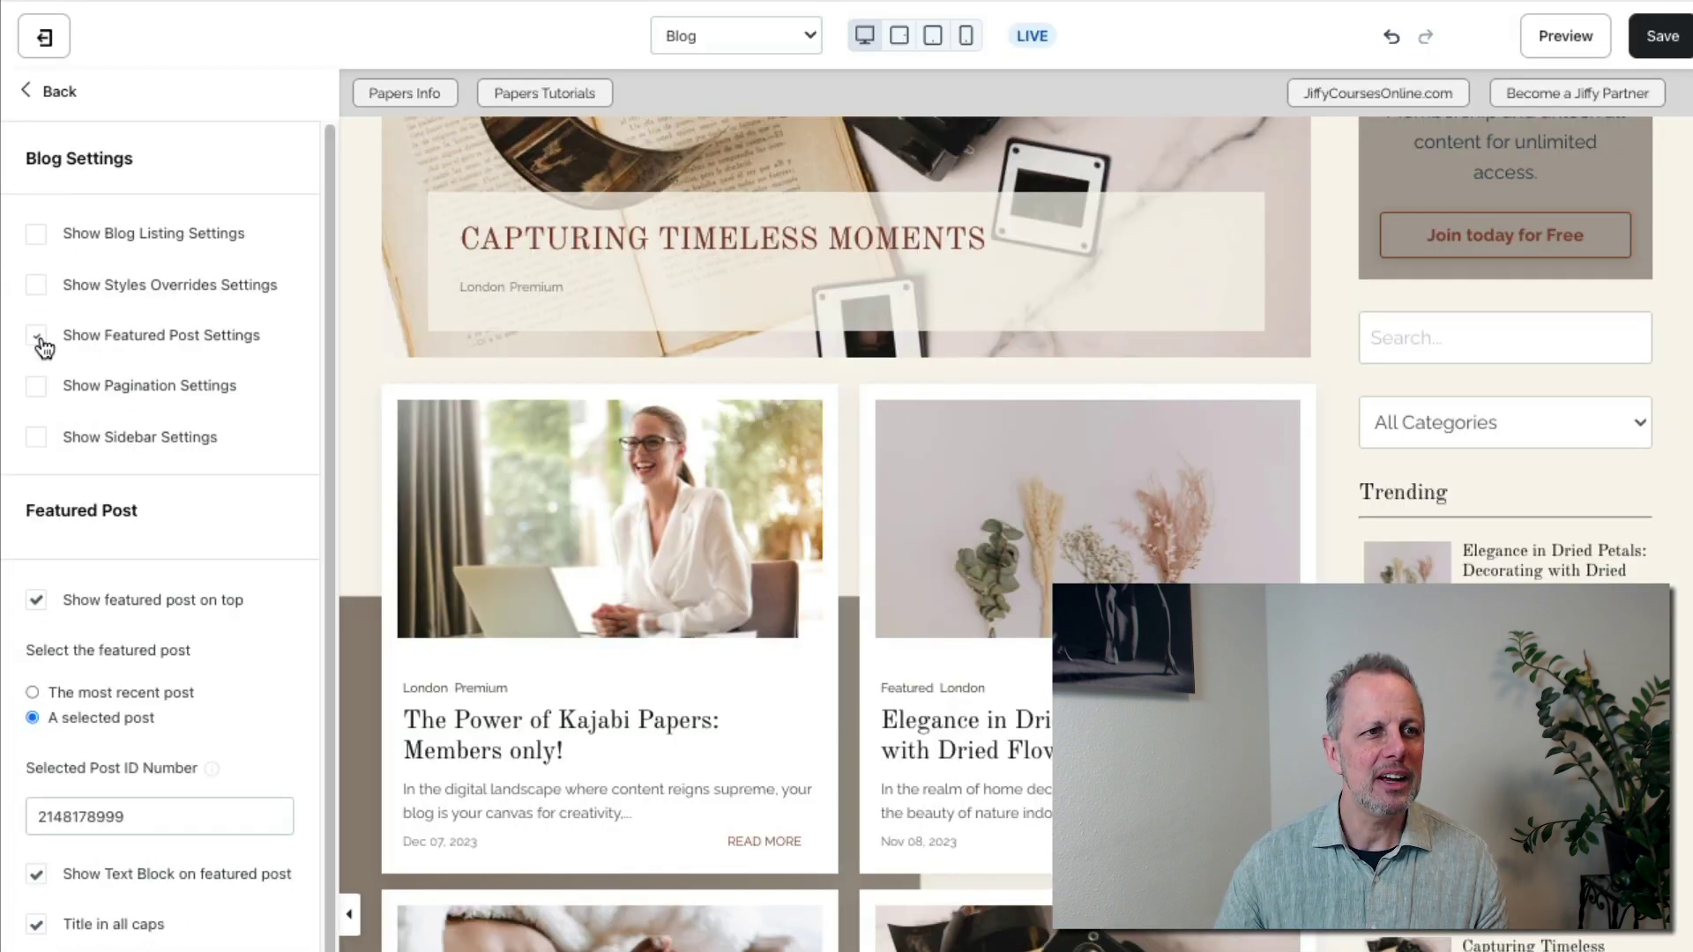
{"action": "scroll", "coordinate": [839, 702], "scroll_direction": "up", "scroll_amount": 5}
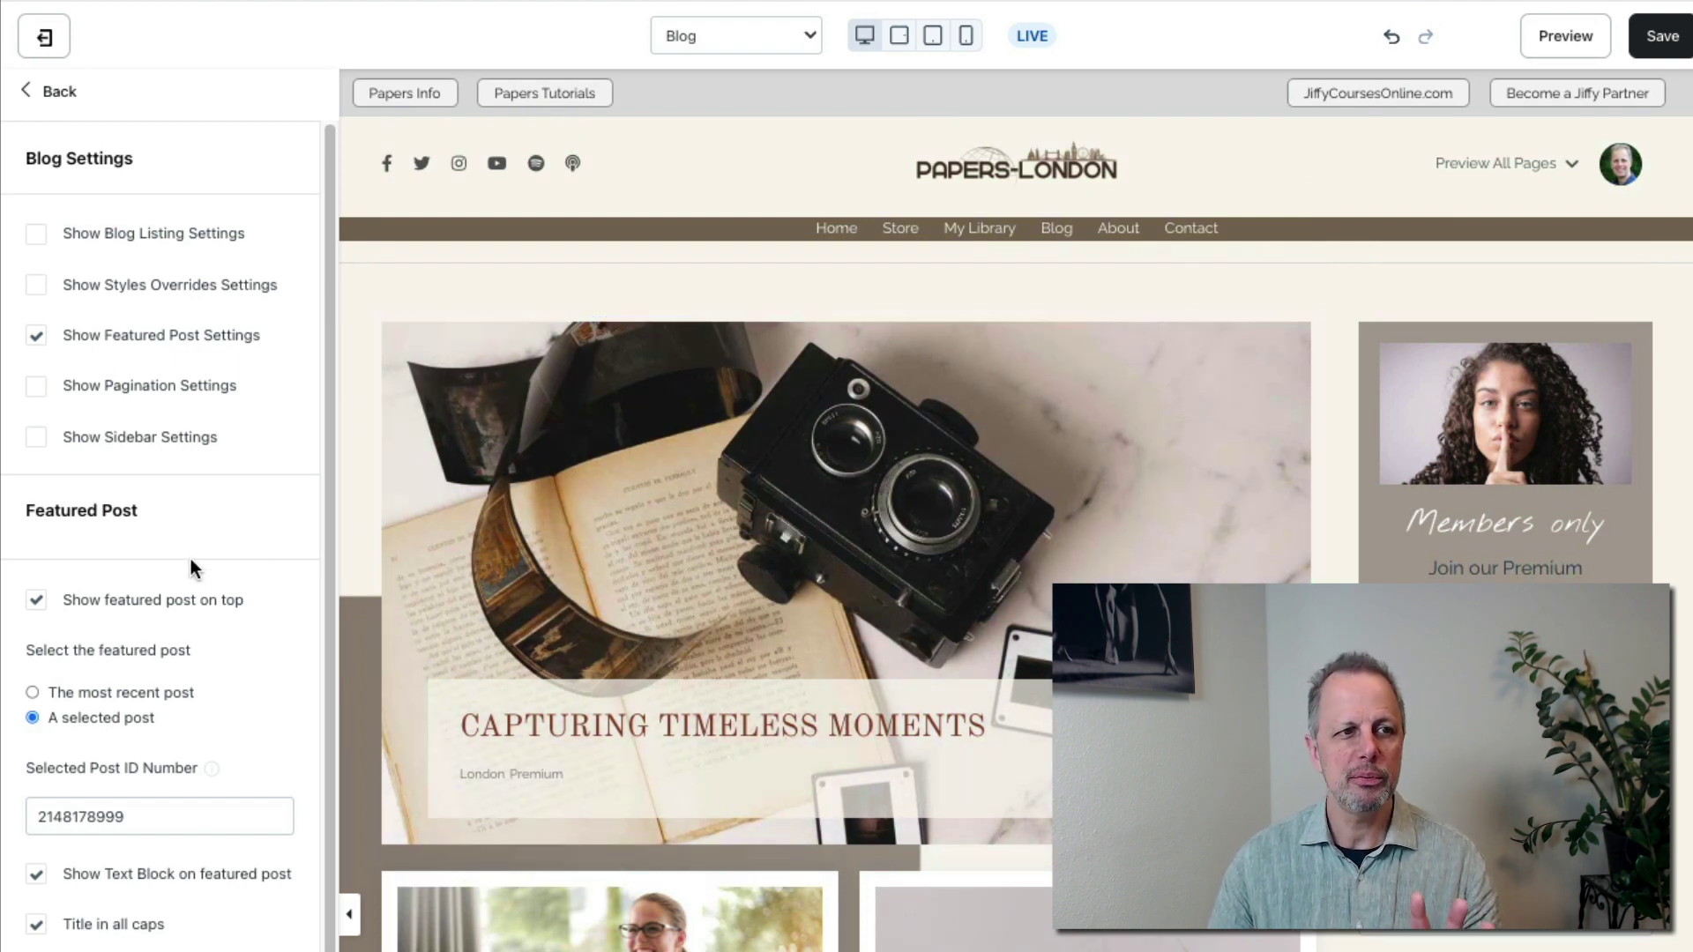
Turn the featured post off and back on, and switch its source to the most recent post and back to a selected post
{"action": "left_click", "coordinate": [36, 601]}
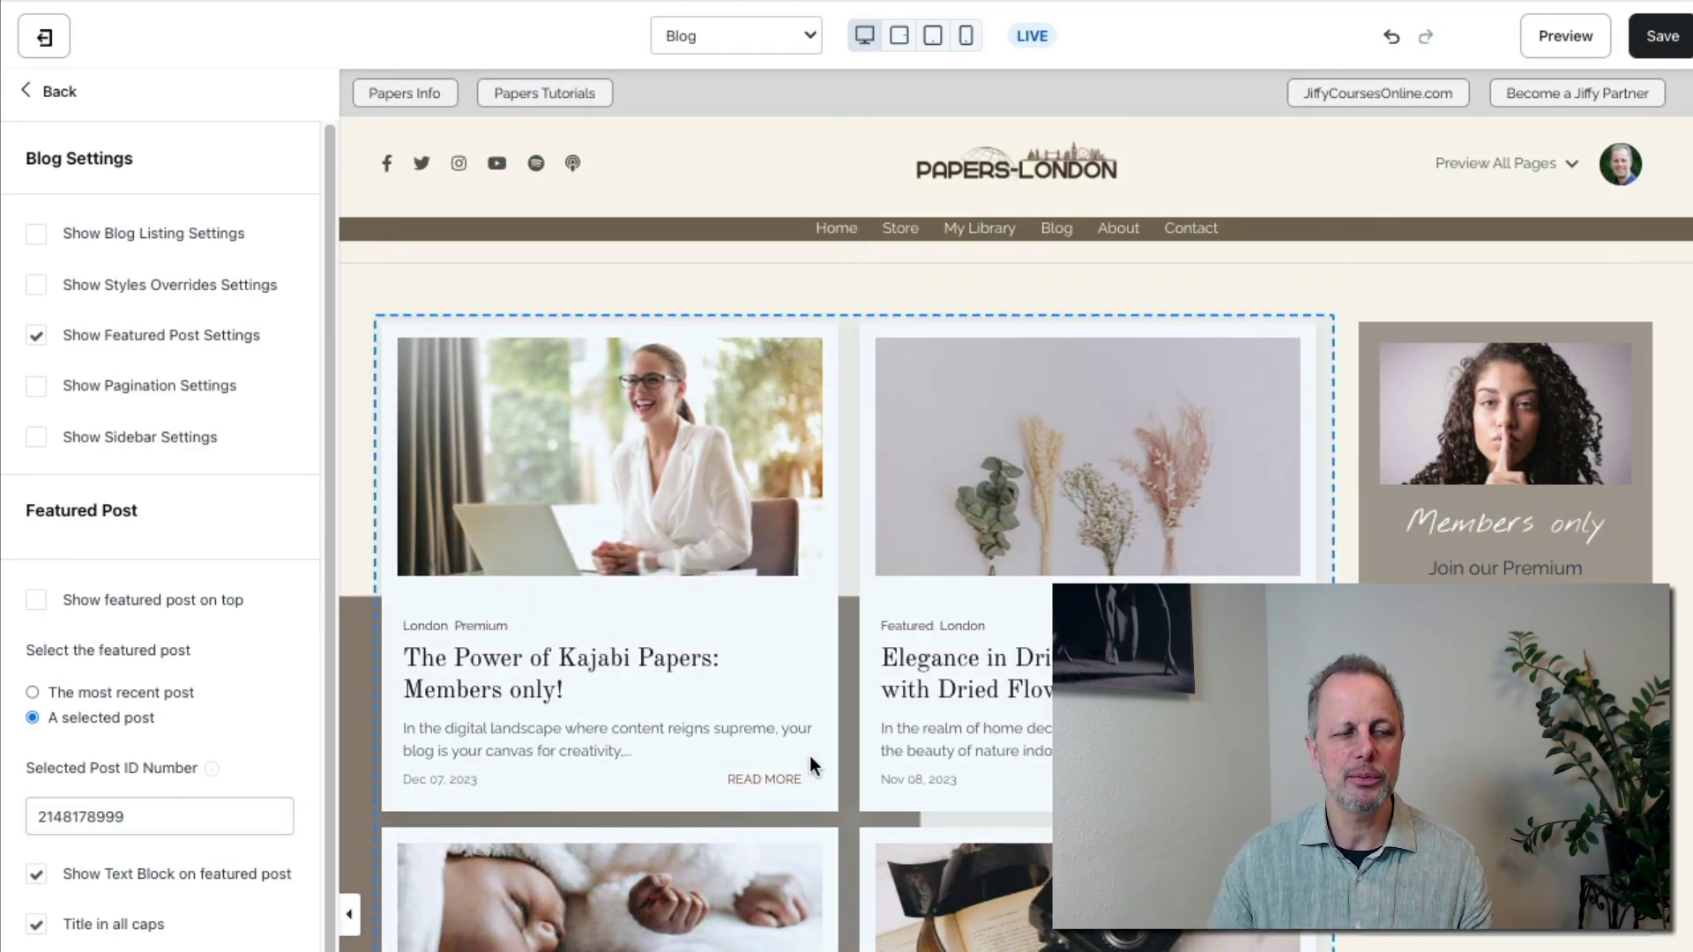
{"action": "left_click", "coordinate": [36, 603]}
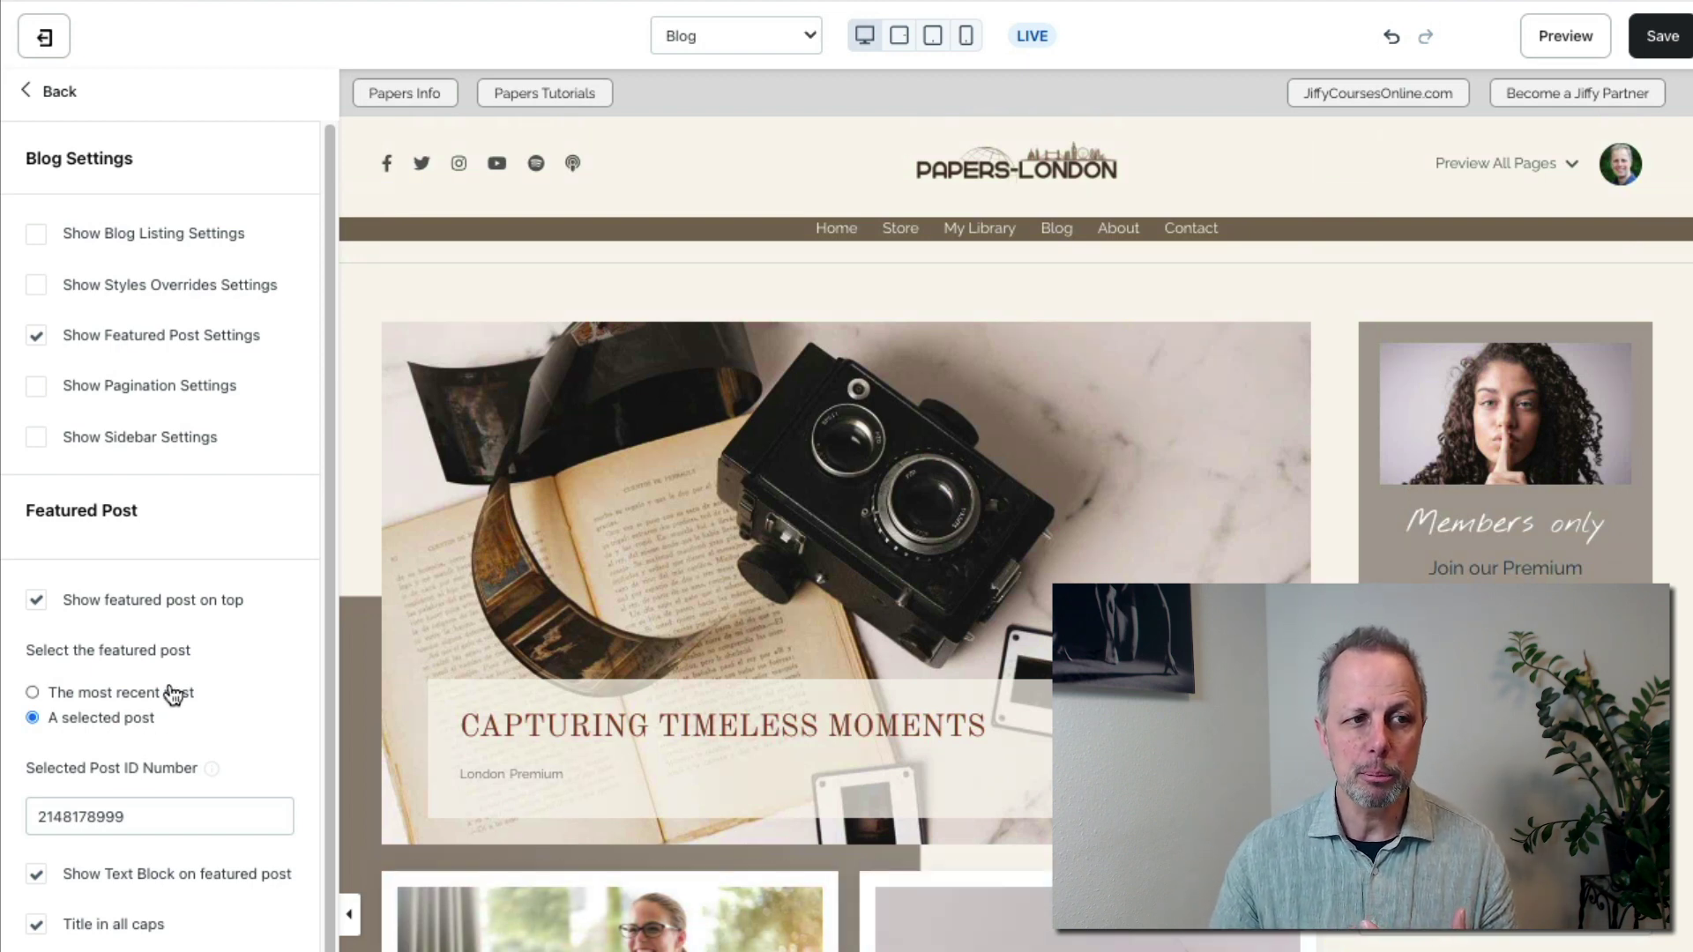
{"action": "left_click", "coordinate": [35, 693]}
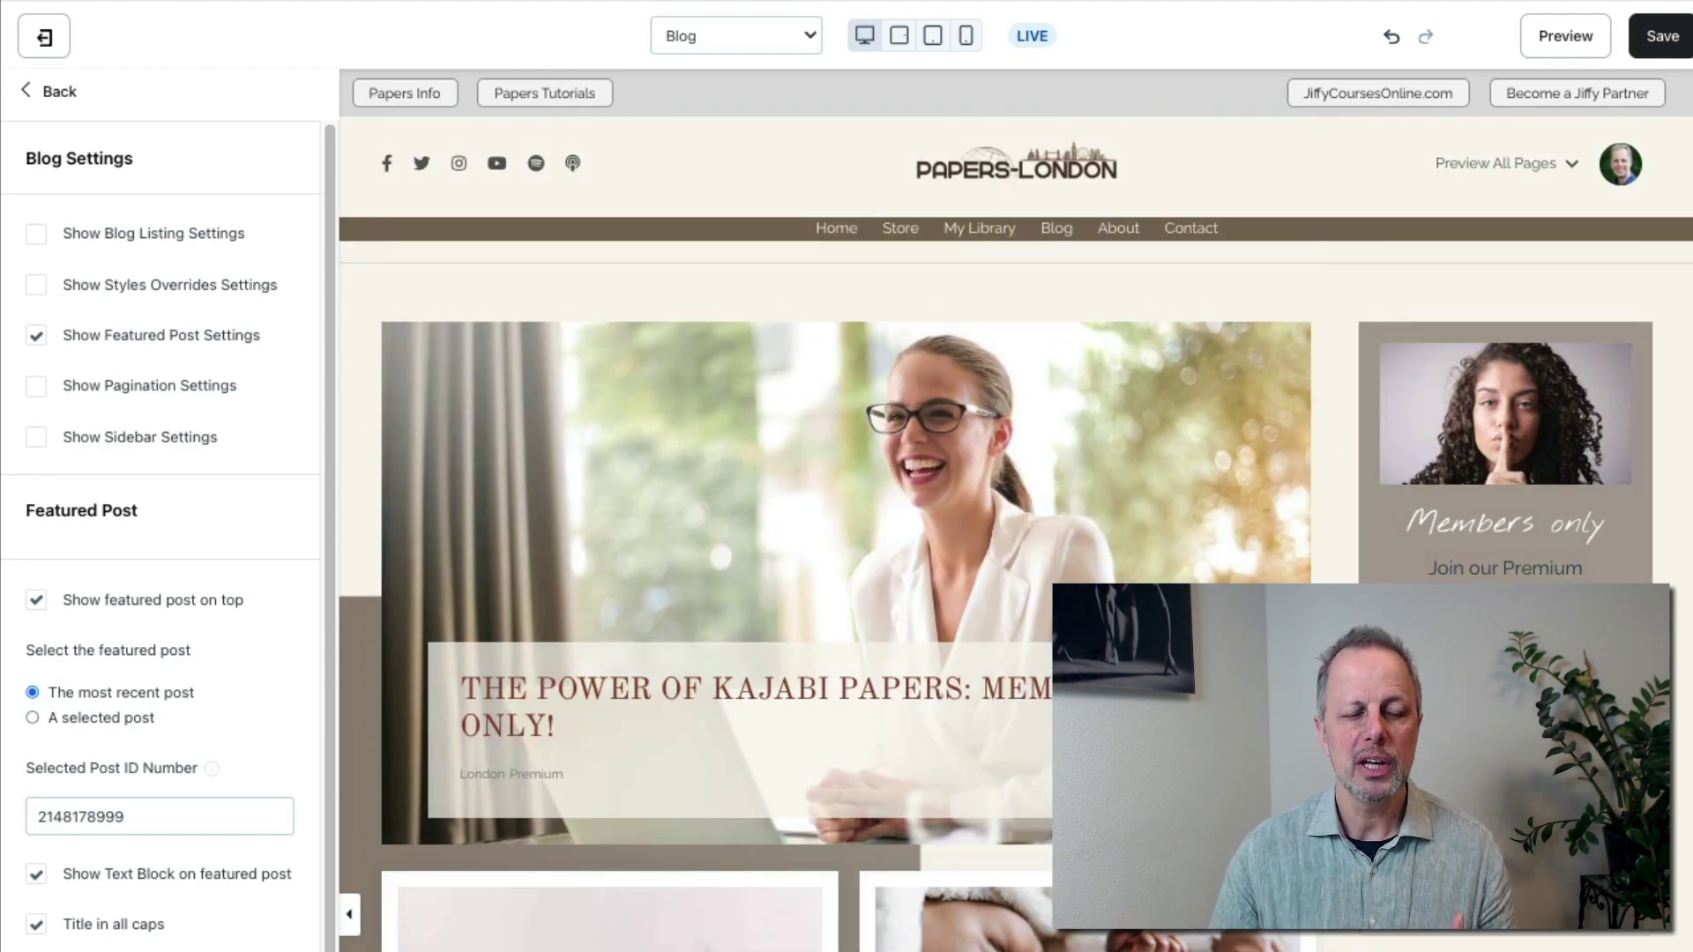
{"action": "left_click", "coordinate": [69, 721]}
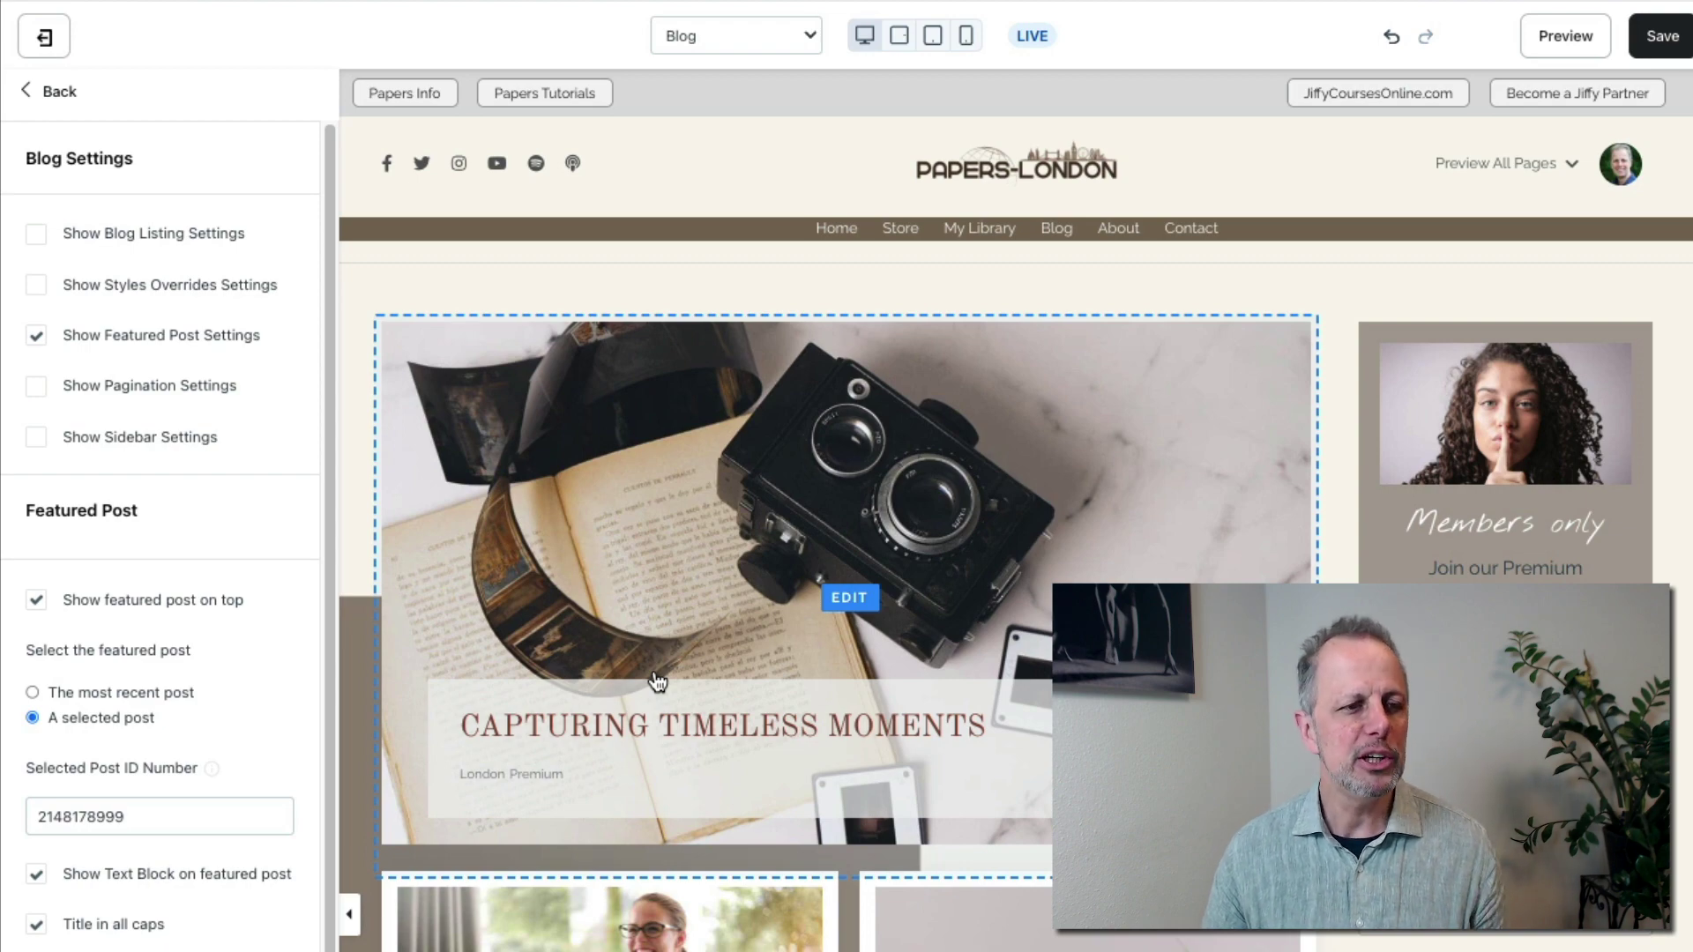
Show only the Pagination settings group in Blog Settings and inspect the pagination below the Papers-London post grid
{"action": "left_click", "coordinate": [35, 335]}
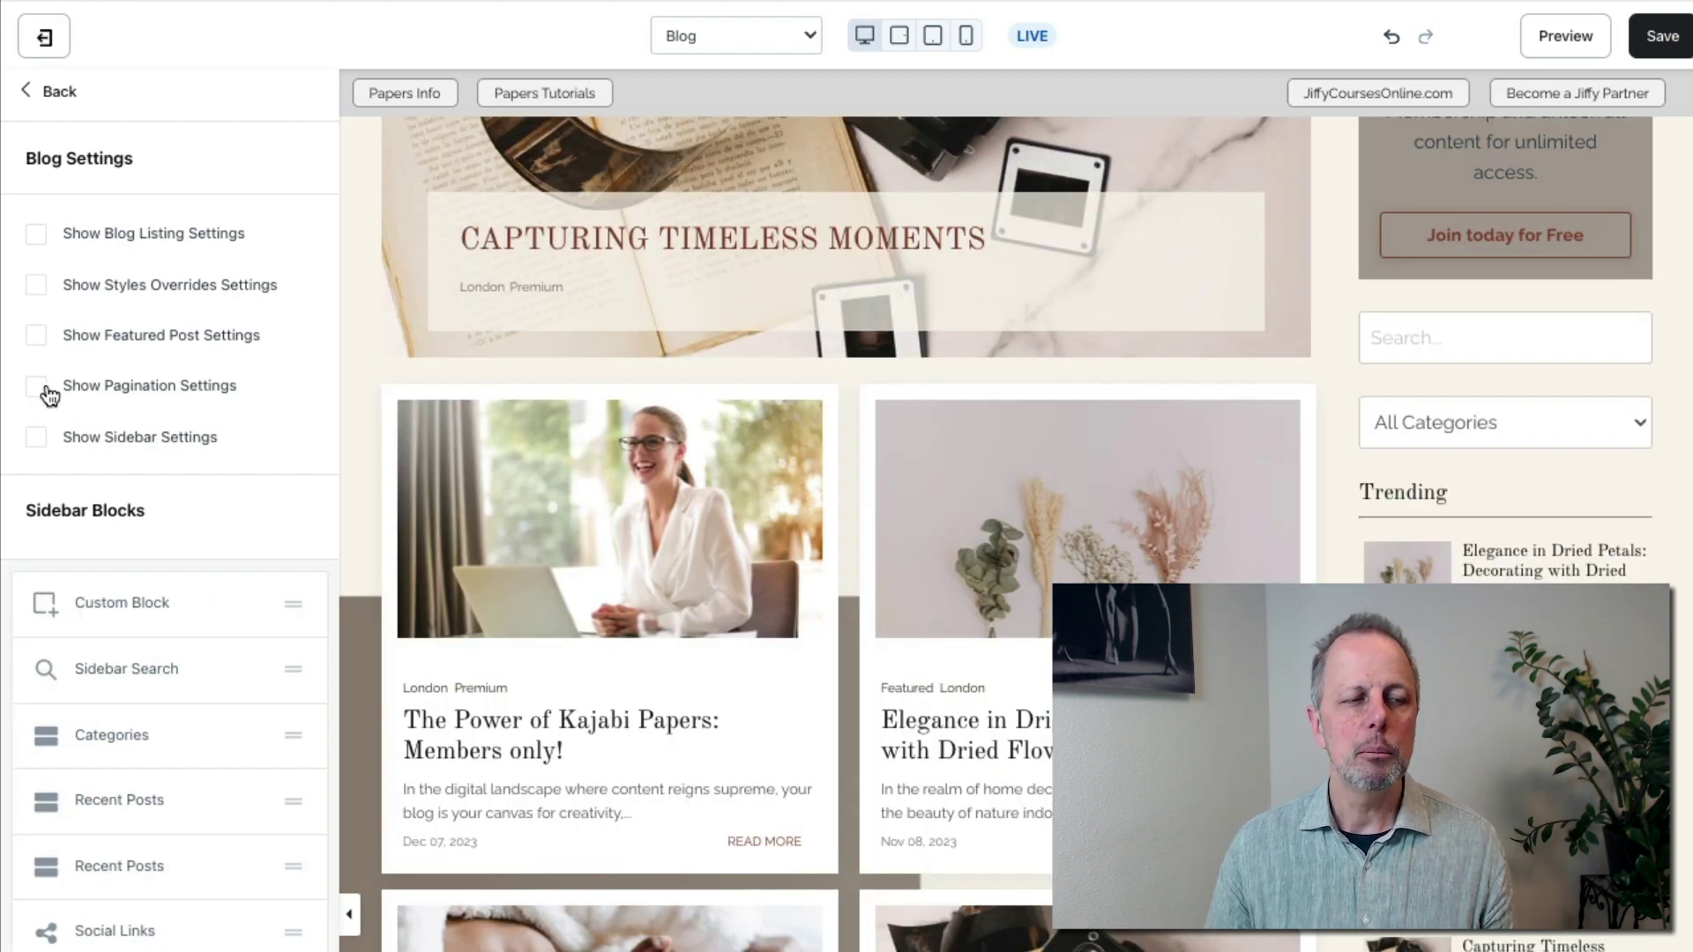
{"action": "left_click", "coordinate": [46, 394]}
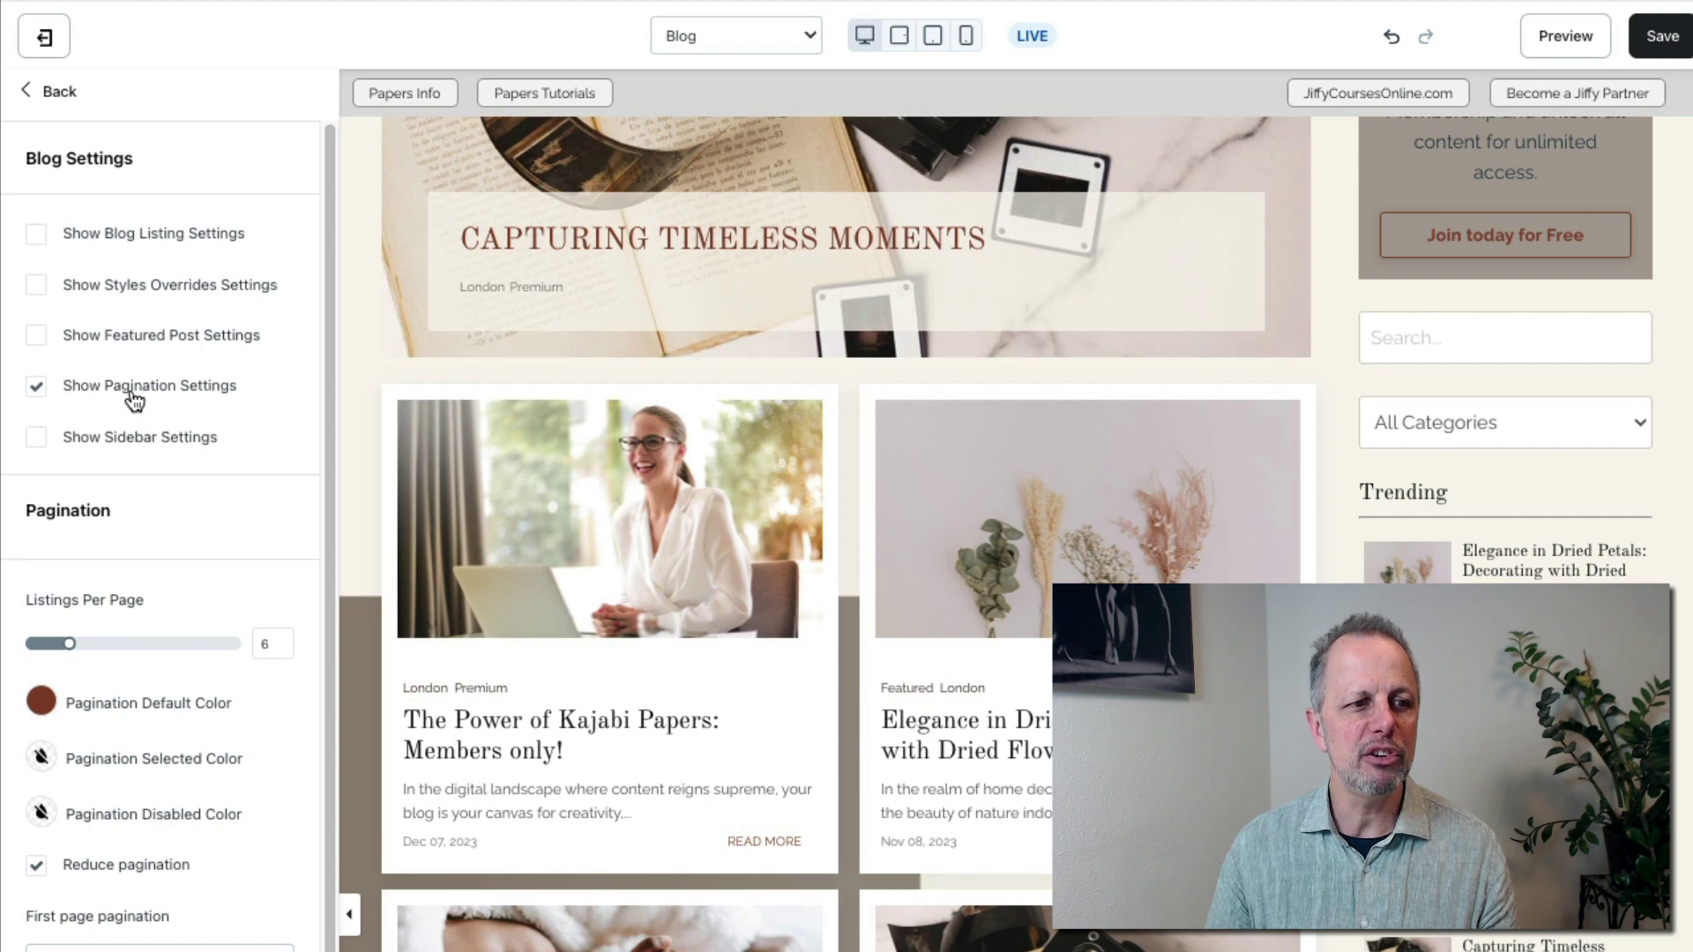
{"action": "scroll", "coordinate": [746, 850], "scroll_direction": "down", "scroll_amount": 10}
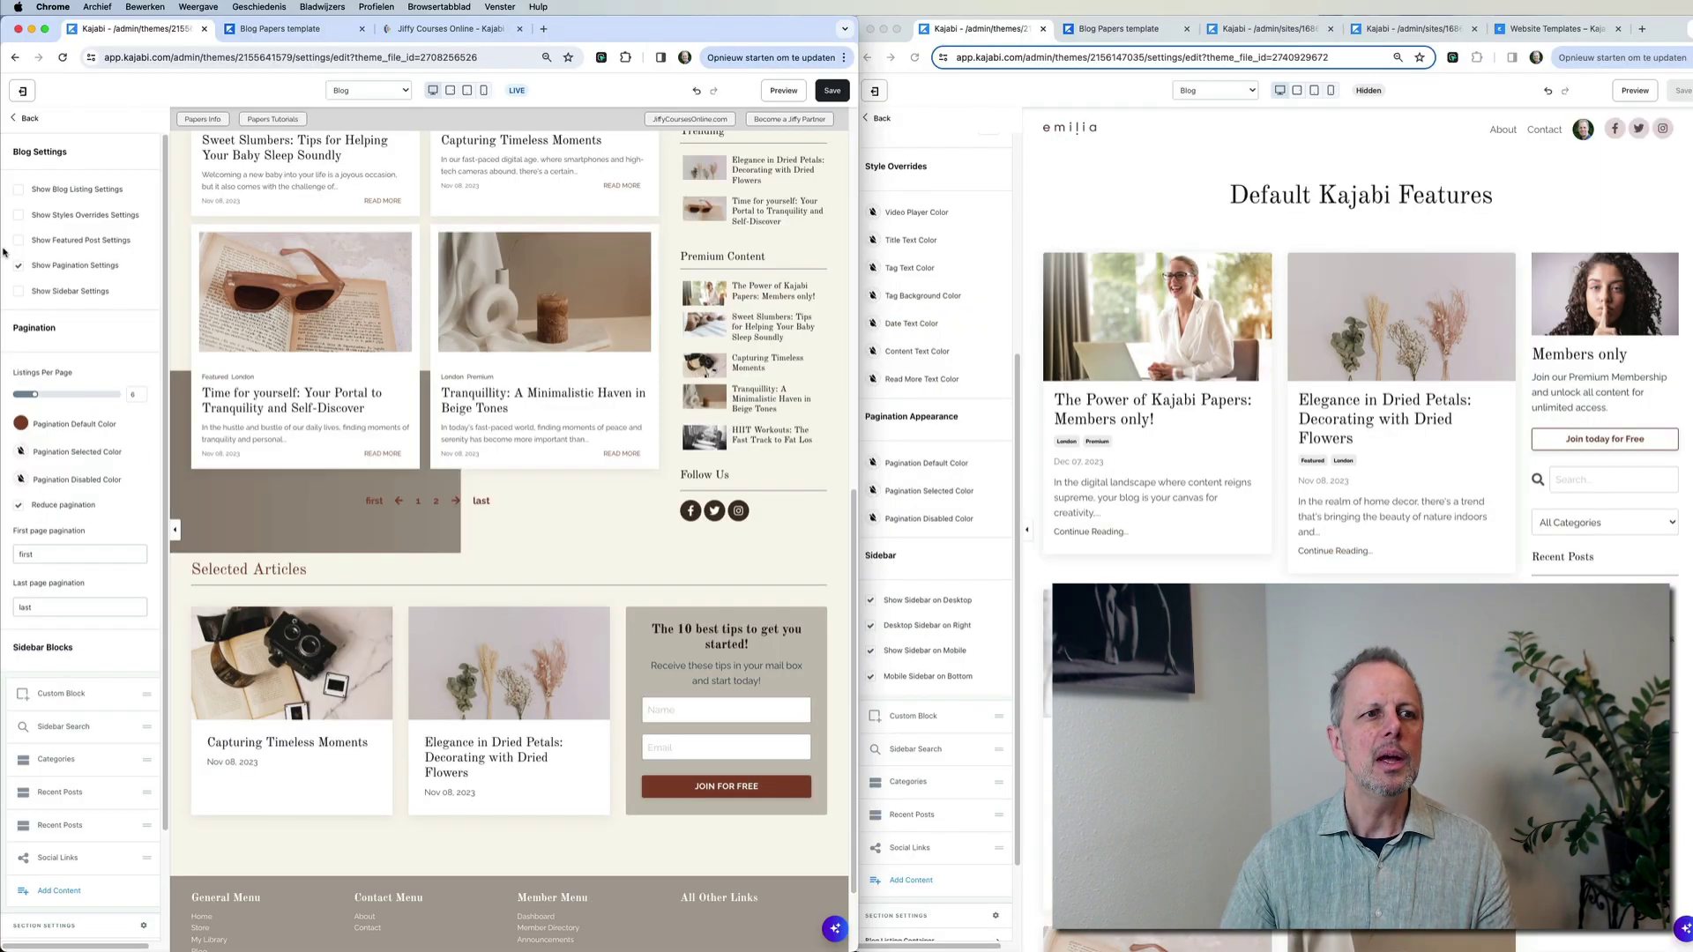
Show only the Sidebar settings group in the Papers-London Blog Settings and compare it with the default template's sidebar options
{"action": "left_click", "coordinate": [18, 265]}
{"action": "left_click", "coordinate": [18, 291]}
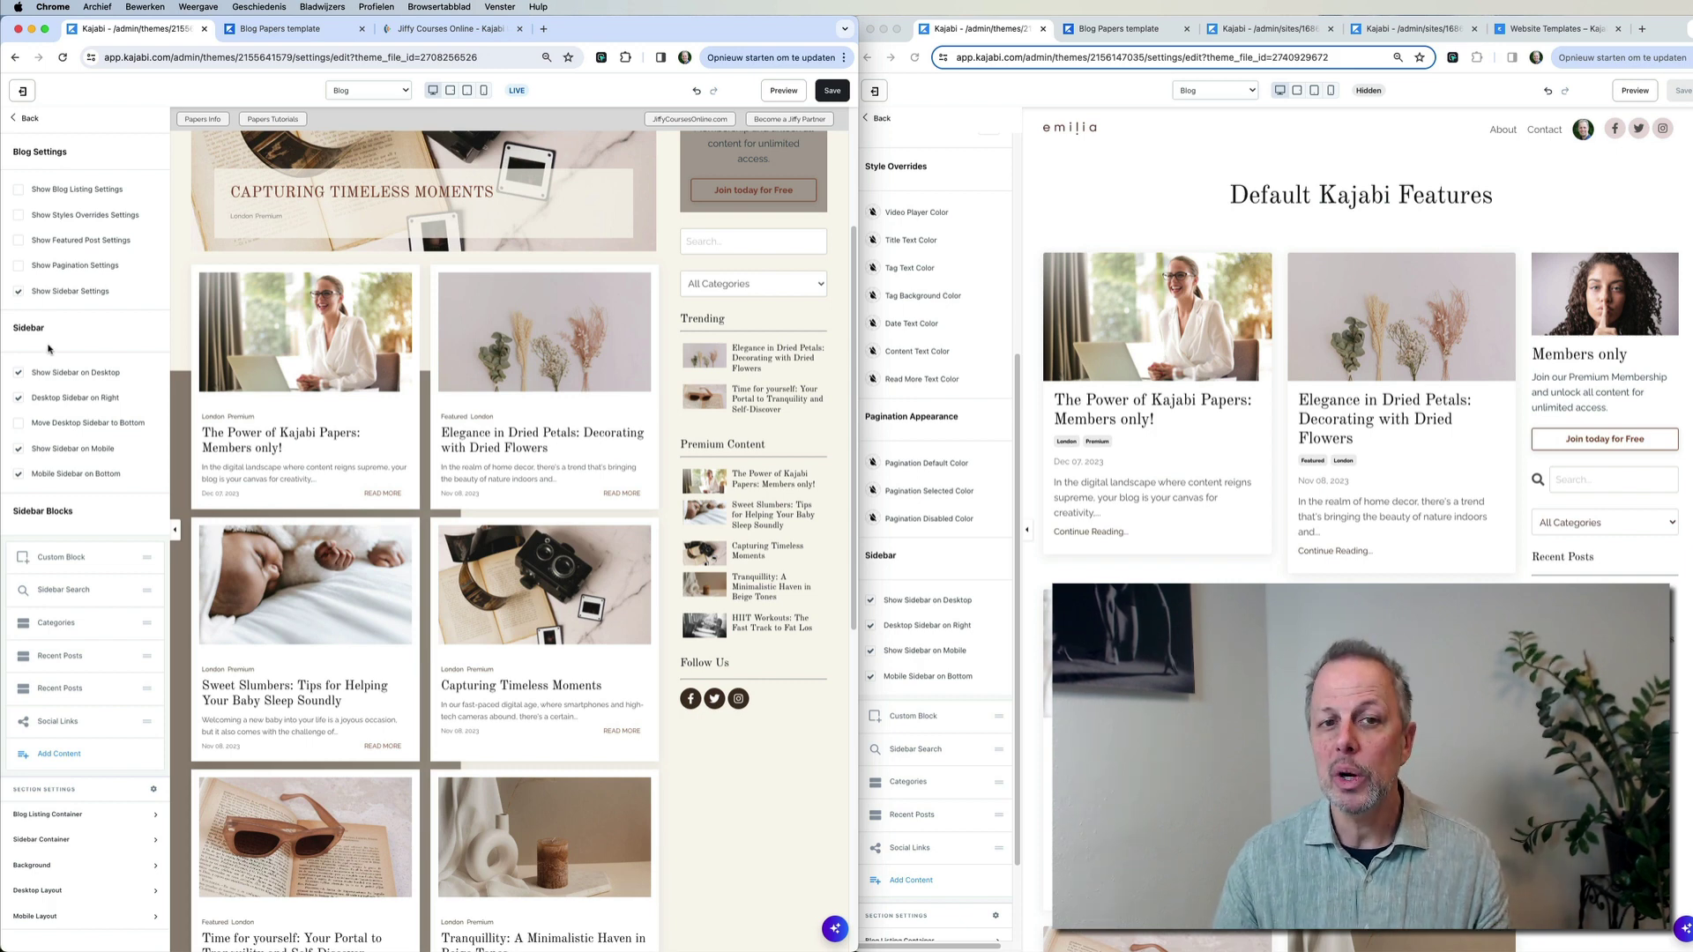
{"action": "scroll", "coordinate": [928, 333], "scroll_direction": "down", "scroll_amount": 3}
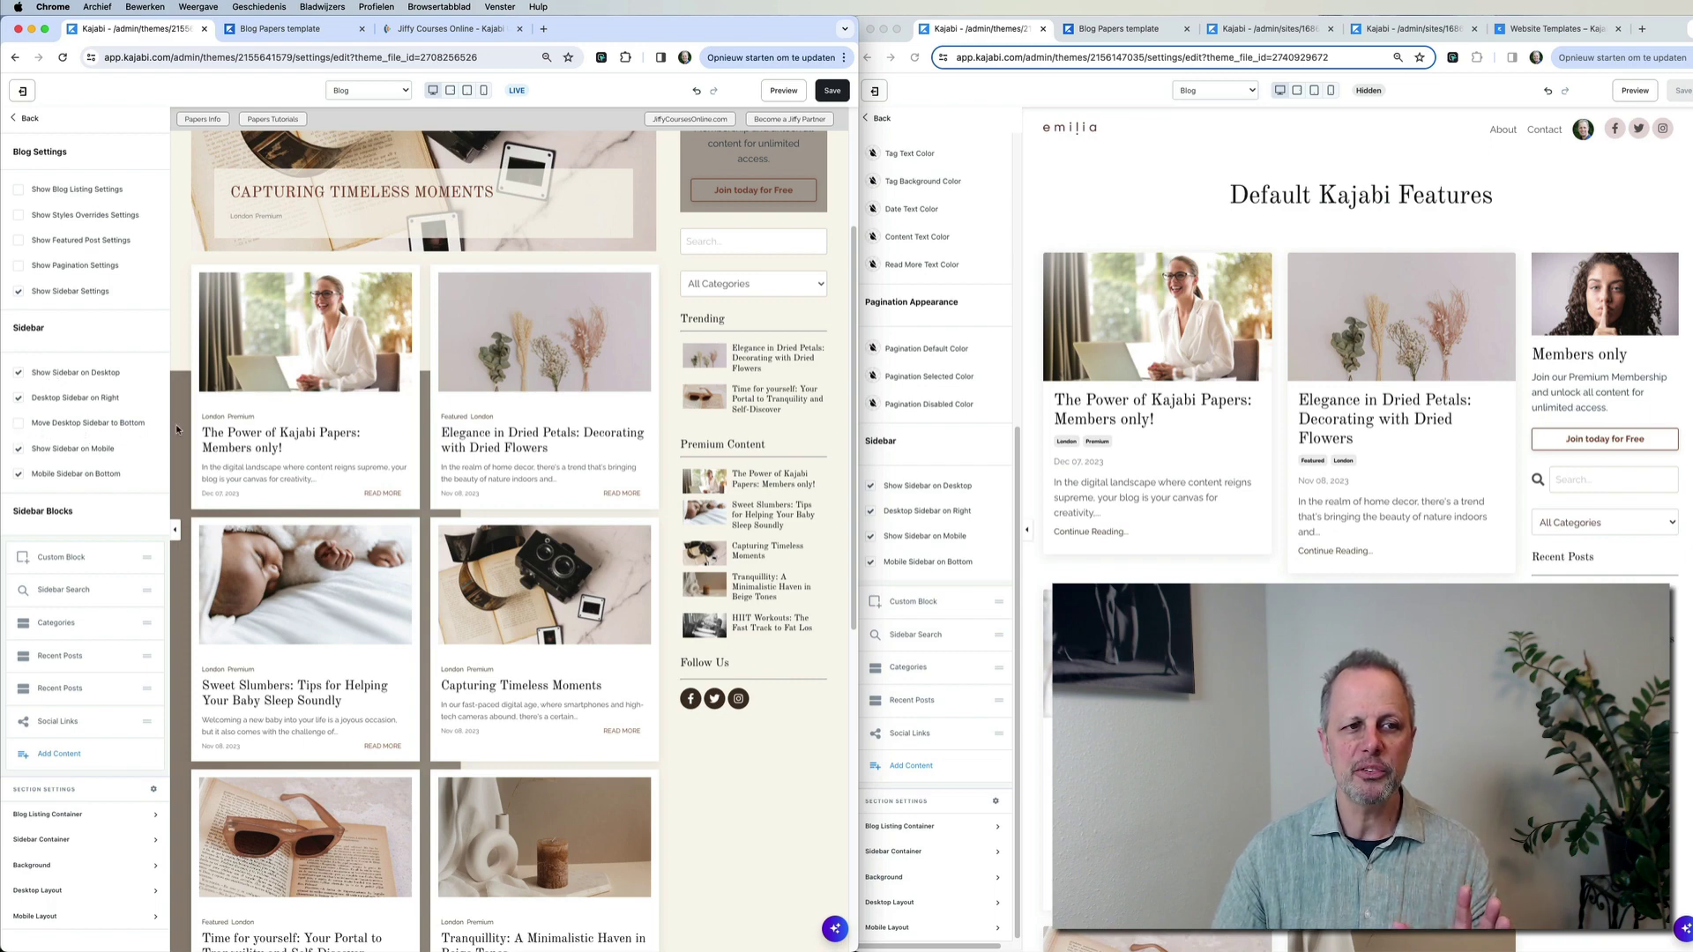
{"action": "scroll", "coordinate": [757, 538], "scroll_direction": "up", "scroll_amount": 3}
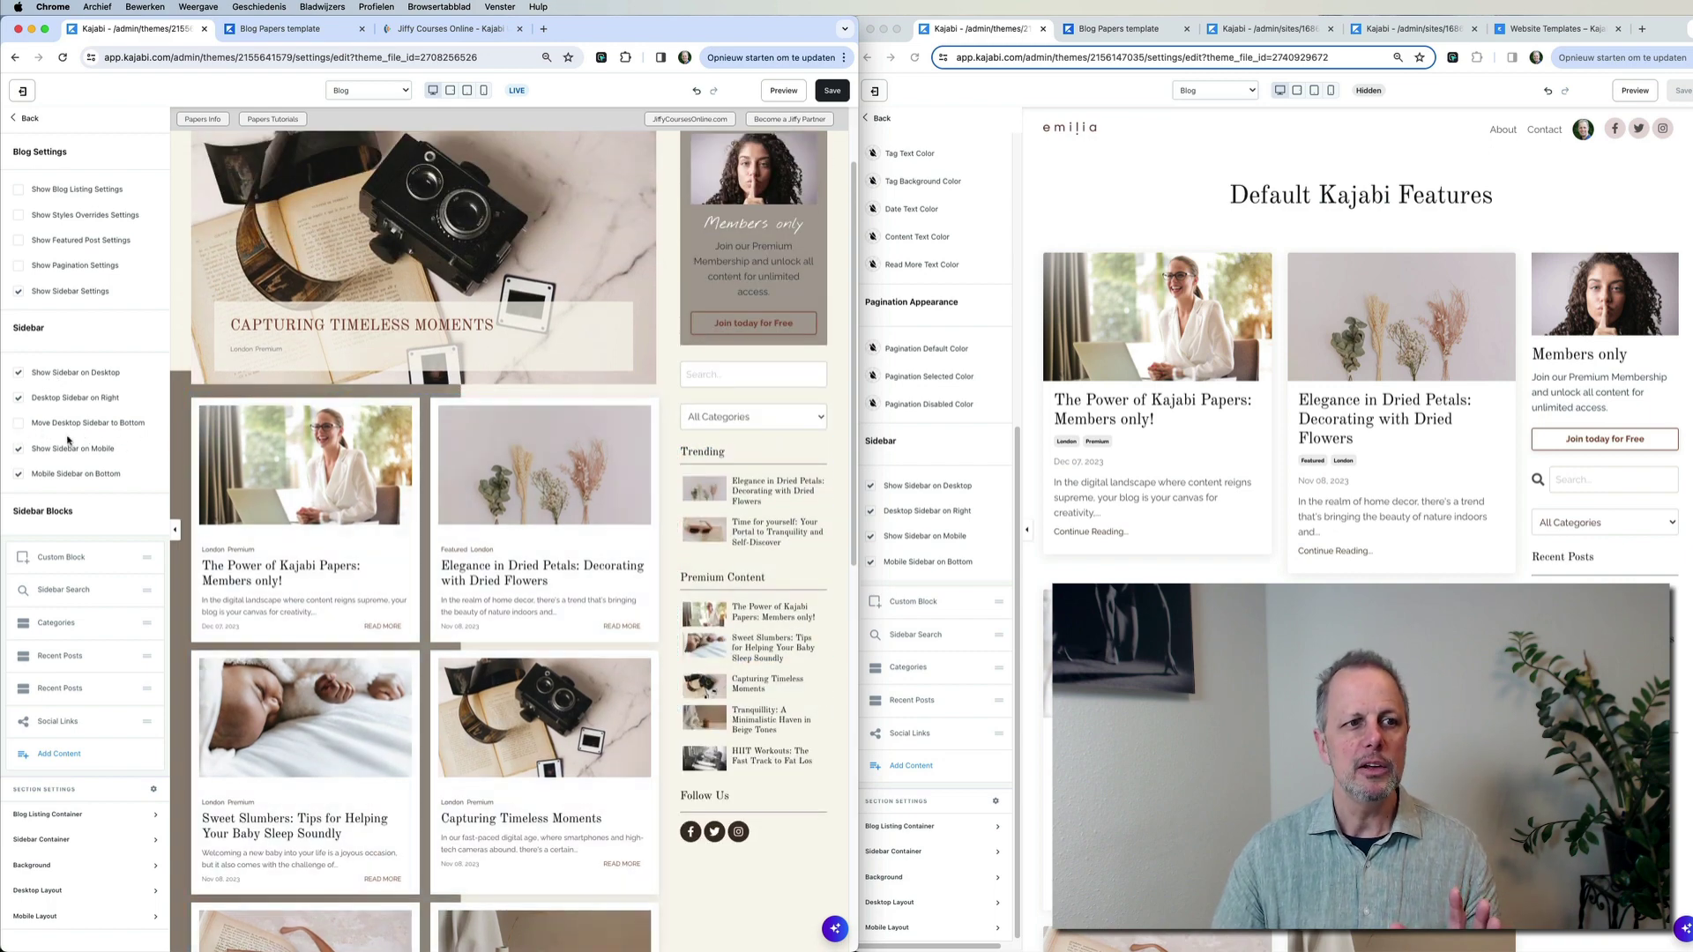
Move the desktop sidebar to the bottom of the Papers-London blog page and inspect its blocks below the pagination
{"action": "left_click", "coordinate": [18, 426]}
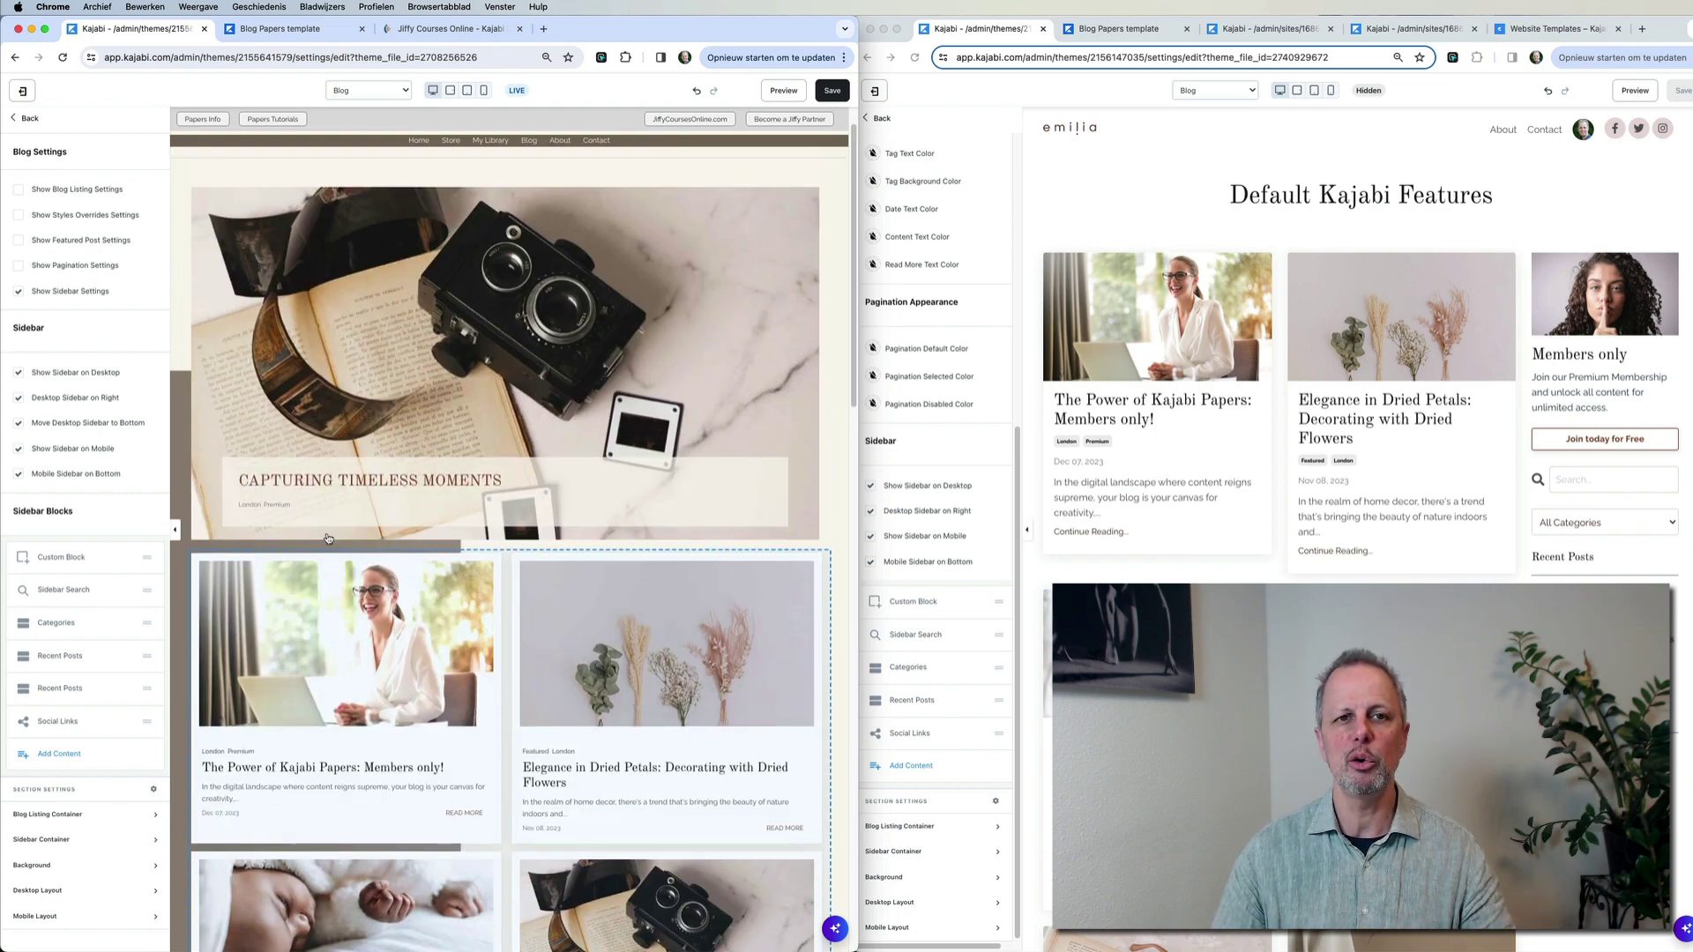
{"action": "scroll", "coordinate": [332, 530], "scroll_direction": "down", "scroll_amount": 2}
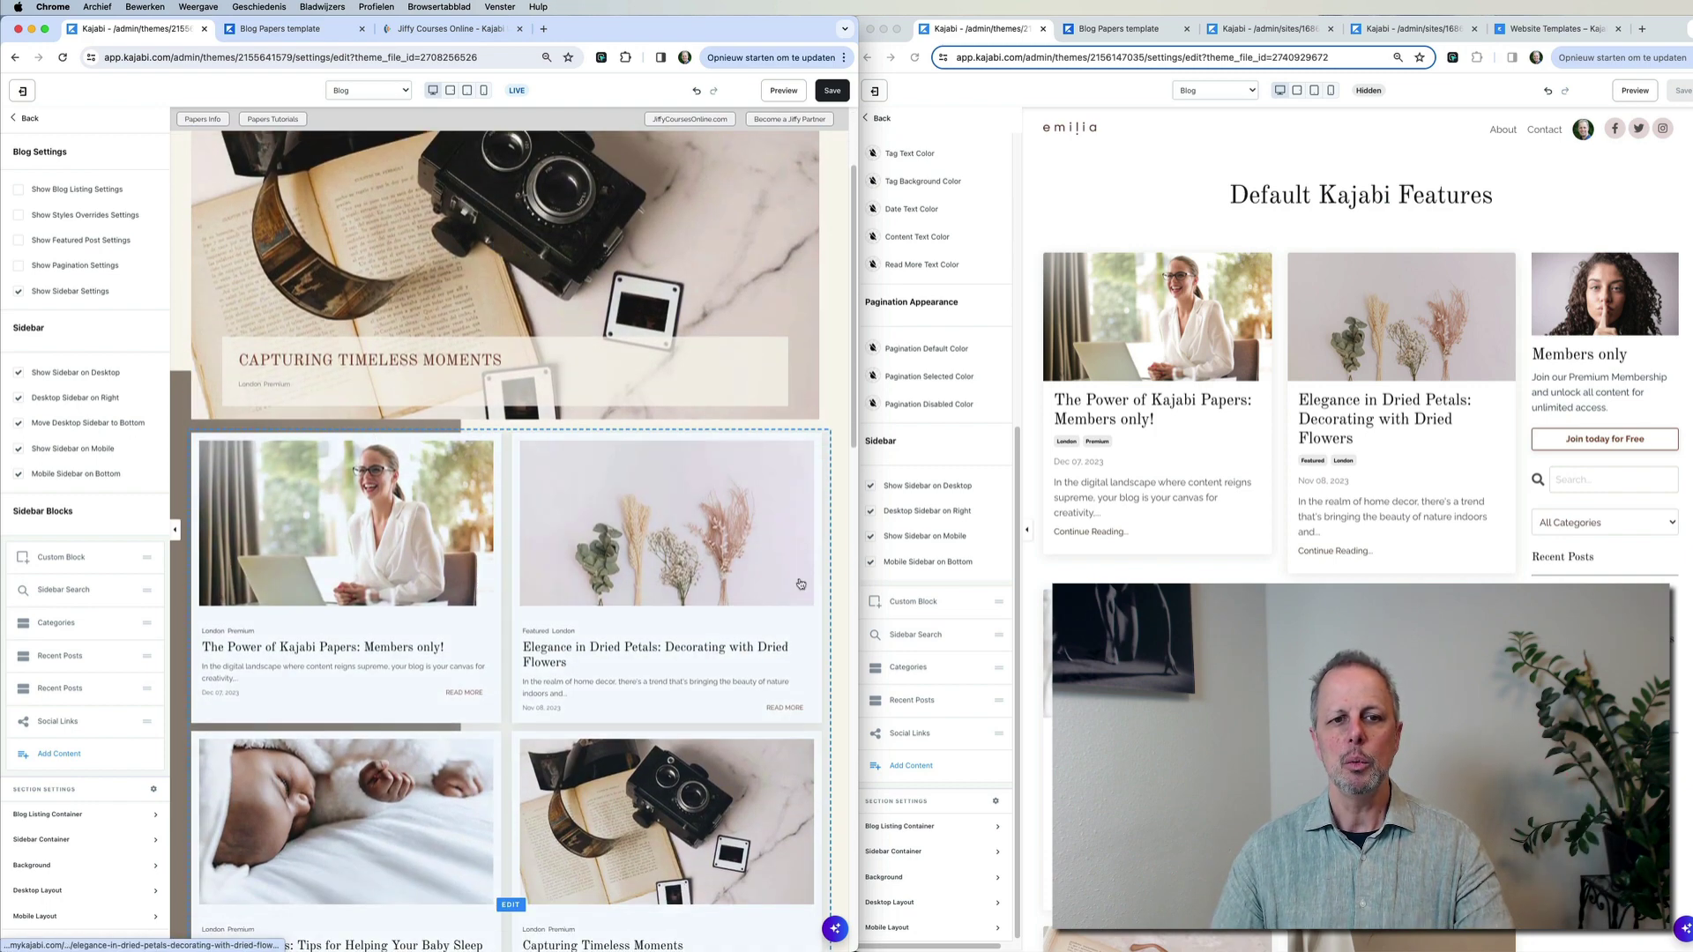
{"action": "scroll", "coordinate": [398, 571], "scroll_direction": "down", "scroll_amount": 6}
{"action": "scroll", "coordinate": [398, 570], "scroll_direction": "down", "scroll_amount": 3}
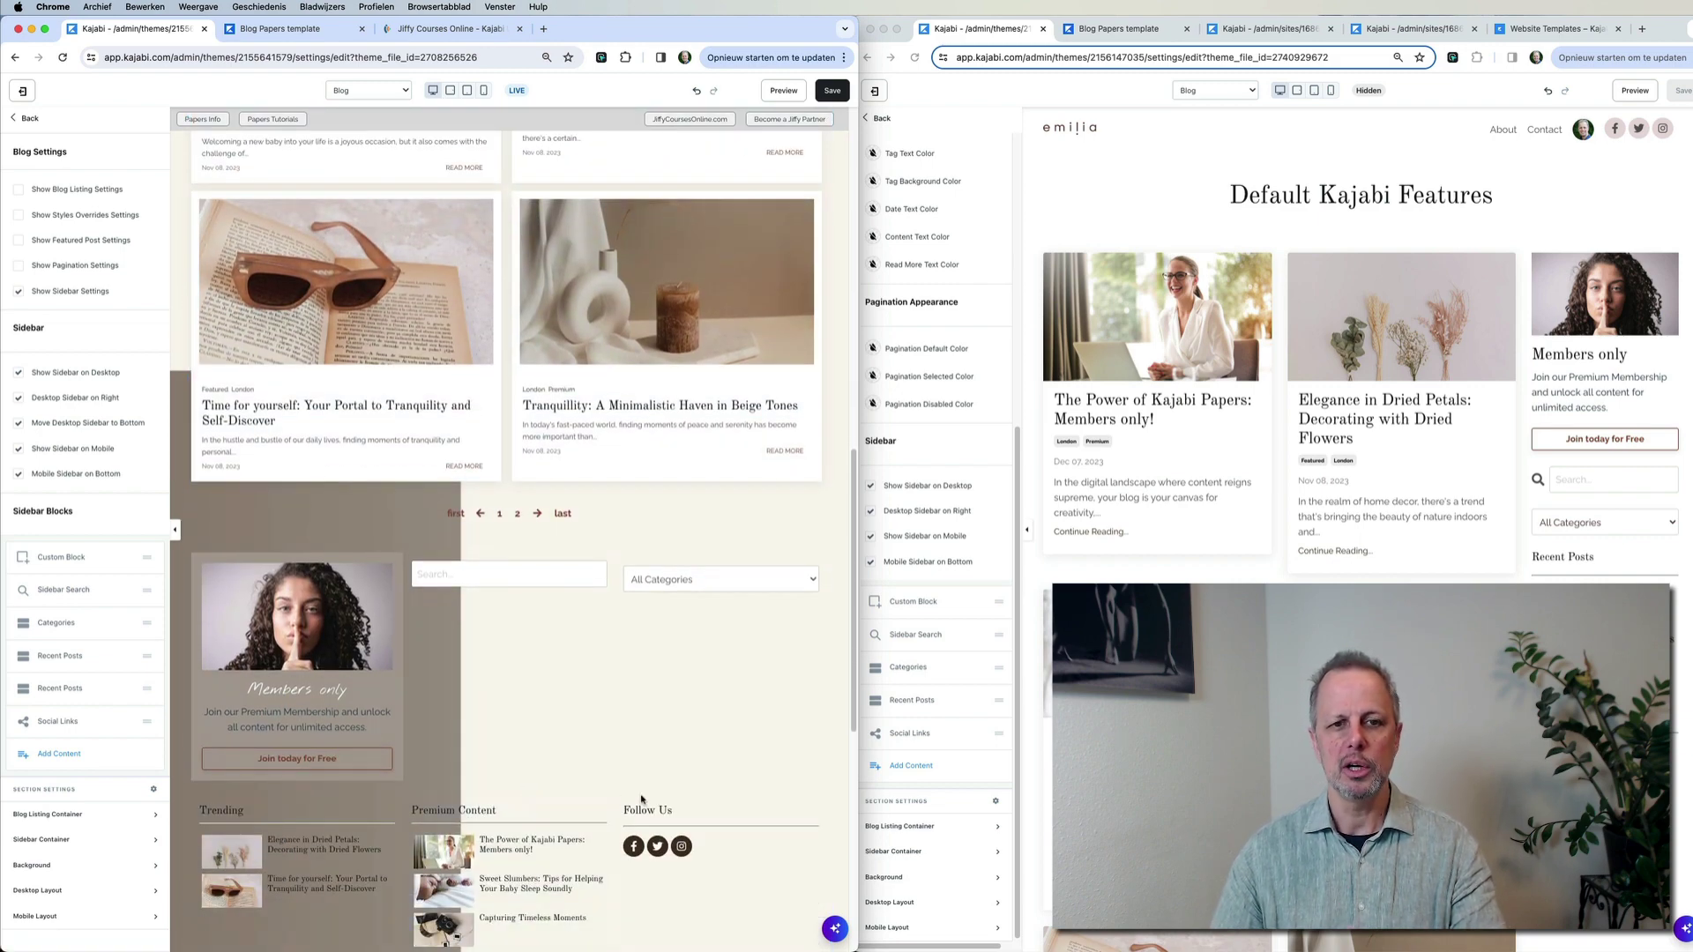
{"action": "scroll", "coordinate": [600, 751], "scroll_direction": "down", "scroll_amount": 1}
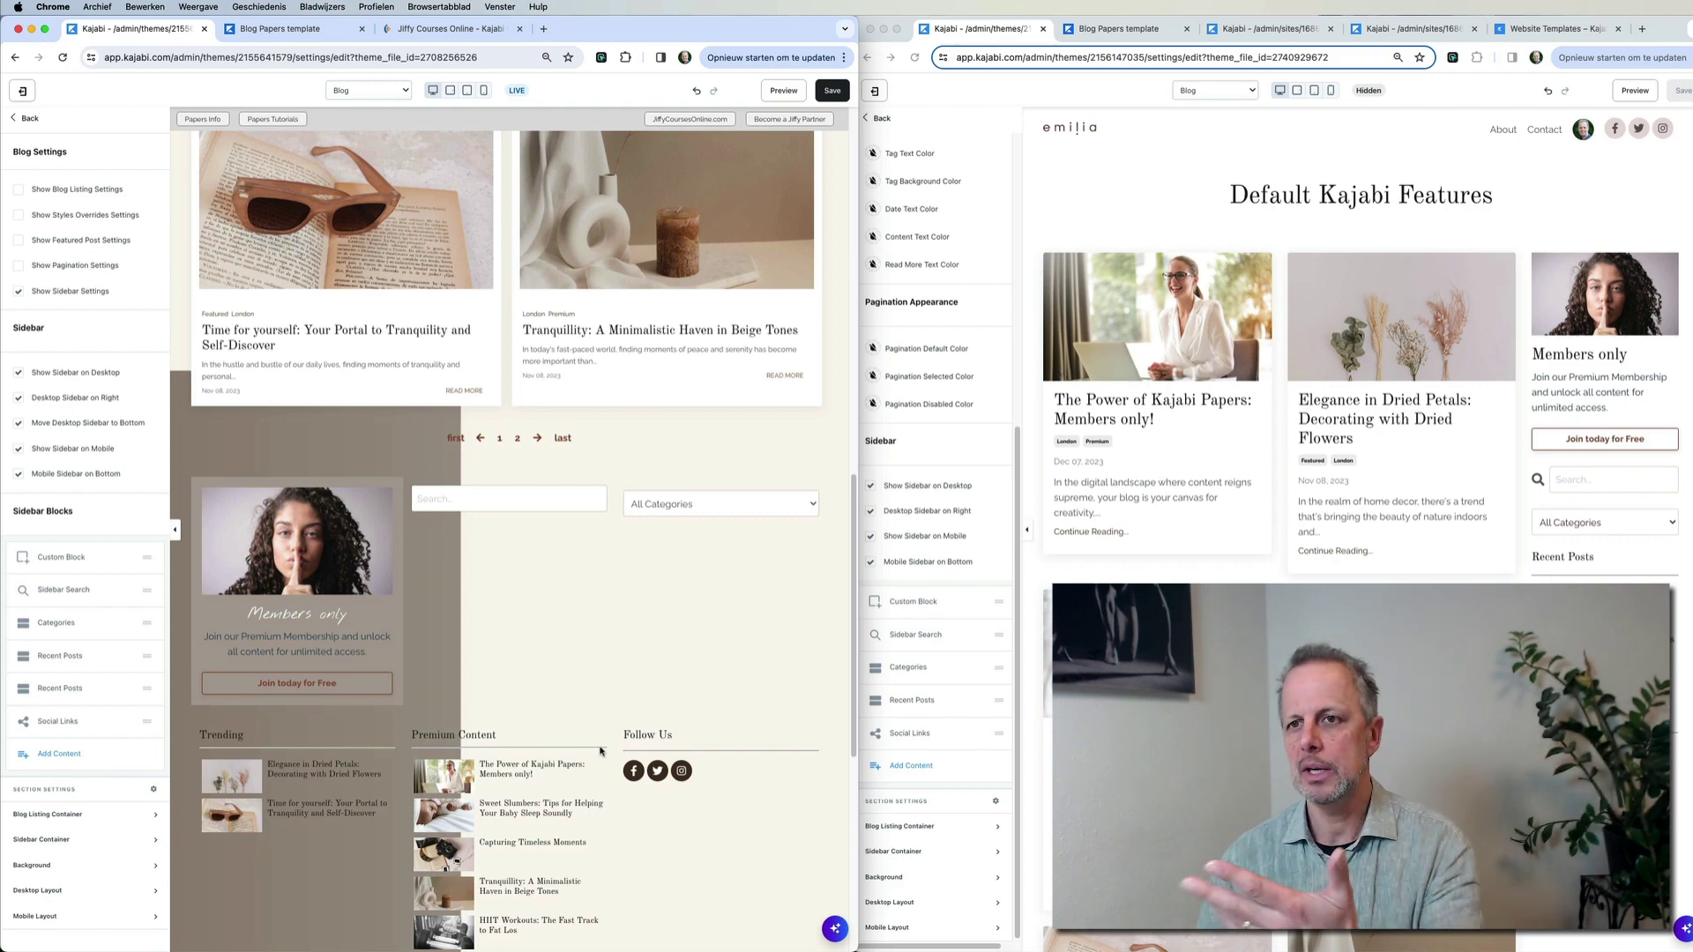
Move the Papers-London desktop sidebar back from the bottom to beside the posts and save the blog page
{"action": "left_click", "coordinate": [19, 426]}
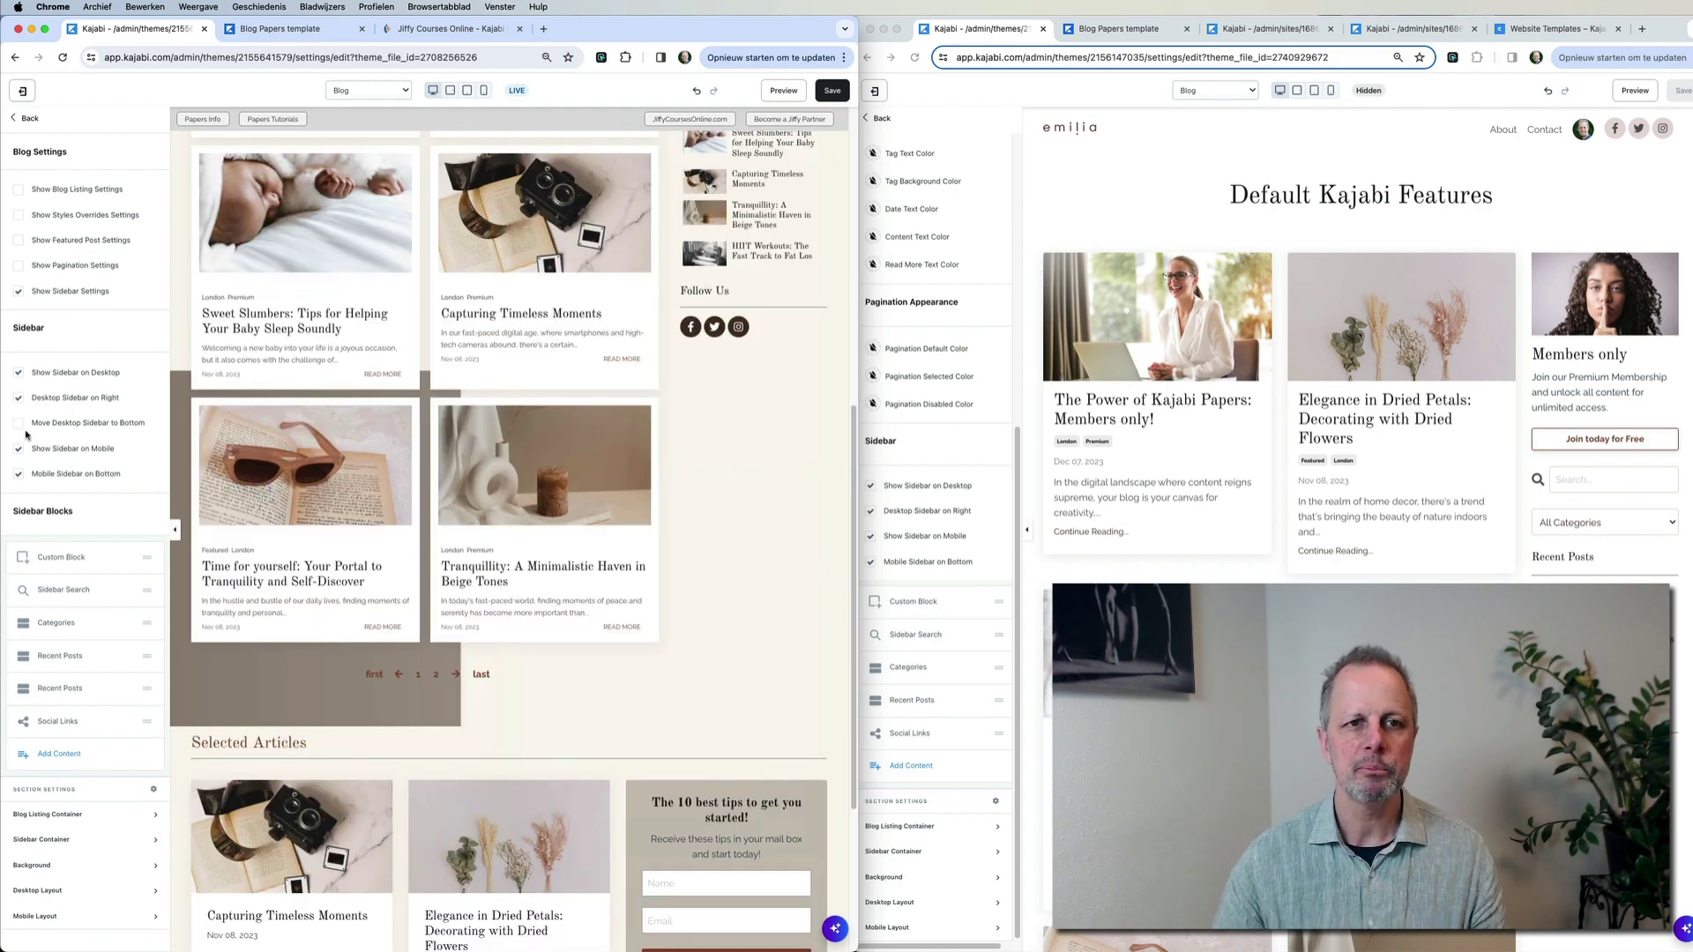
{"action": "scroll", "coordinate": [566, 627], "scroll_direction": "up", "scroll_amount": 7}
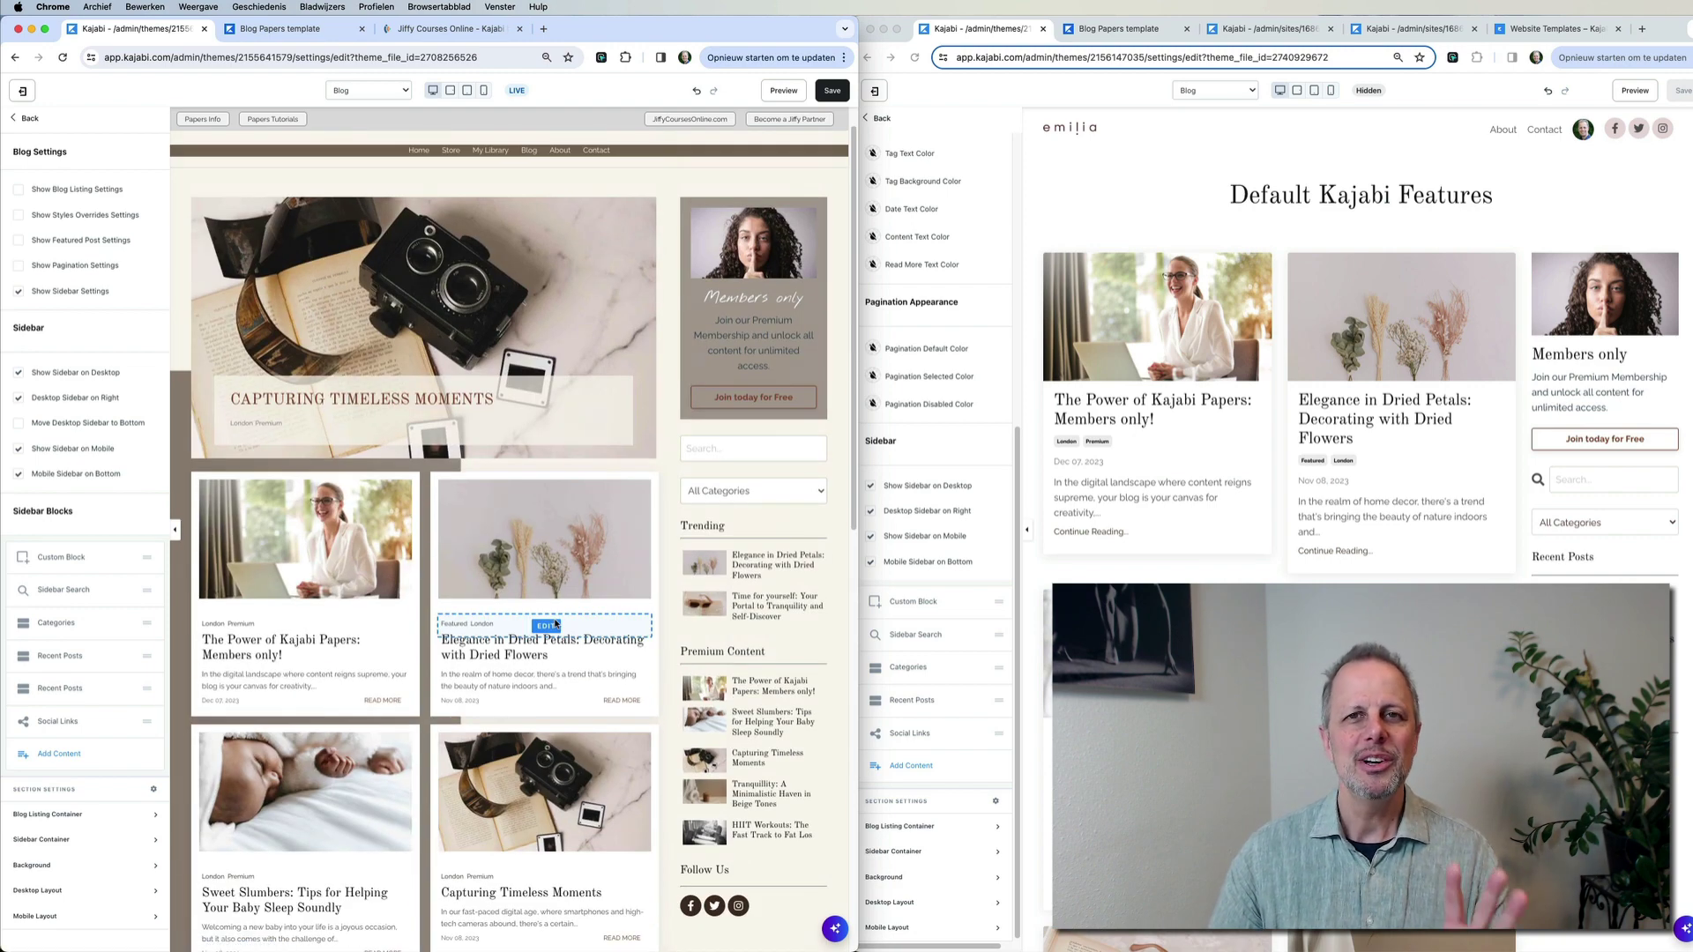
{"action": "scroll", "coordinate": [556, 625], "scroll_direction": "up", "scroll_amount": 1}
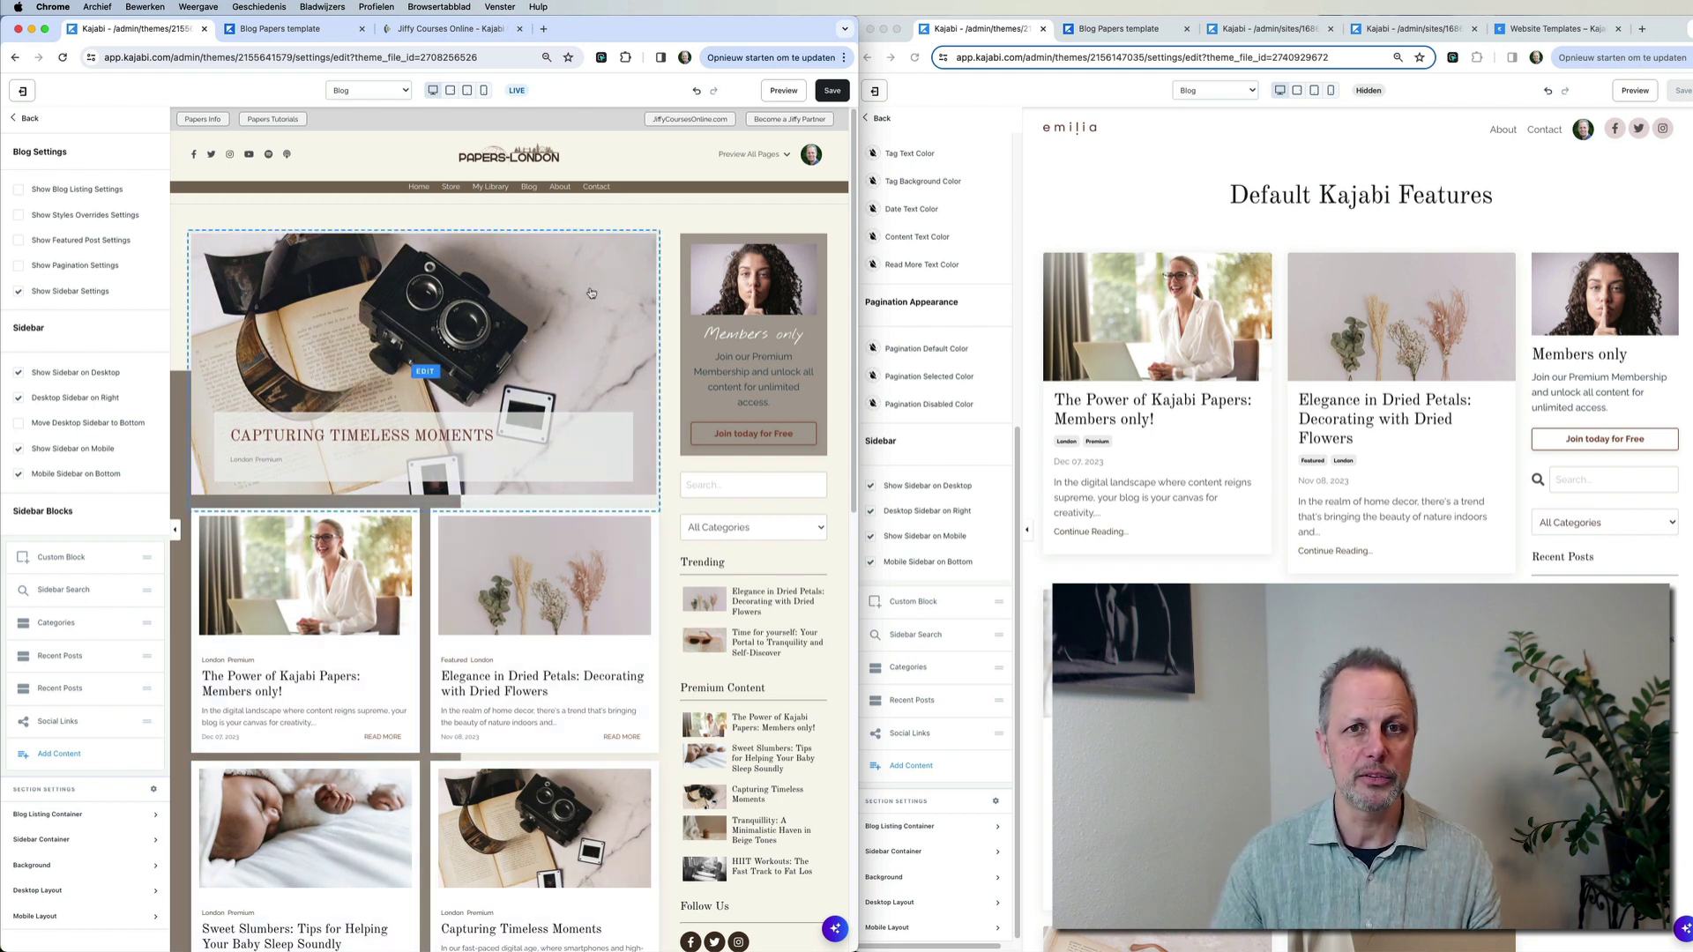
{"action": "left_click", "coordinate": [834, 91]}
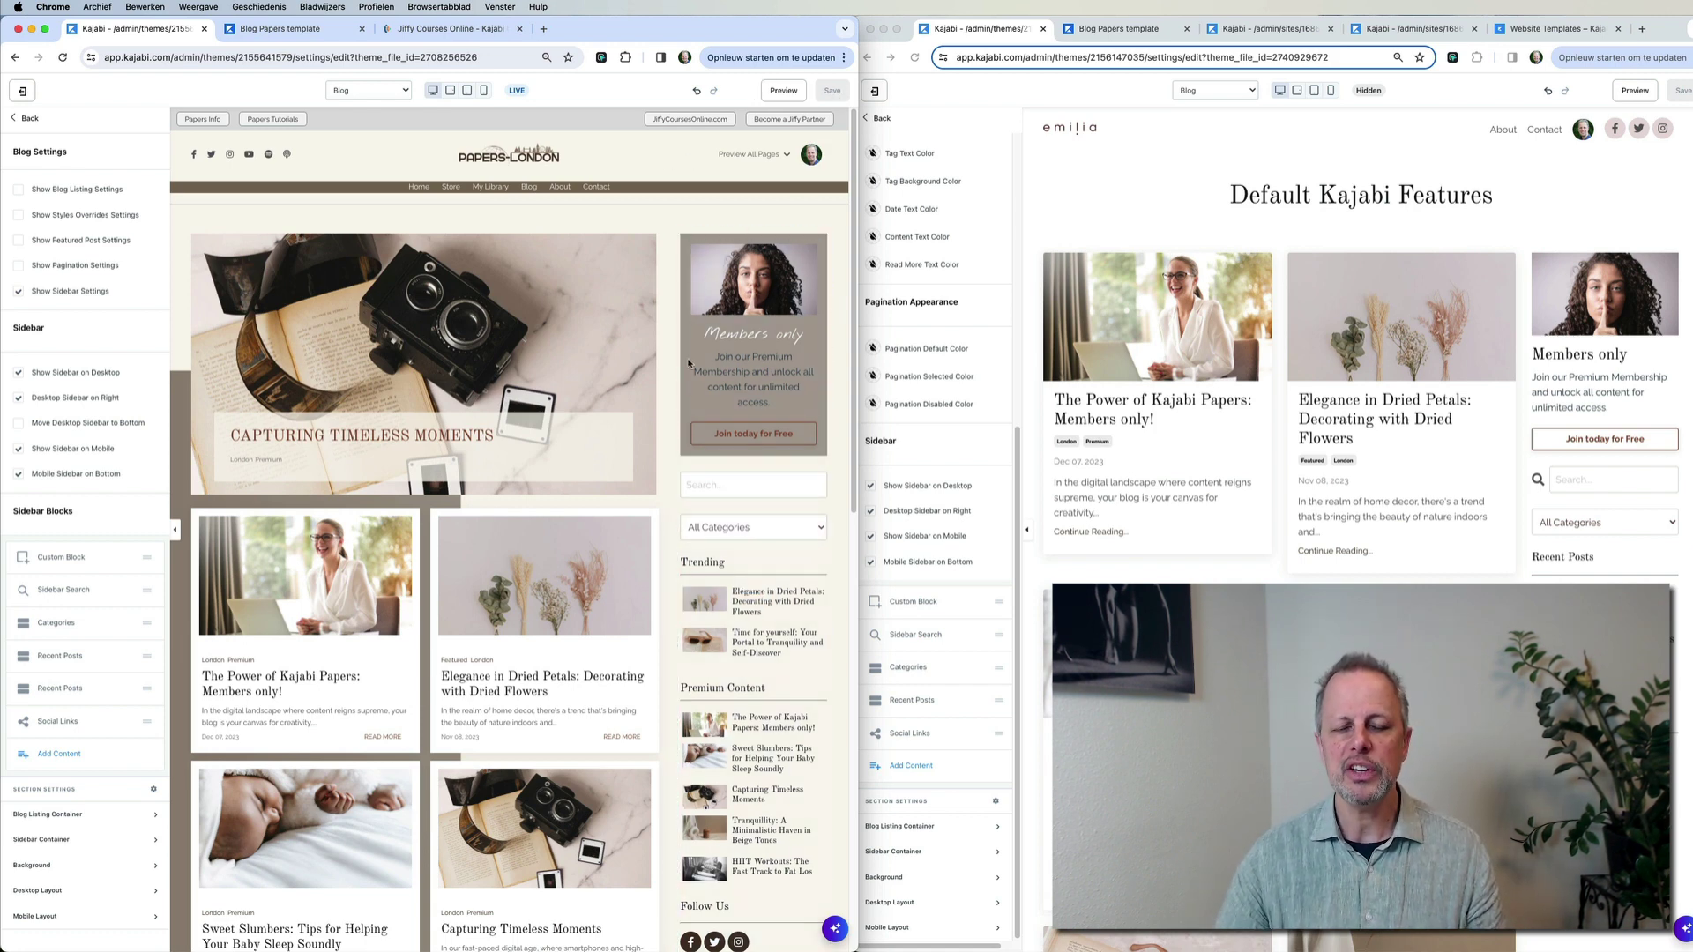
Open the Members only custom block in both templates' sidebars to compare their block settings
{"action": "left_click", "coordinate": [1561, 377]}
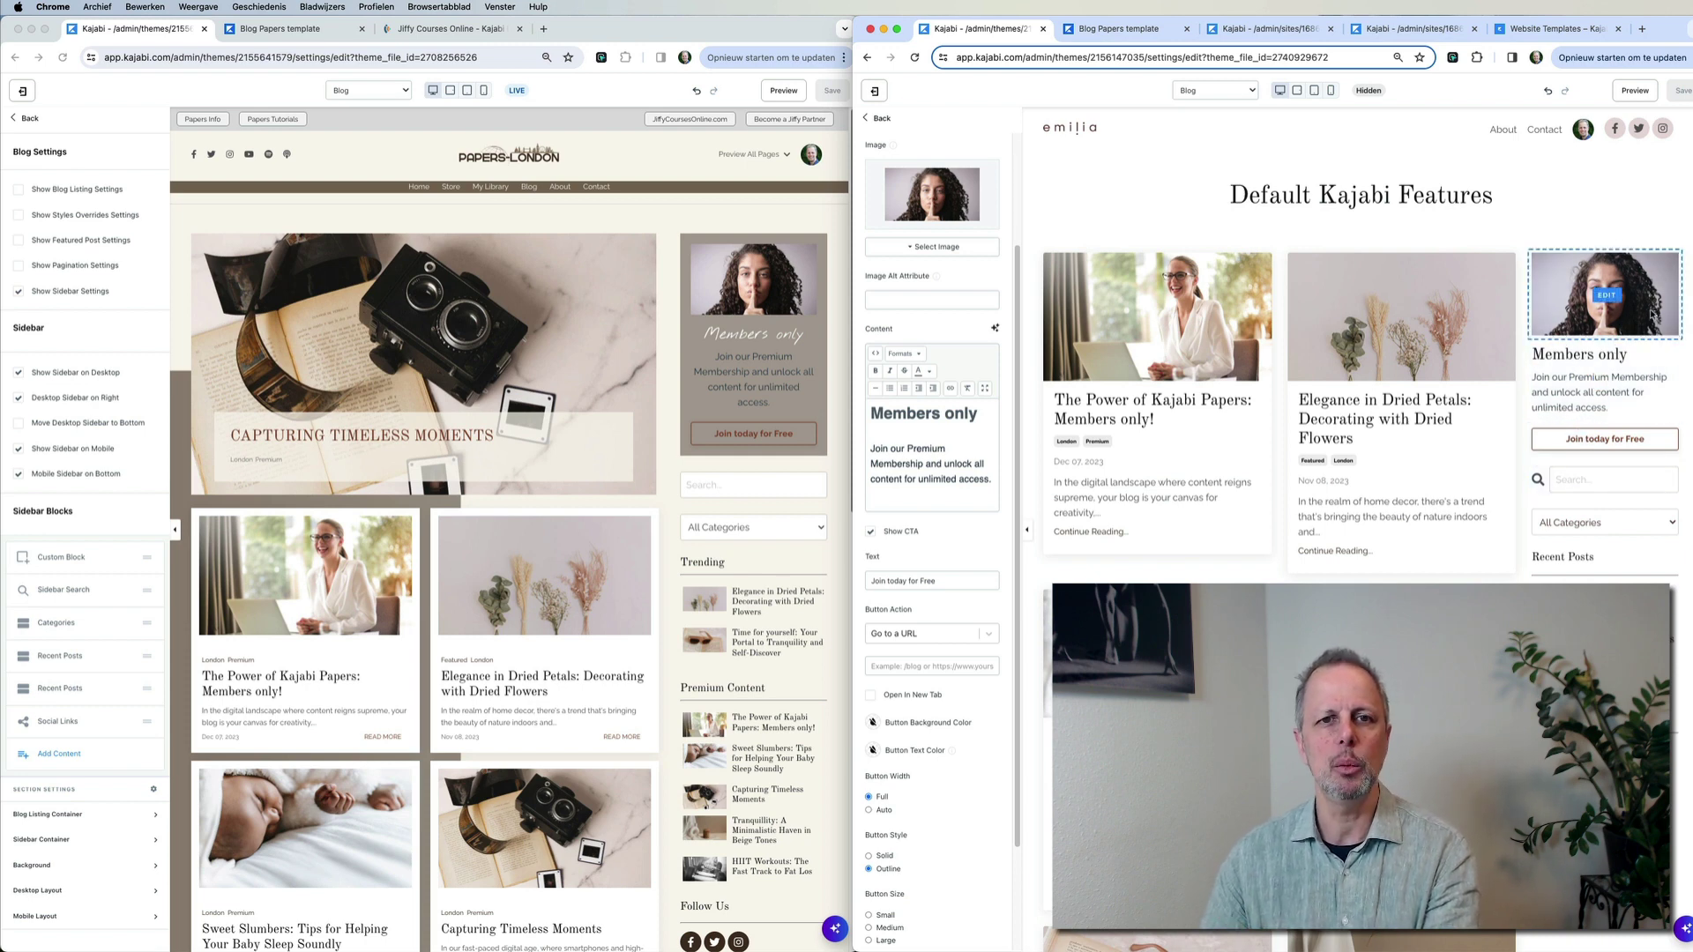
{"action": "left_click", "coordinate": [748, 391]}
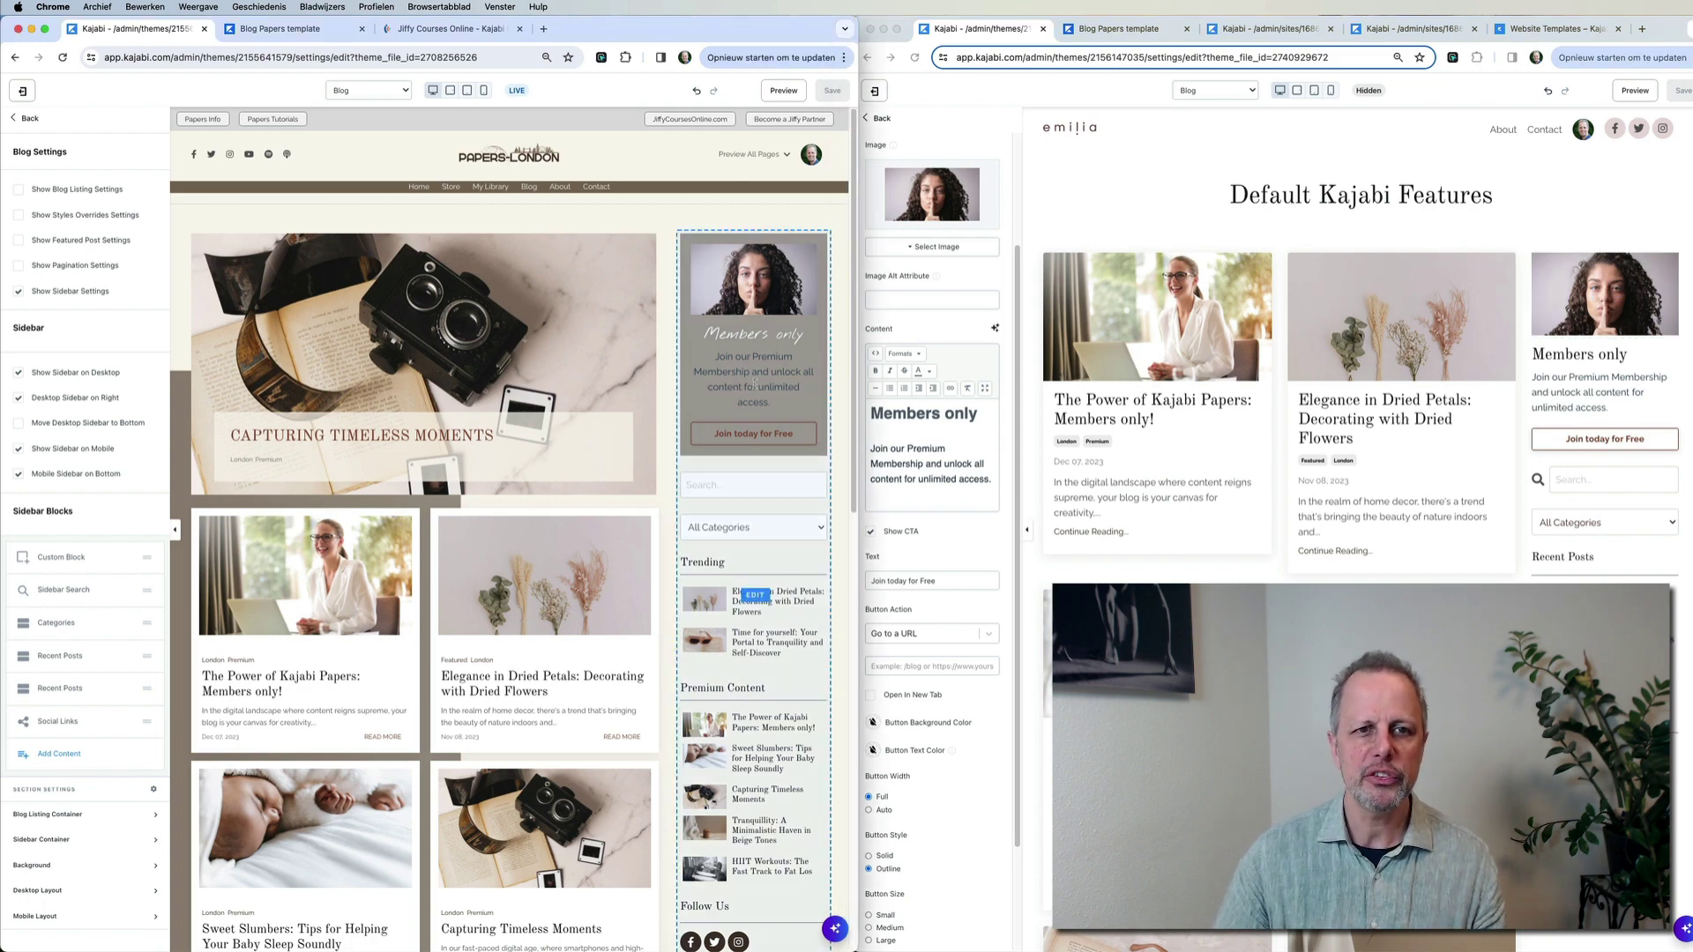
{"action": "left_click", "coordinate": [754, 386]}
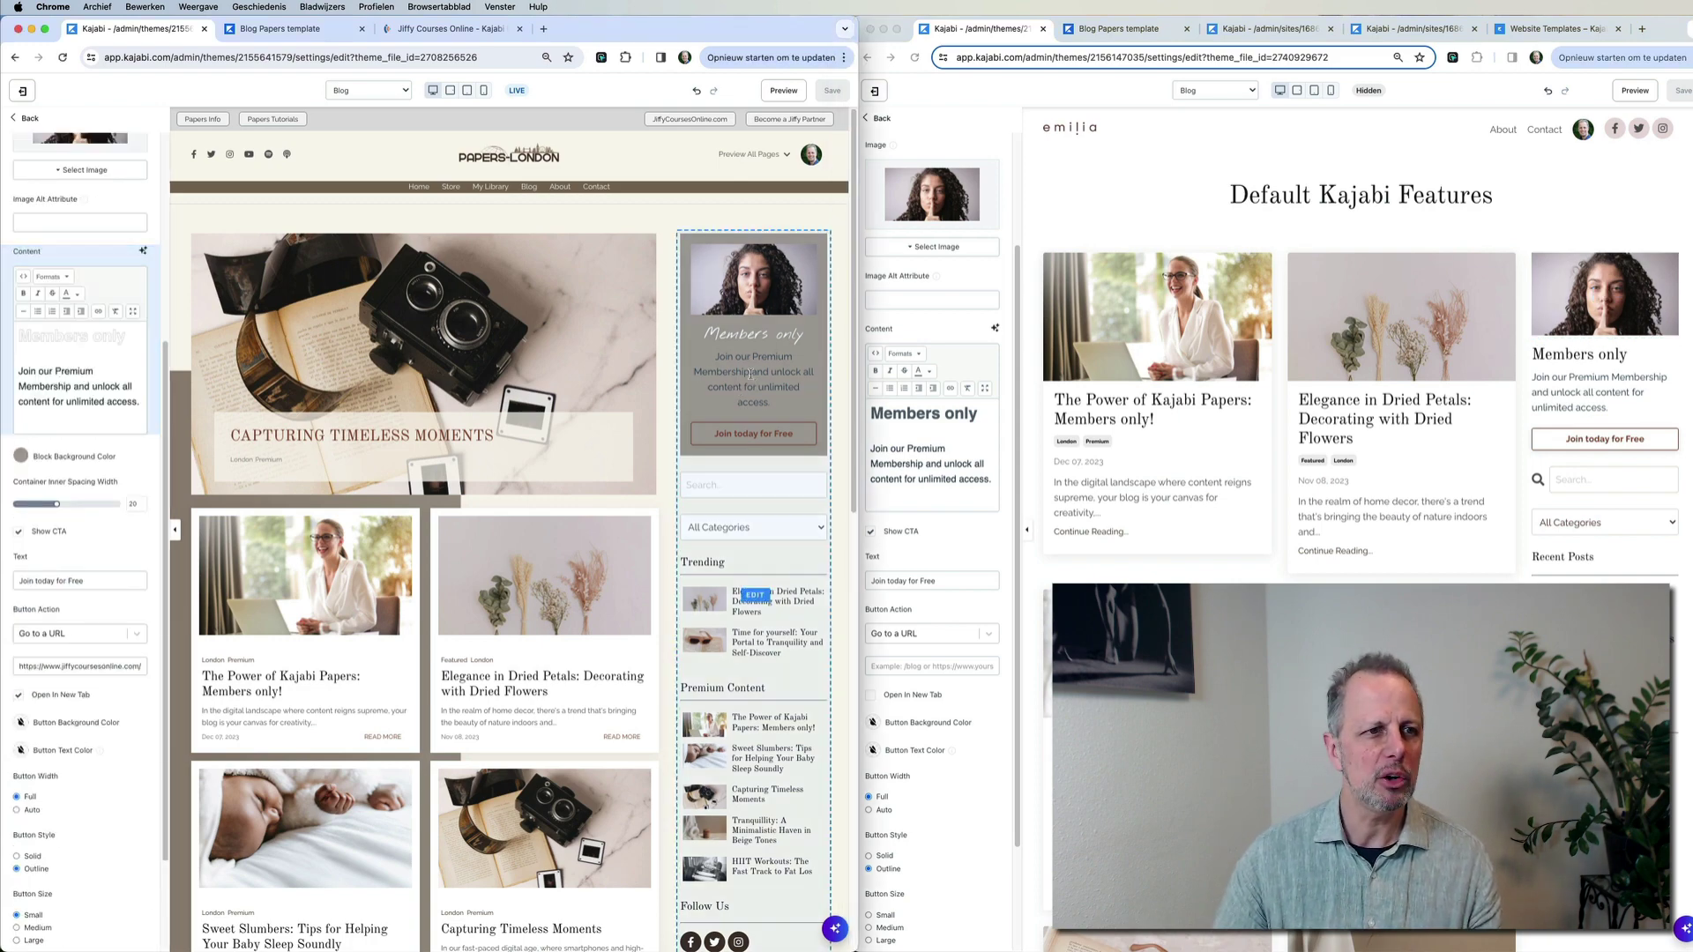
Try an orange background colour on the Papers-London Members only block, and undo the colour change
{"action": "left_click", "coordinate": [21, 456]}
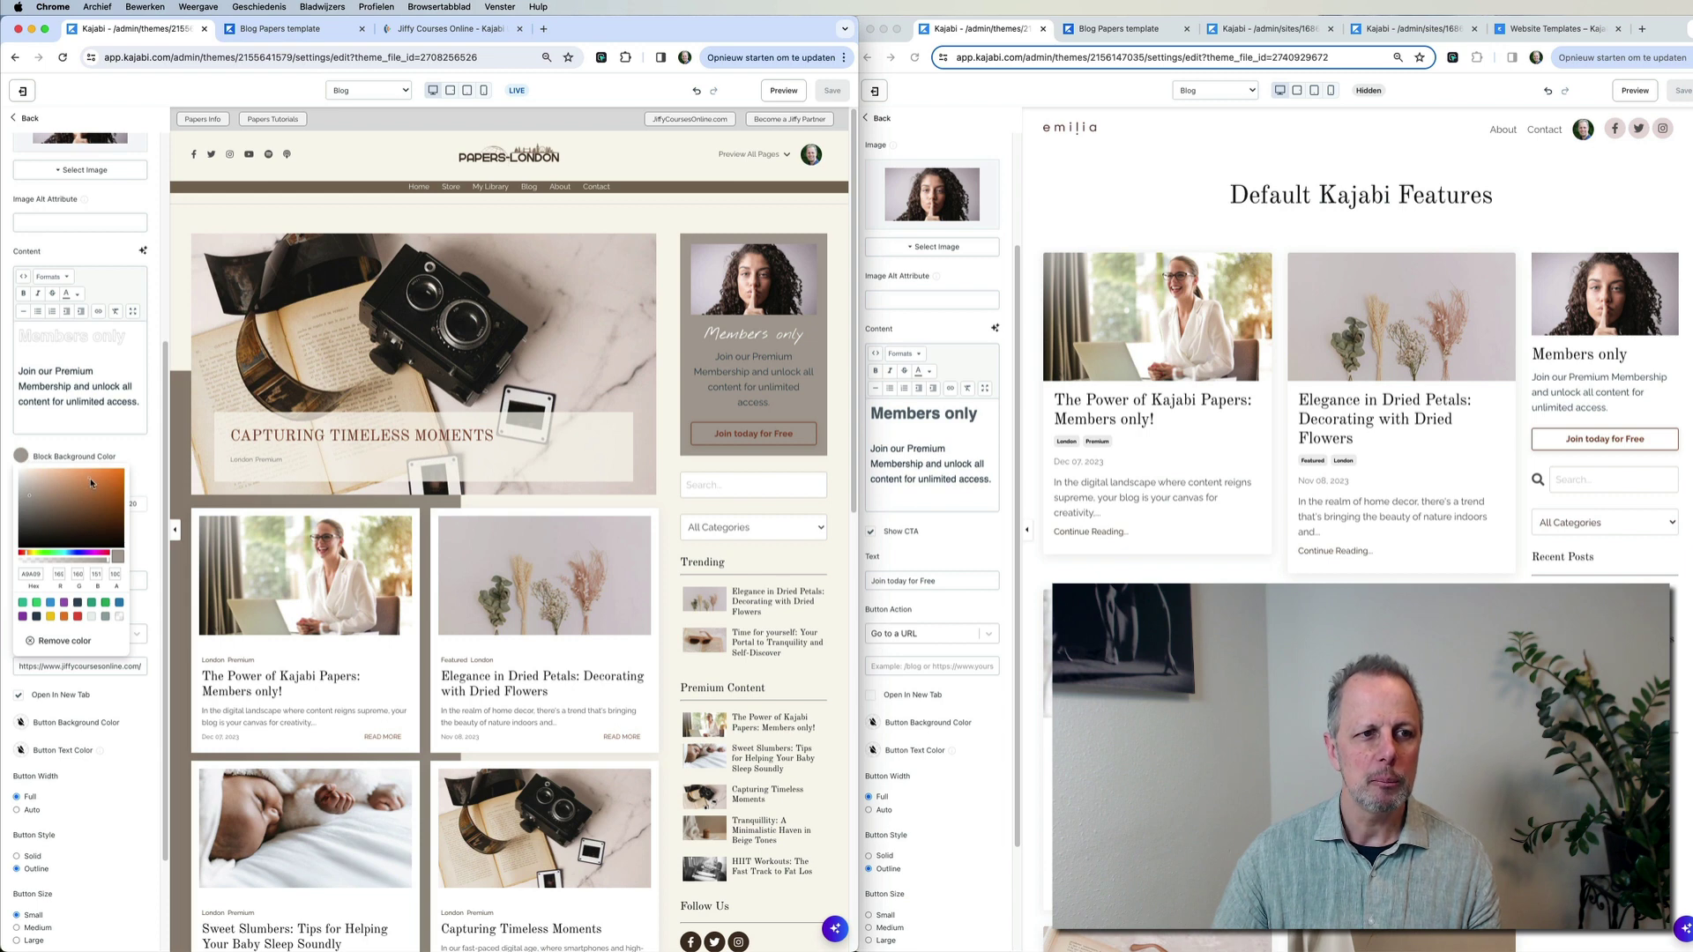
{"action": "left_click", "coordinate": [148, 445]}
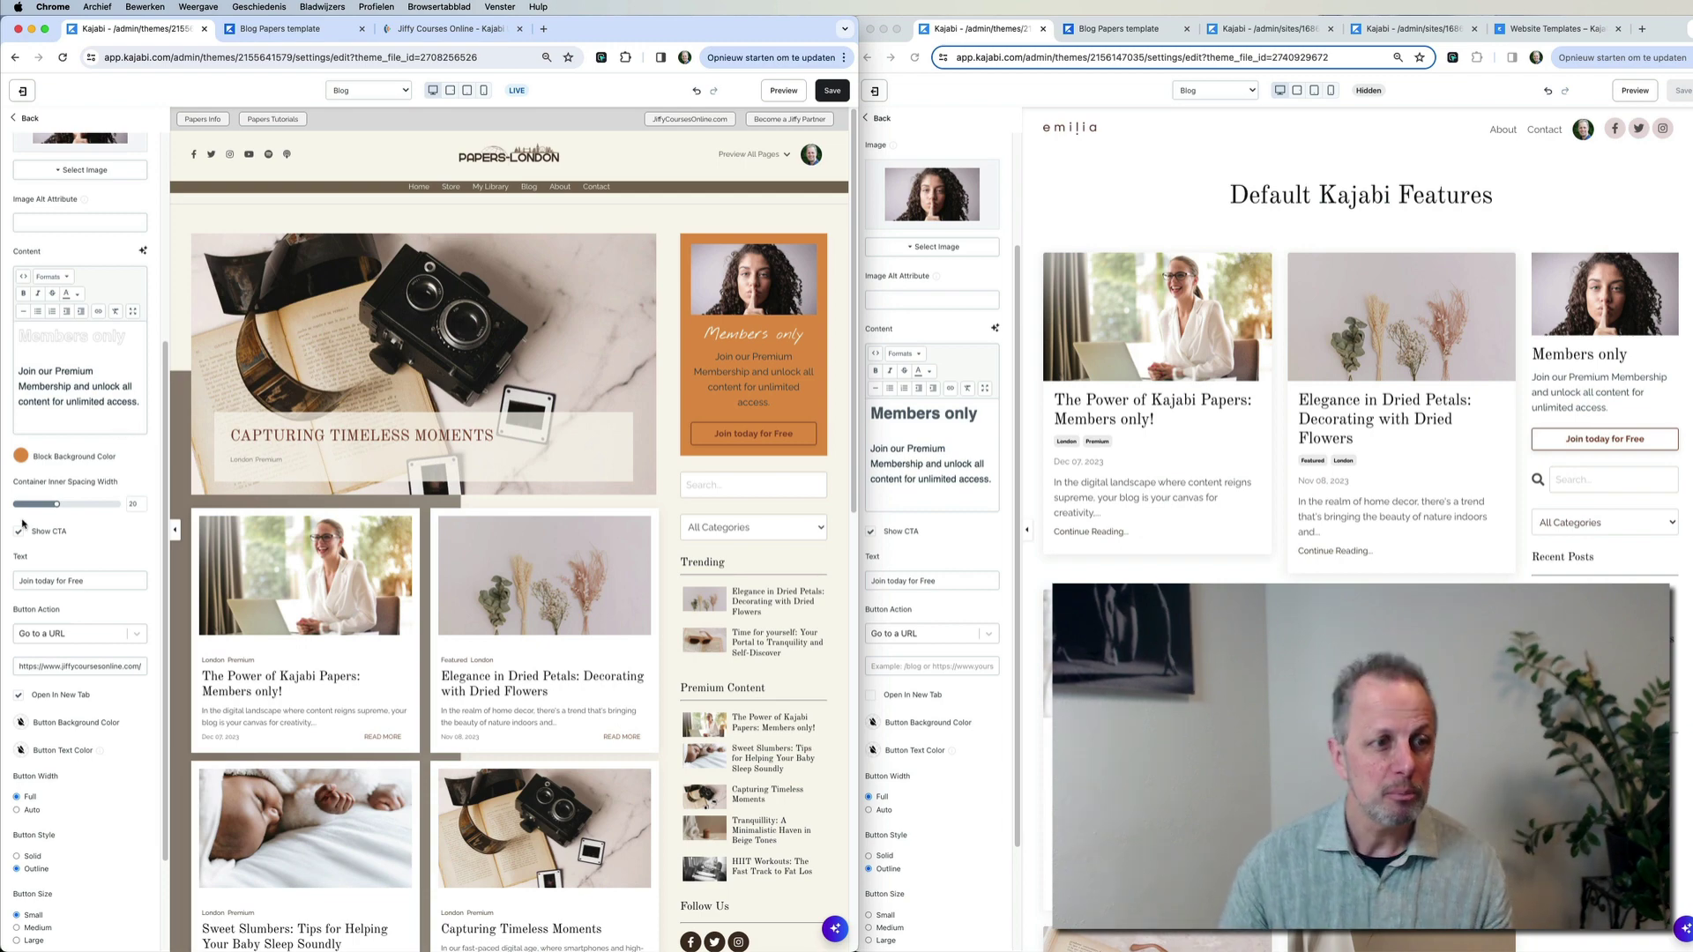
{"action": "key", "text": "super+z"}
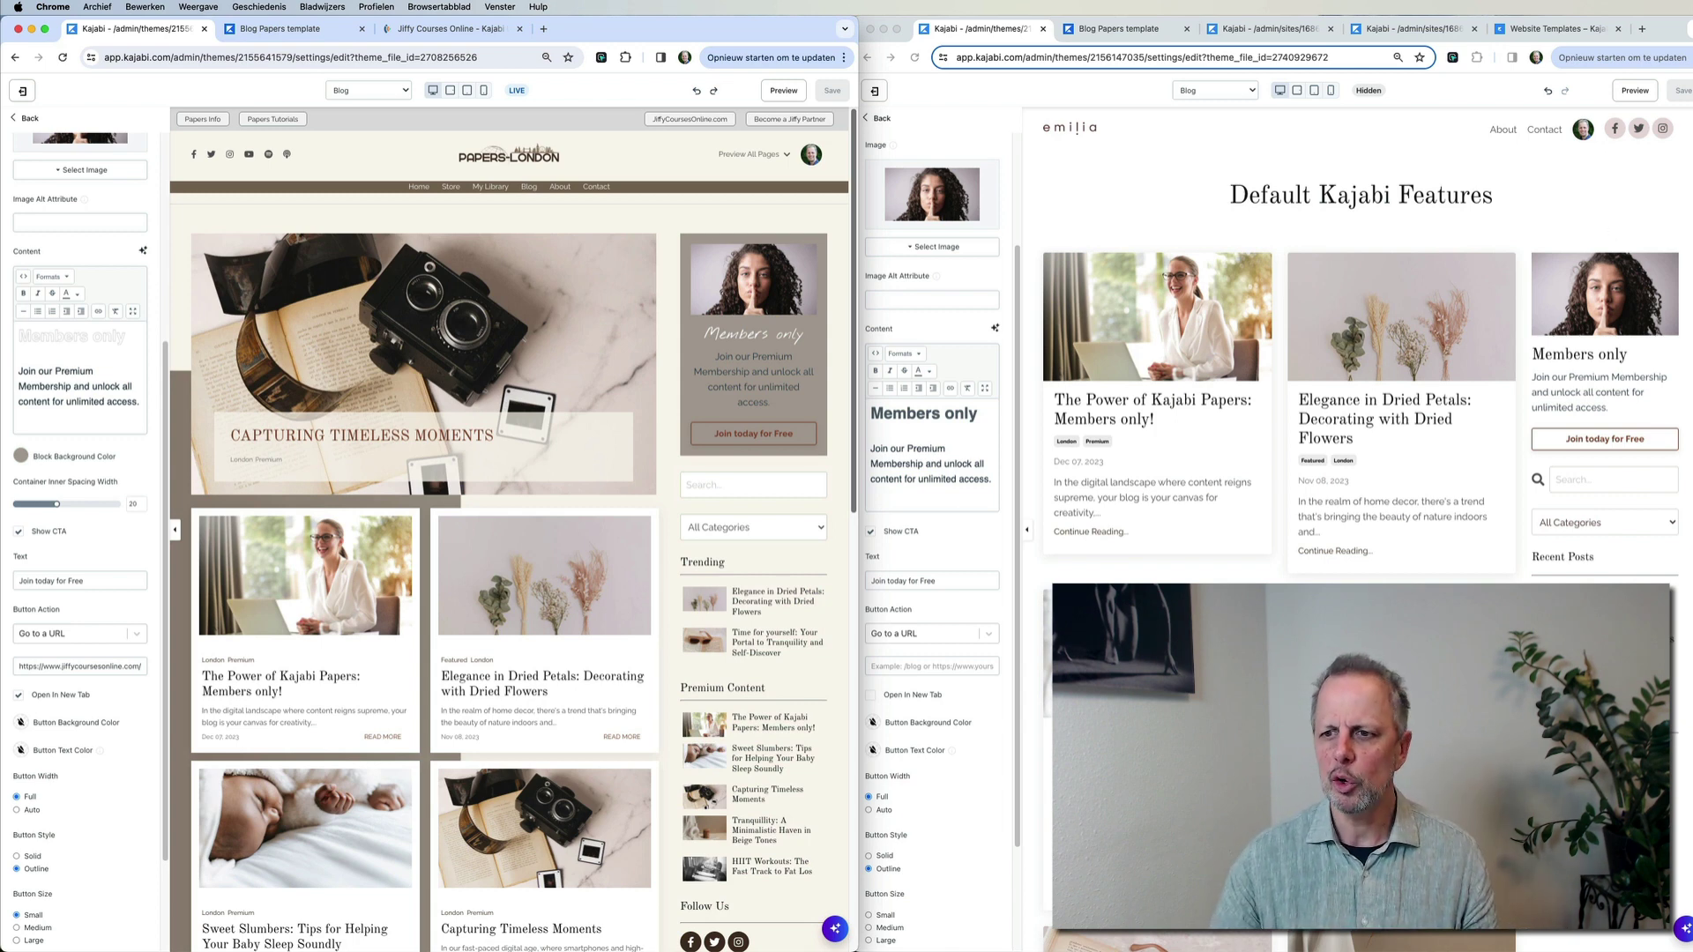
Review the remaining settings of the default template's Members only block and return to its blog settings
{"action": "left_click", "coordinate": [882, 535]}
{"action": "scroll", "coordinate": [882, 536], "scroll_direction": "down", "scroll_amount": 3}
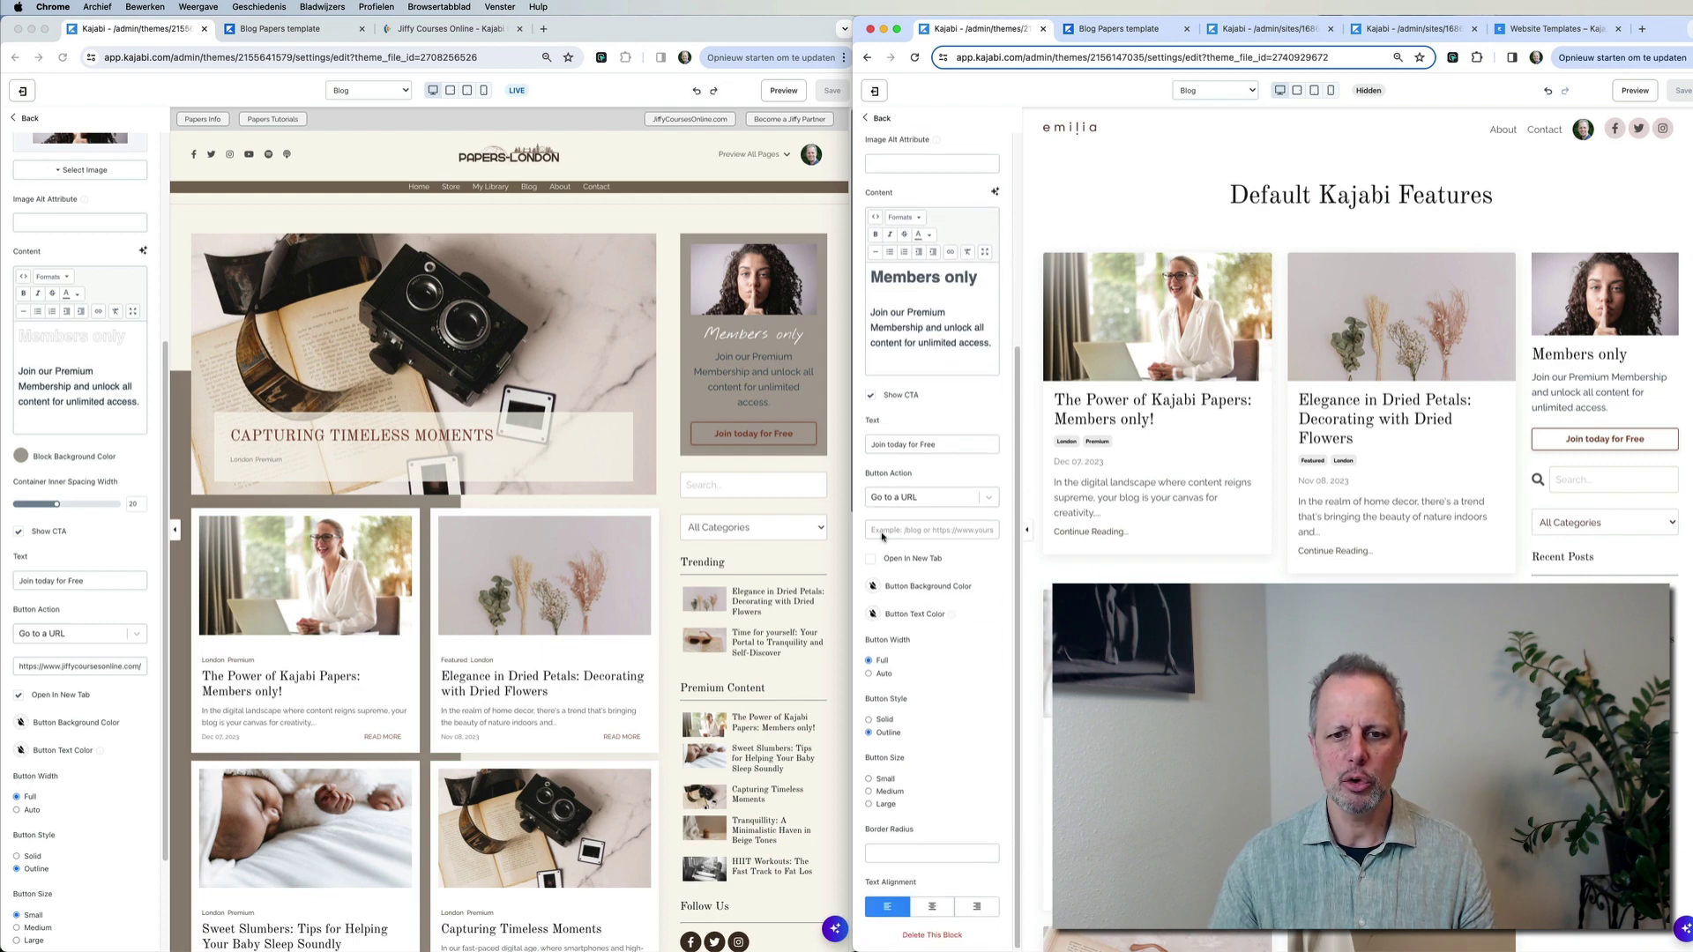
{"action": "left_click", "coordinate": [883, 120]}
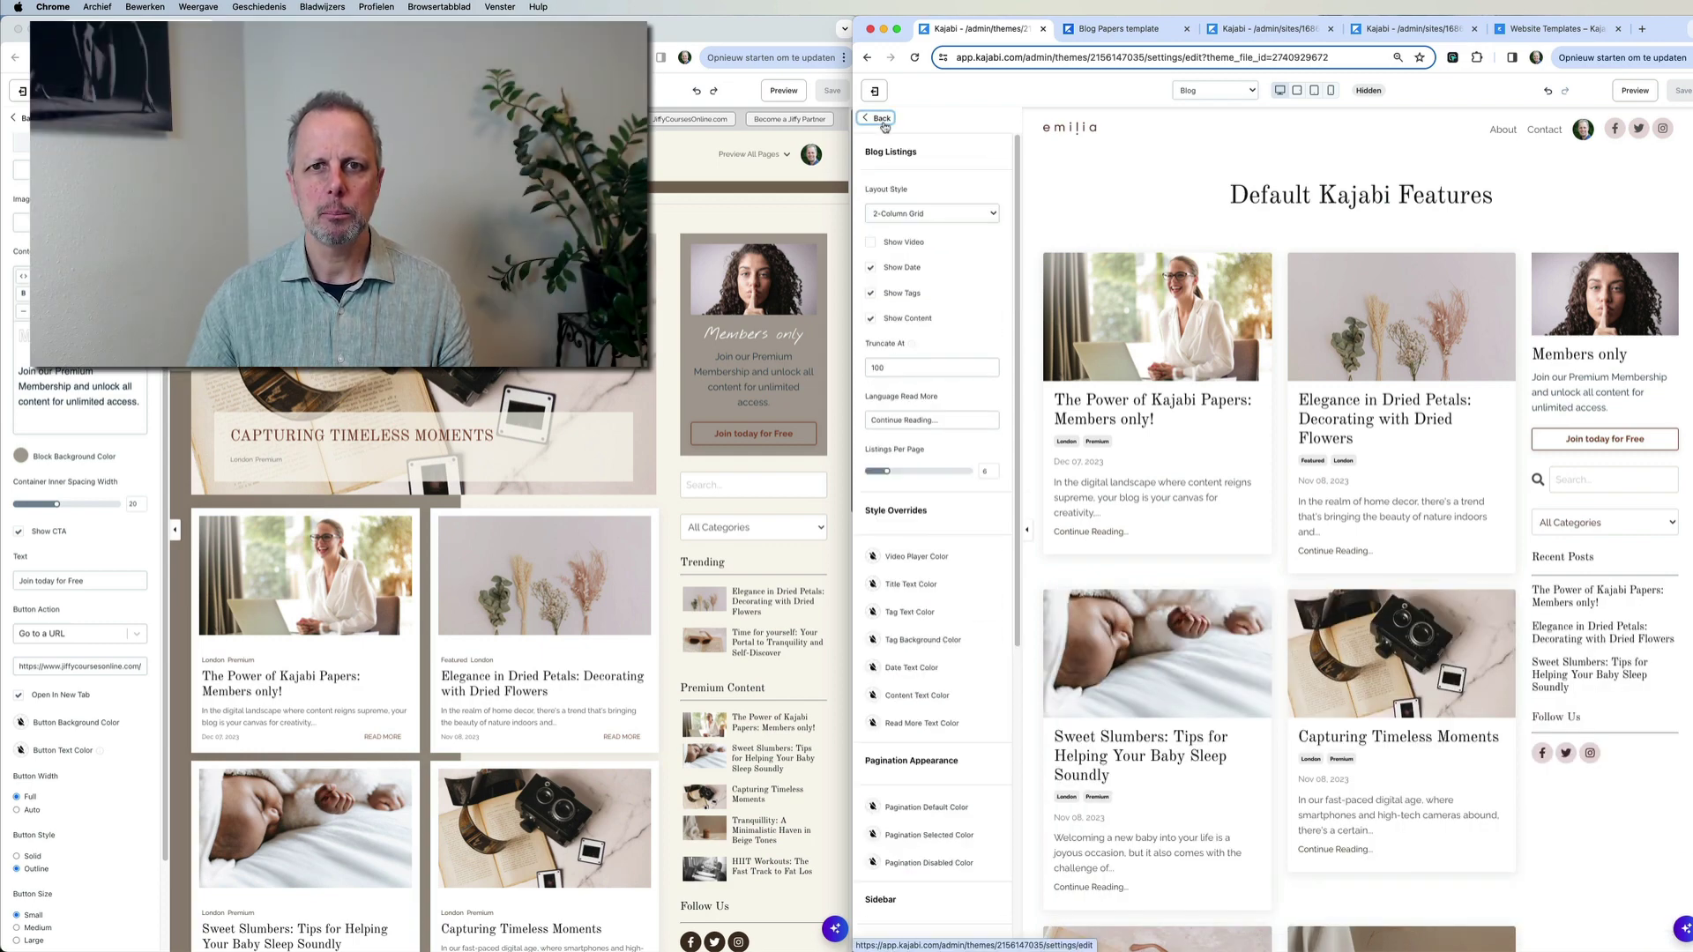
Put the default template's sidebar in a container with a light pink background and select the colour's hex code for reuse
{"action": "scroll", "coordinate": [917, 670], "scroll_direction": "down", "scroll_amount": 5}
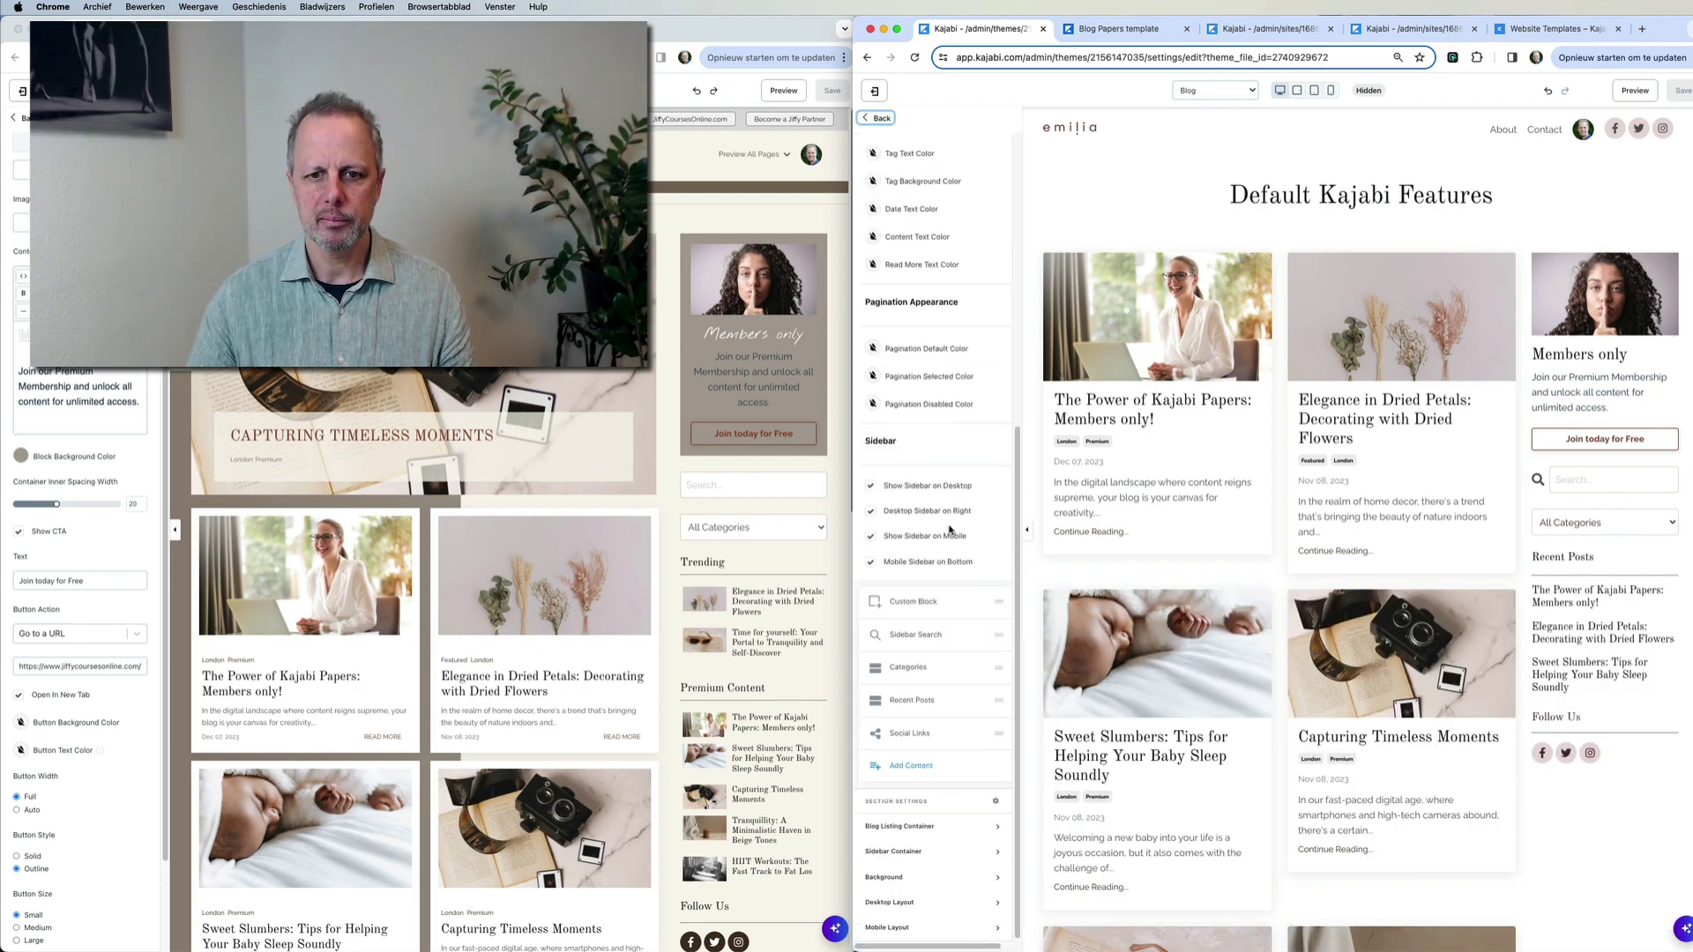
{"action": "left_click", "coordinate": [895, 851]}
{"action": "scroll", "coordinate": [917, 749], "scroll_direction": "down", "scroll_amount": 3}
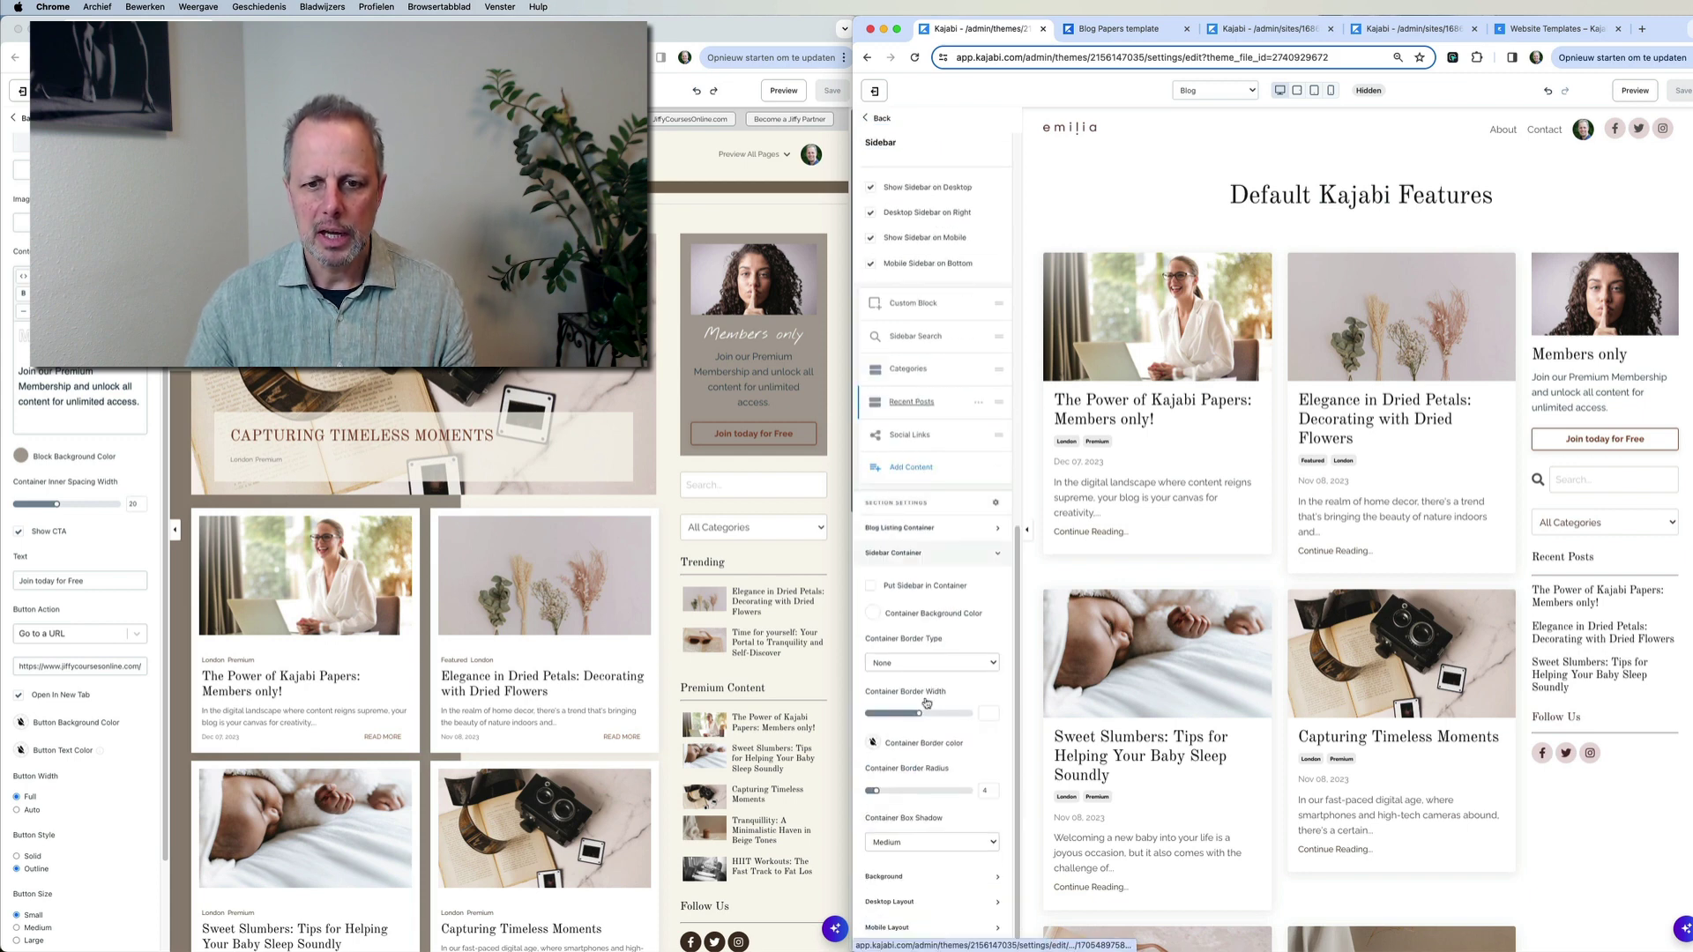
{"action": "left_click", "coordinate": [873, 588]}
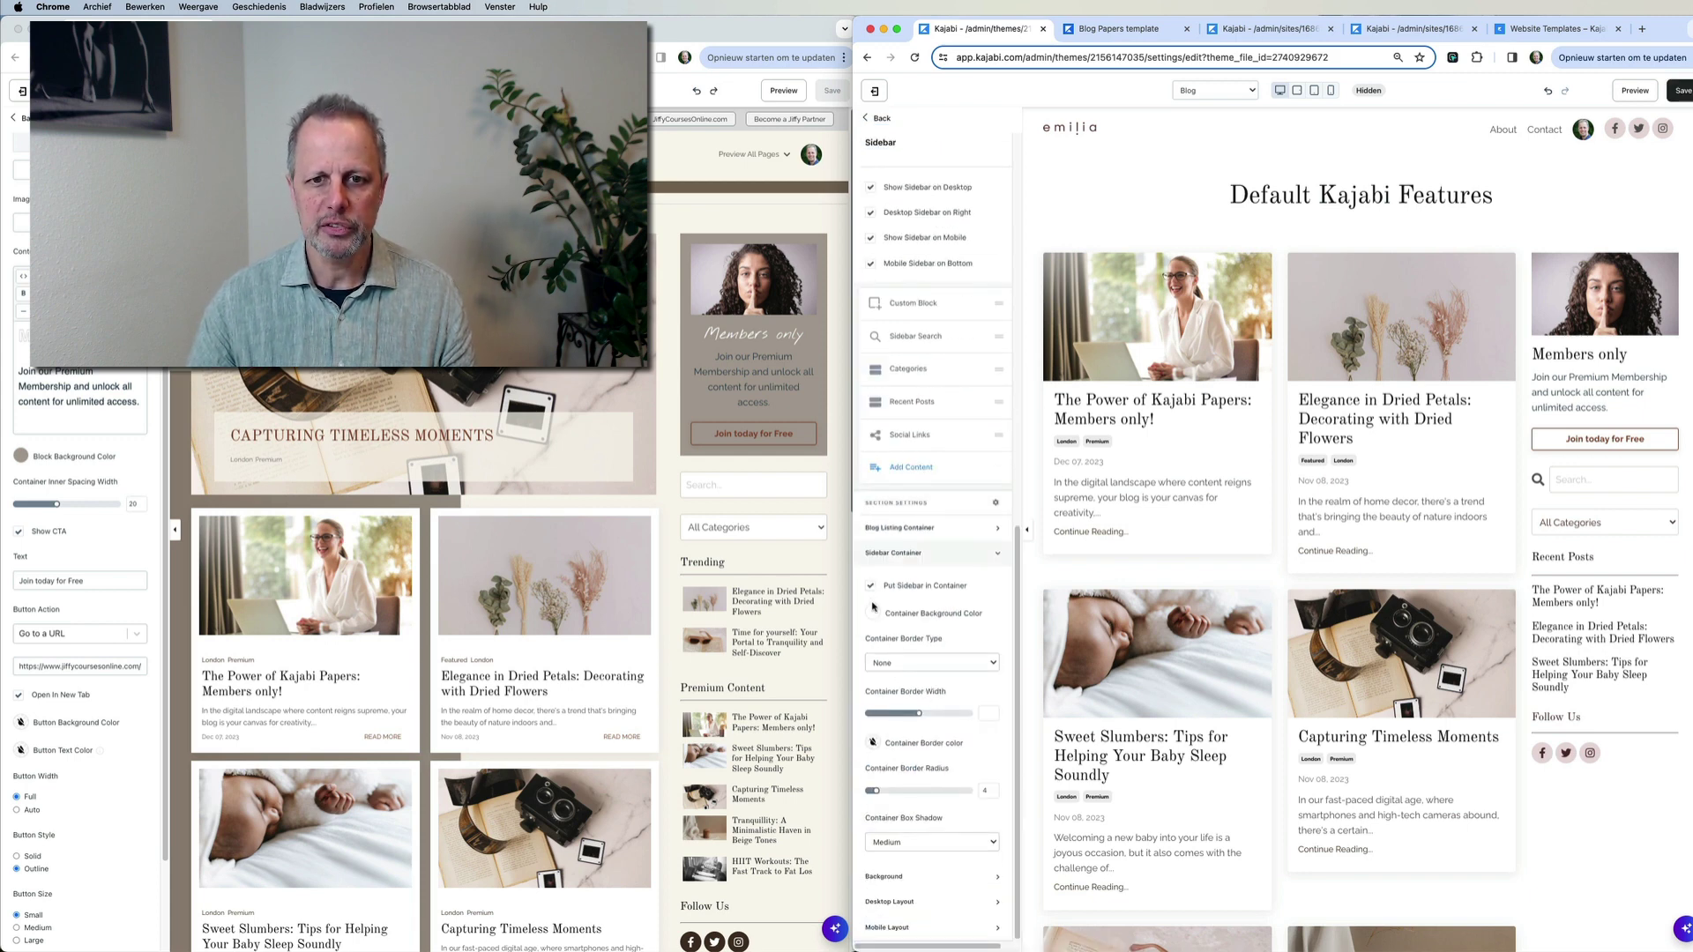
{"action": "left_click", "coordinate": [874, 614]}
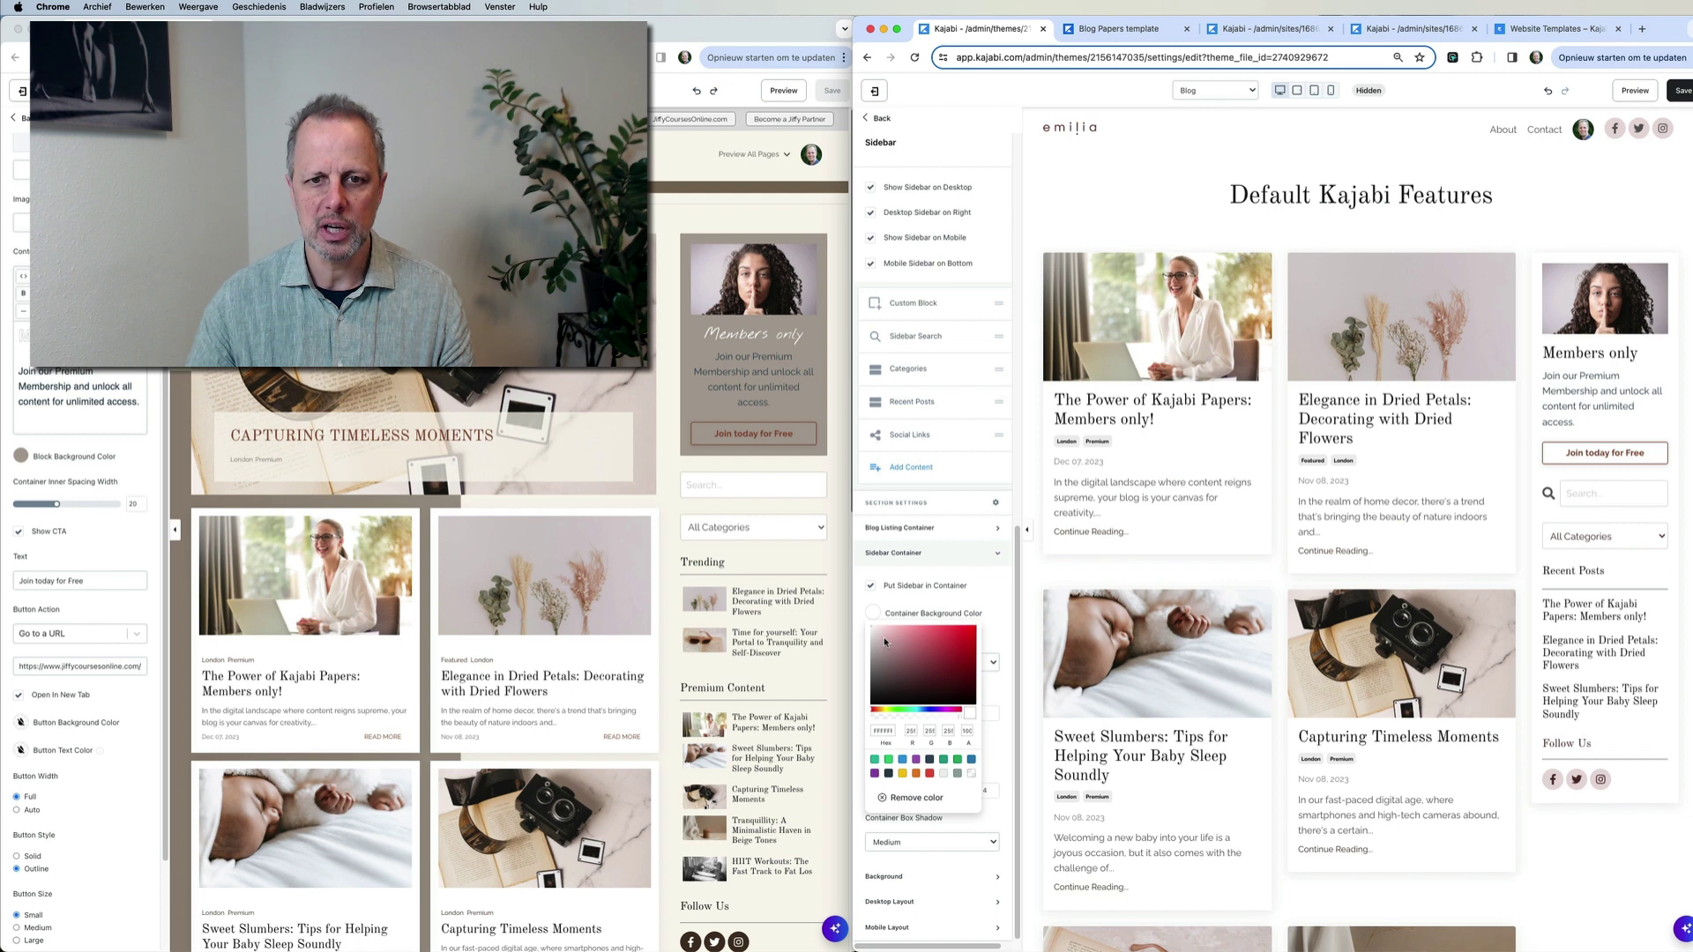
{"action": "left_click", "coordinate": [889, 634]}
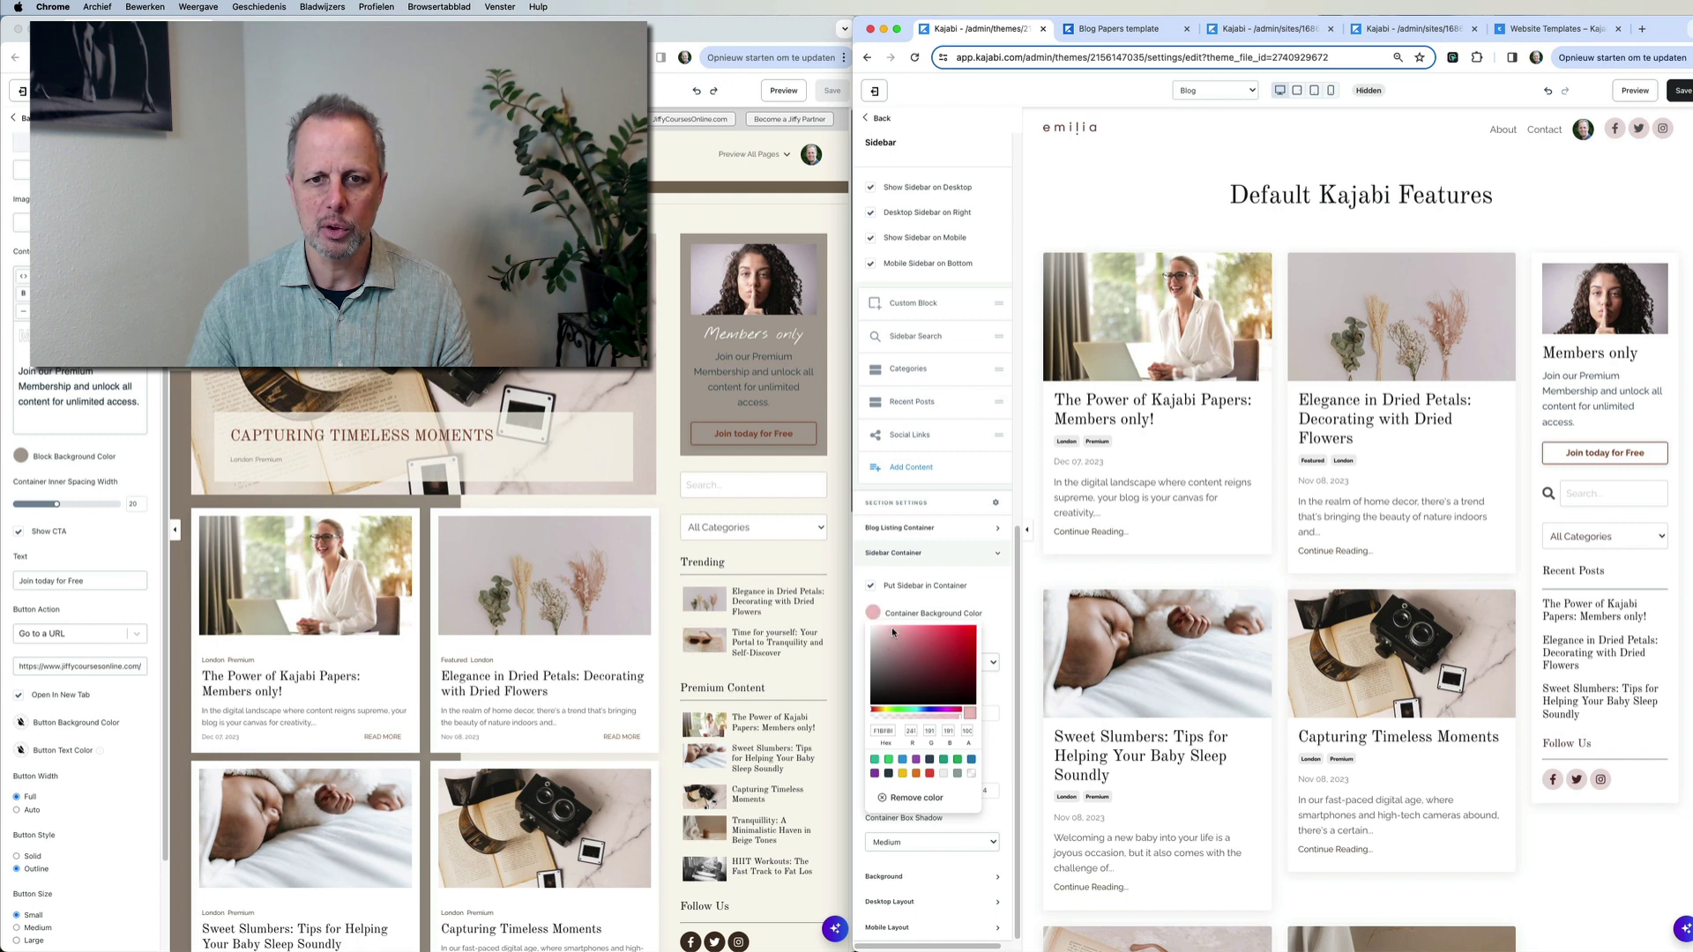
{"action": "double_click", "coordinate": [880, 730]}
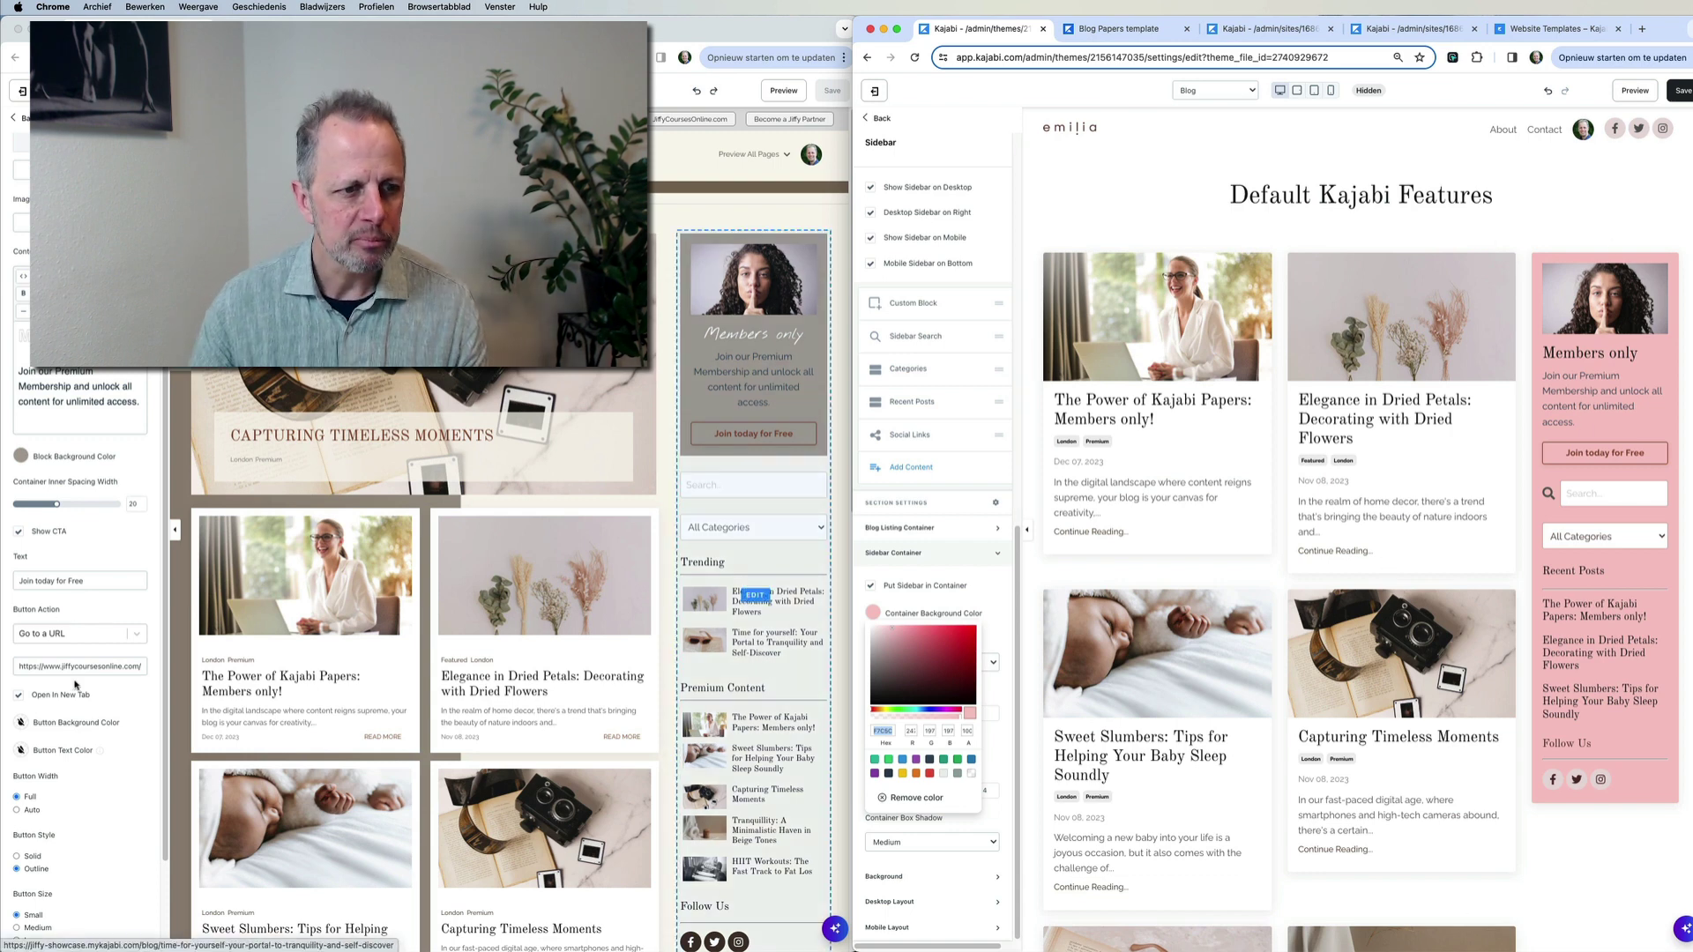
Leave the Members only block and set the Papers-London sidebar container option to Full Container
{"action": "scroll", "coordinate": [73, 690], "scroll_direction": "down", "scroll_amount": 3}
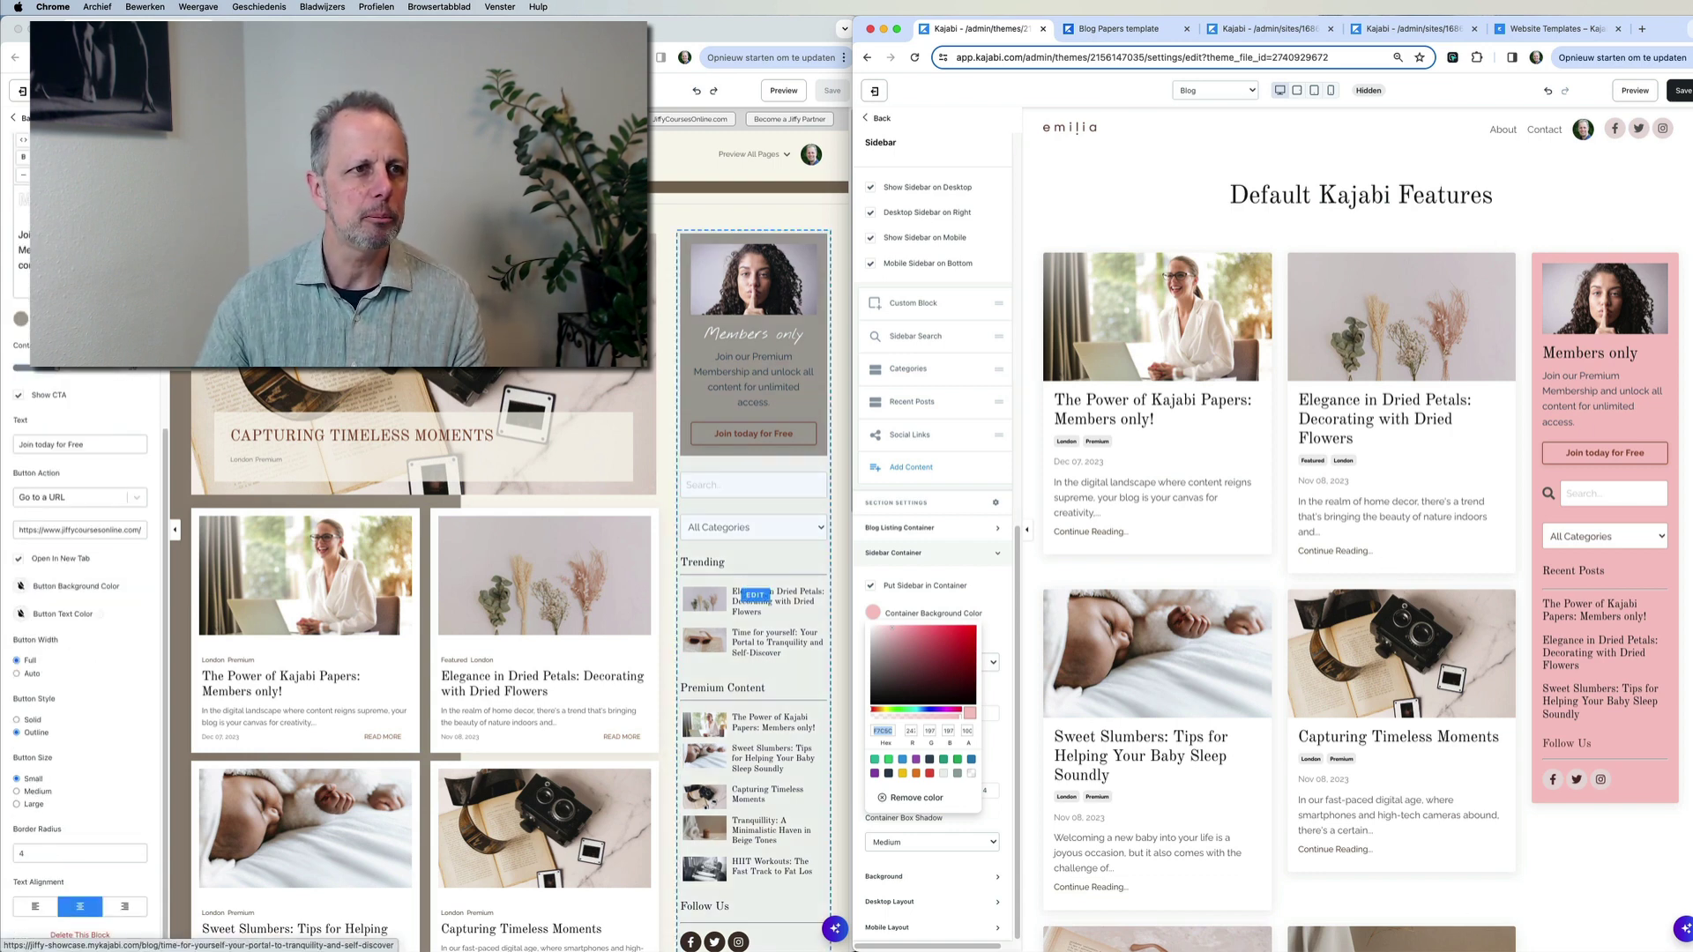
{"action": "left_click", "coordinate": [13, 117]}
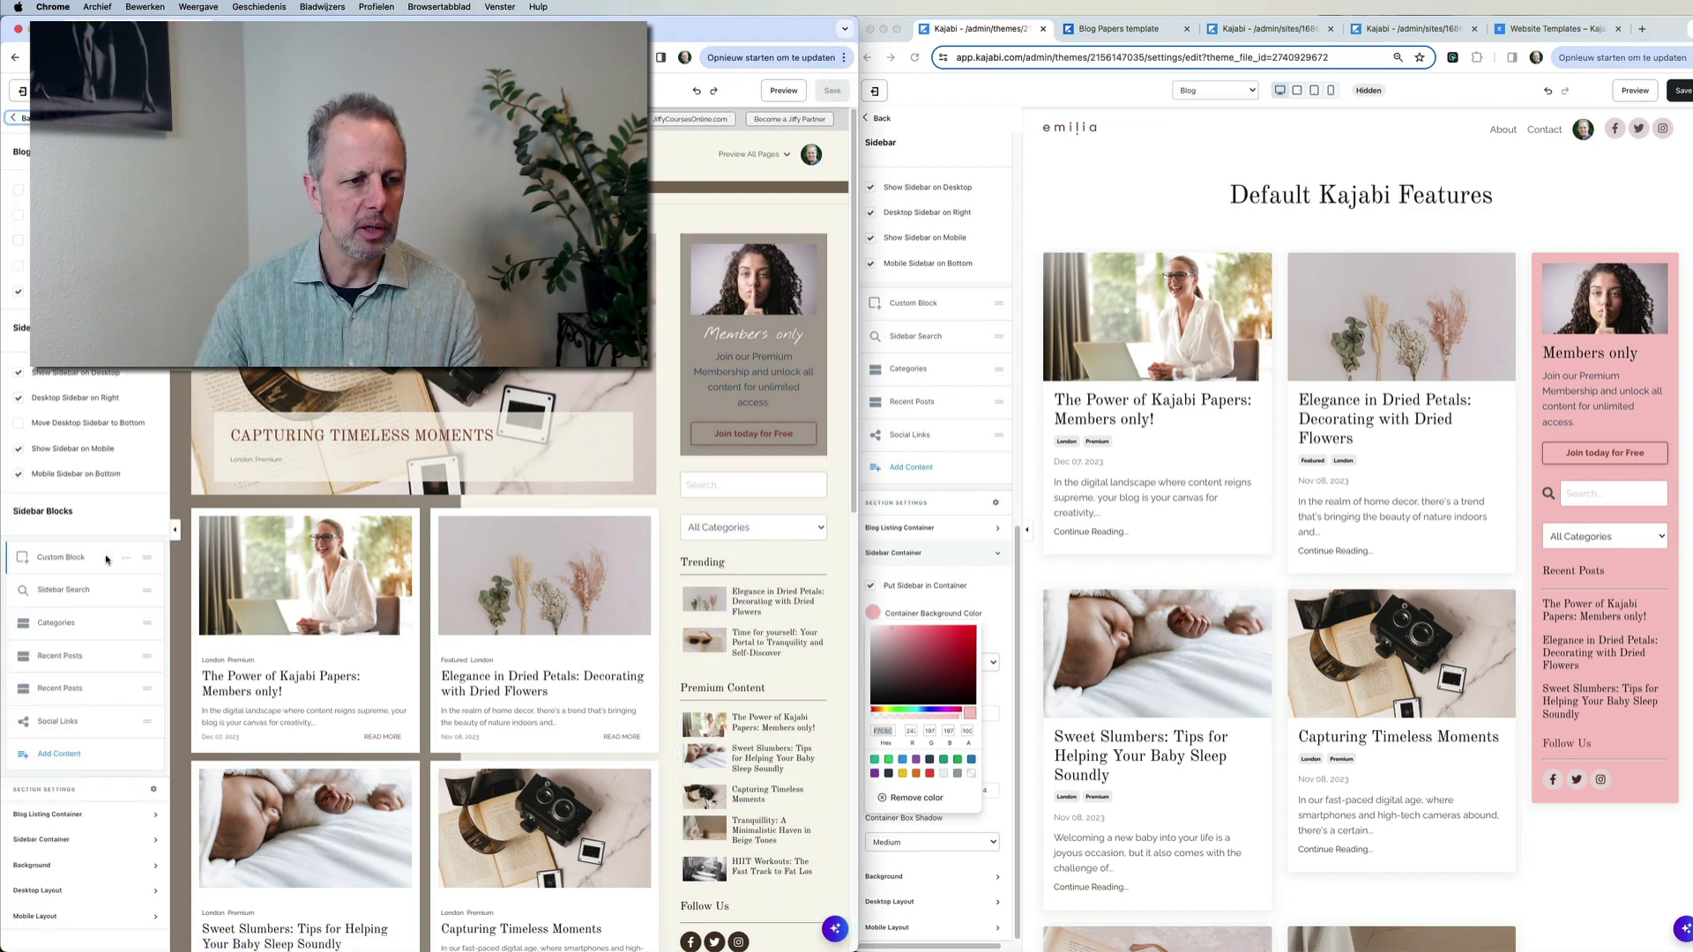
{"action": "left_click", "coordinate": [47, 840]}
{"action": "scroll", "coordinate": [8, 575], "scroll_direction": "down", "scroll_amount": 7}
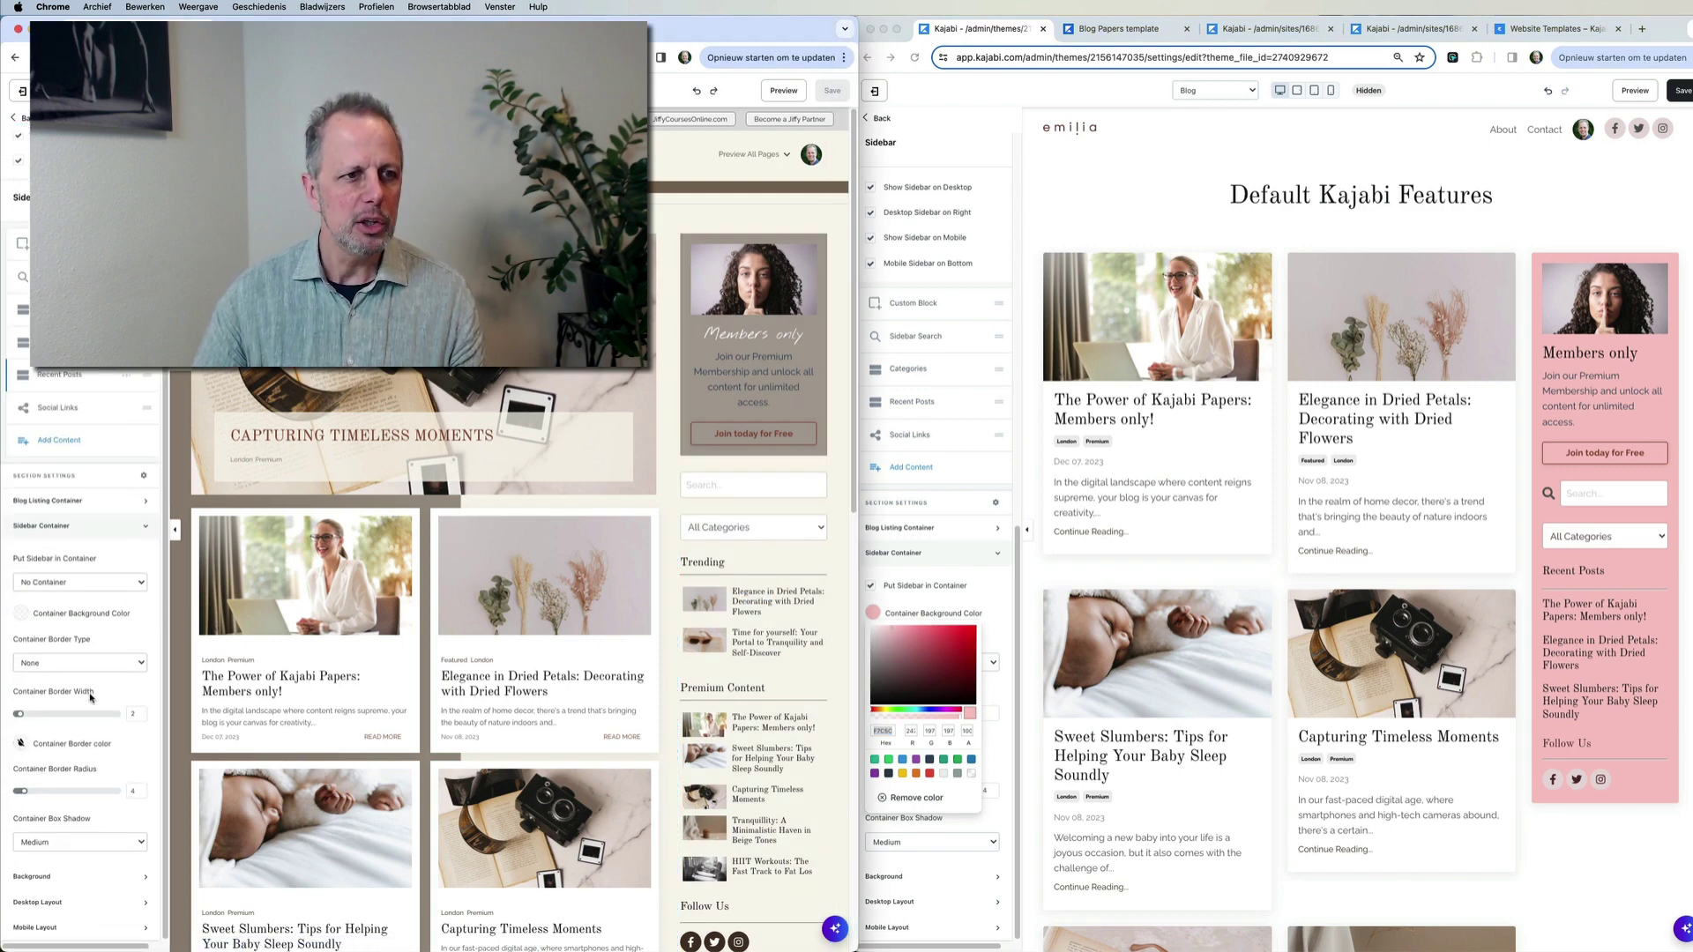
{"action": "left_click", "coordinate": [72, 583]}
{"action": "left_click", "coordinate": [78, 599]}
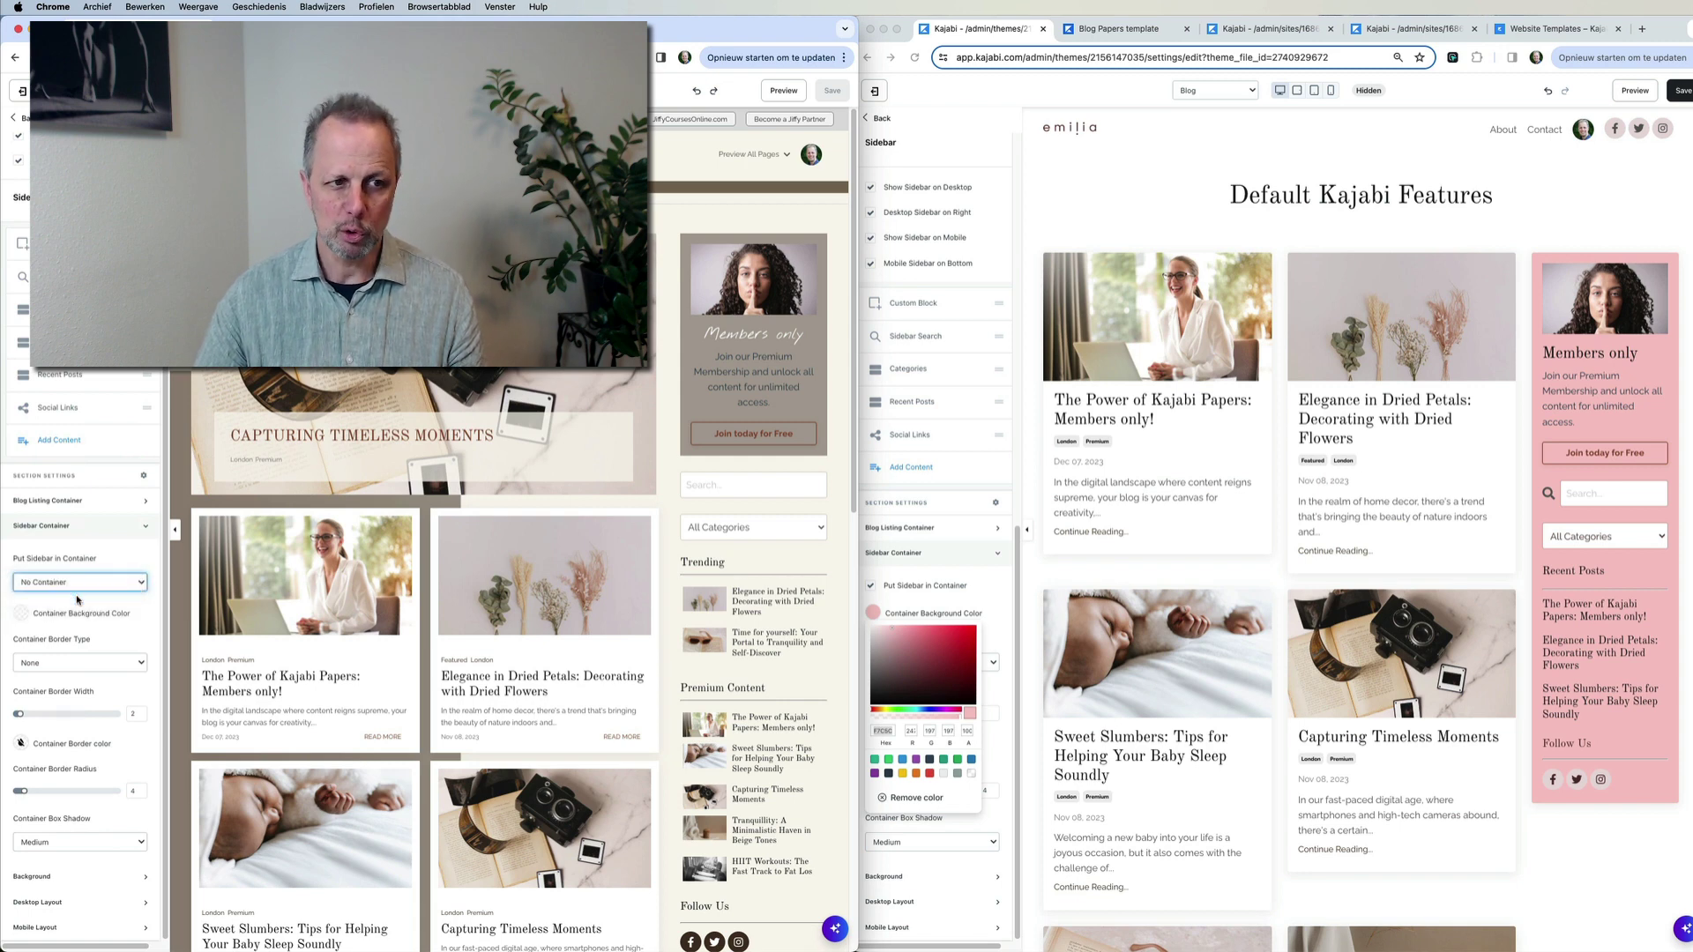
Give the Papers-London sidebar container the same pink background as the default template, and change its Put Sidebar in Container option
{"action": "left_click", "coordinate": [21, 622]}
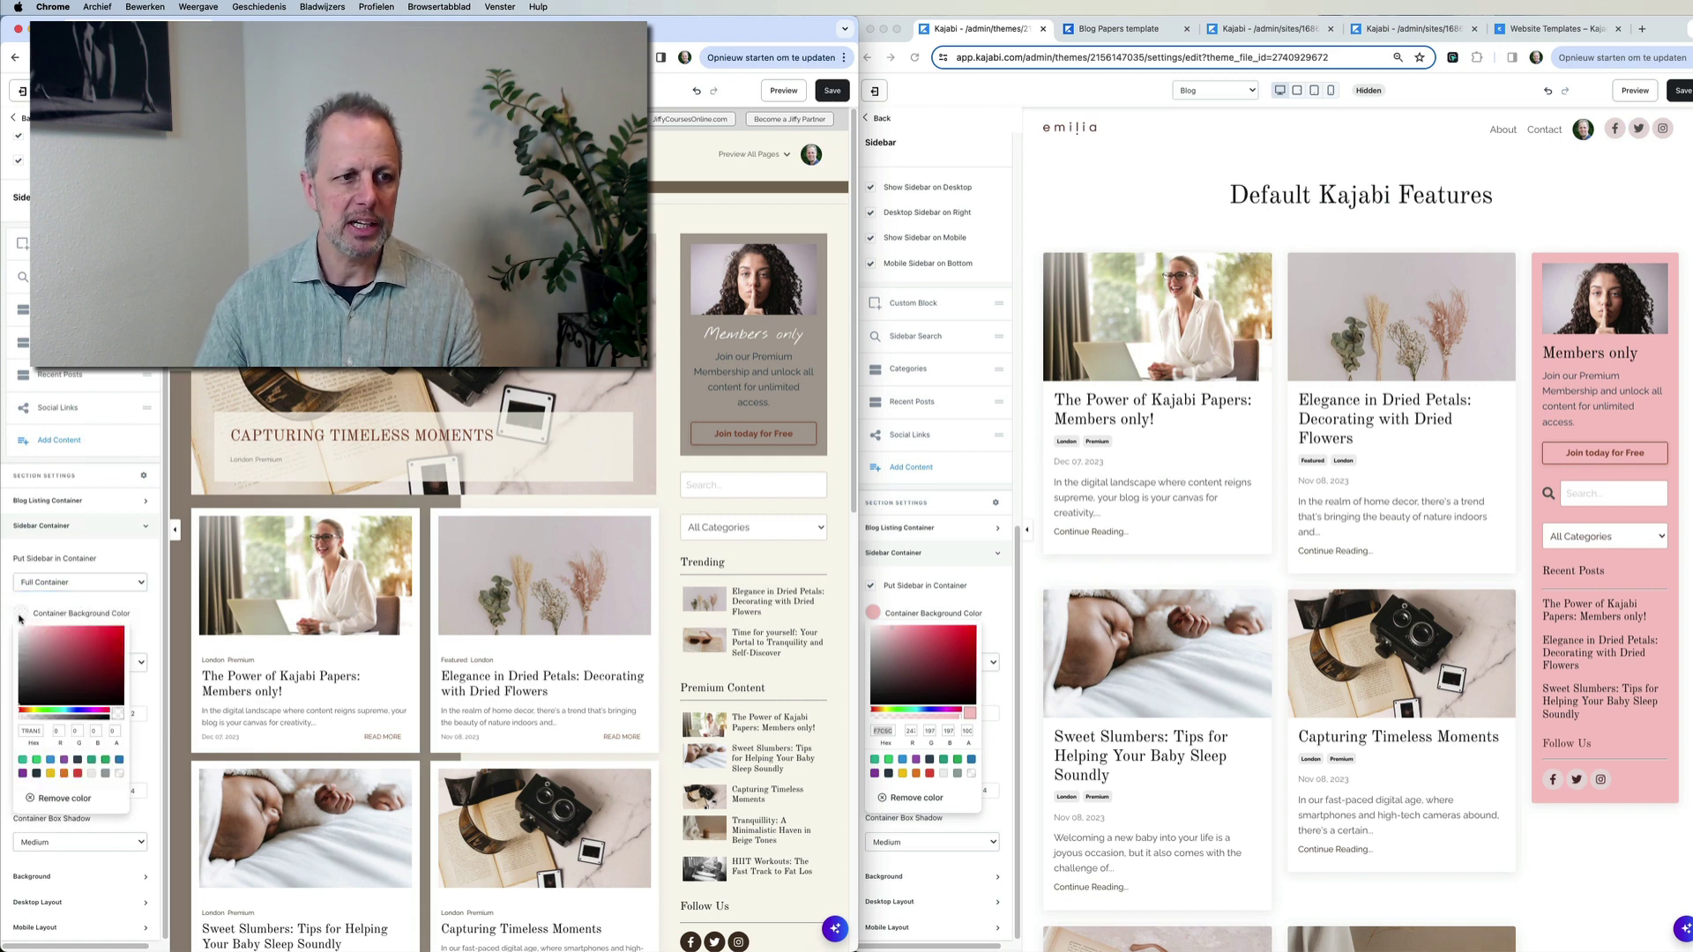
{"action": "left_click", "coordinate": [22, 731]}
{"action": "type", "text": "f7c5c5"}
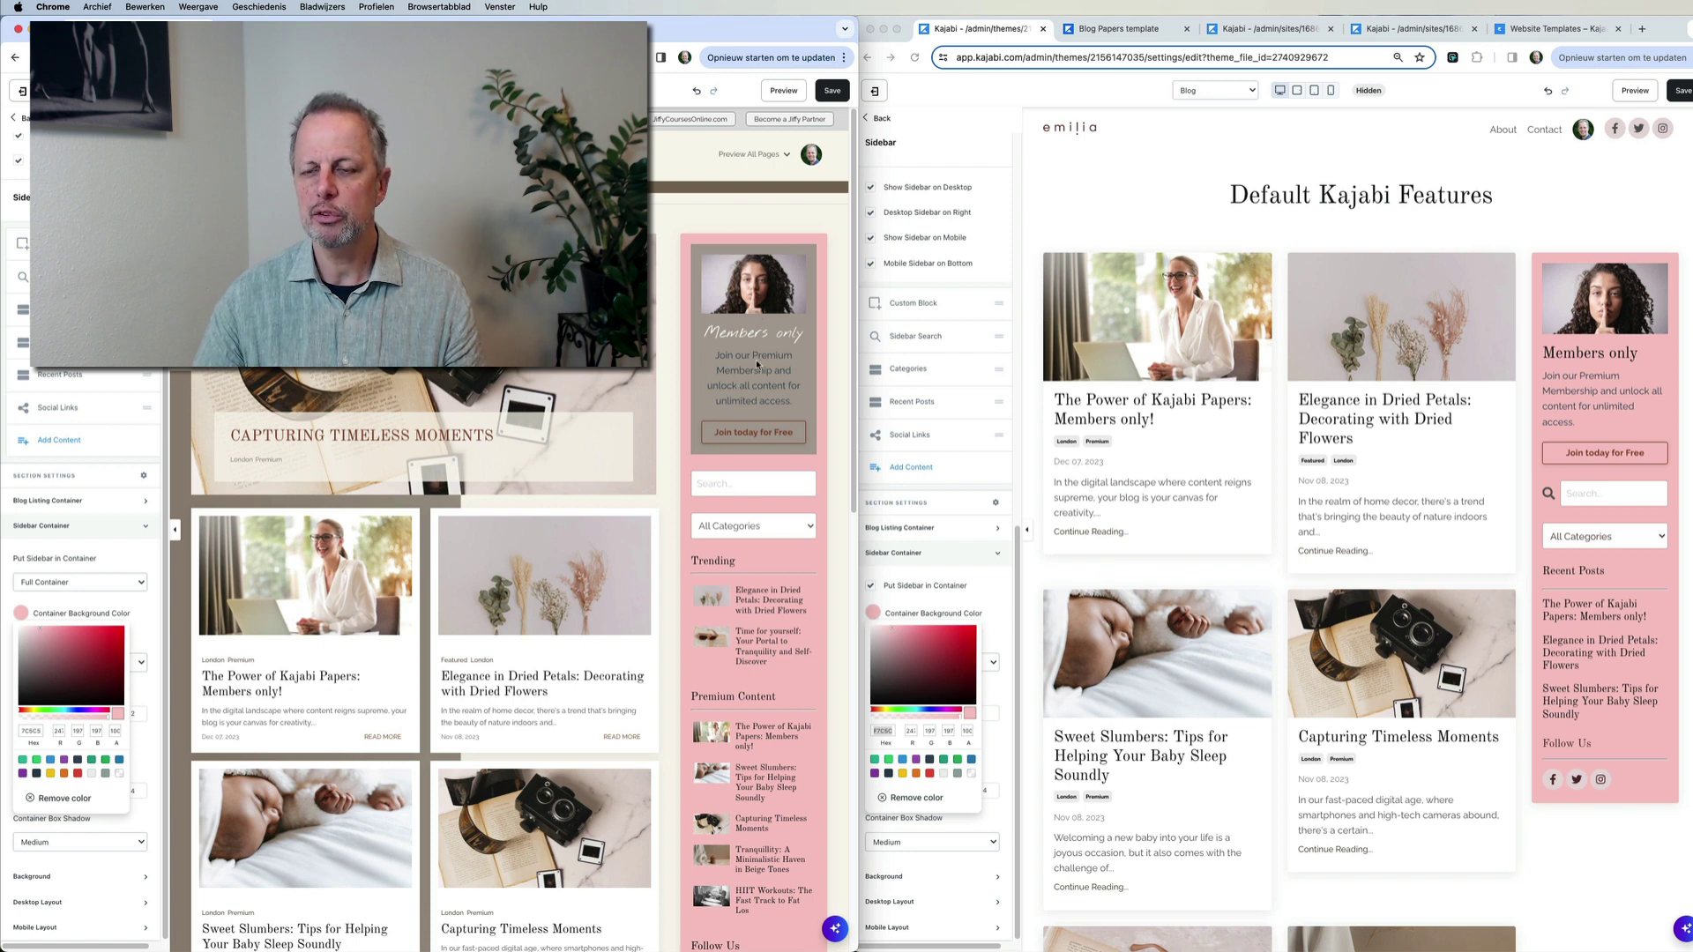
{"action": "left_click", "coordinate": [118, 563]}
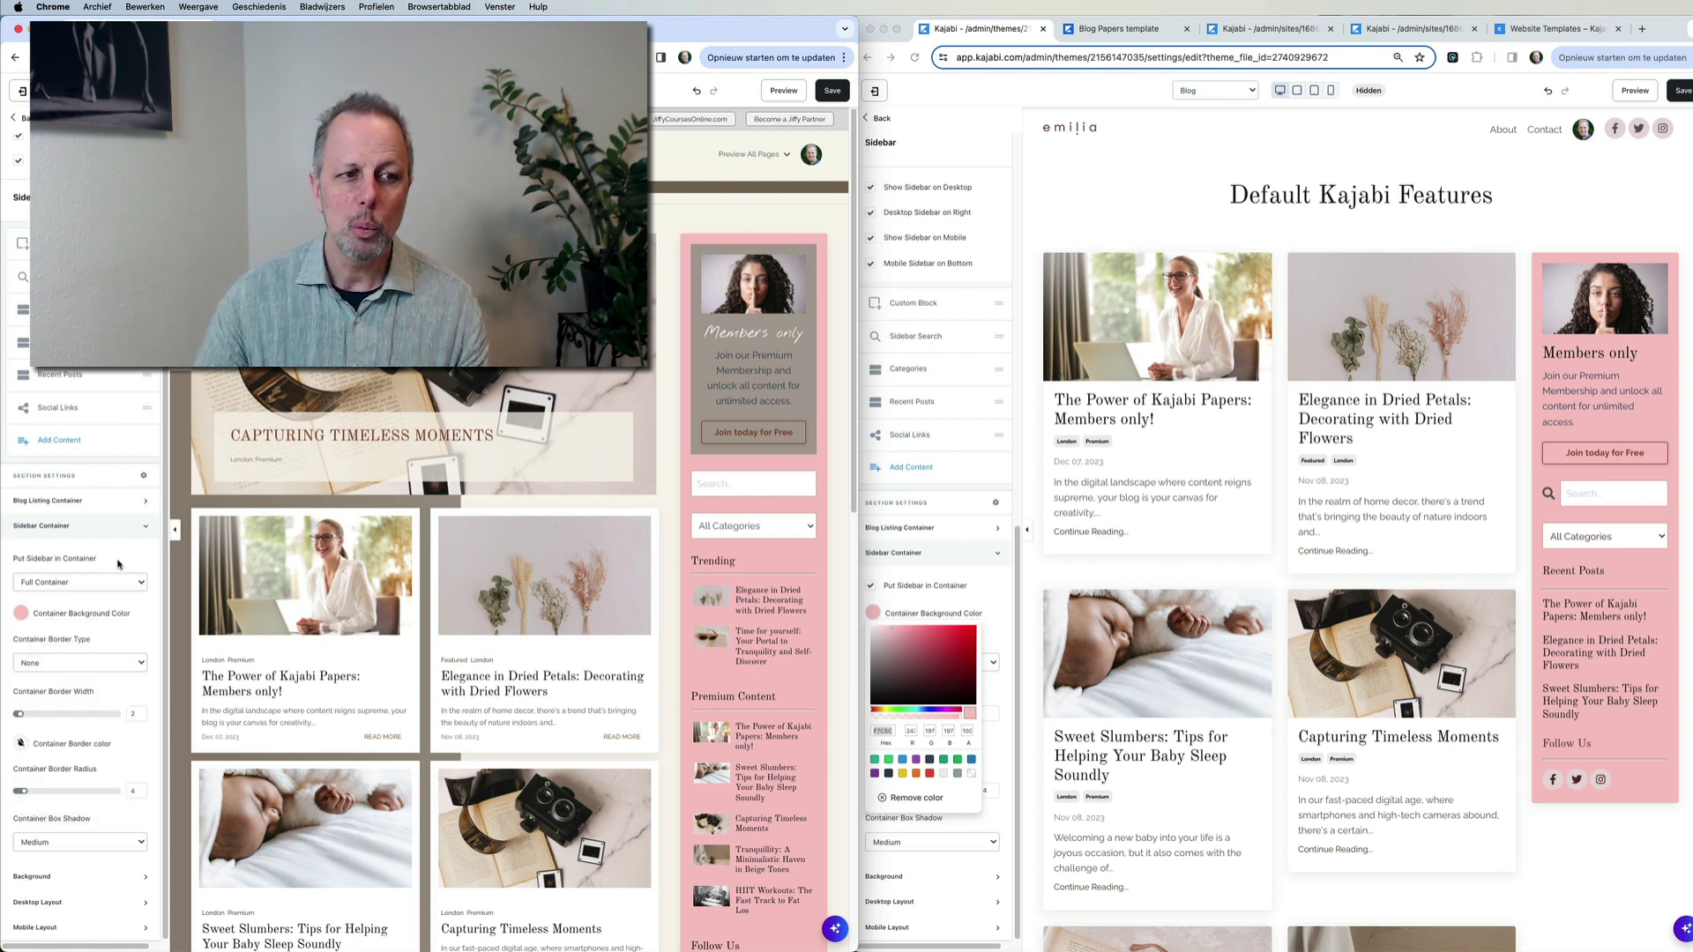
{"action": "left_click", "coordinate": [73, 589]}
{"action": "left_click", "coordinate": [73, 597]}
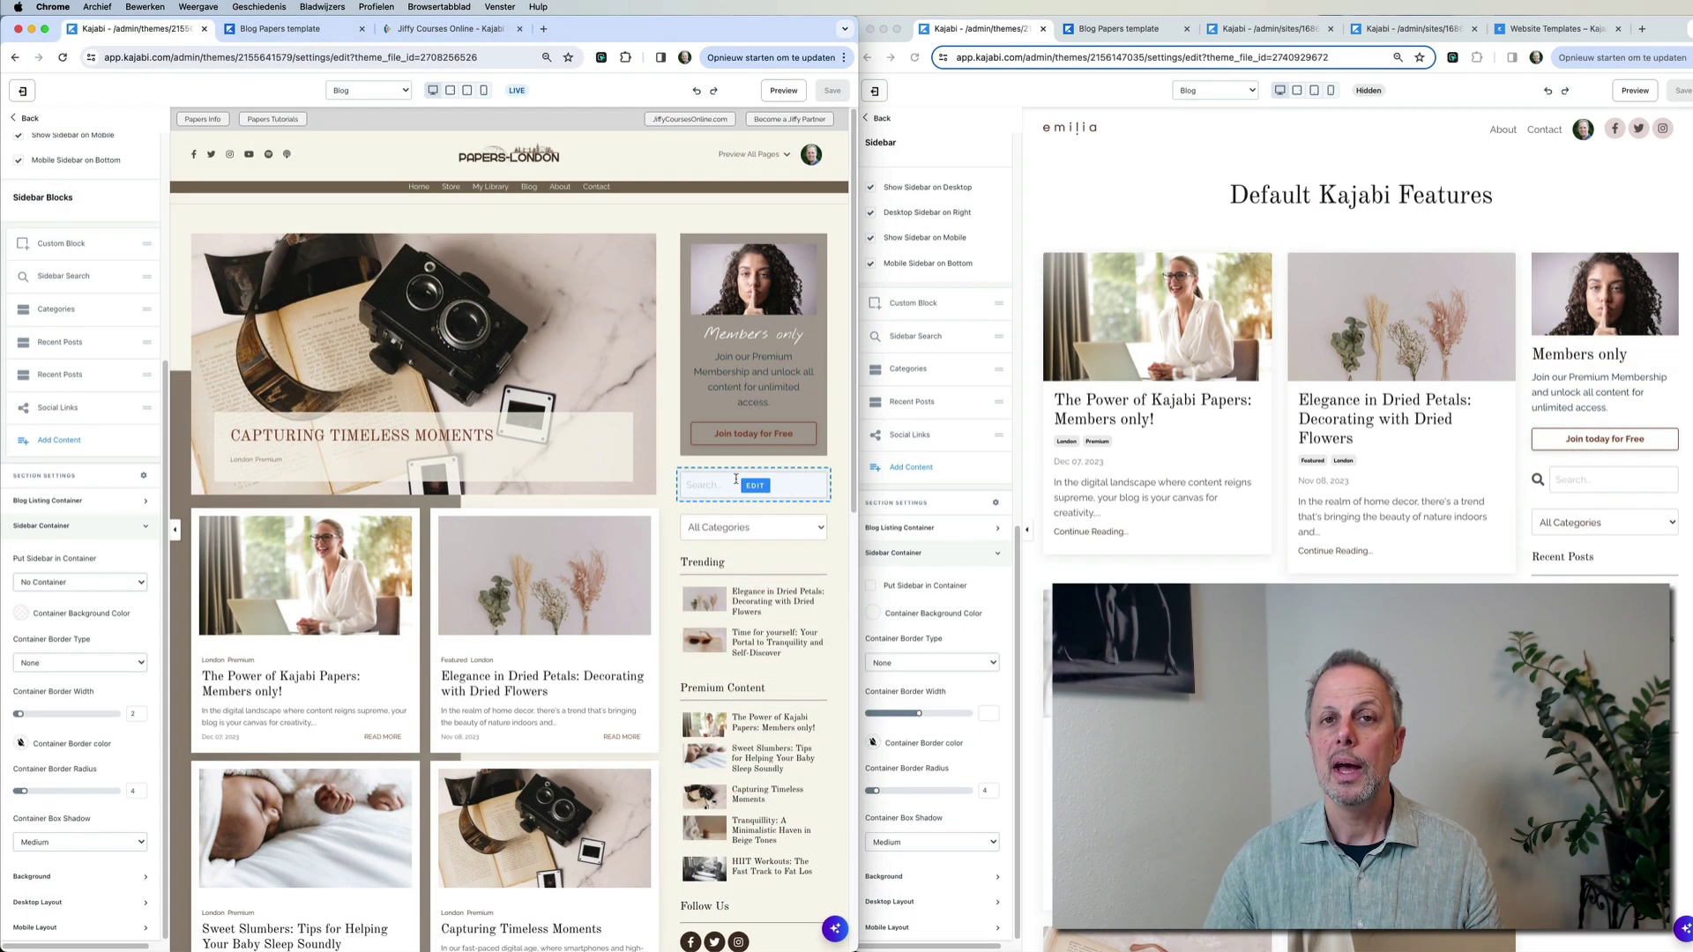
Open the Trending recent posts block in Papers-London and the Recent Posts block in the default template to compare their options
{"action": "left_click", "coordinate": [755, 612]}
{"action": "left_click", "coordinate": [1598, 582]}
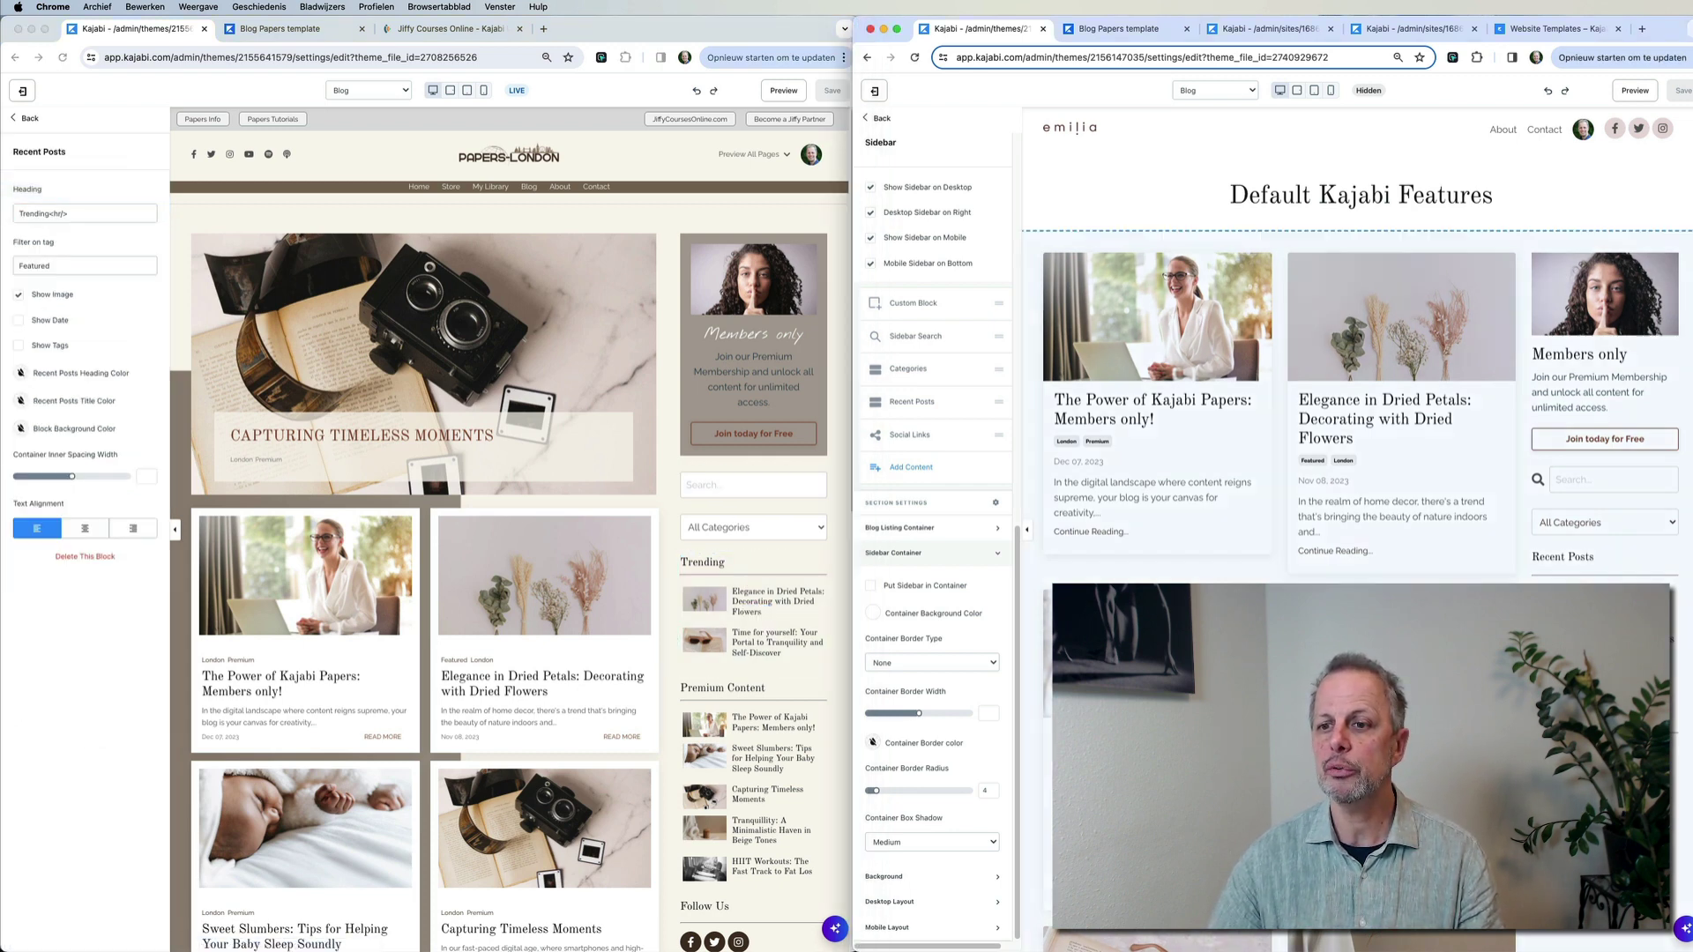
{"action": "scroll", "coordinate": [1605, 529], "scroll_direction": "down", "scroll_amount": 3}
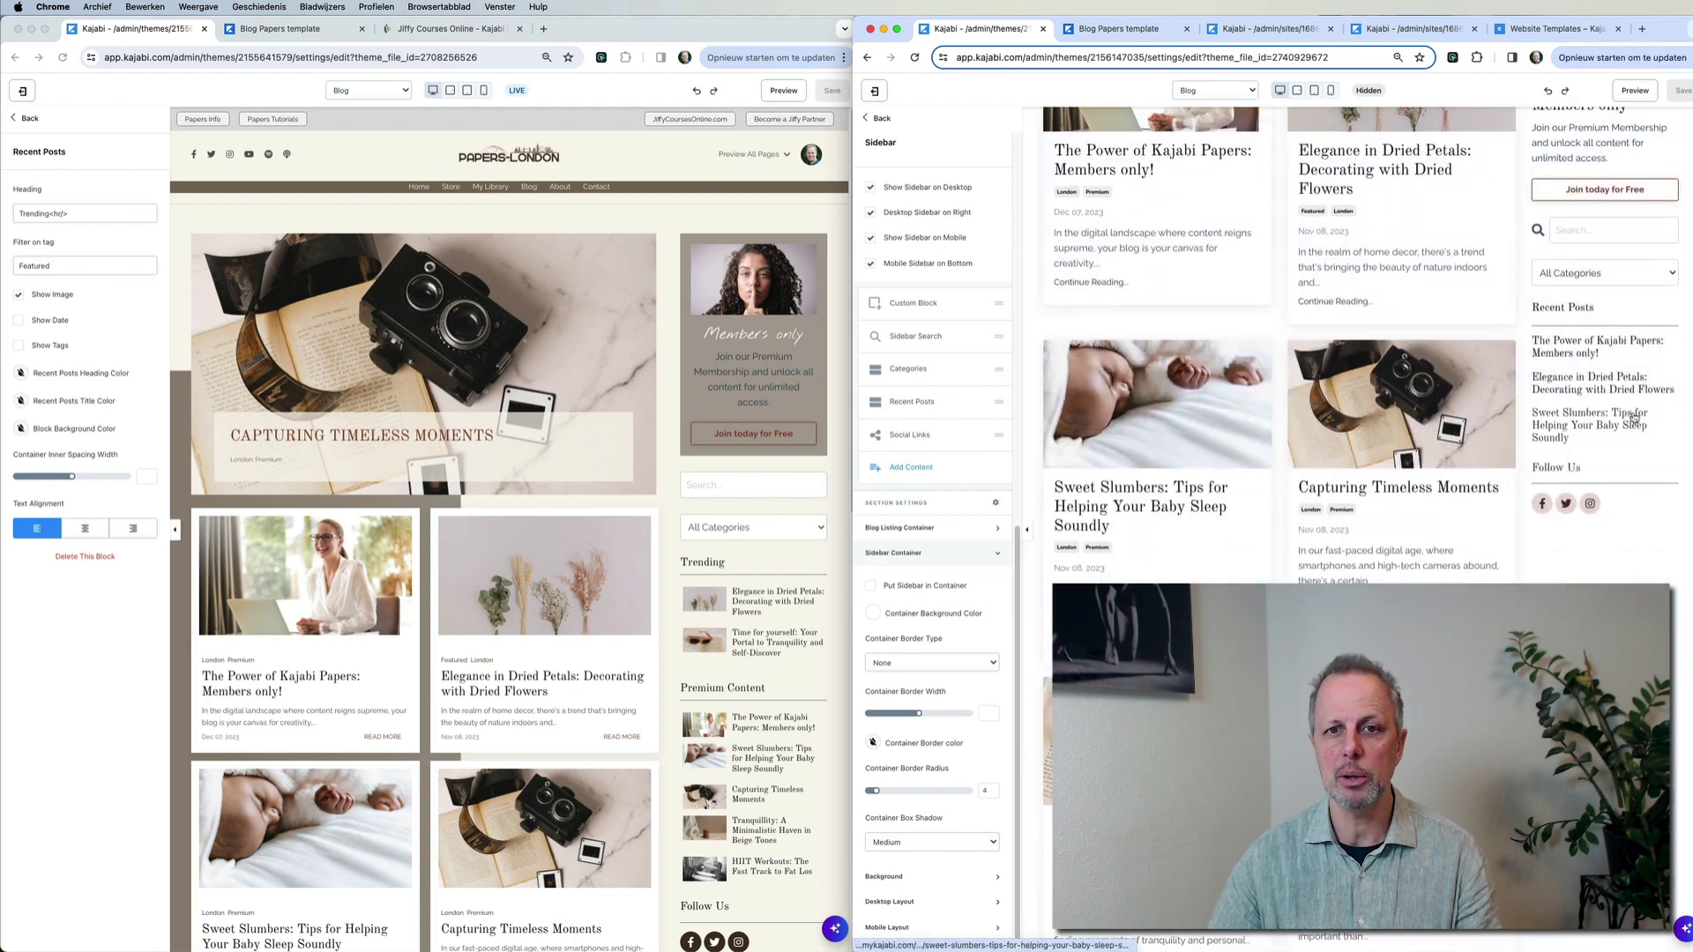
{"action": "left_click", "coordinate": [1633, 418]}
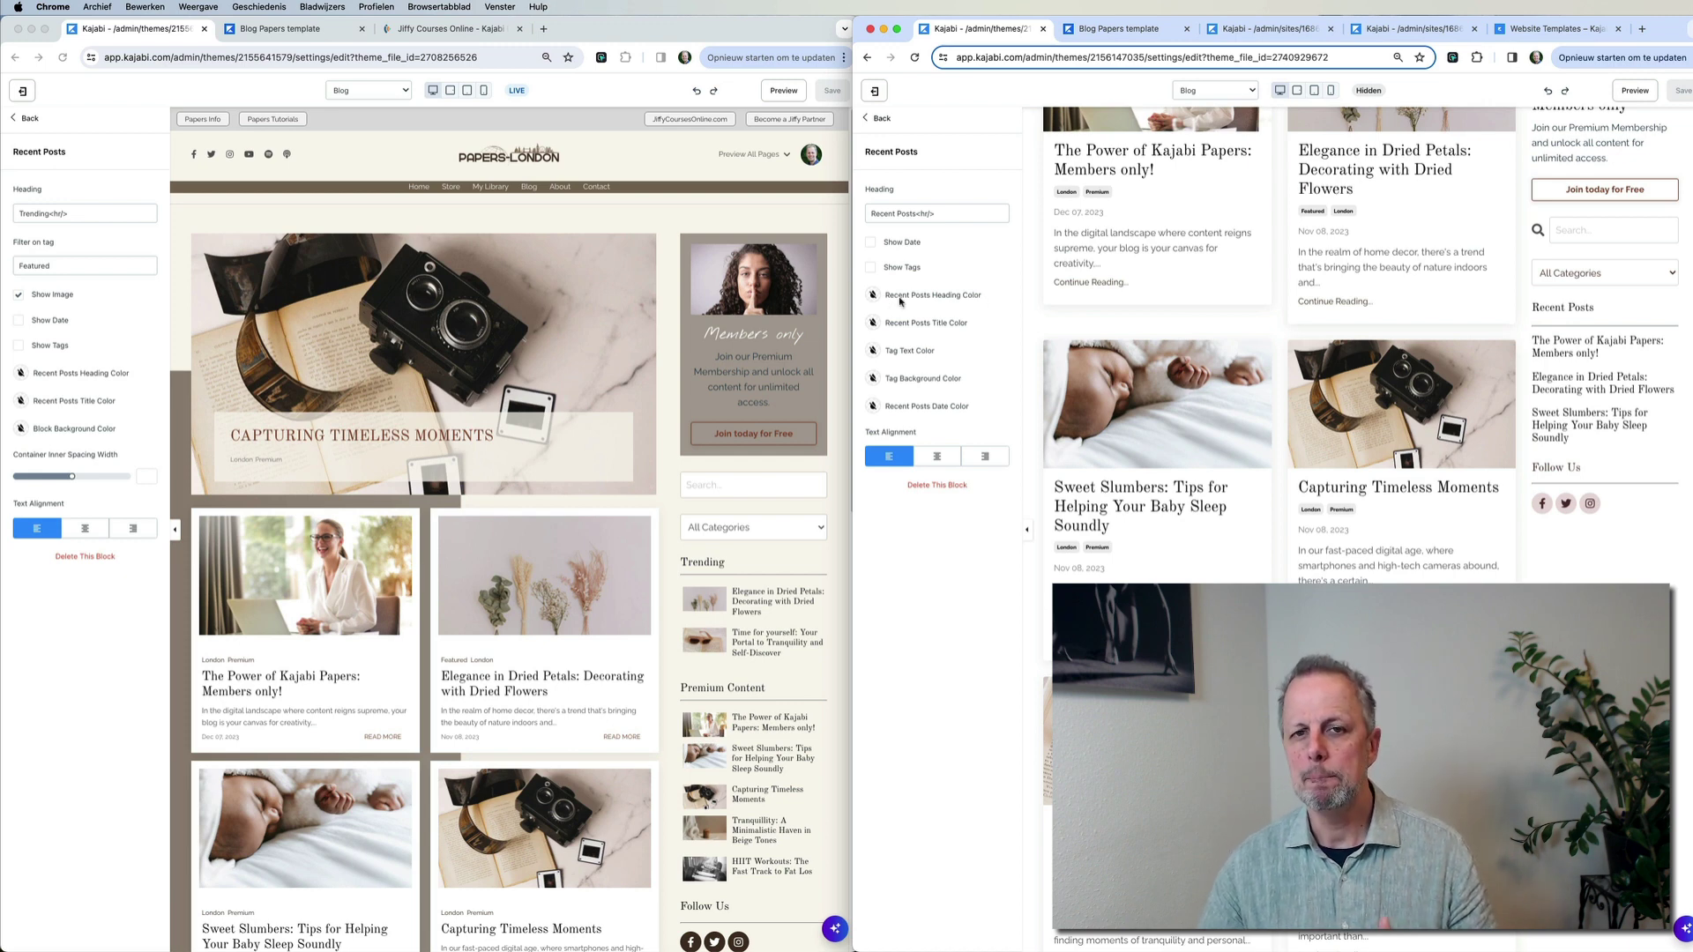
{"action": "left_click", "coordinate": [871, 242]}
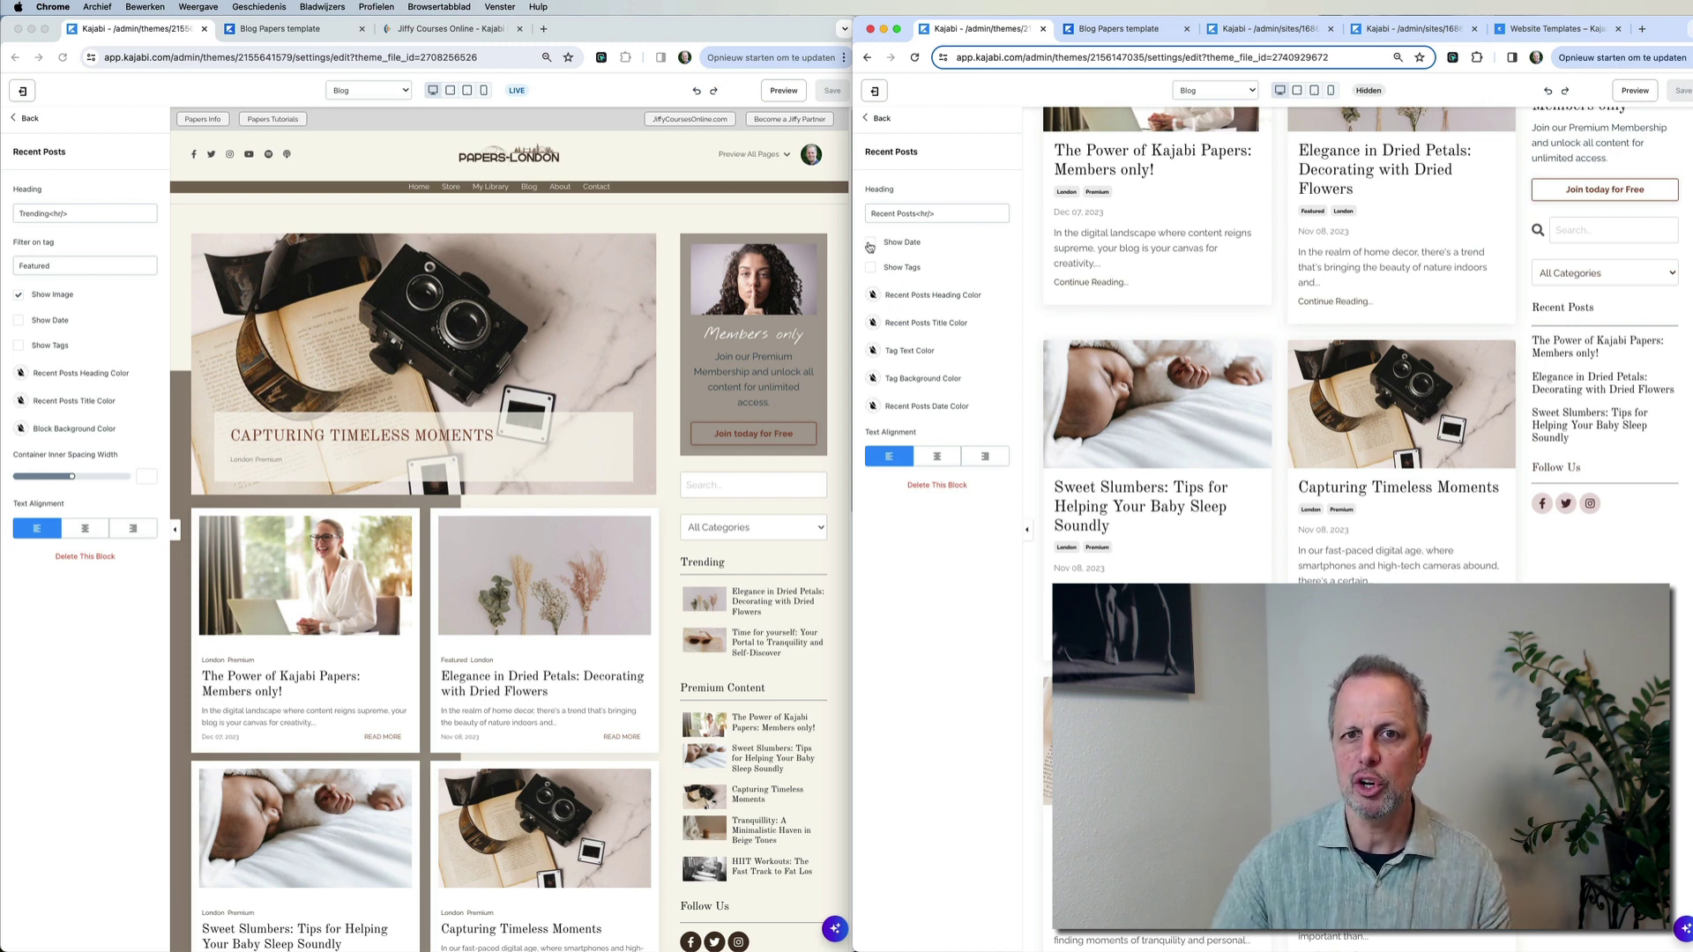
{"action": "left_click", "coordinate": [871, 242]}
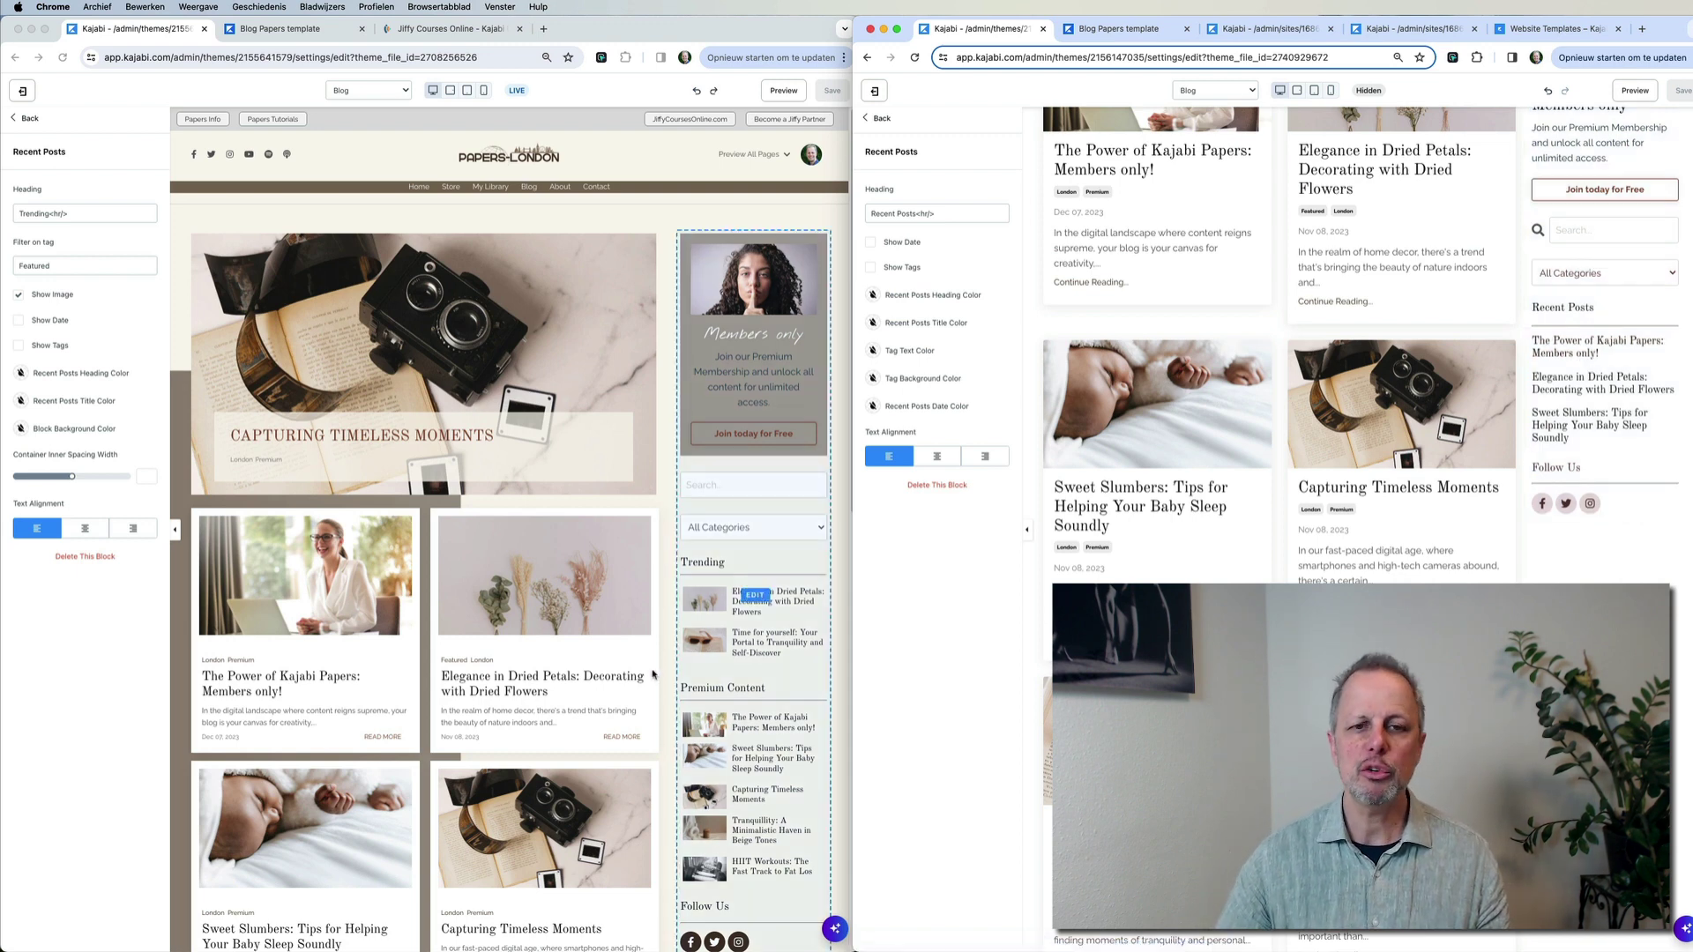
Clear the Featured tag filter of the Trending block to show all recent posts, and restore the Featured filter
{"action": "left_click", "coordinate": [67, 704]}
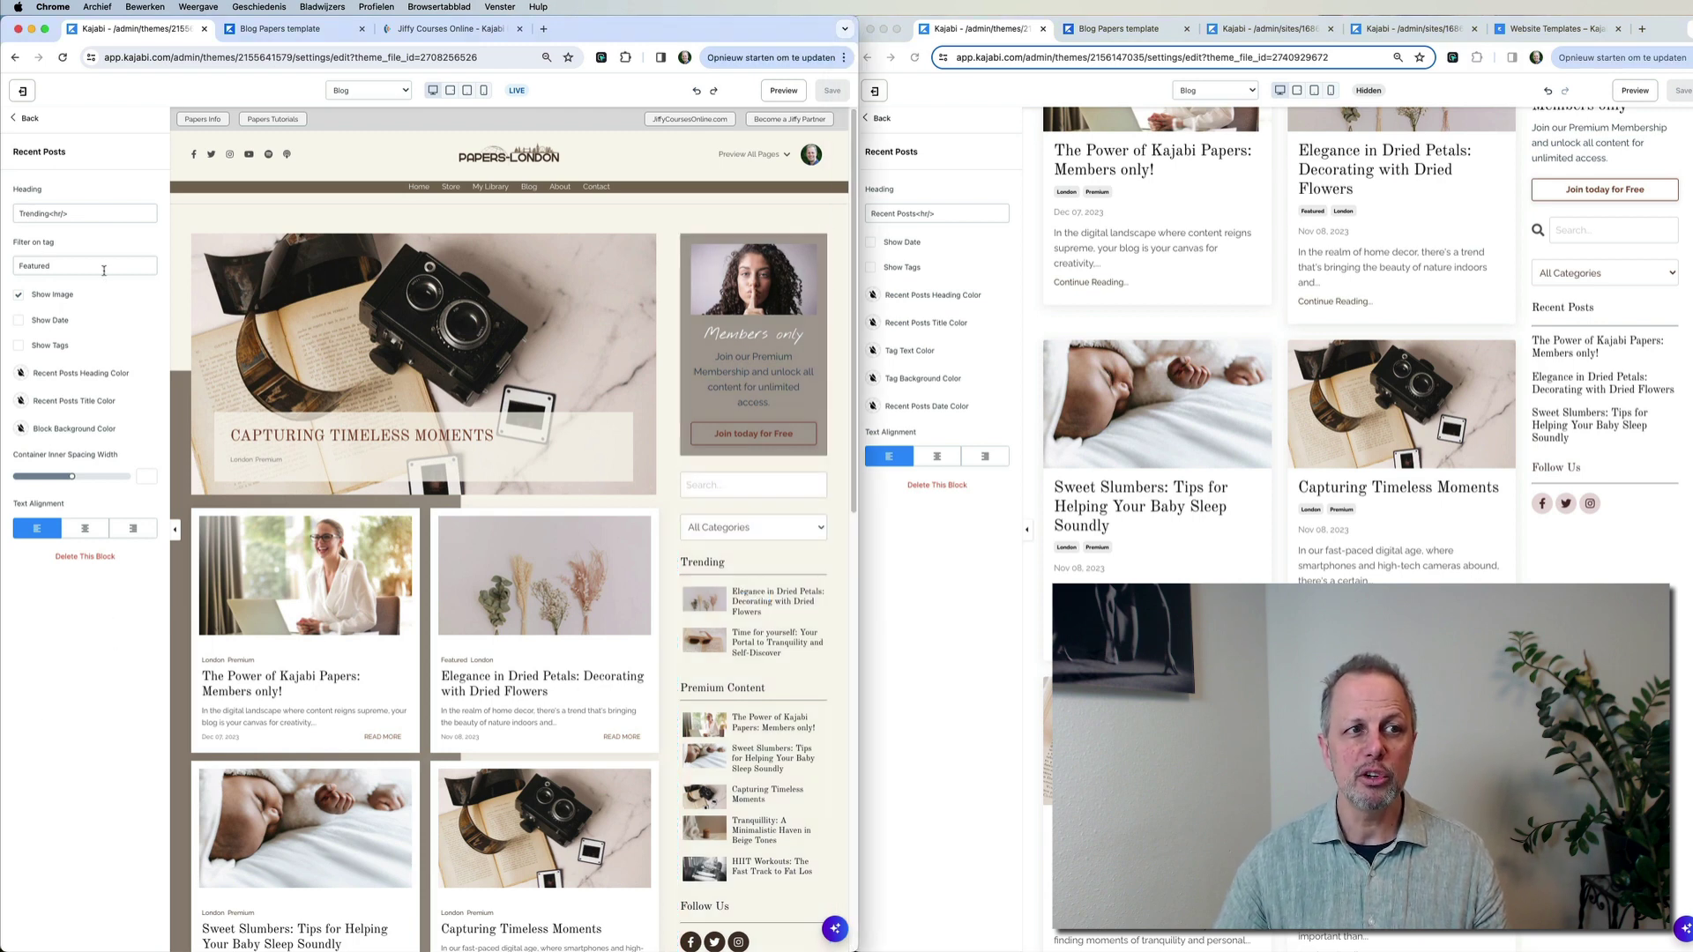
{"action": "left_click_drag", "start_coordinate": [104, 271], "coordinate": [3, 263]}
{"action": "key", "text": "super+c"}
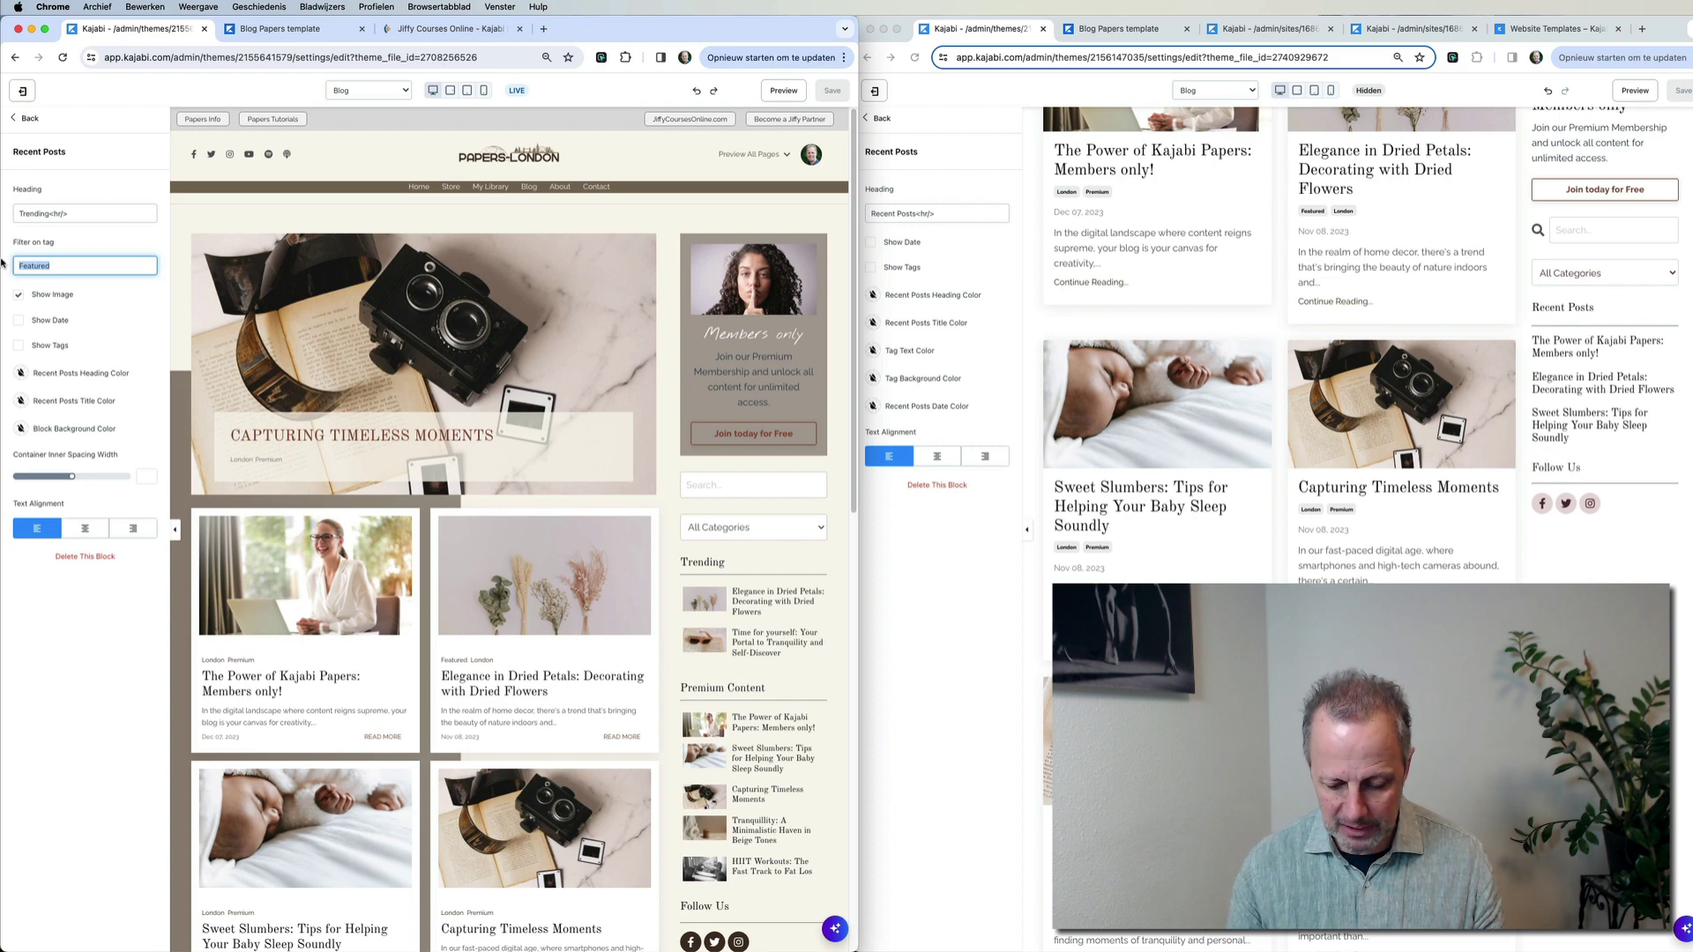
{"action": "key", "text": "BackSpace"}
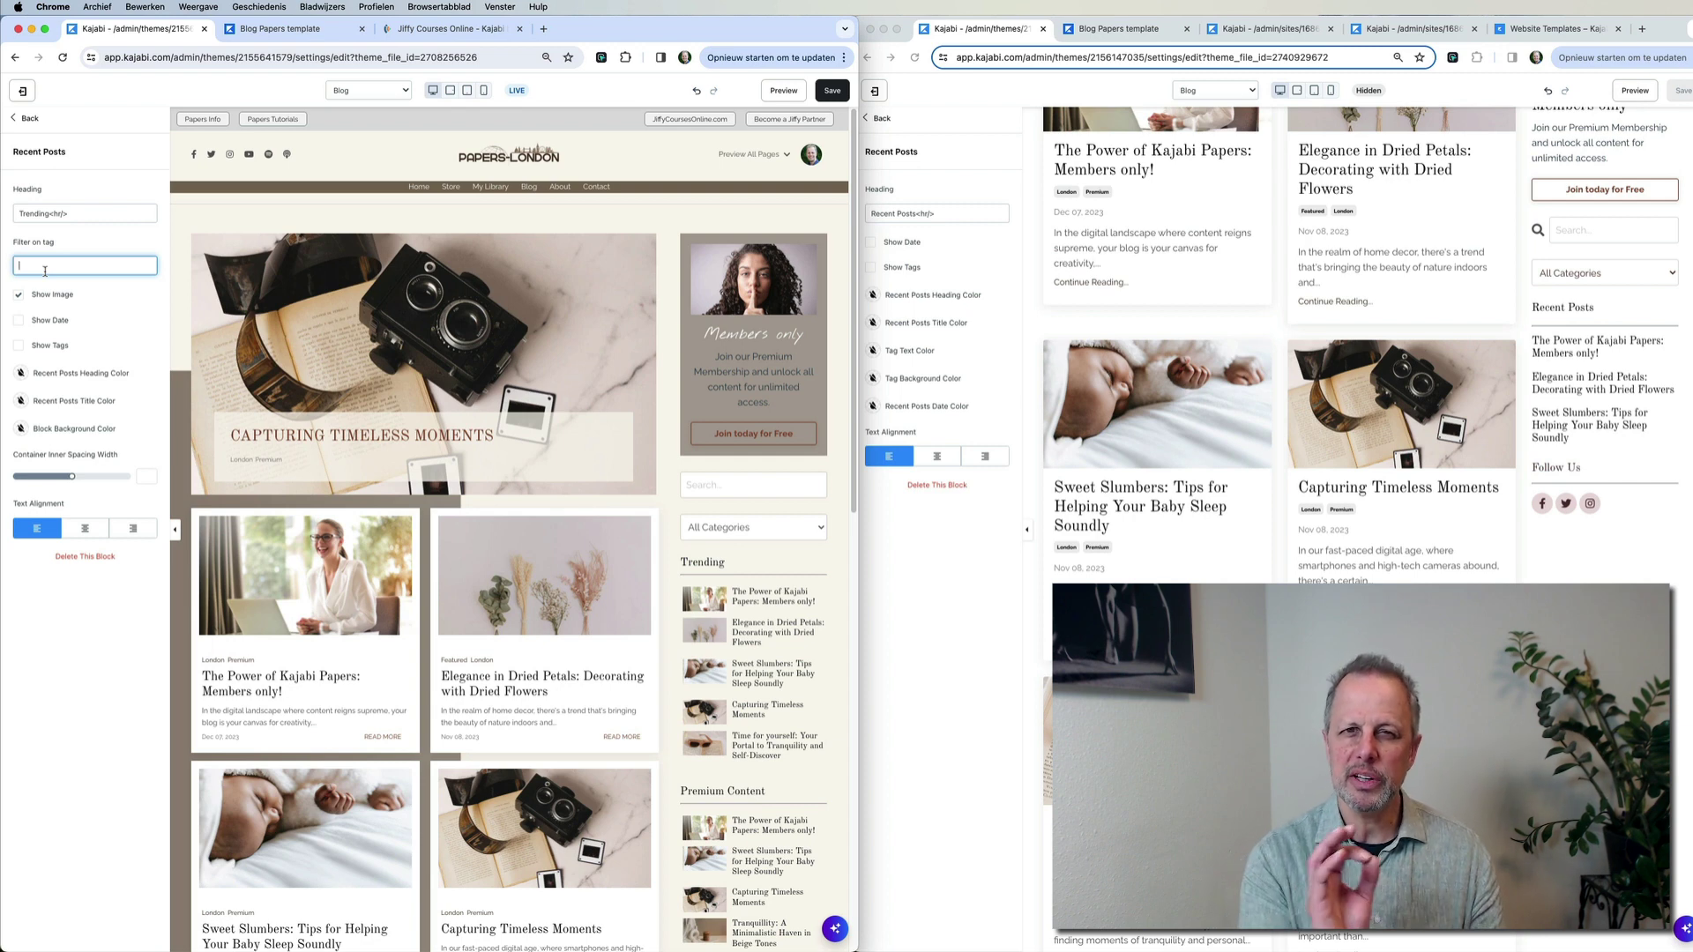
{"action": "key", "text": "super+v"}
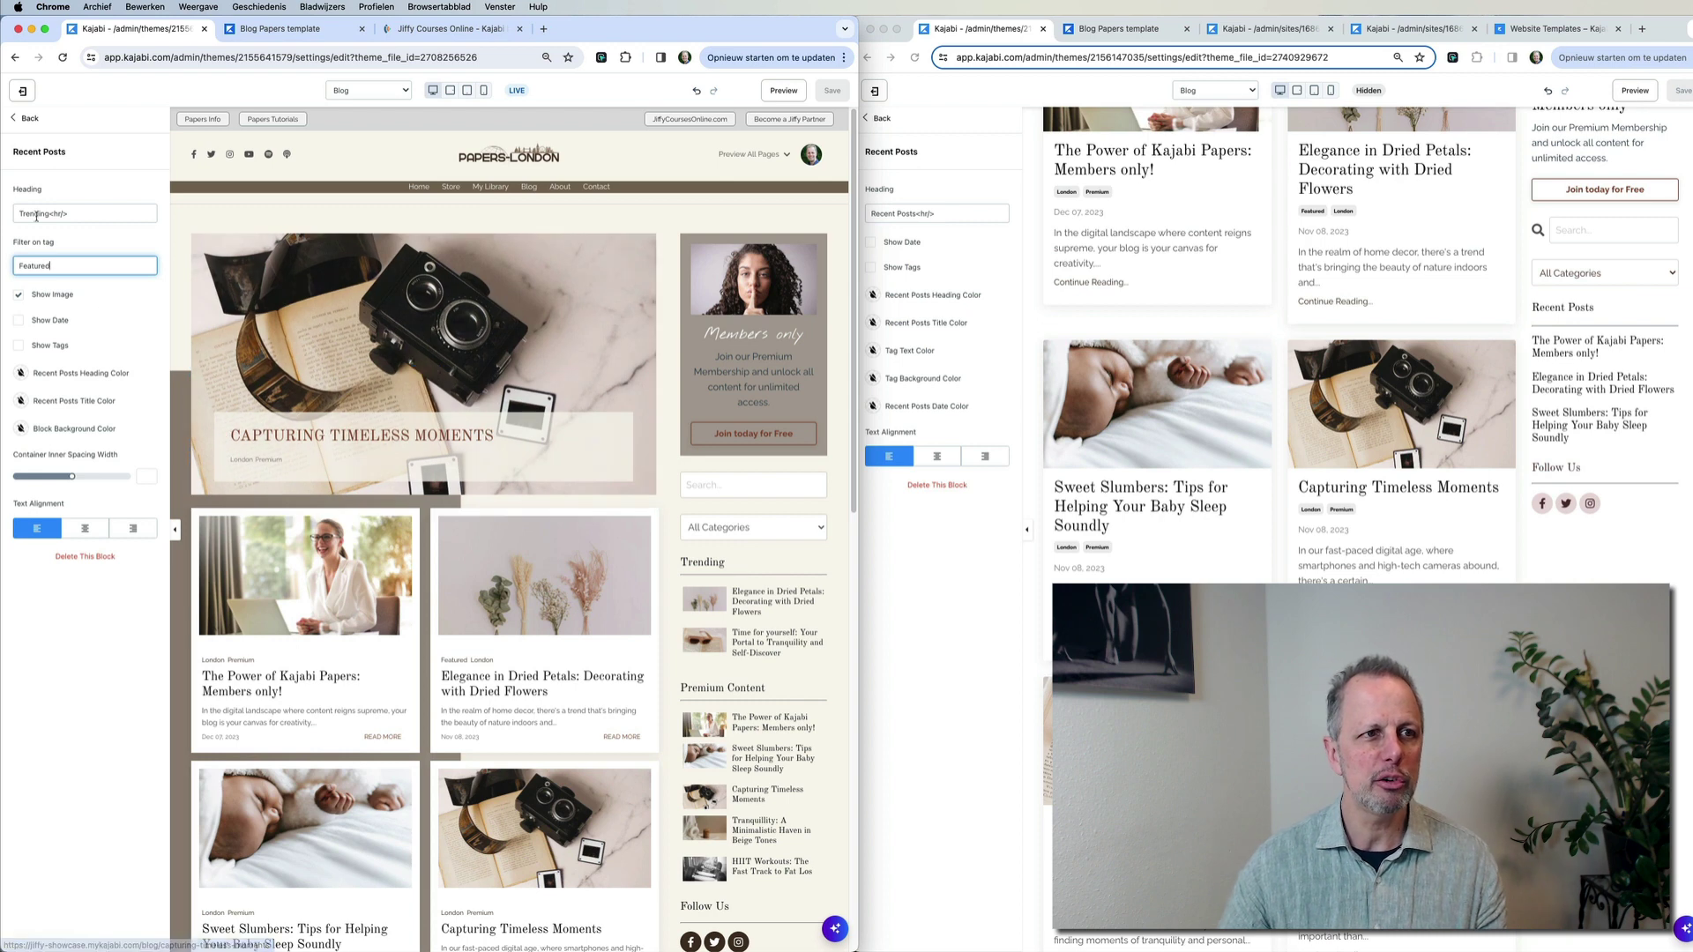
Filter the Trending block's posts on the London tag, and restore the Featured tag filter
{"action": "left_click_drag", "start_coordinate": [53, 265], "coordinate": [3, 265]}
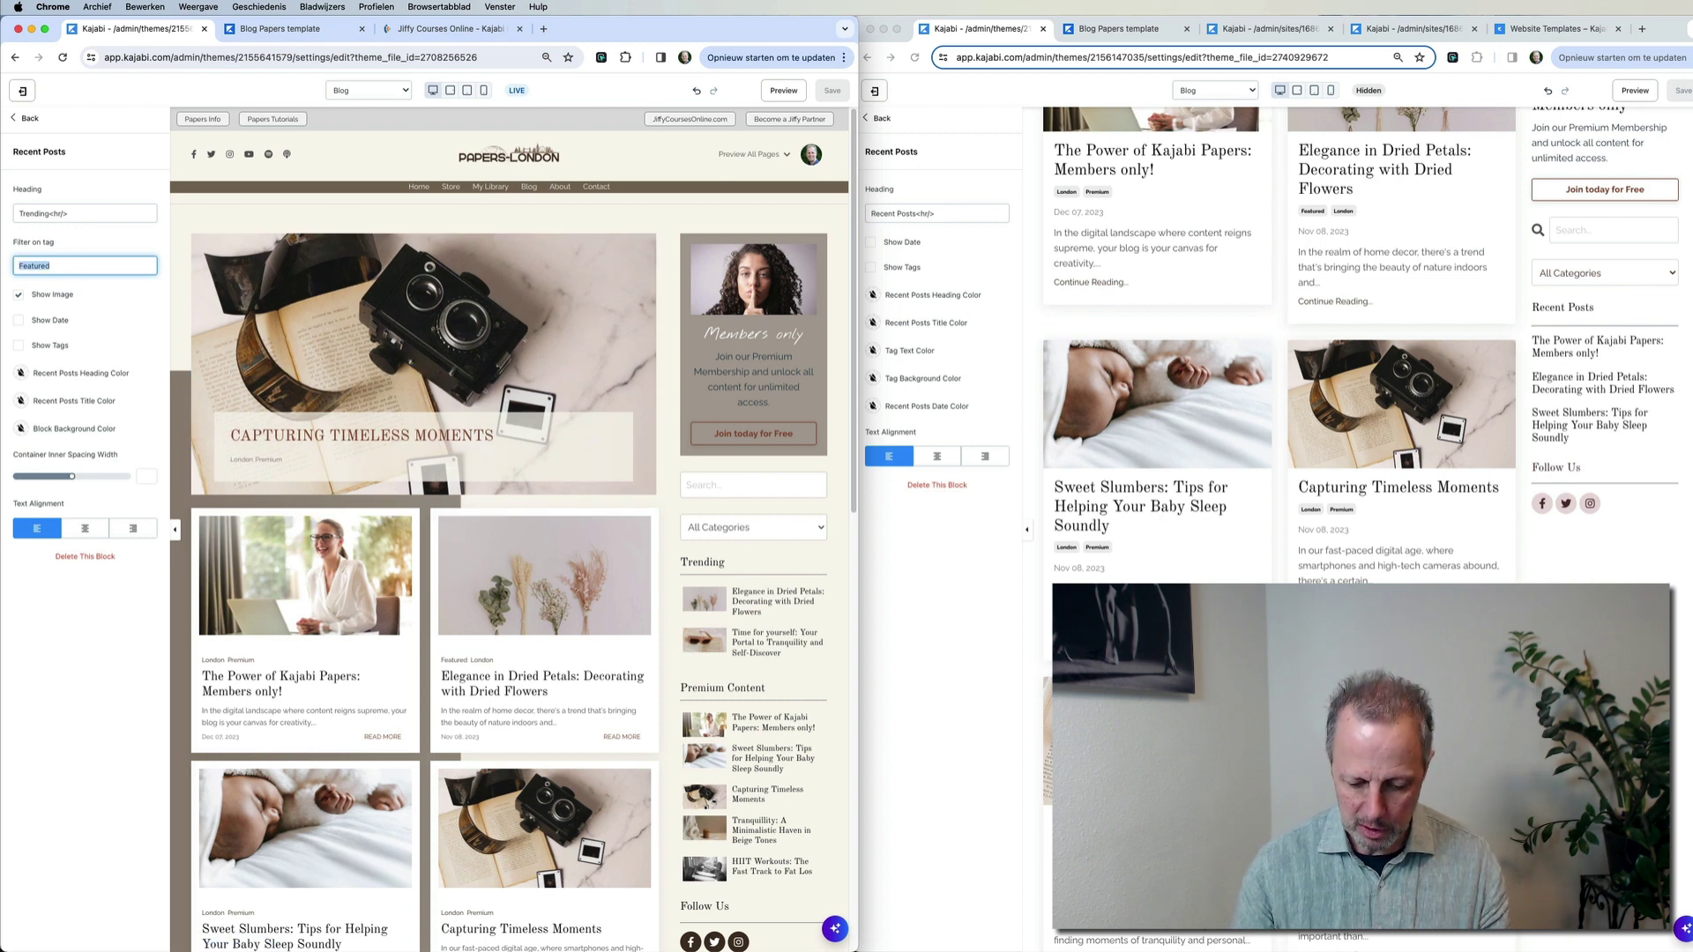
{"action": "type", "text": "London"}
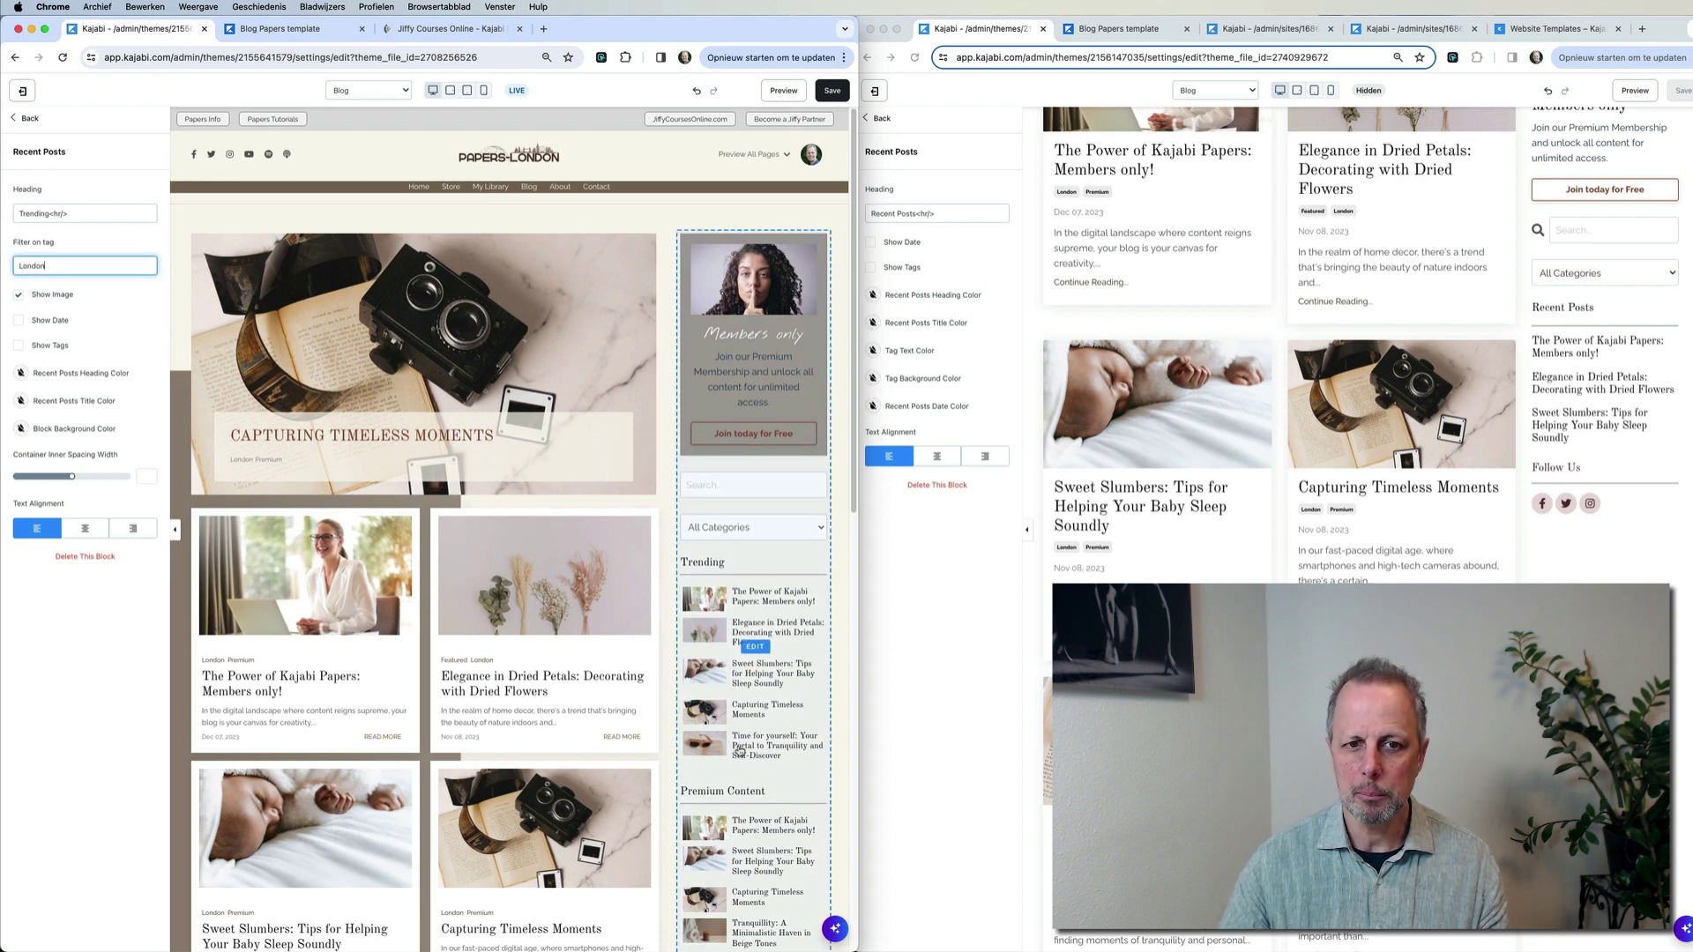
{"action": "left_click_drag", "start_coordinate": [82, 267], "coordinate": [5, 259]}
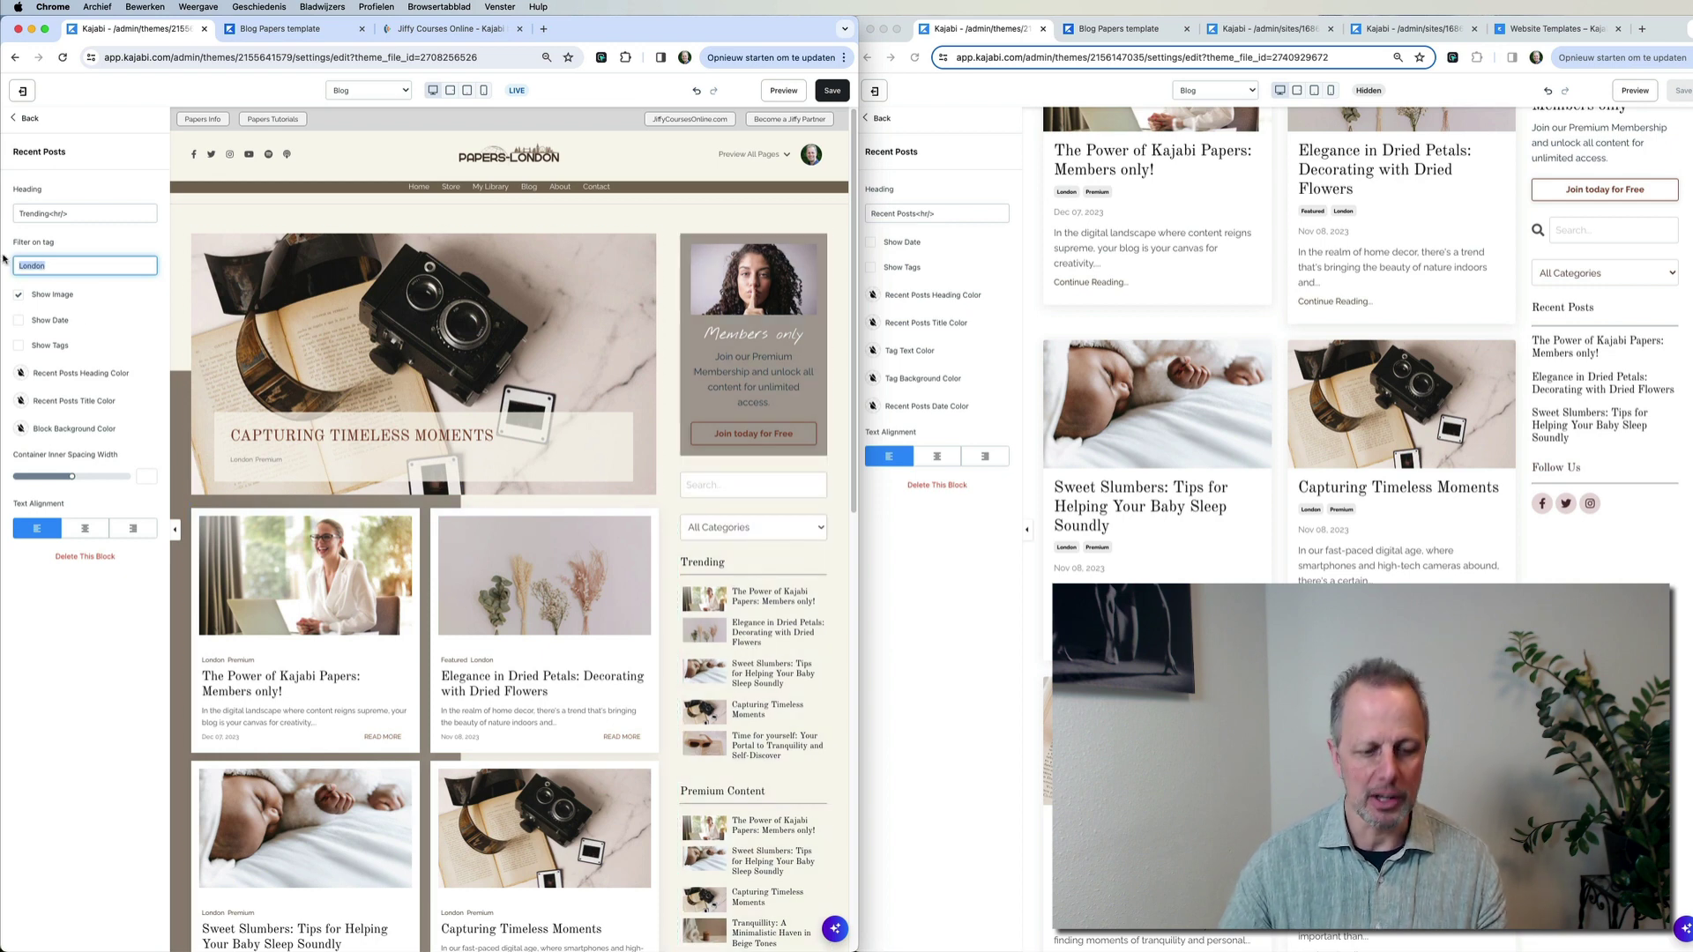
{"action": "type", "text": "fe"}
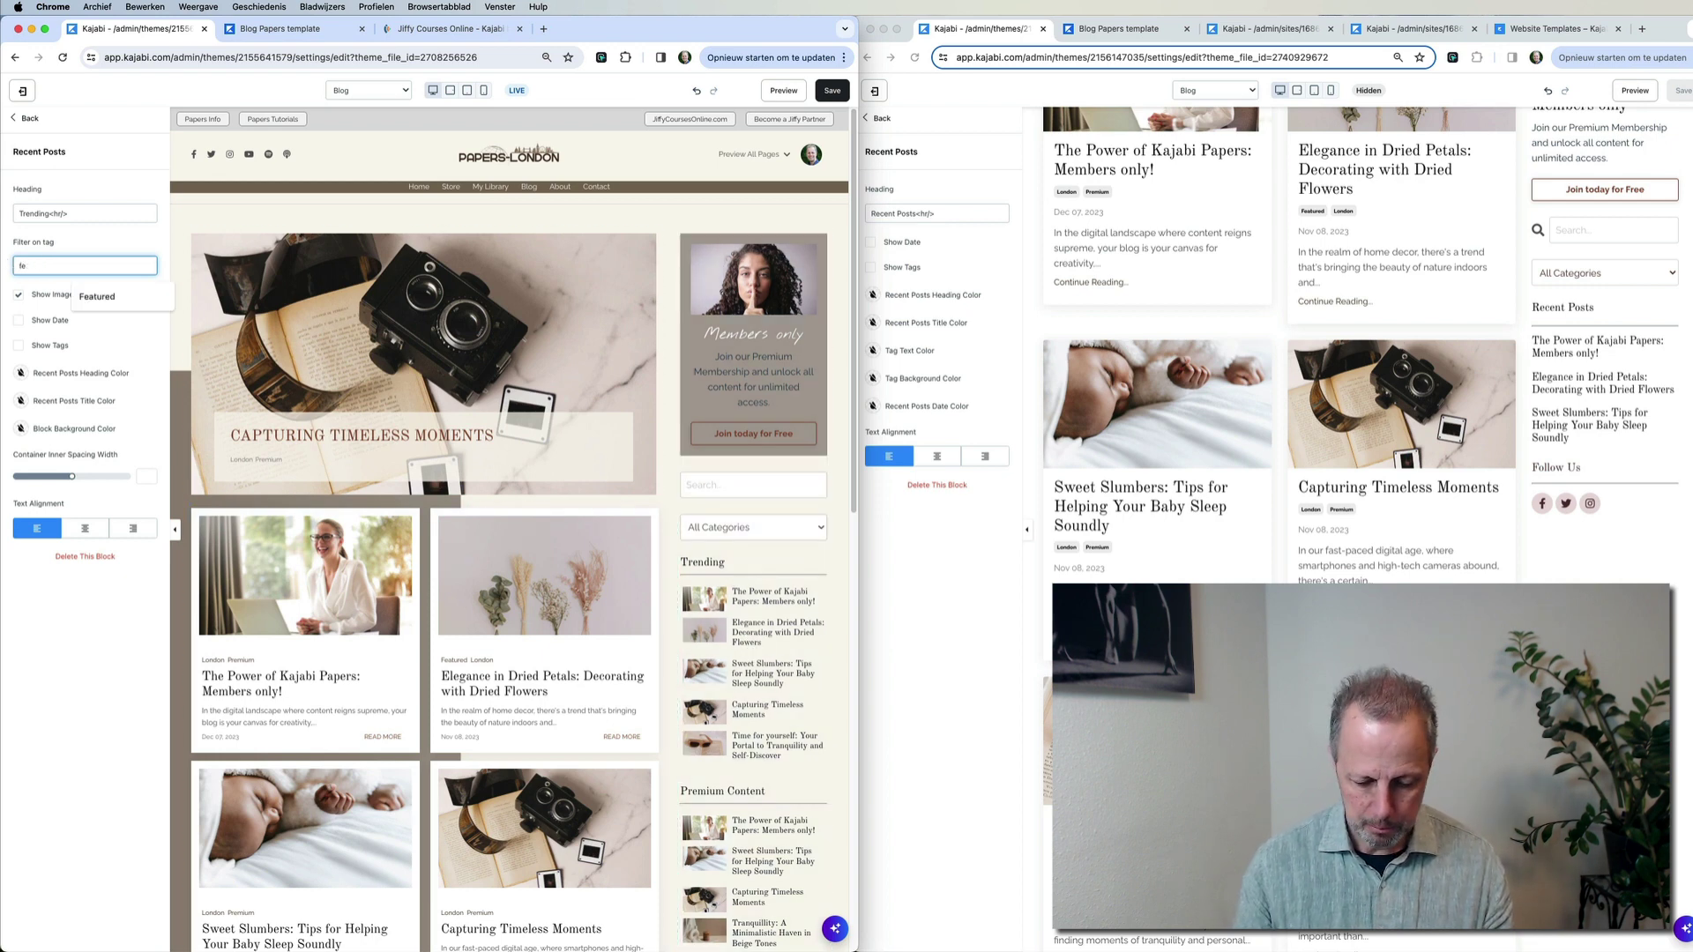
{"action": "key", "text": "BackSpace"}
{"action": "key", "text": "BackSpace"}
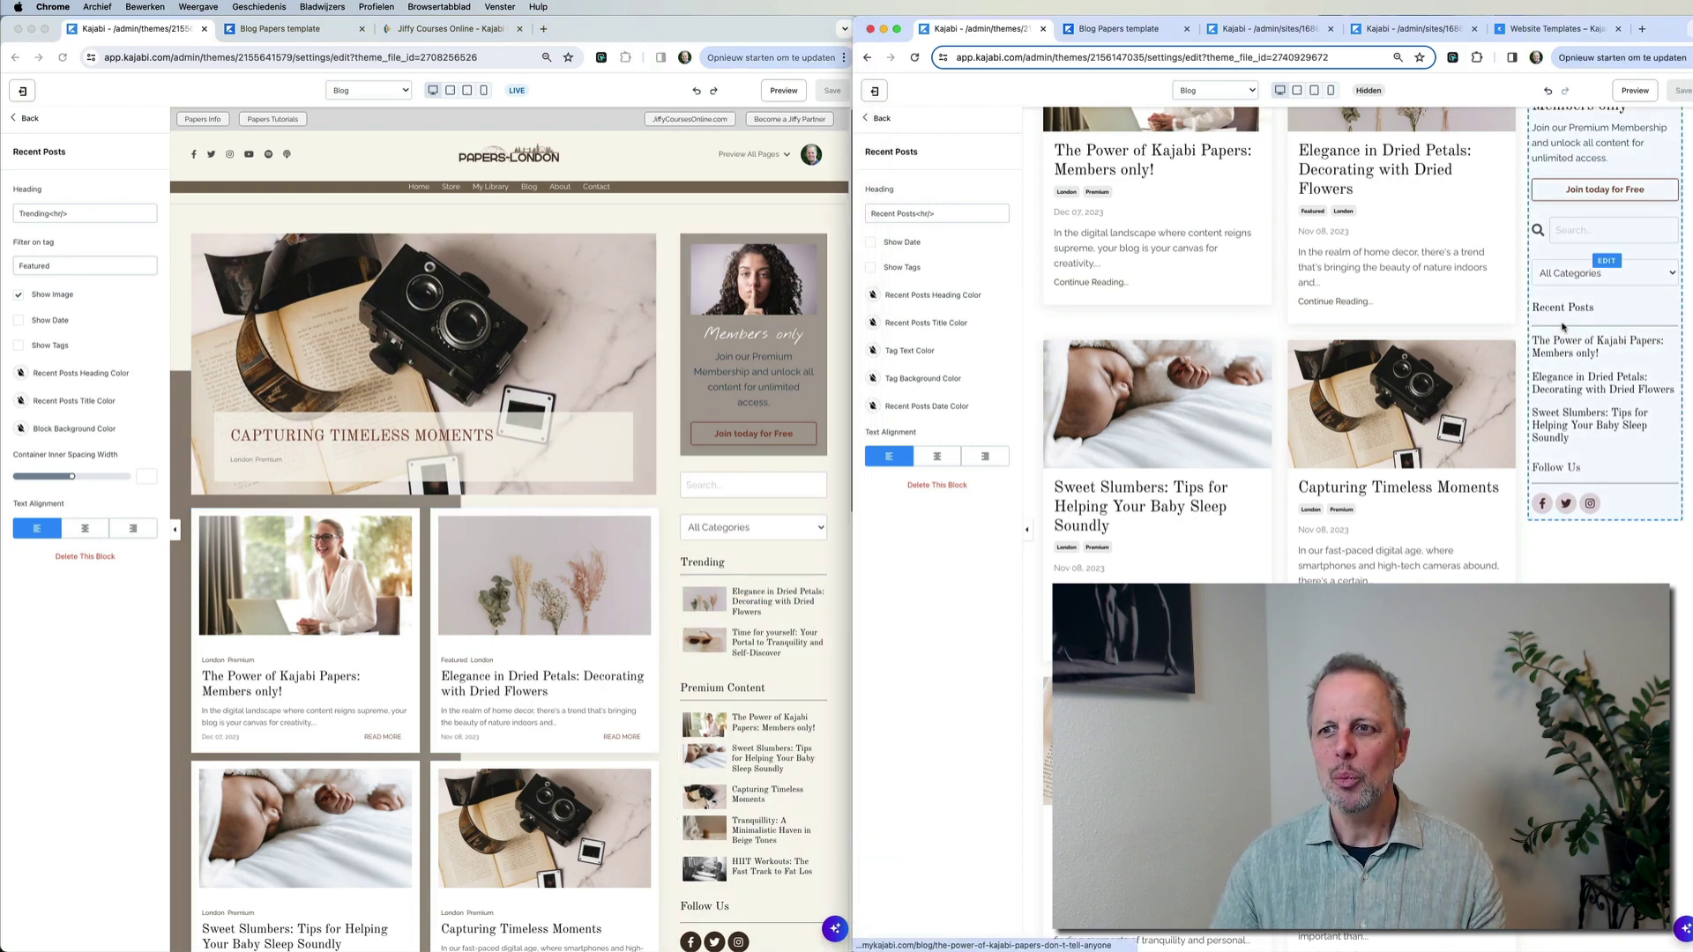
Turn off Show Image for the Trending posts in Papers-London, and turn it back on
{"action": "left_click", "coordinate": [1572, 406]}
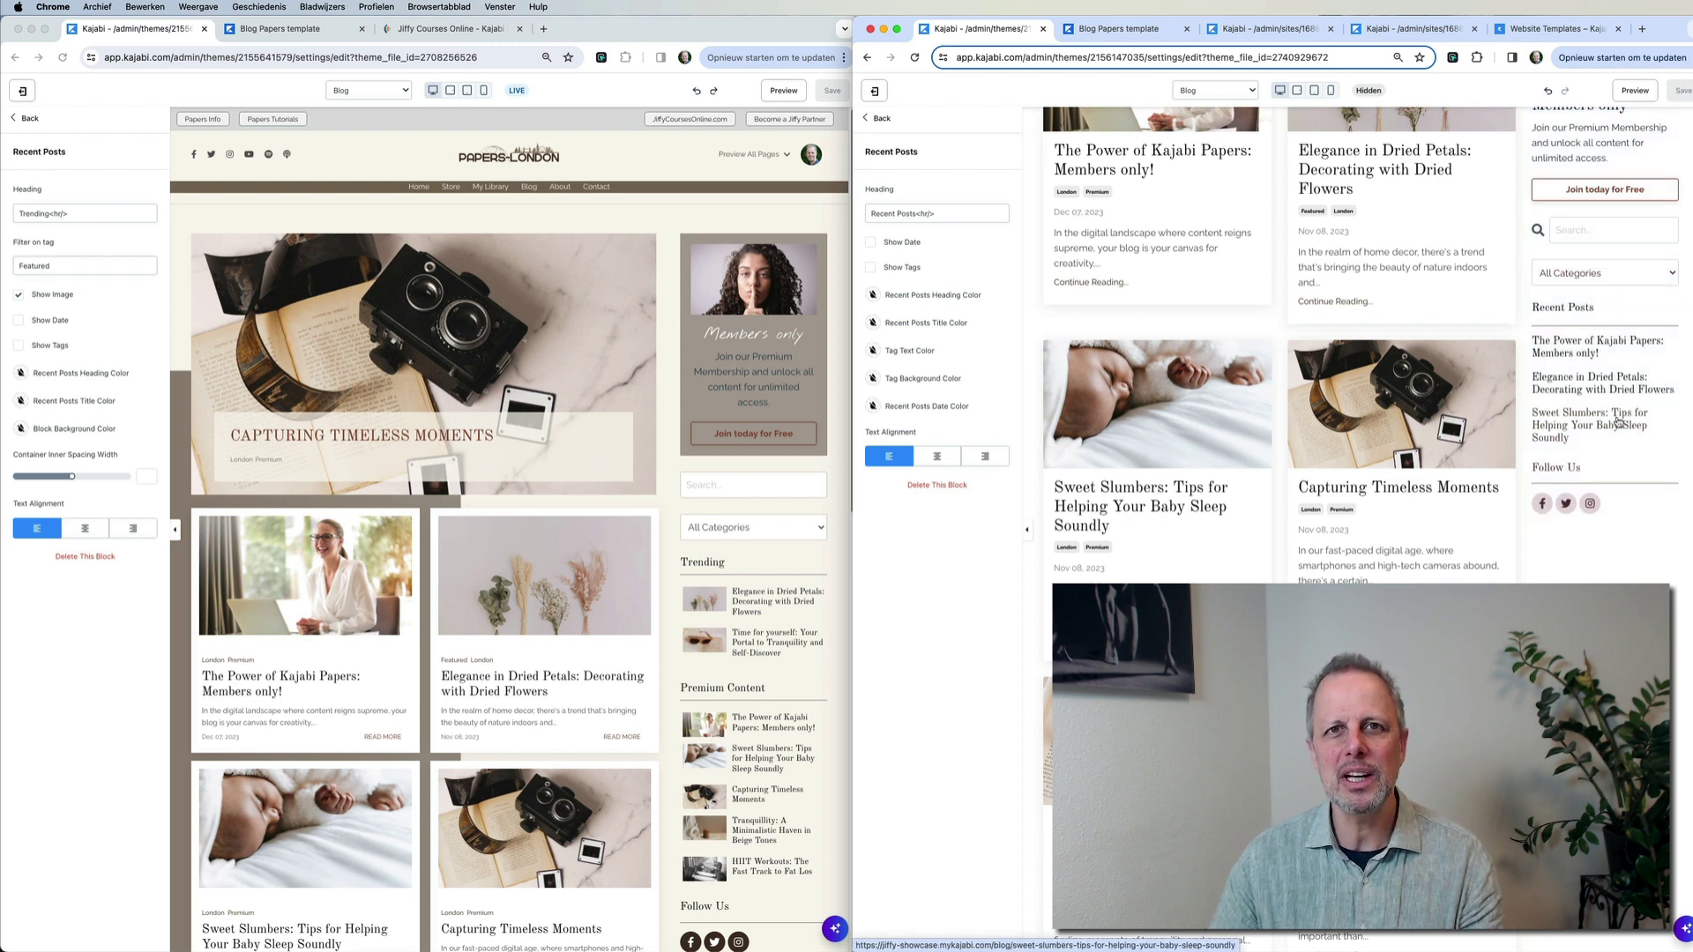
{"action": "left_click", "coordinate": [20, 298]}
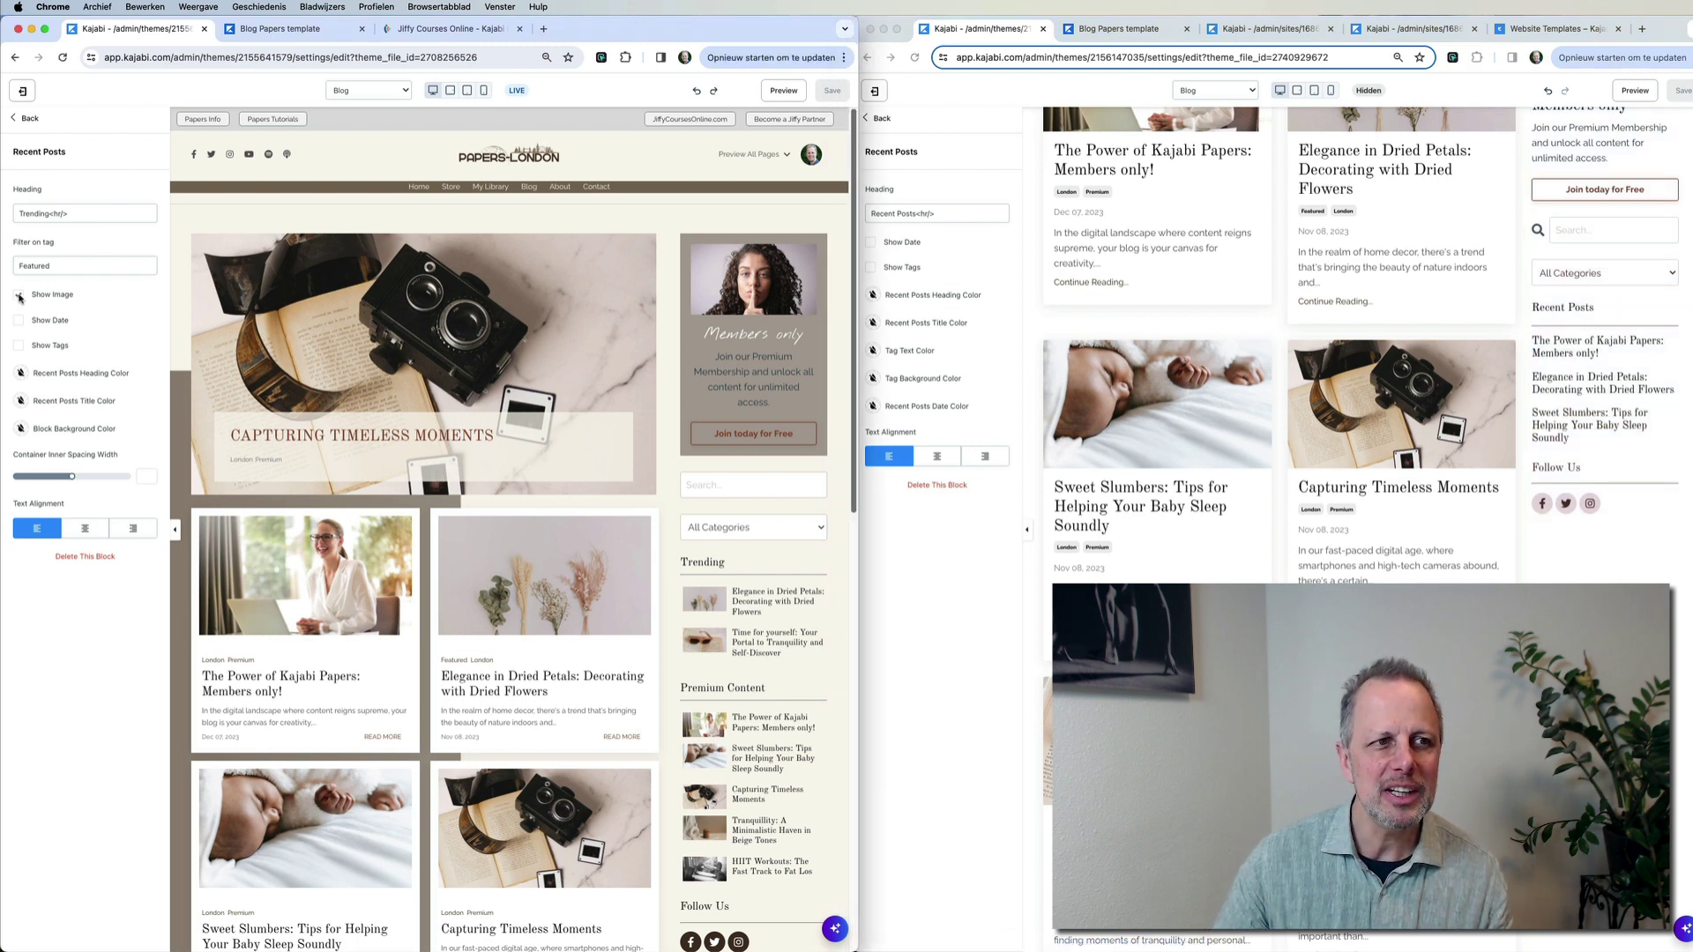
{"action": "left_click", "coordinate": [19, 296]}
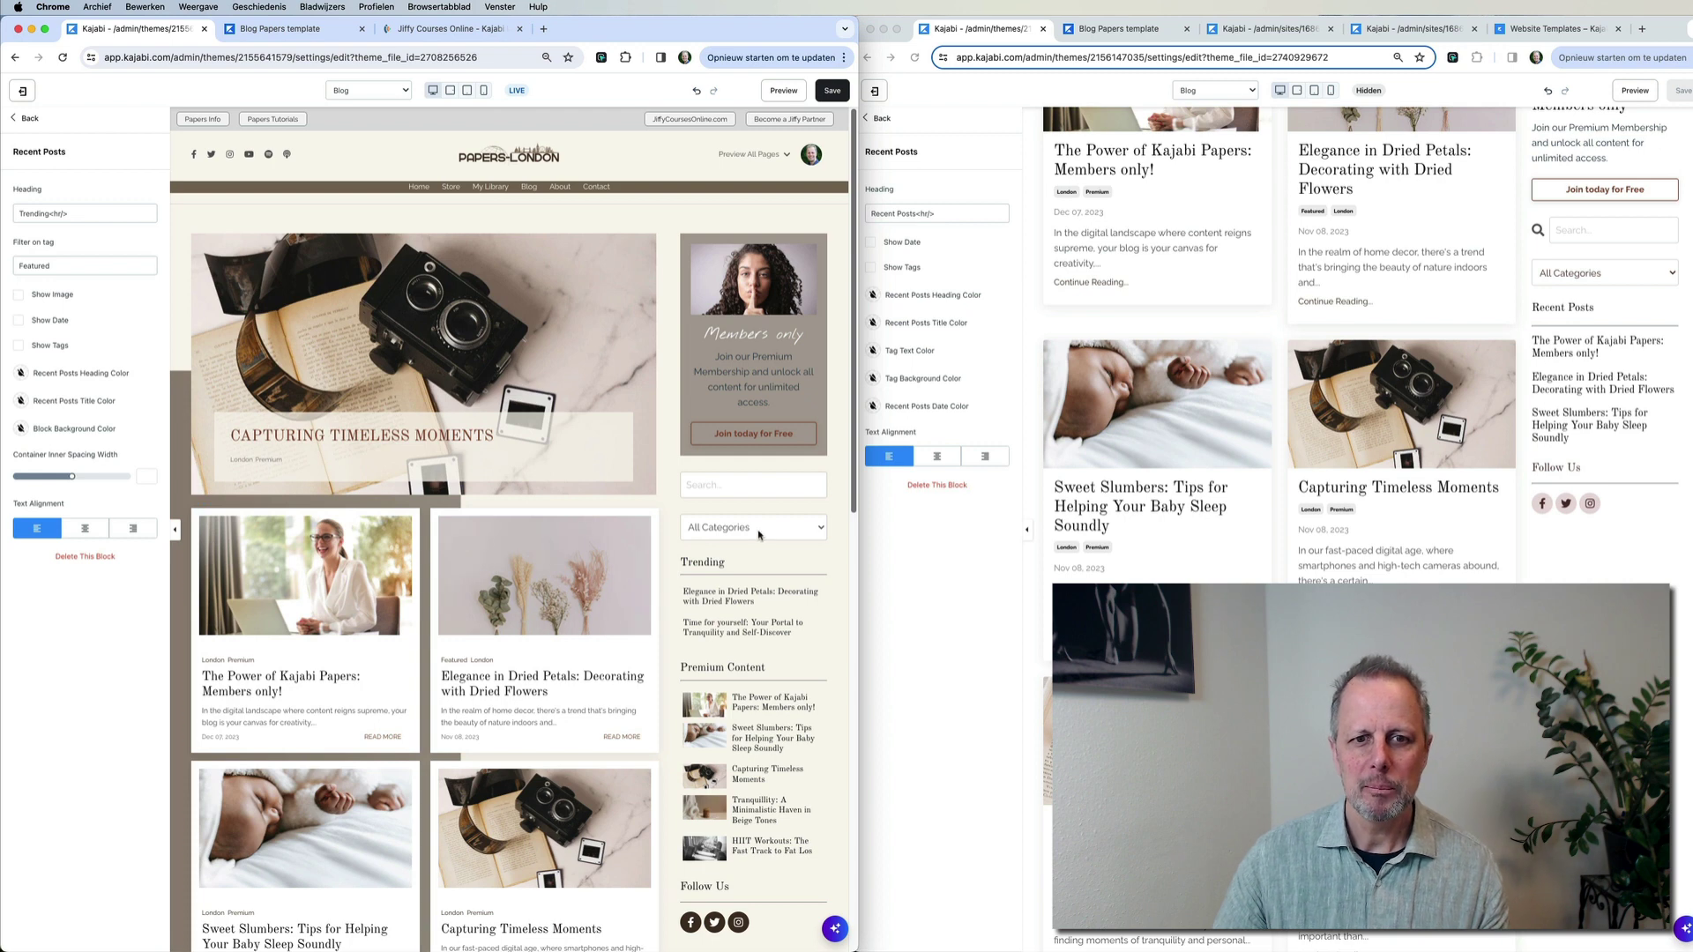
{"action": "left_click", "coordinate": [20, 296]}
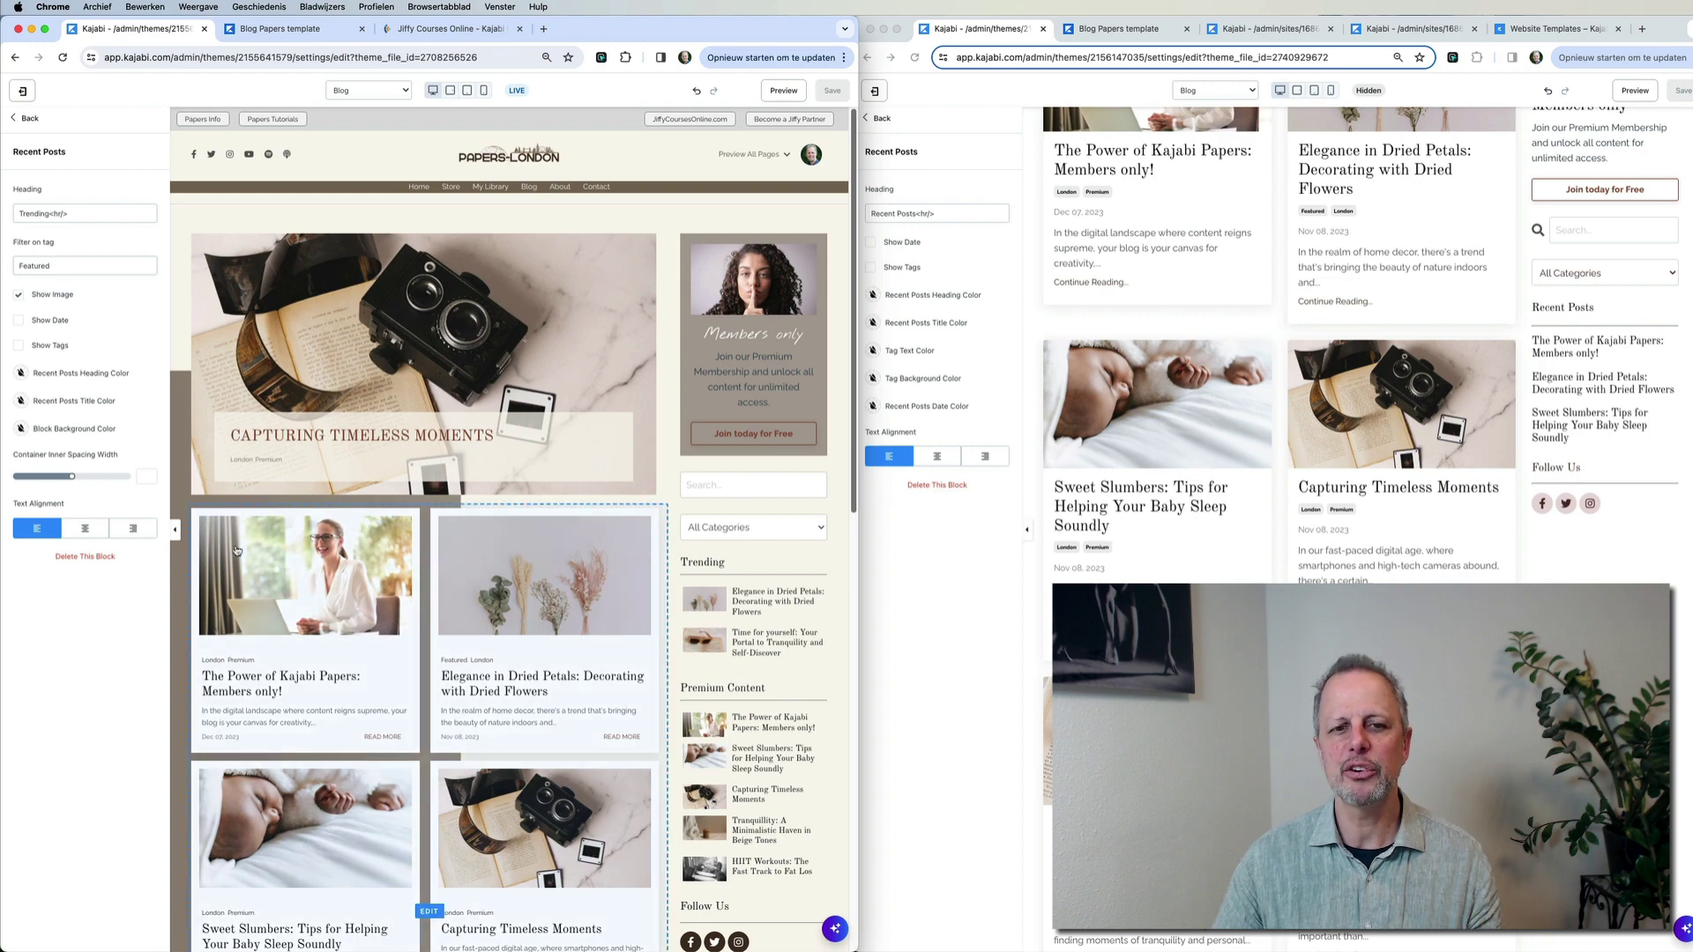
Open the first Selected Articles blog post block in both templates to compare their Post Number and Post ID number options
{"action": "scroll", "coordinate": [259, 560], "scroll_direction": "down", "scroll_amount": 3}
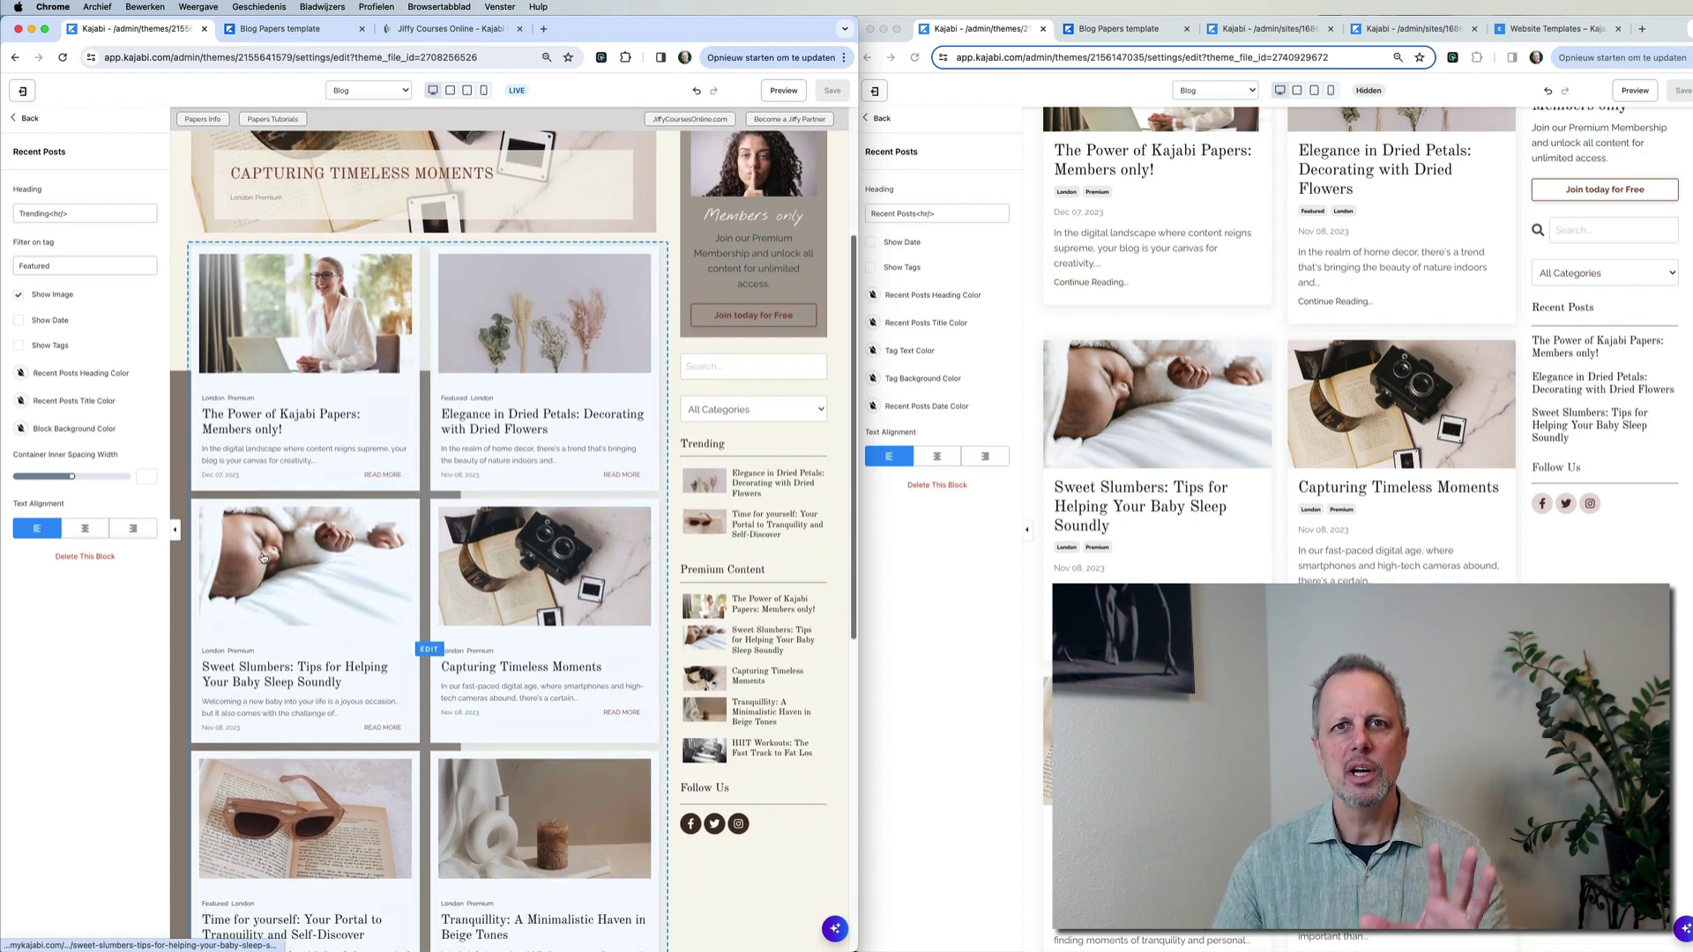
{"action": "scroll", "coordinate": [259, 561], "scroll_direction": "up", "scroll_amount": 3}
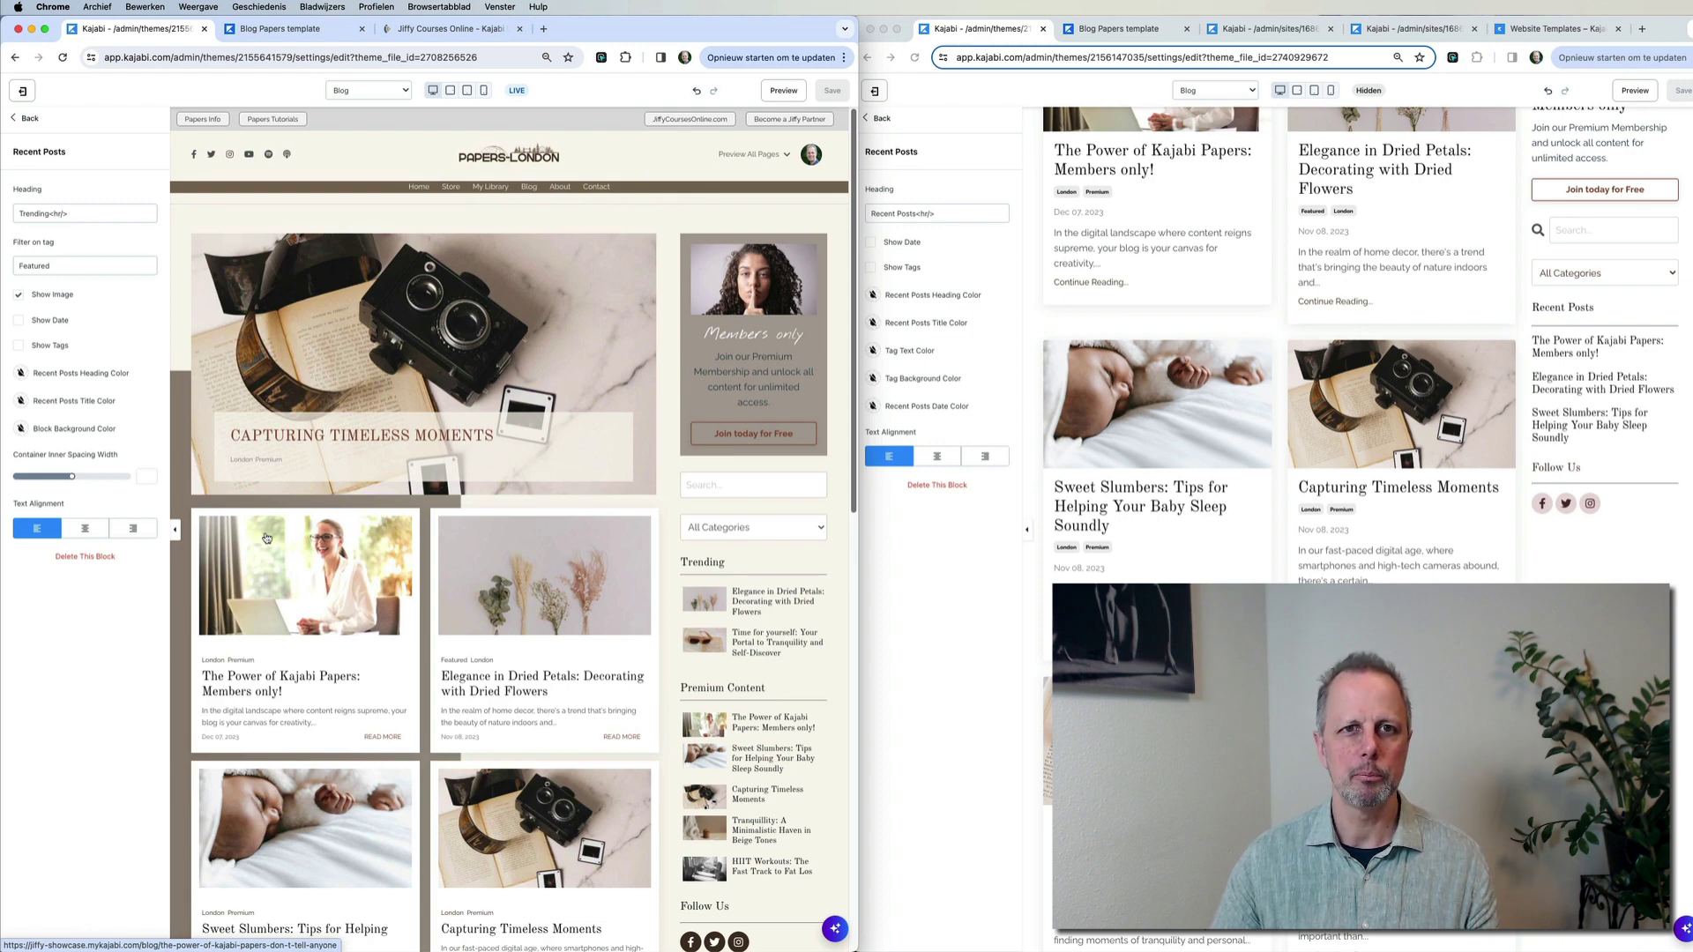
{"action": "scroll", "coordinate": [386, 529], "scroll_direction": "down", "scroll_amount": 10}
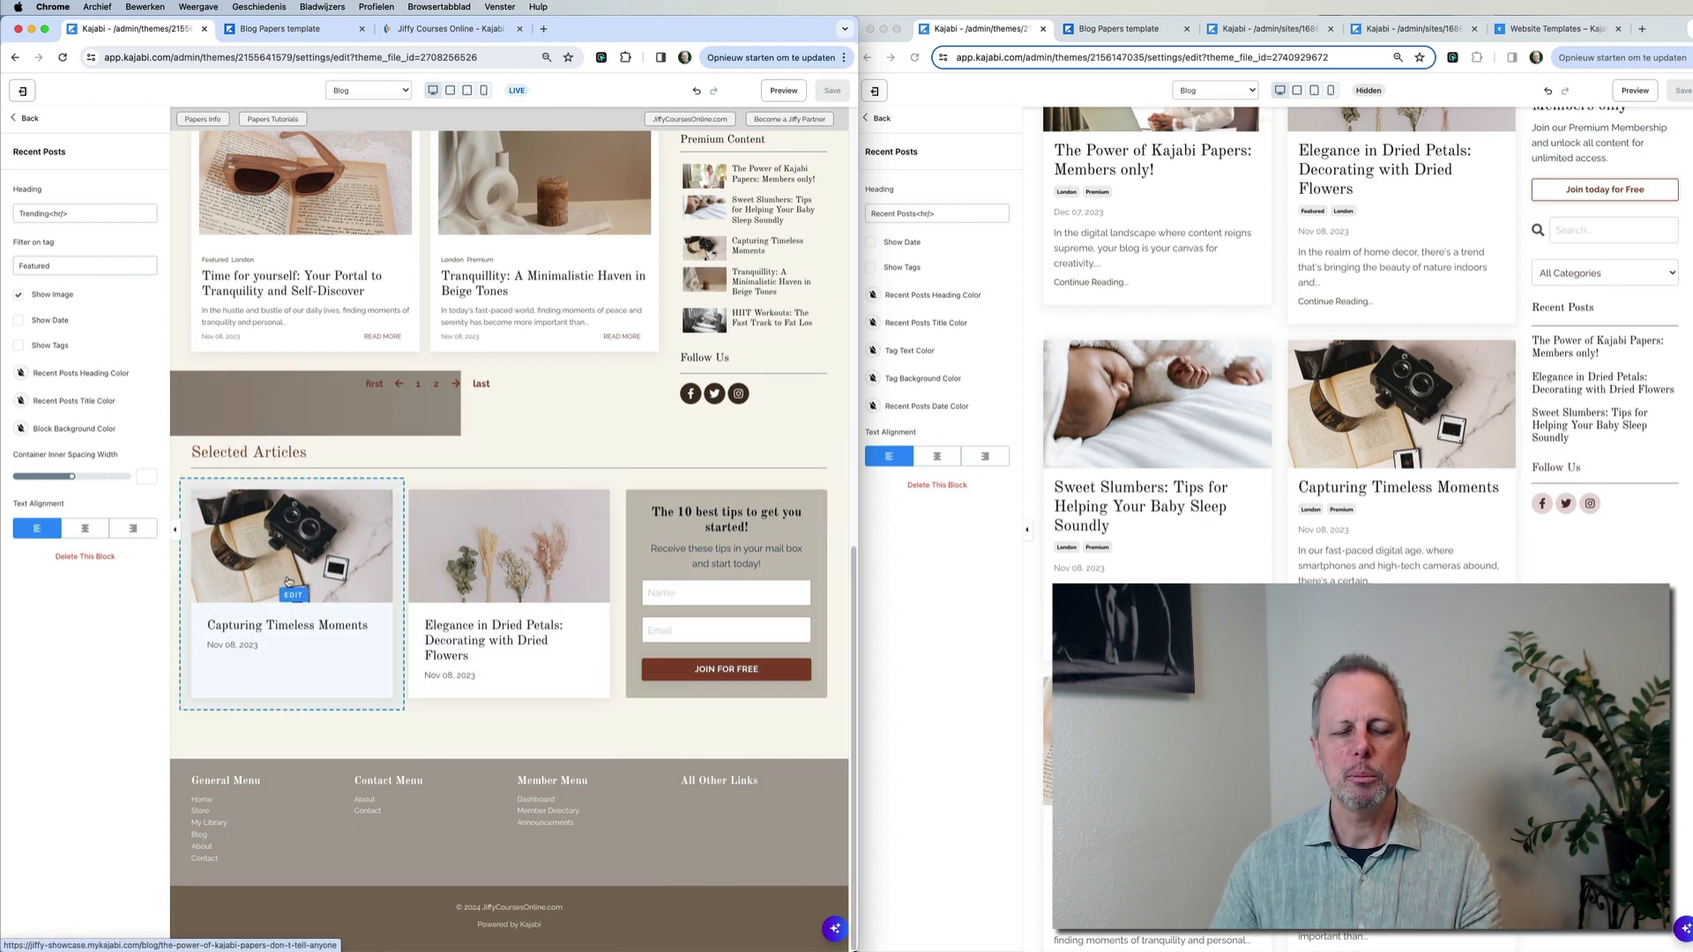
{"action": "left_click", "coordinate": [356, 554]}
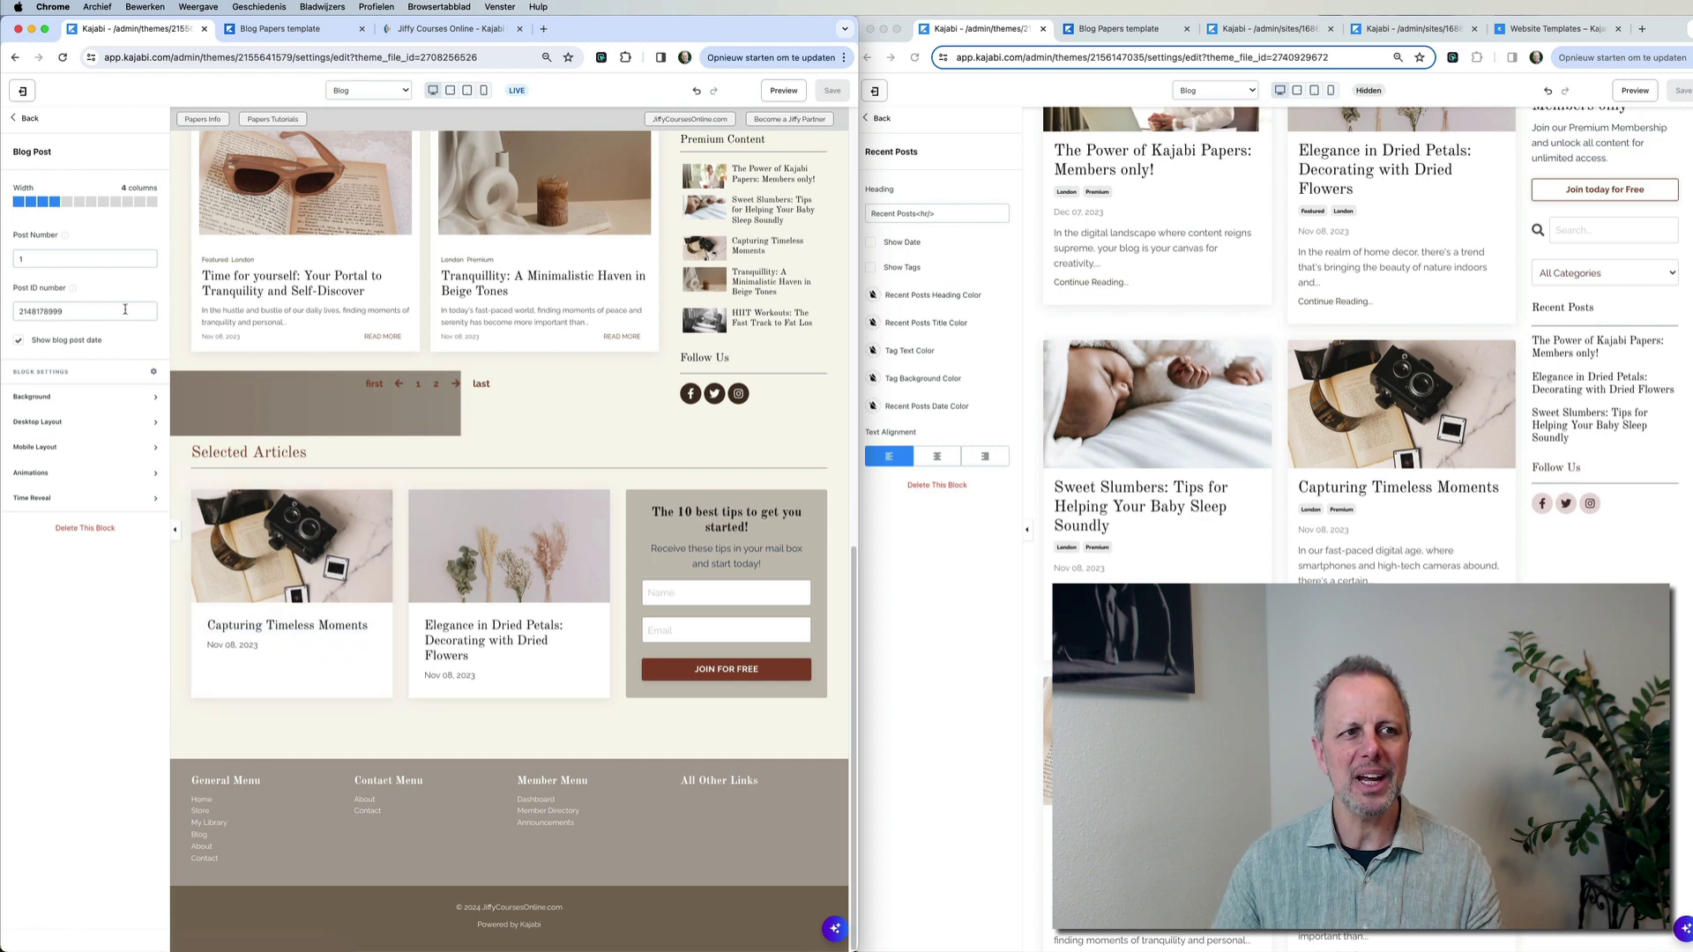
{"action": "left_click_drag", "start_coordinate": [66, 311], "coordinate": [4, 308]}
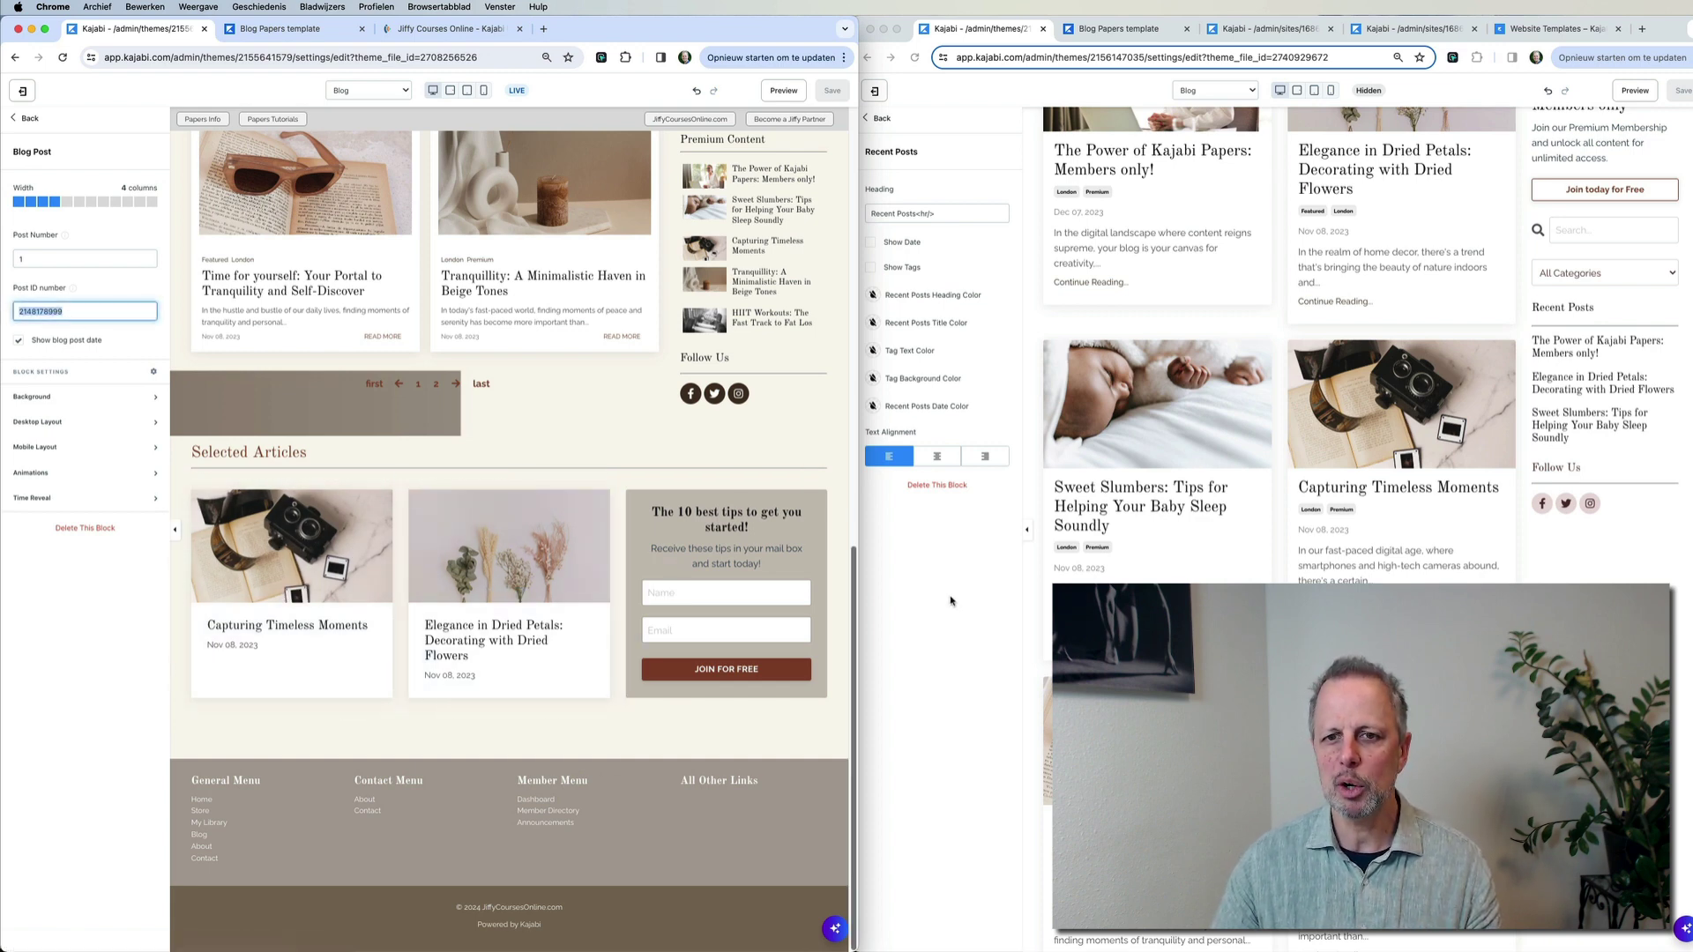
{"action": "scroll", "coordinate": [1147, 670], "scroll_direction": "down", "scroll_amount": 6}
{"action": "left_click", "coordinate": [1147, 670]}
{"action": "left_click", "coordinate": [1146, 671]}
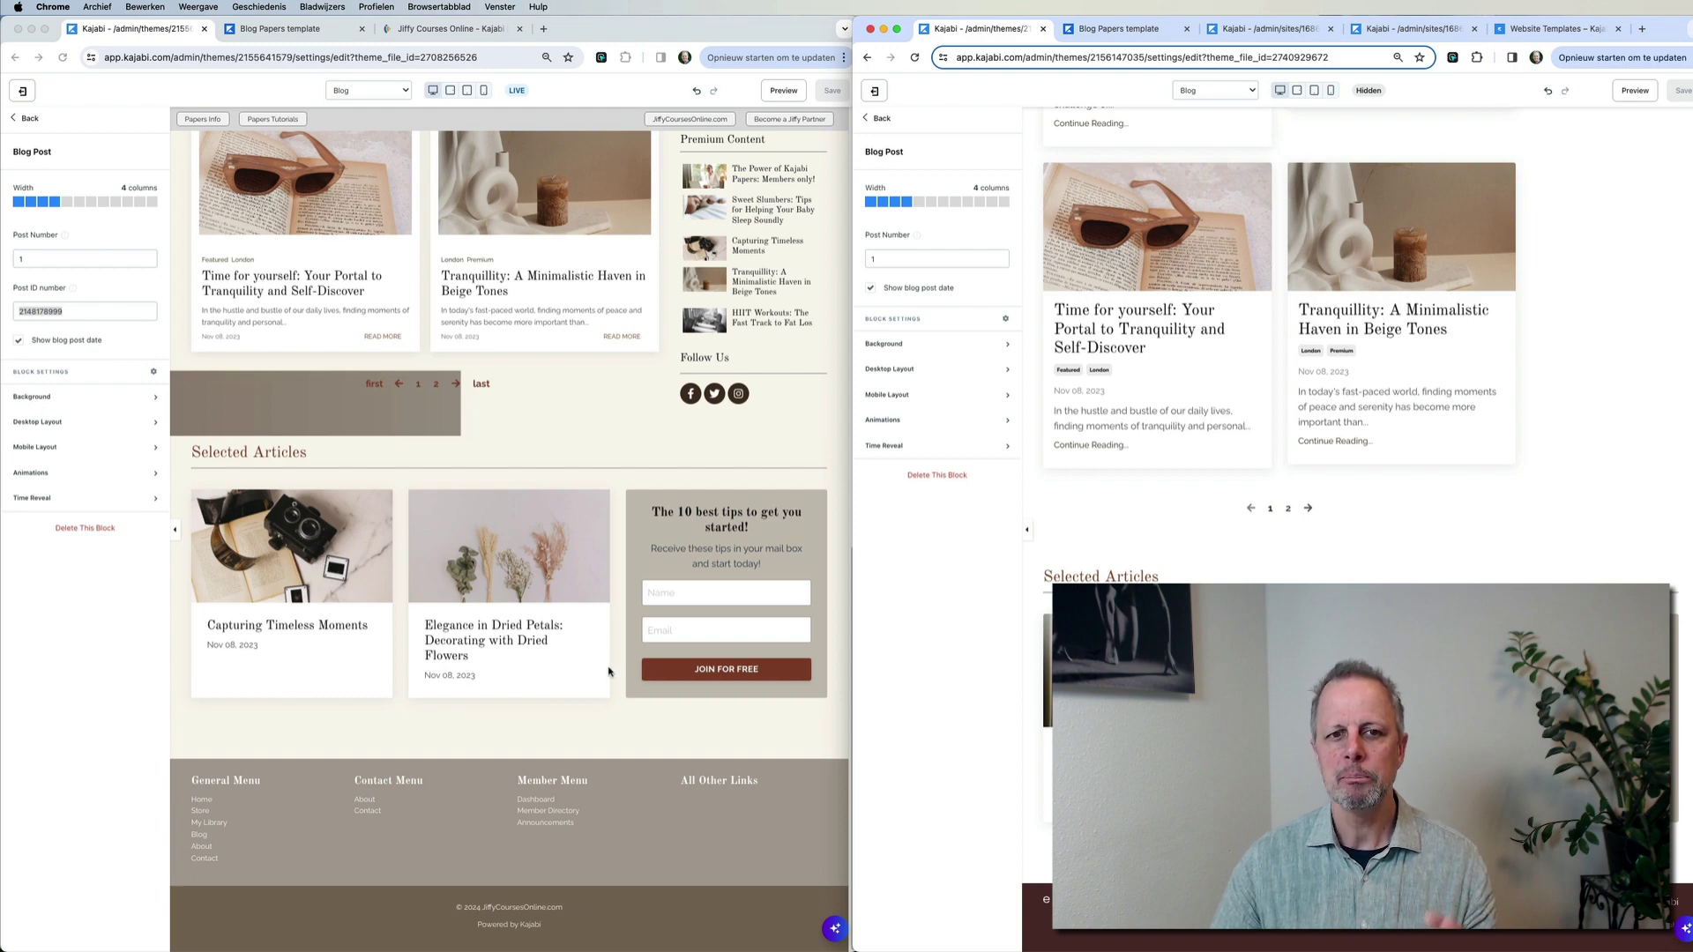
Open the Members only custom block in Papers-London and examine its Hide if owned and Offer options against the default template's sidebar
{"action": "scroll", "coordinate": [612, 657], "scroll_direction": "up", "scroll_amount": 6}
{"action": "left_click", "coordinate": [747, 344]}
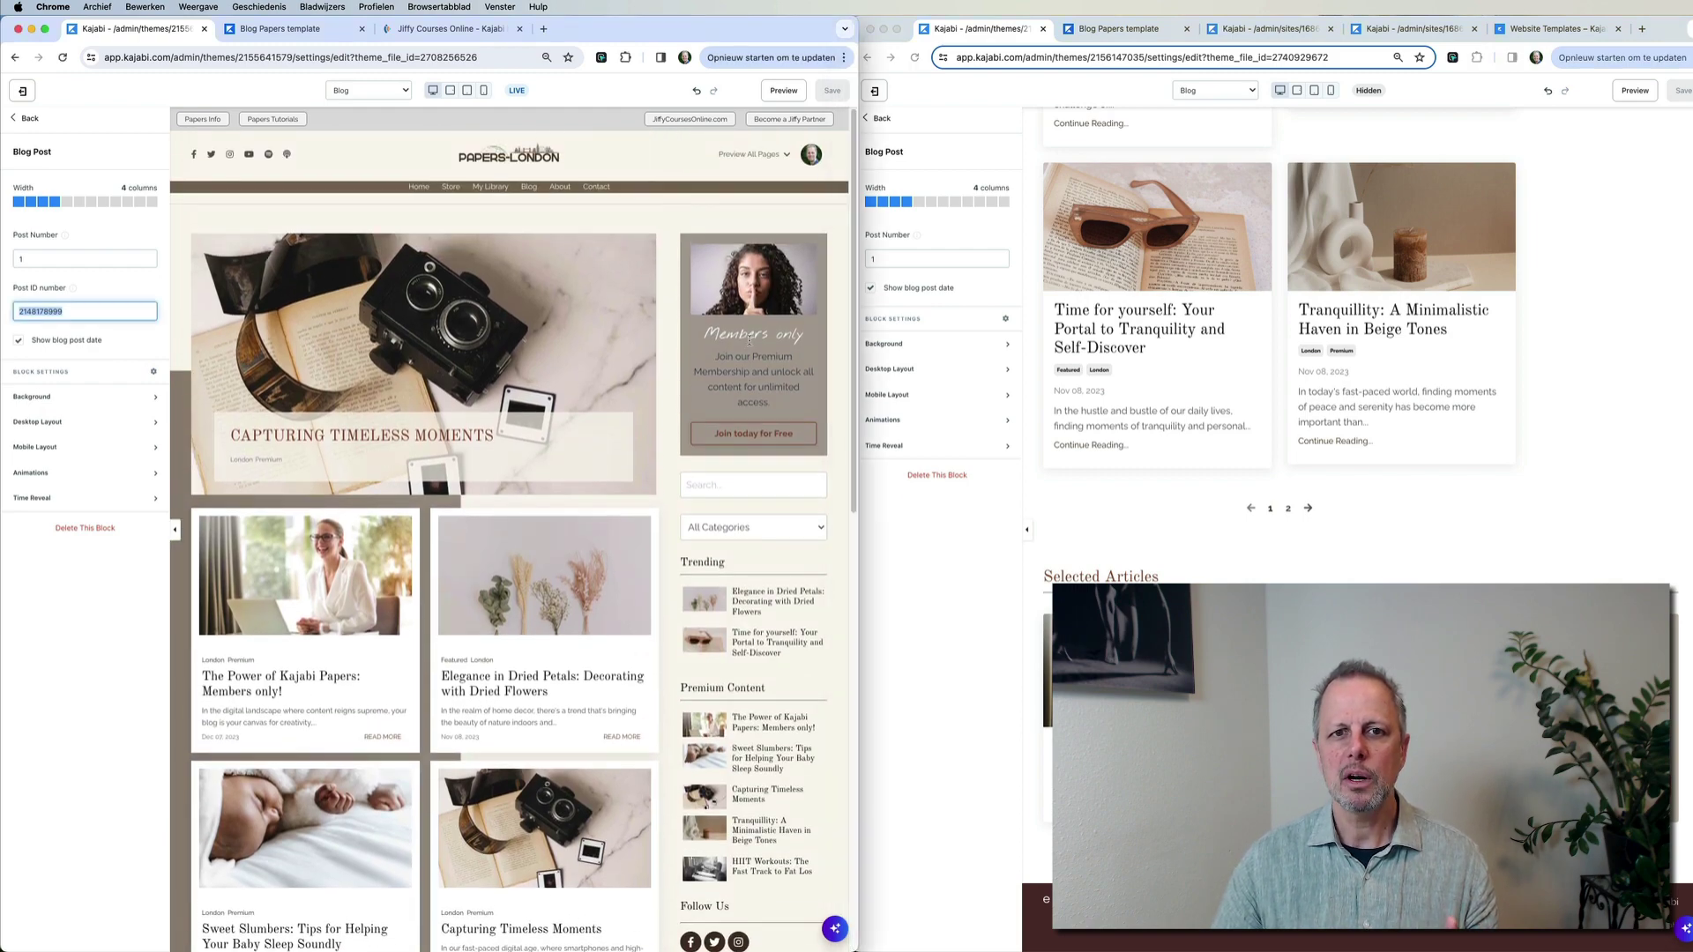
{"action": "left_click", "coordinate": [772, 375]}
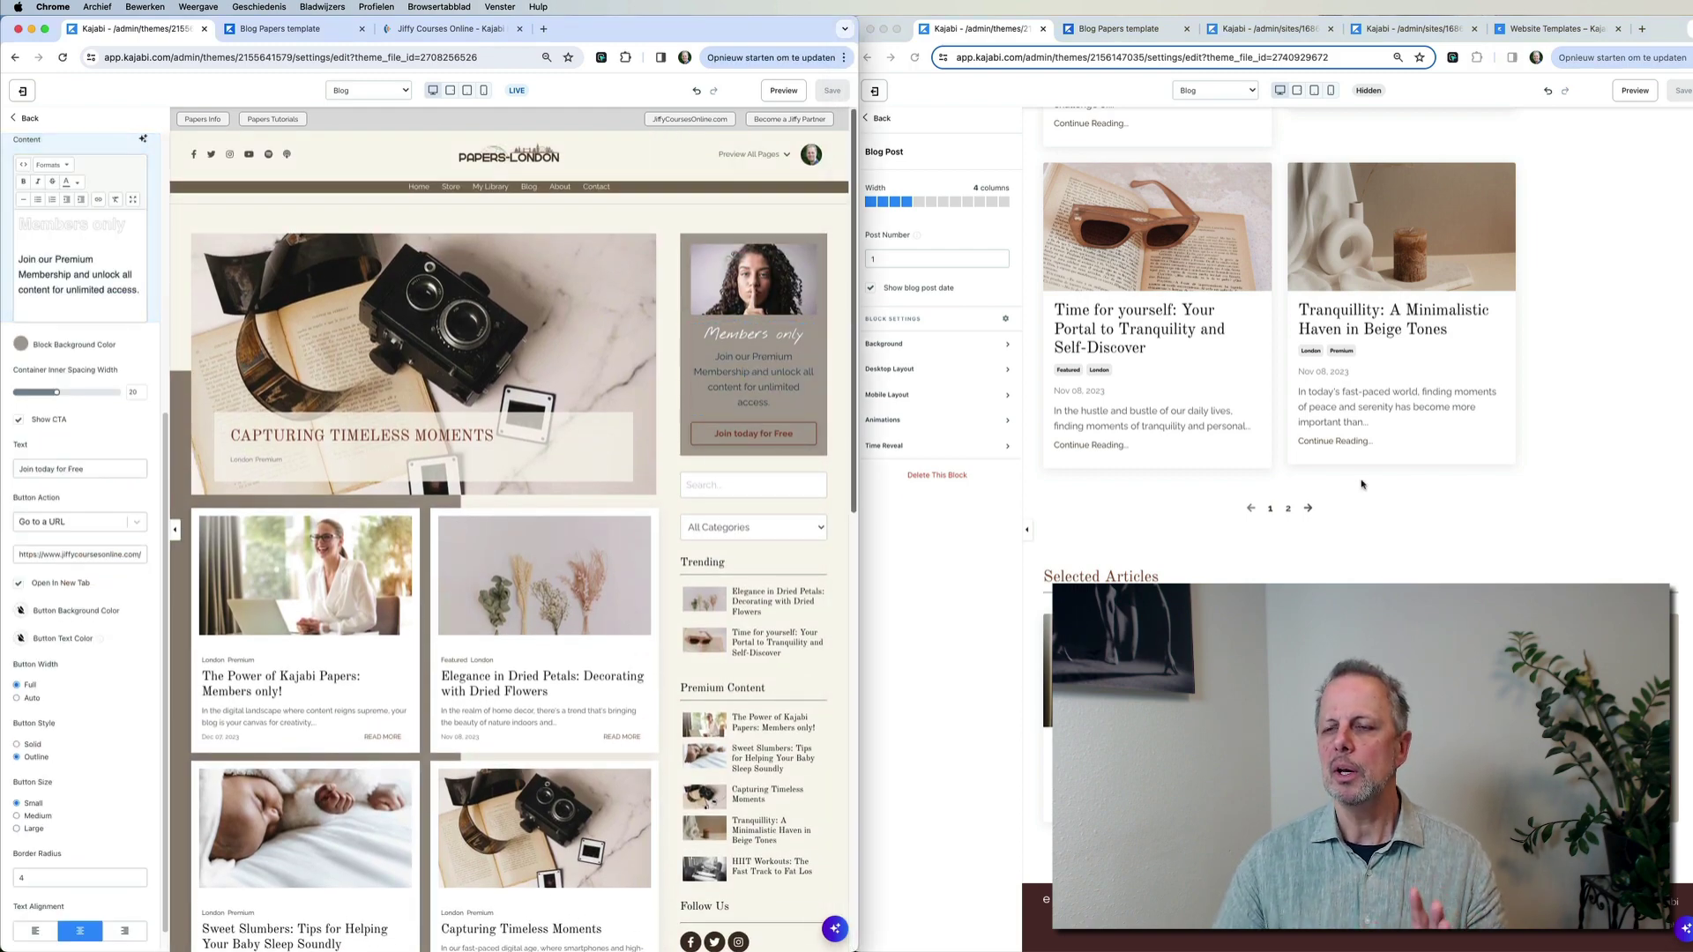
{"action": "scroll", "coordinate": [1313, 481], "scroll_direction": "up", "scroll_amount": 5}
{"action": "left_click", "coordinate": [1634, 376]}
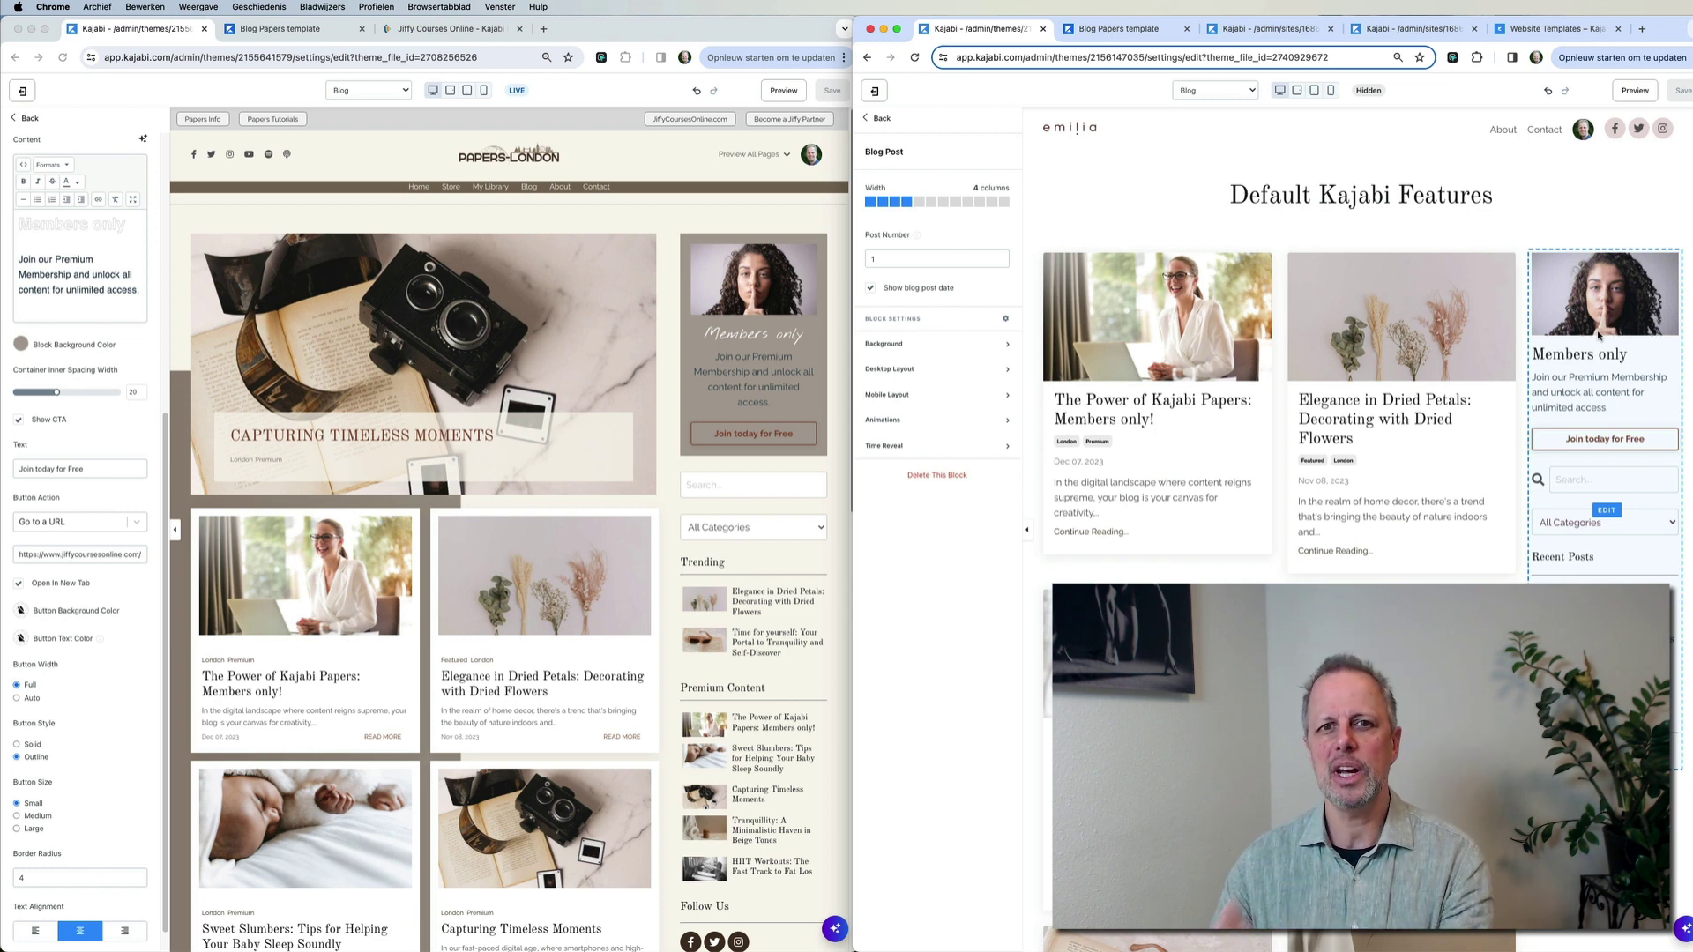
{"action": "left_click", "coordinate": [750, 357]}
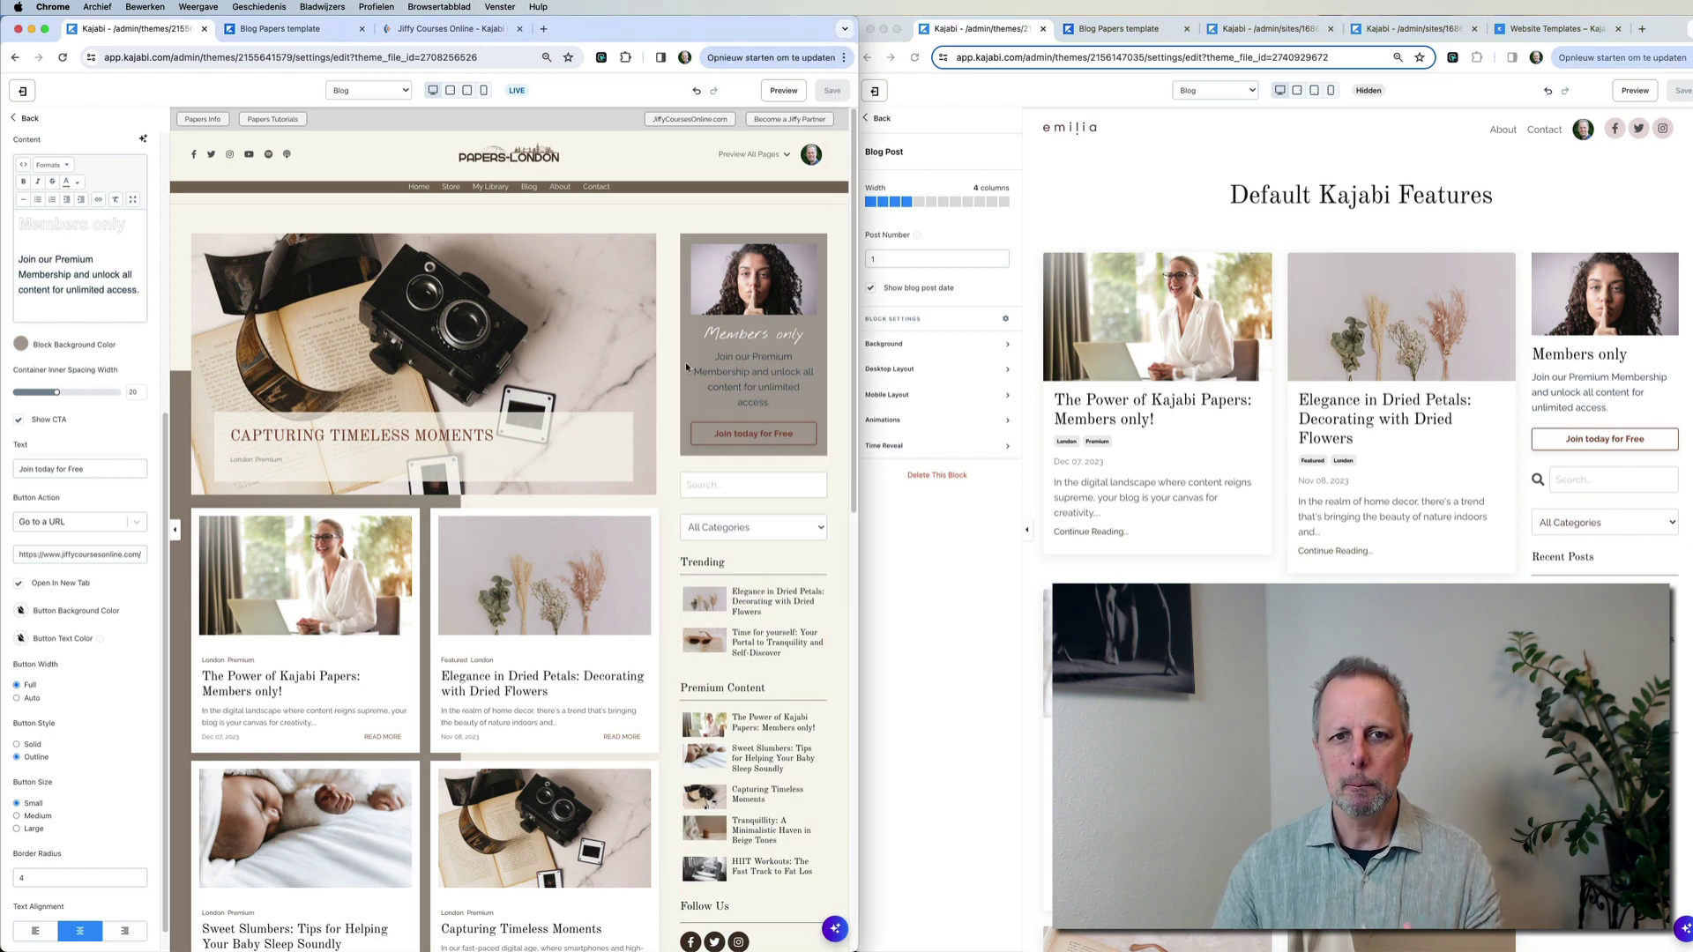
{"action": "scroll", "coordinate": [52, 376], "scroll_direction": "up", "scroll_amount": 5}
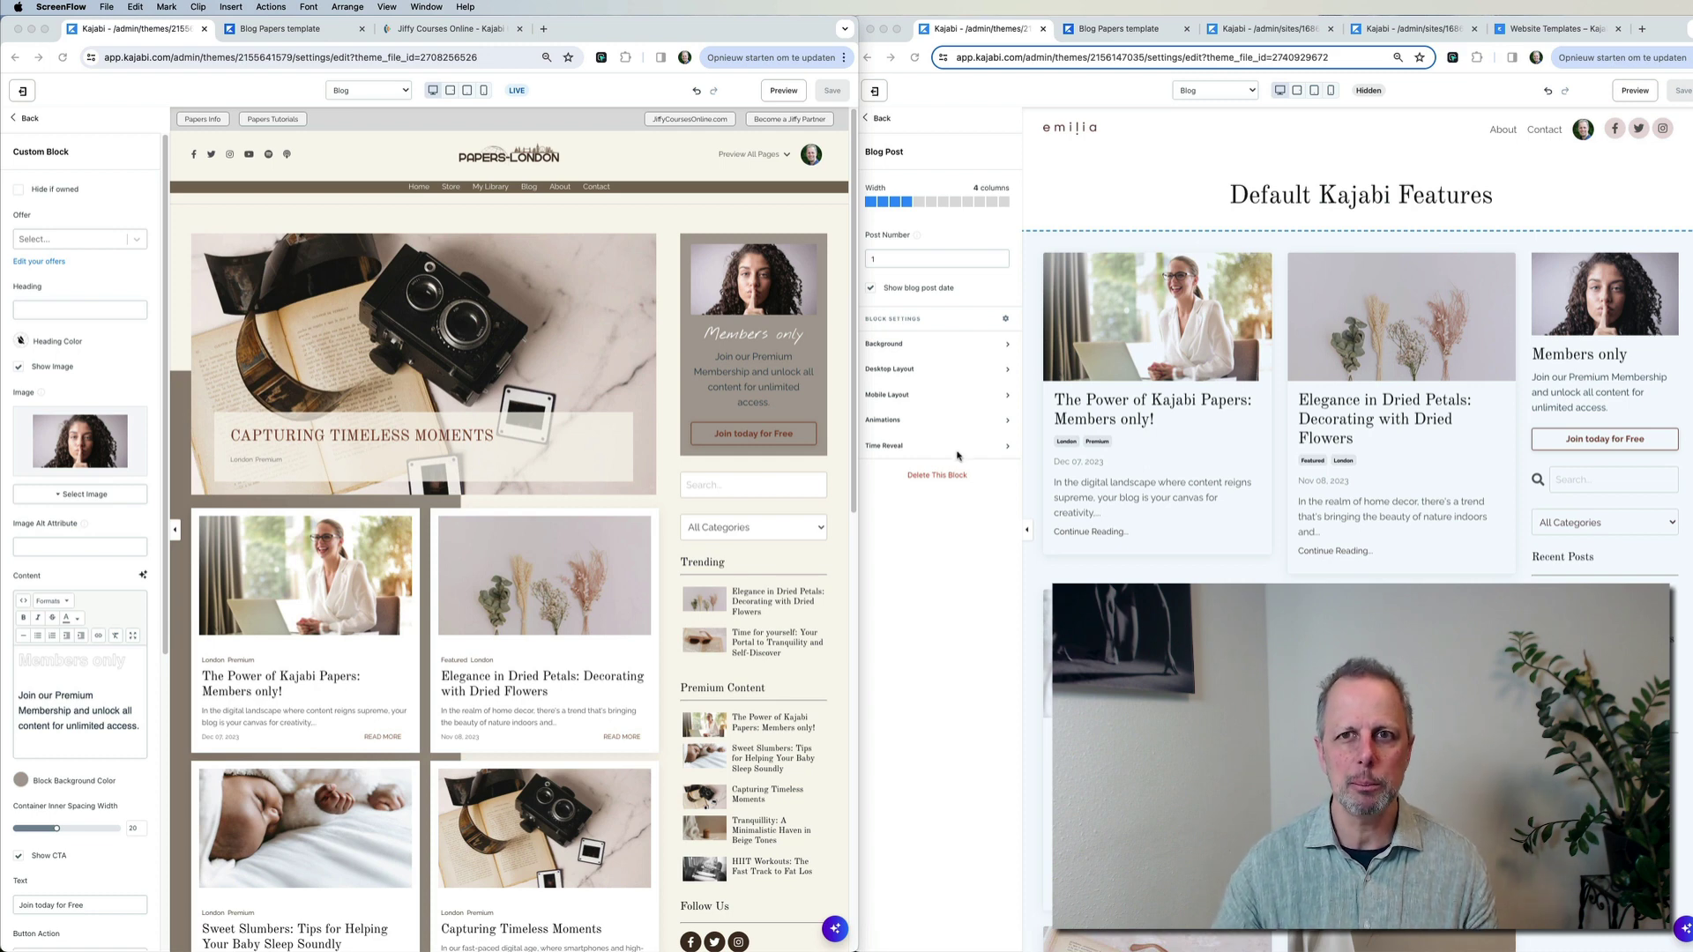
Switch the default template and the Papers-London template to the Blog Post page
{"action": "left_click", "coordinate": [1228, 99]}
{"action": "left_click", "coordinate": [1228, 97]}
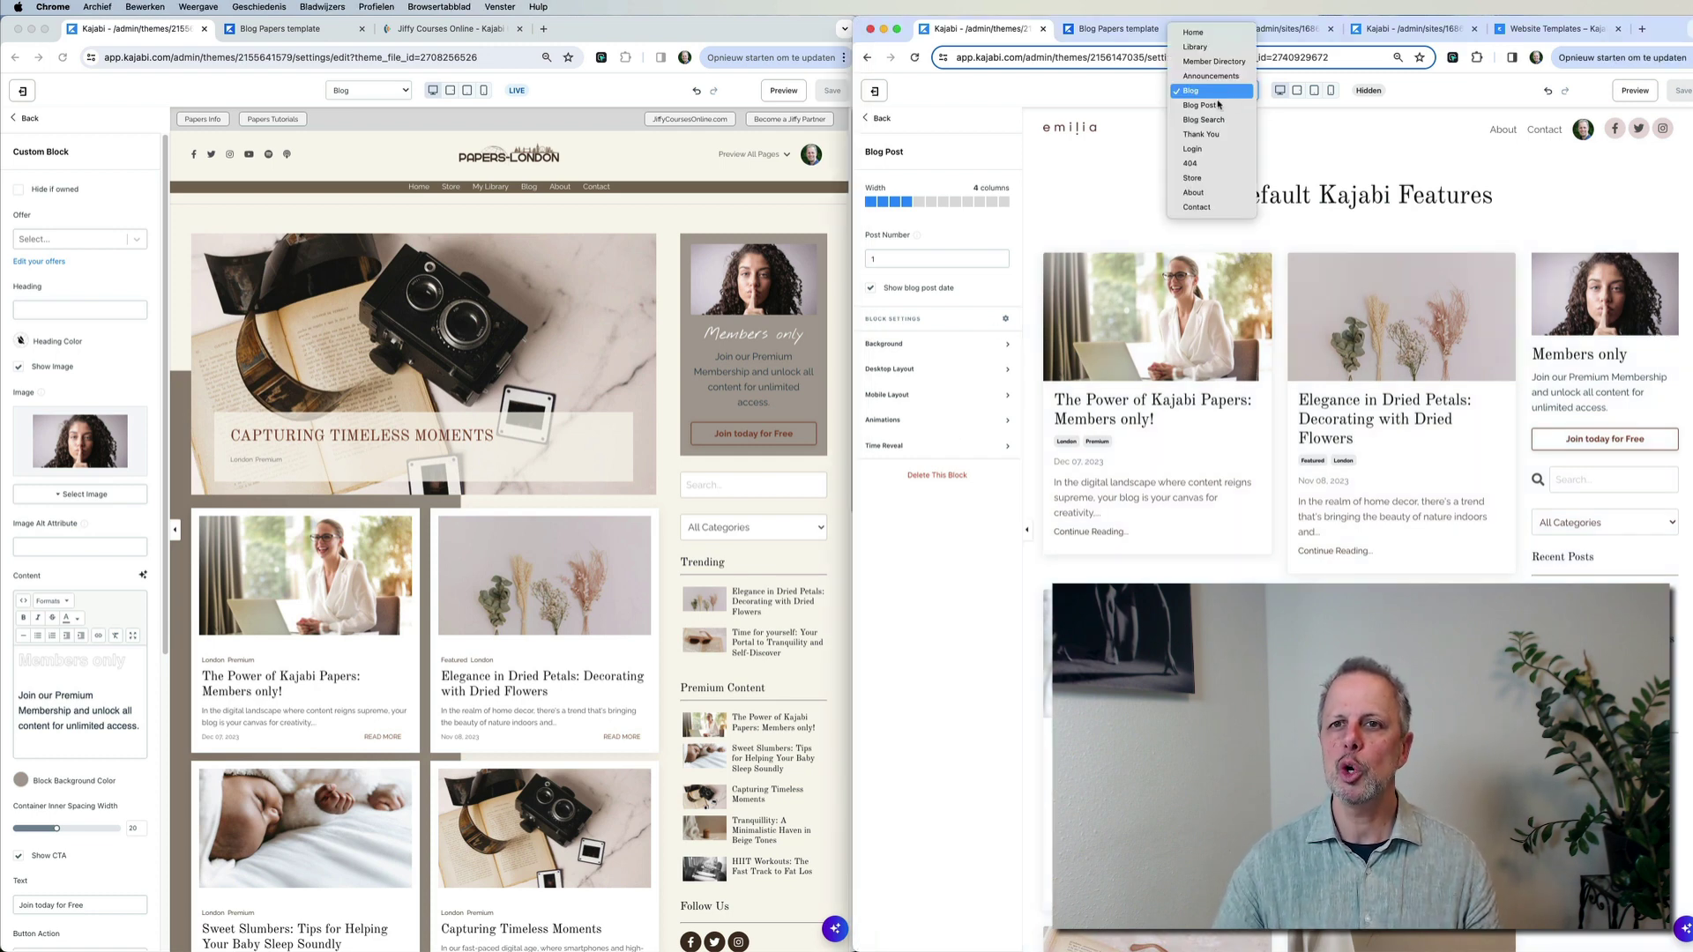
{"action": "left_click", "coordinate": [1215, 105]}
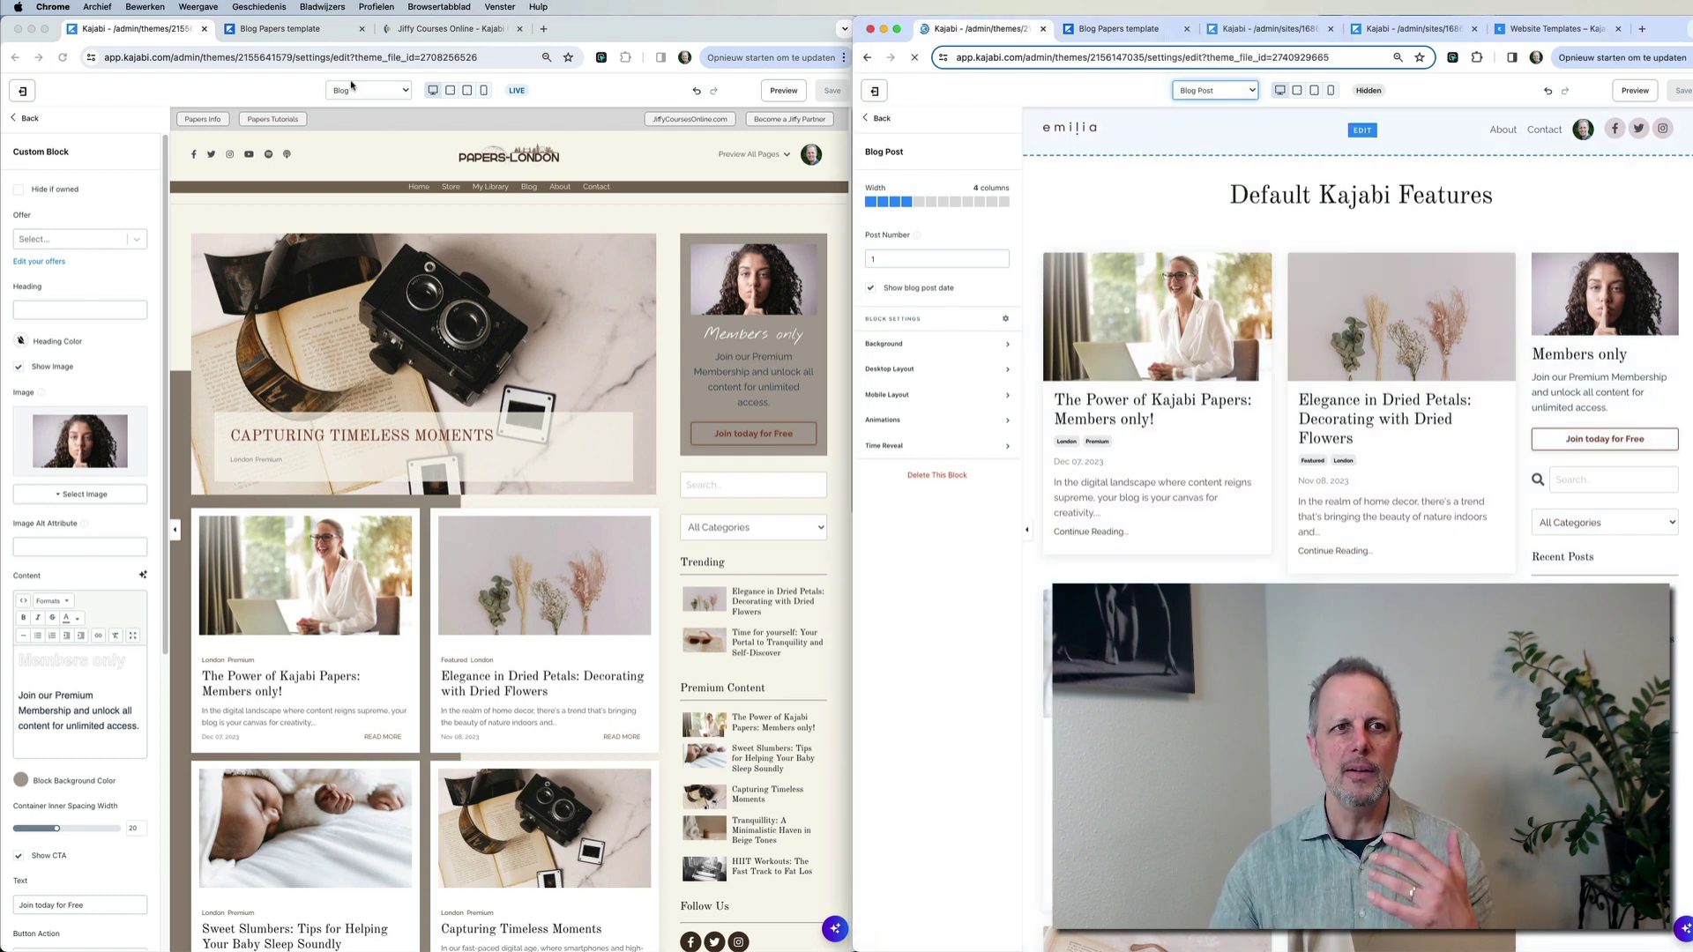
{"action": "left_click", "coordinate": [357, 90]}
{"action": "left_click", "coordinate": [367, 91]}
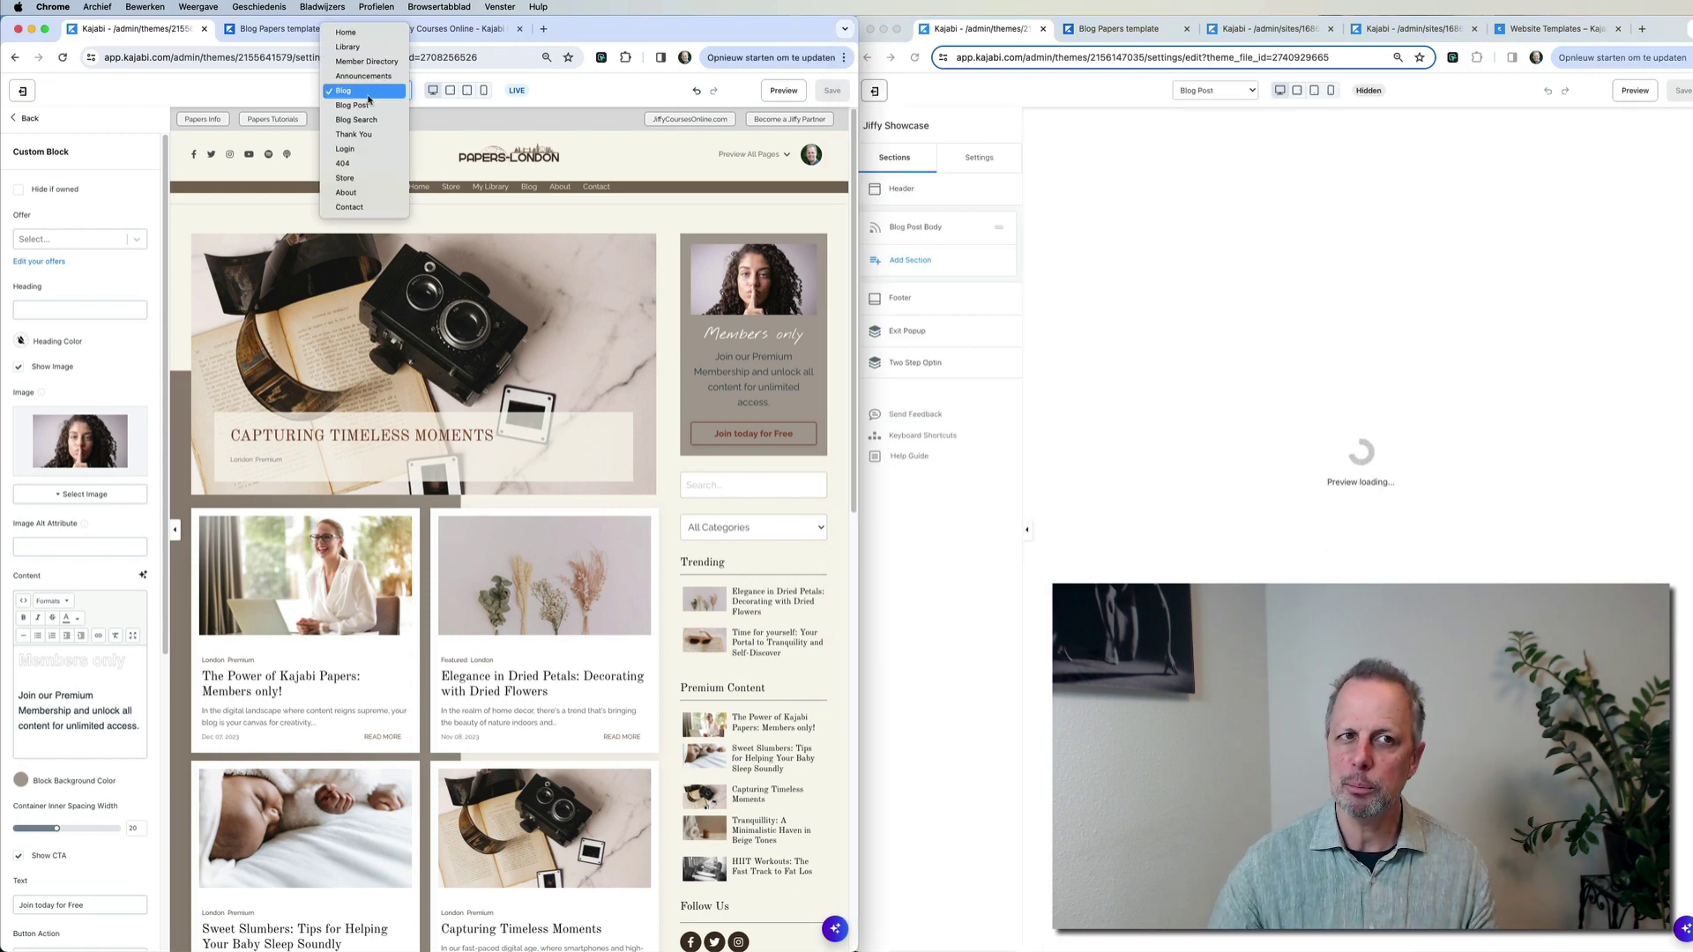
{"action": "left_click", "coordinate": [369, 106]}
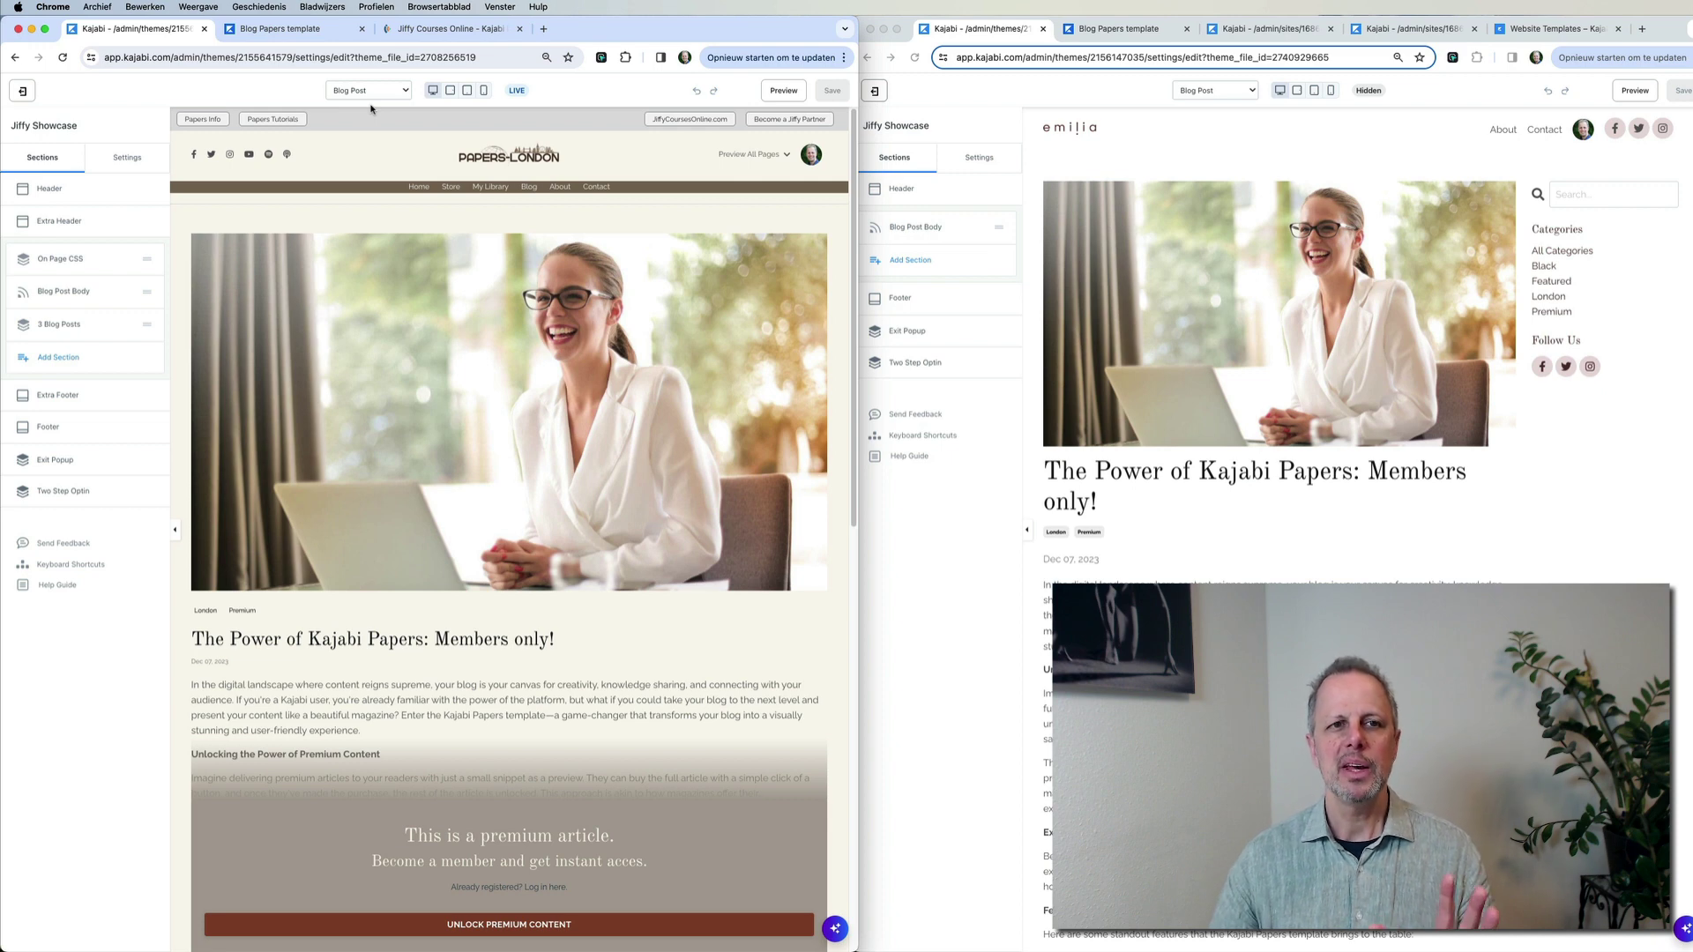
Compare the Blog Post page layouts of both templates, examining the article body, sidebar, premium content lock and the blocks below the article
{"action": "scroll", "coordinate": [449, 379], "scroll_direction": "down", "scroll_amount": 3}
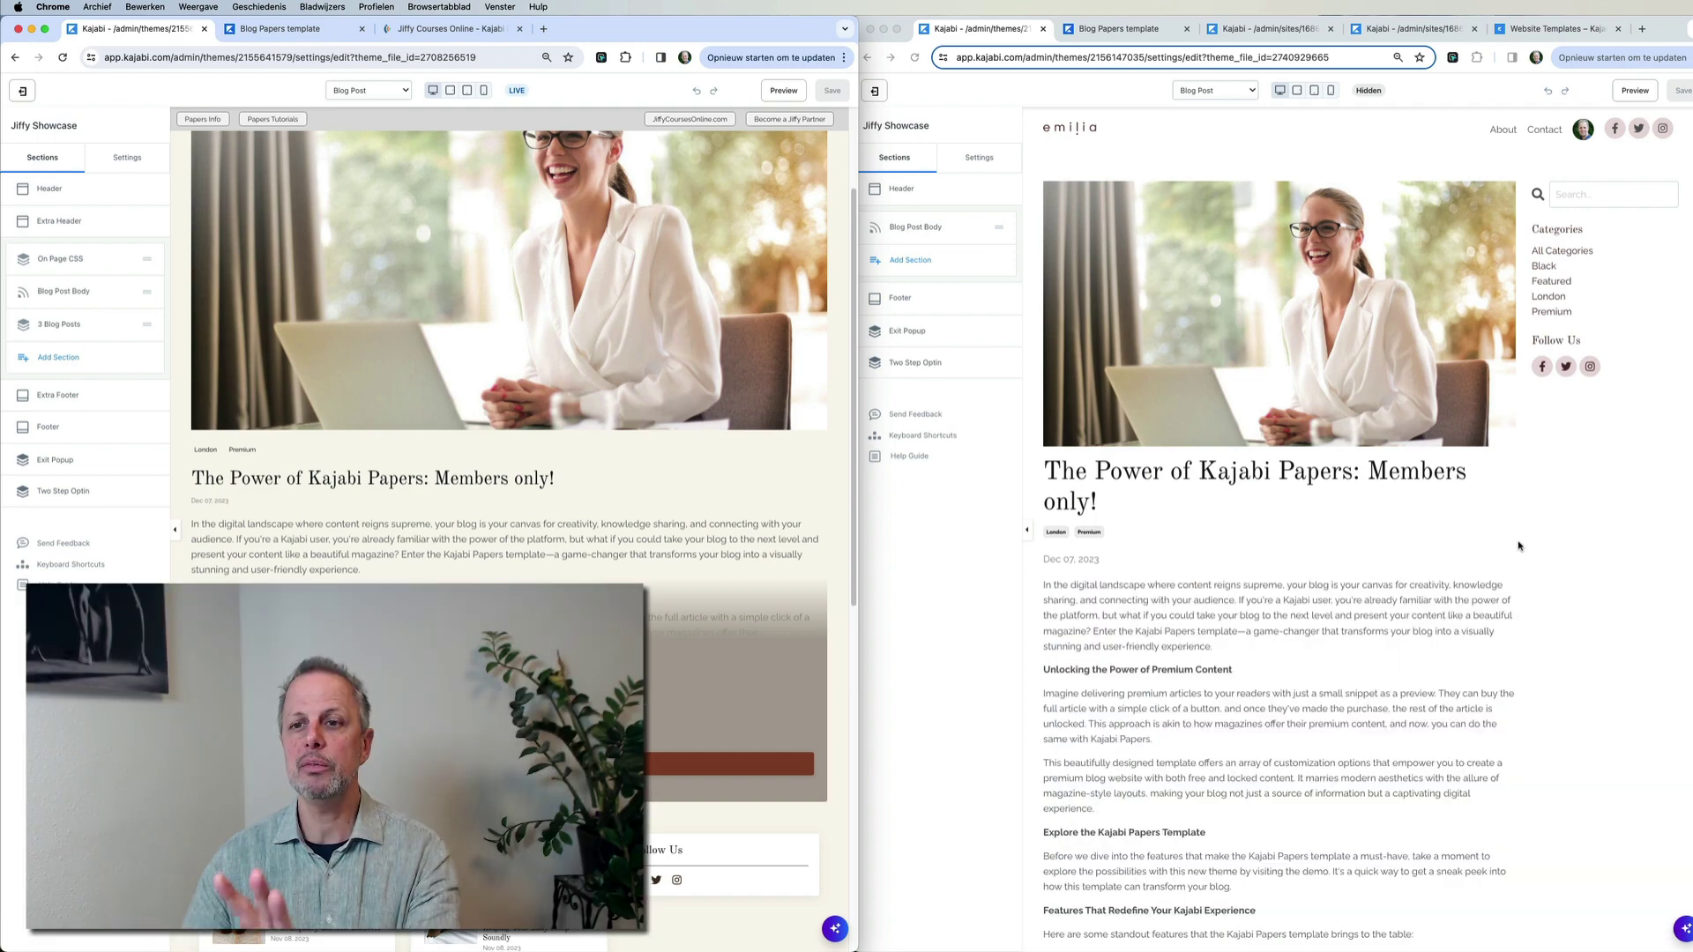
{"action": "left_click", "coordinate": [1518, 545]}
{"action": "scroll", "coordinate": [1322, 462], "scroll_direction": "down", "scroll_amount": 4}
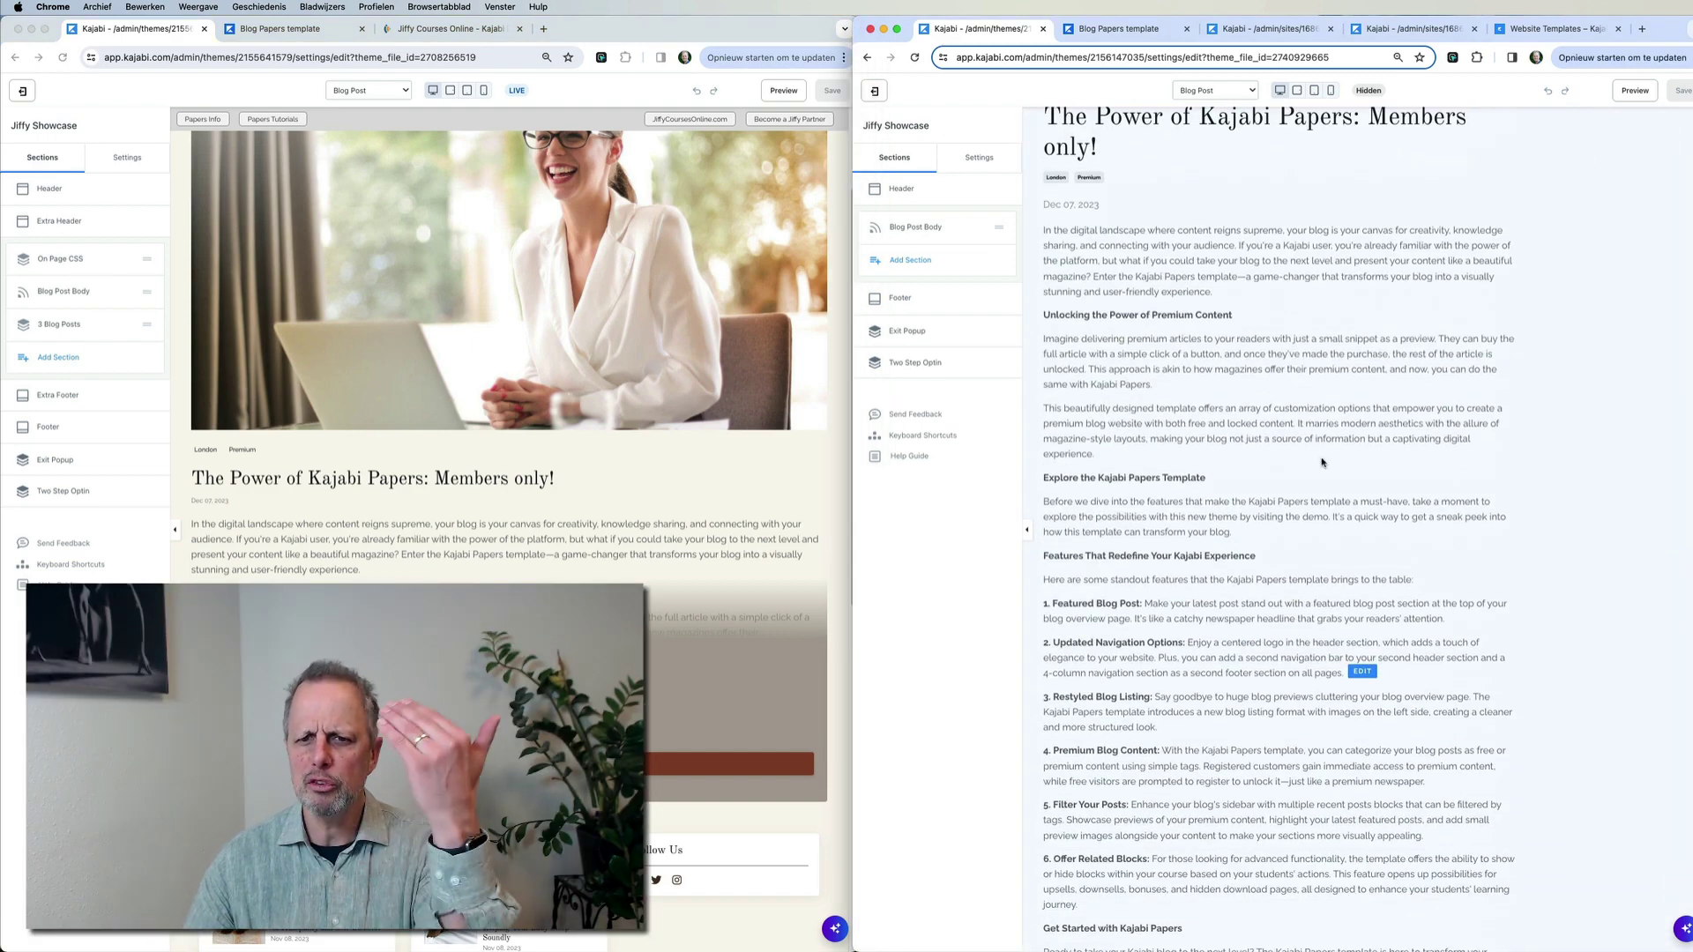
{"action": "scroll", "coordinate": [1584, 550], "scroll_direction": "up", "scroll_amount": 4}
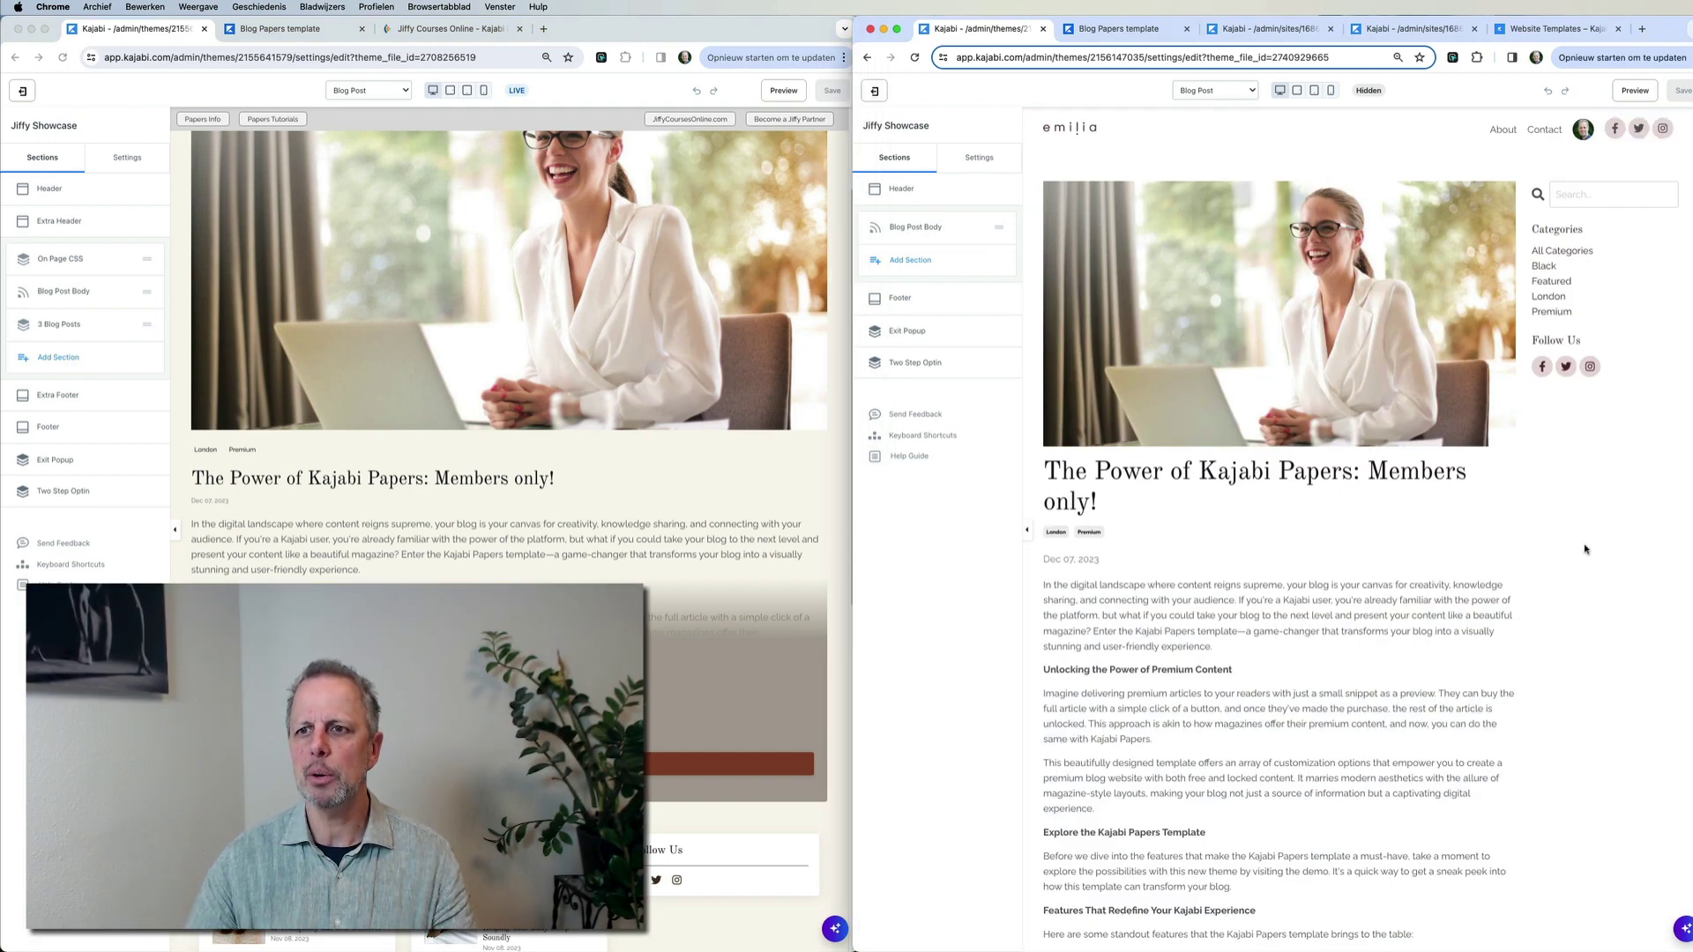
{"action": "scroll", "coordinate": [1582, 552], "scroll_direction": "down", "scroll_amount": 1}
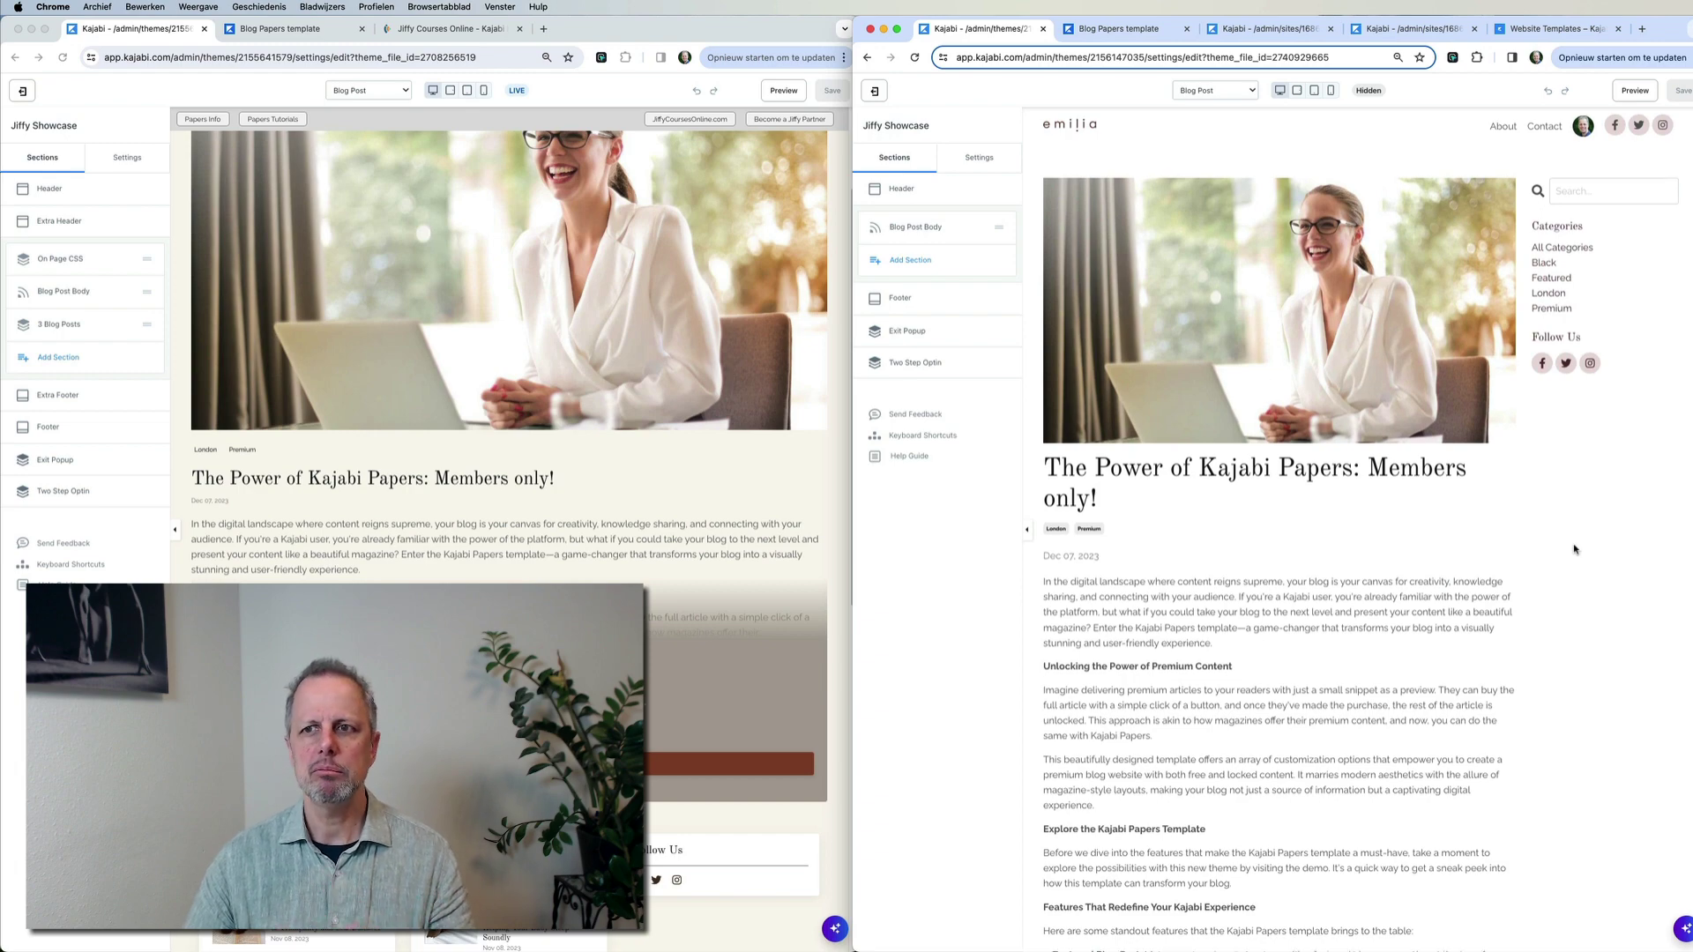
{"action": "scroll", "coordinate": [1575, 549], "scroll_direction": "down", "scroll_amount": 20}
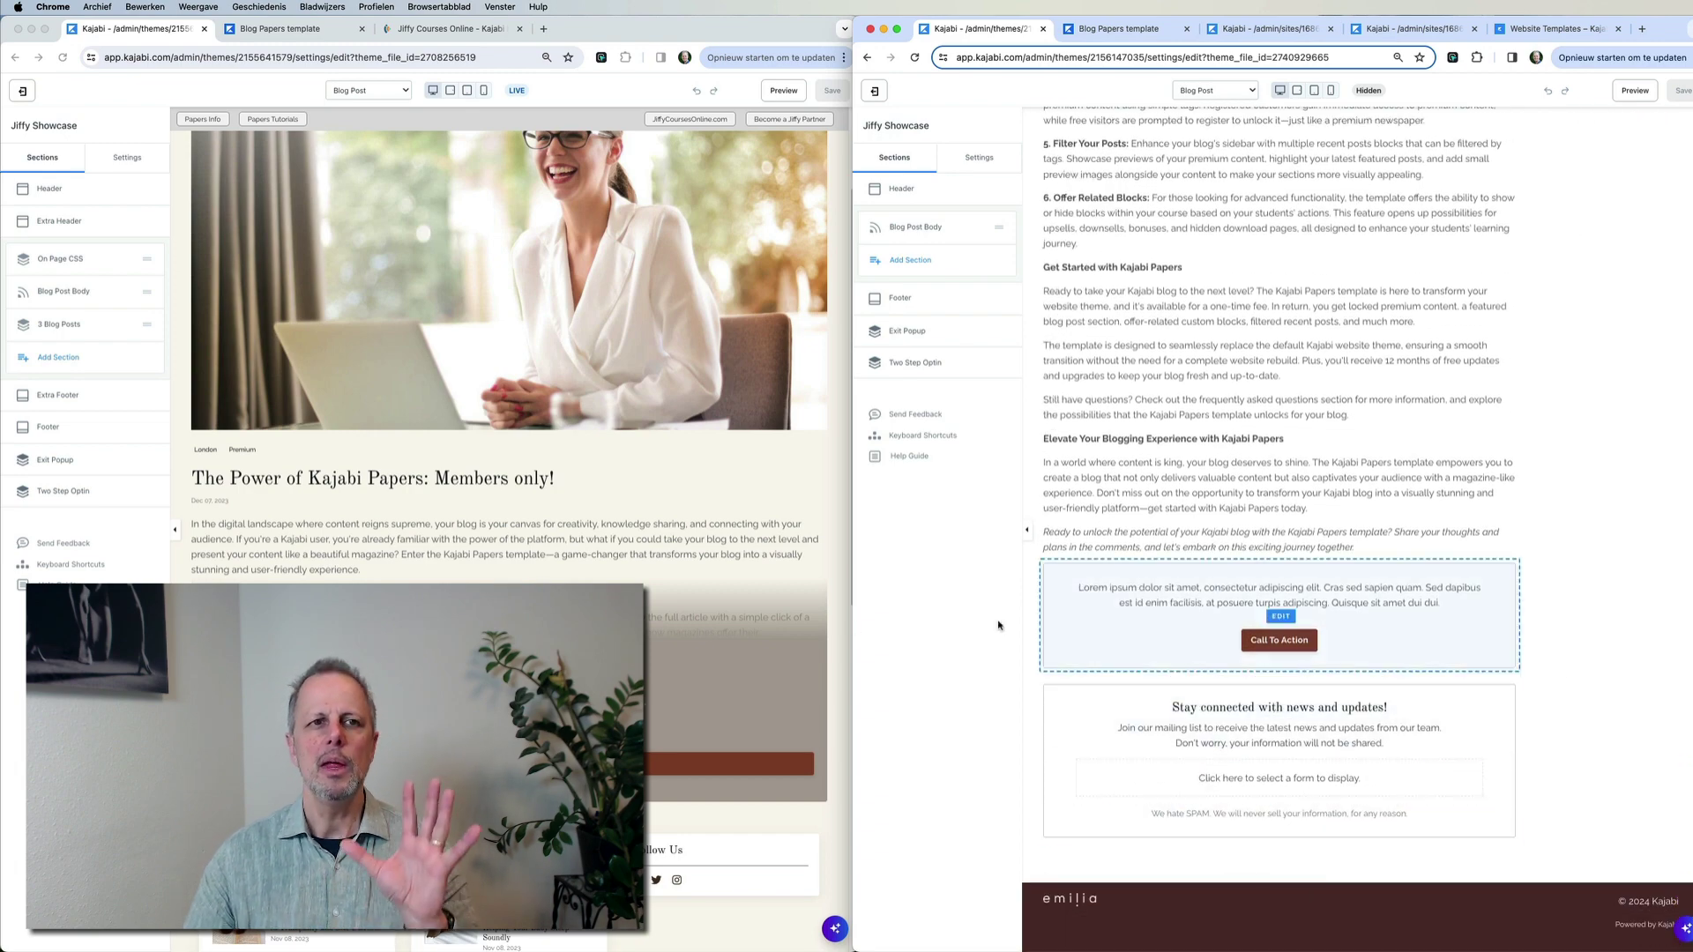
{"action": "left_click", "coordinate": [525, 347]}
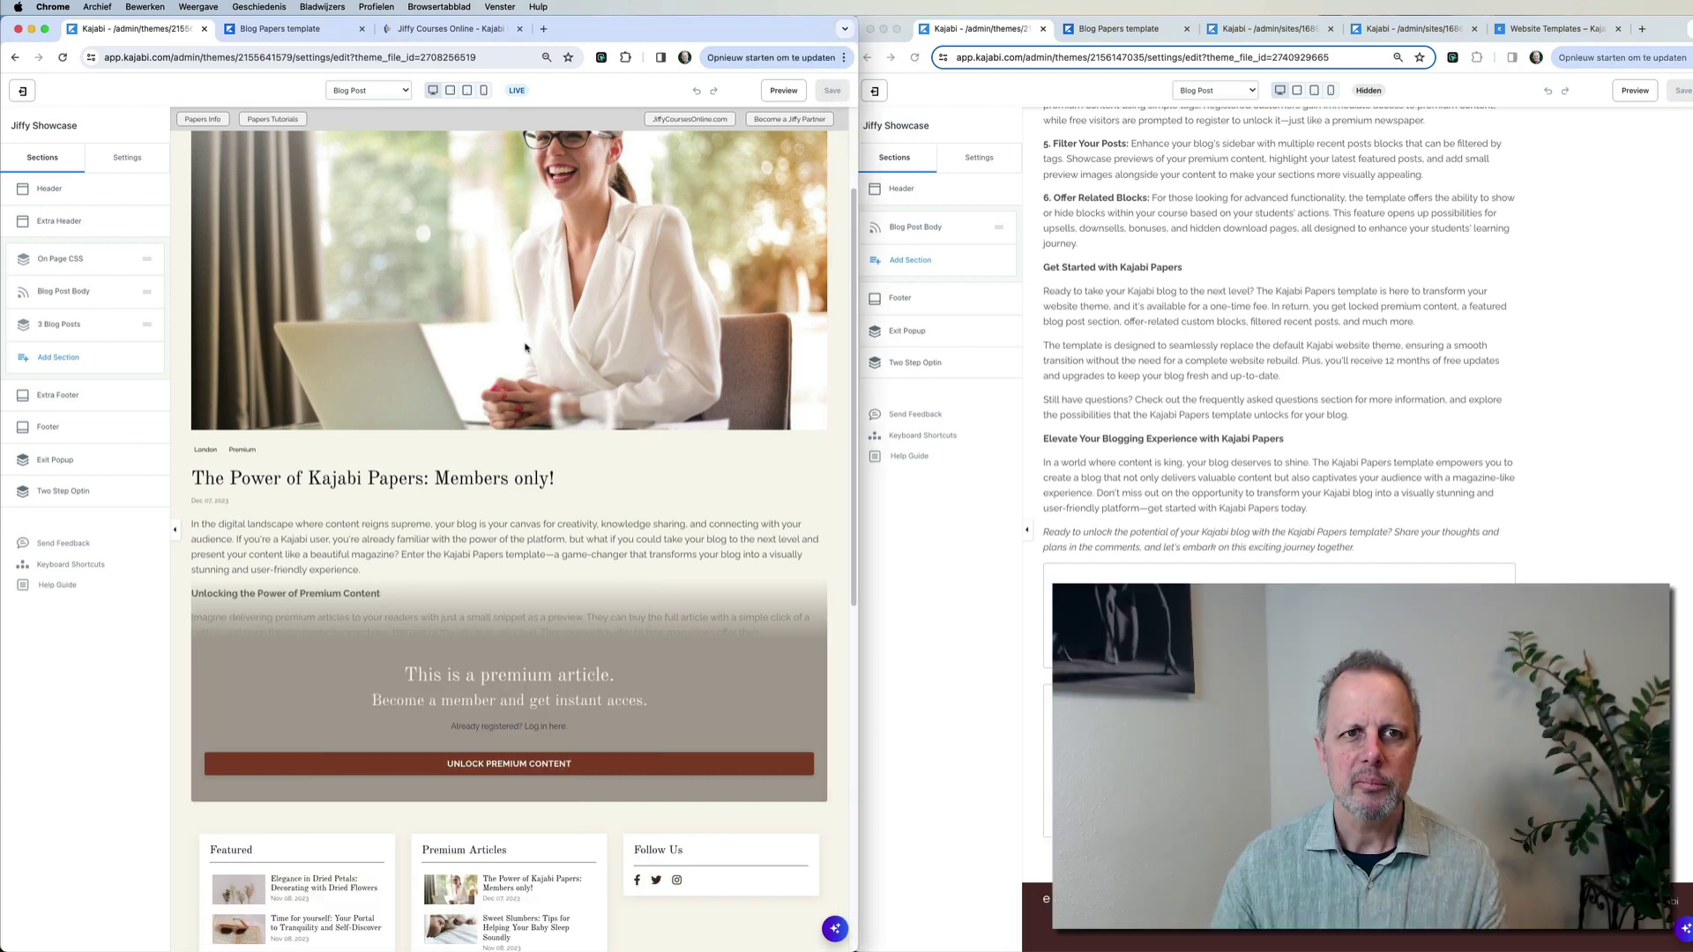
{"action": "scroll", "coordinate": [525, 347], "scroll_direction": "up", "scroll_amount": 3}
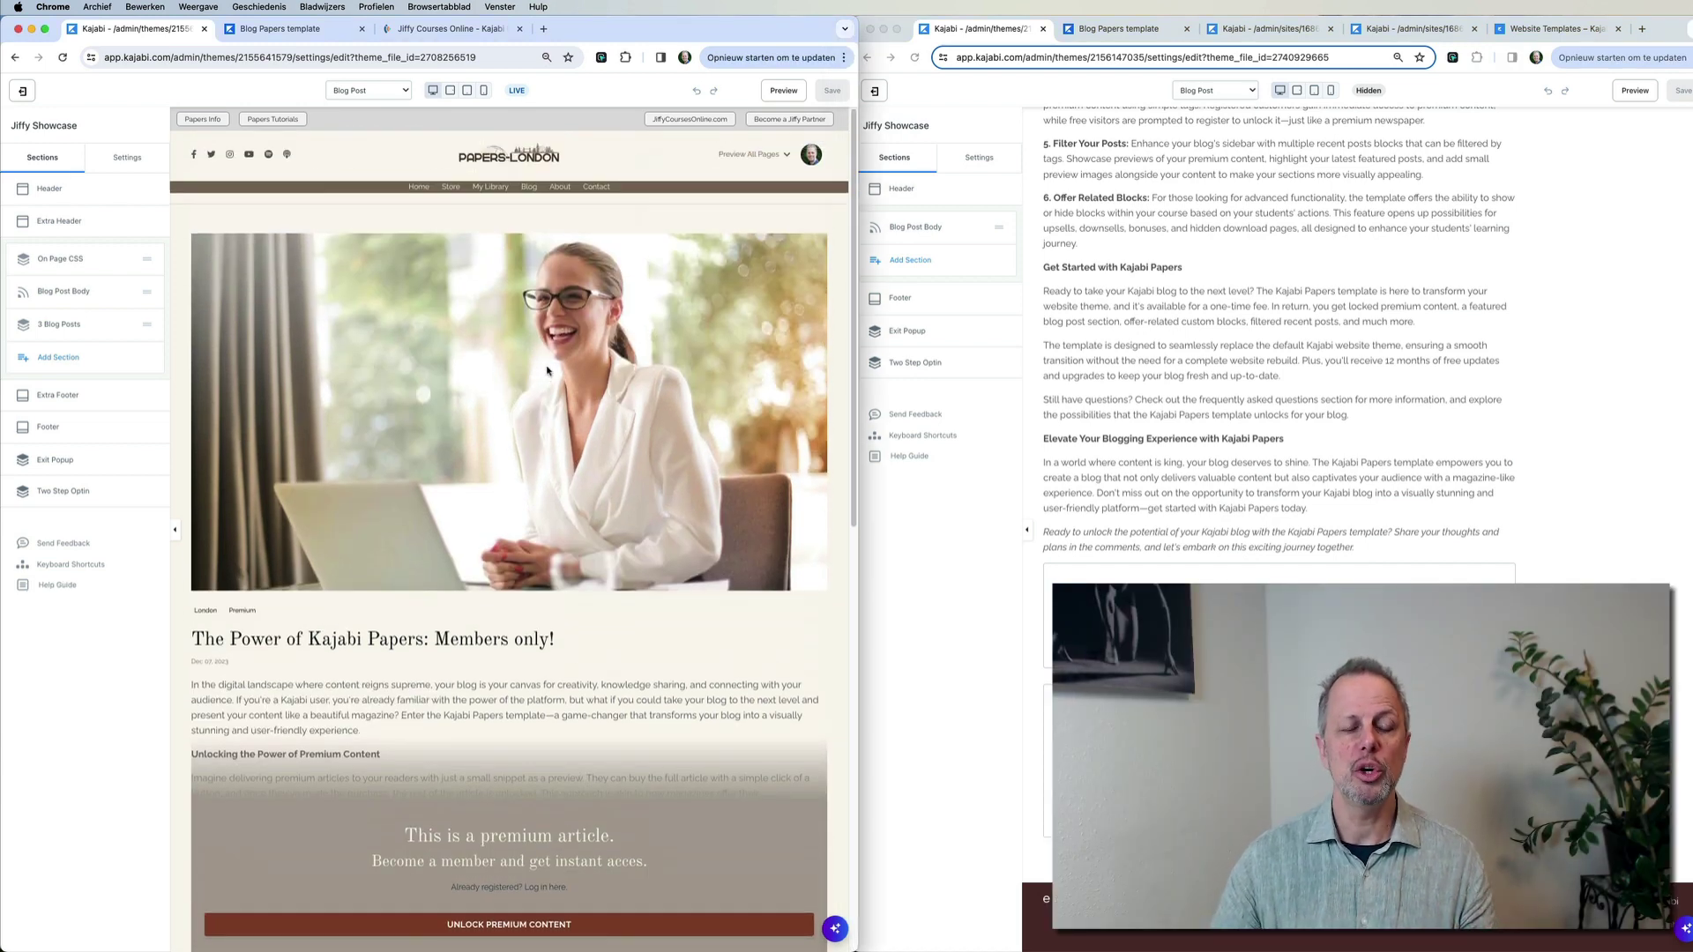
{"action": "scroll", "coordinate": [527, 408], "scroll_direction": "down", "scroll_amount": 2}
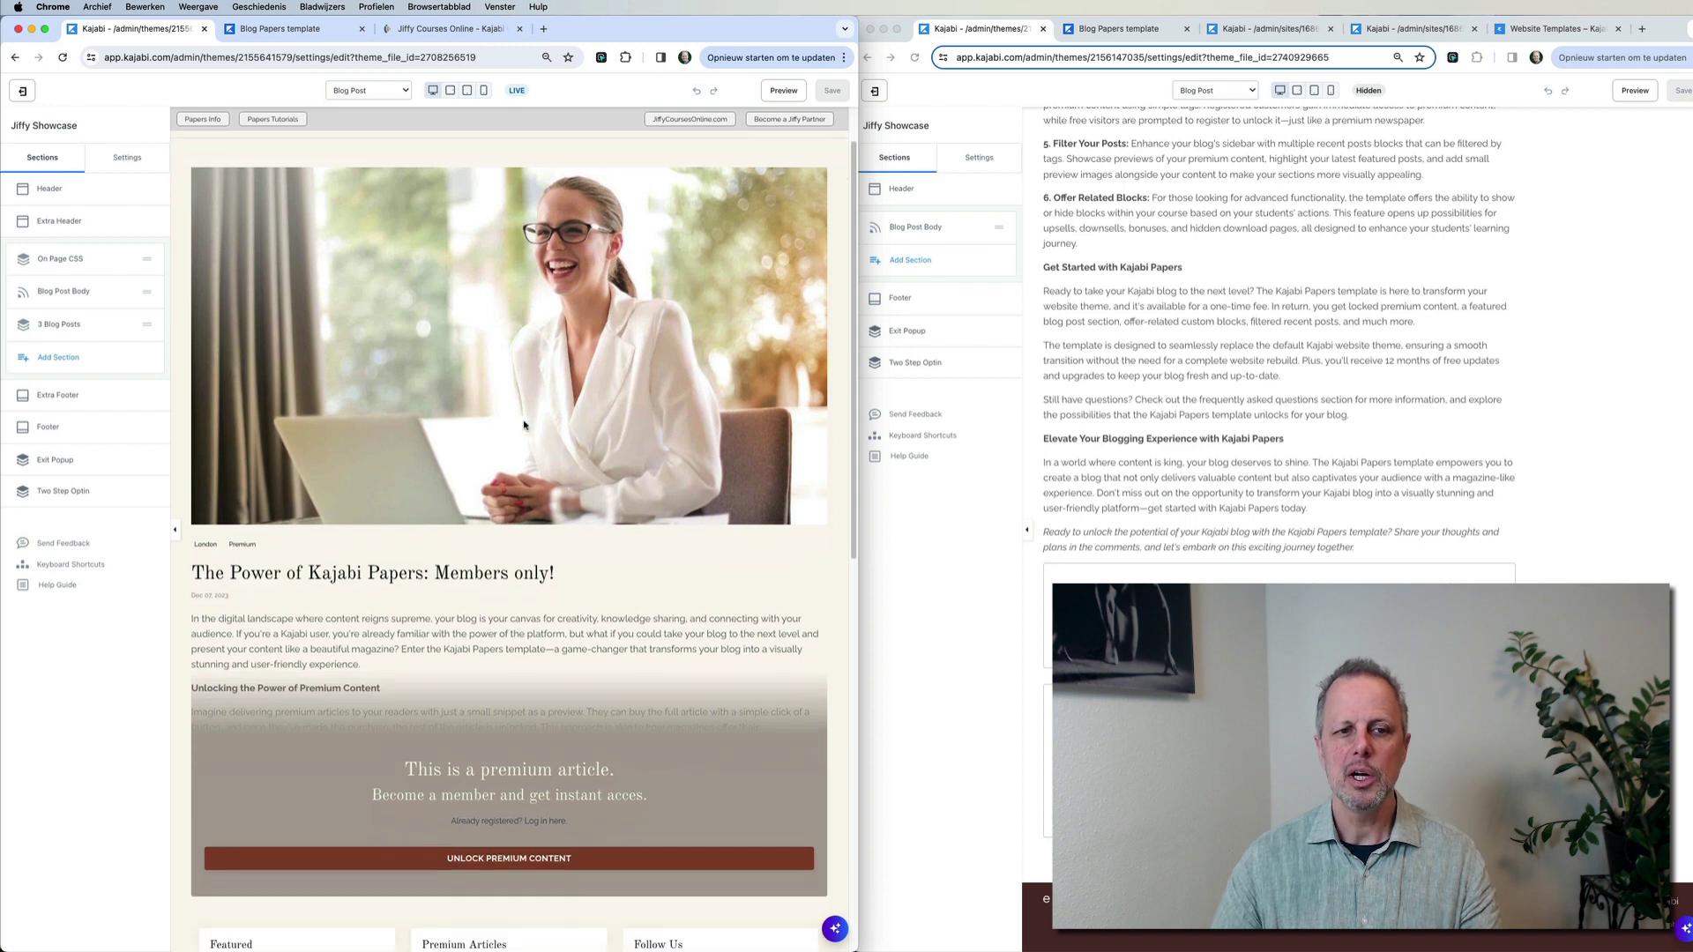
{"action": "scroll", "coordinate": [524, 425], "scroll_direction": "down", "scroll_amount": 5}
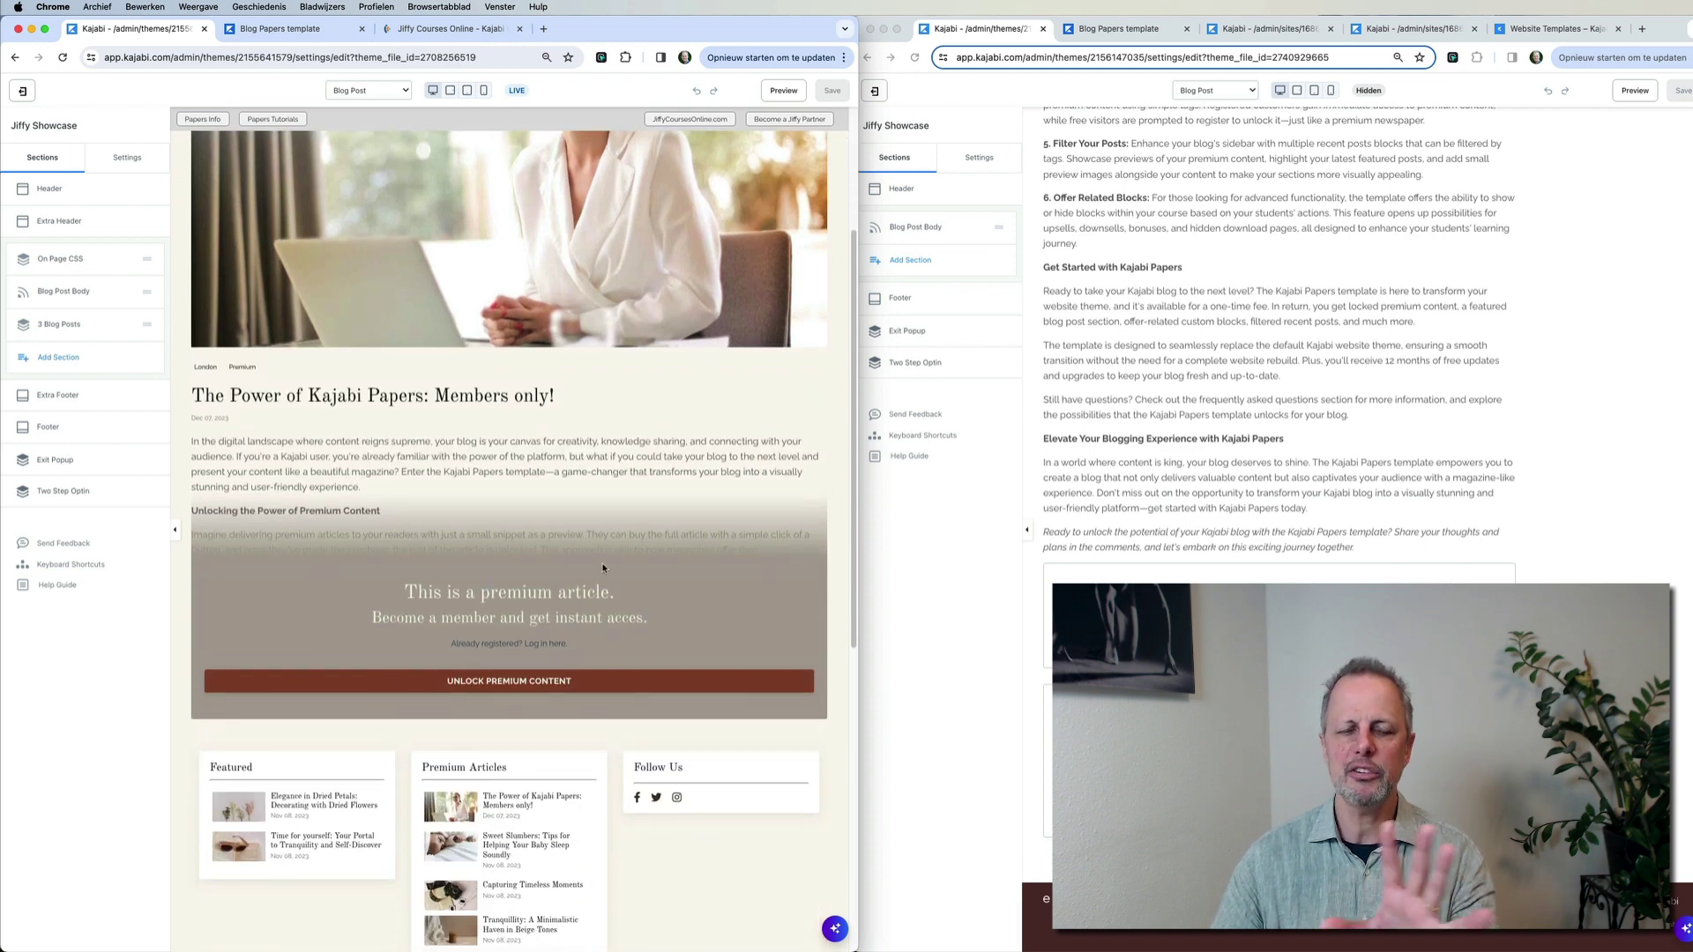
{"action": "scroll", "coordinate": [581, 598], "scroll_direction": "down", "scroll_amount": 9}
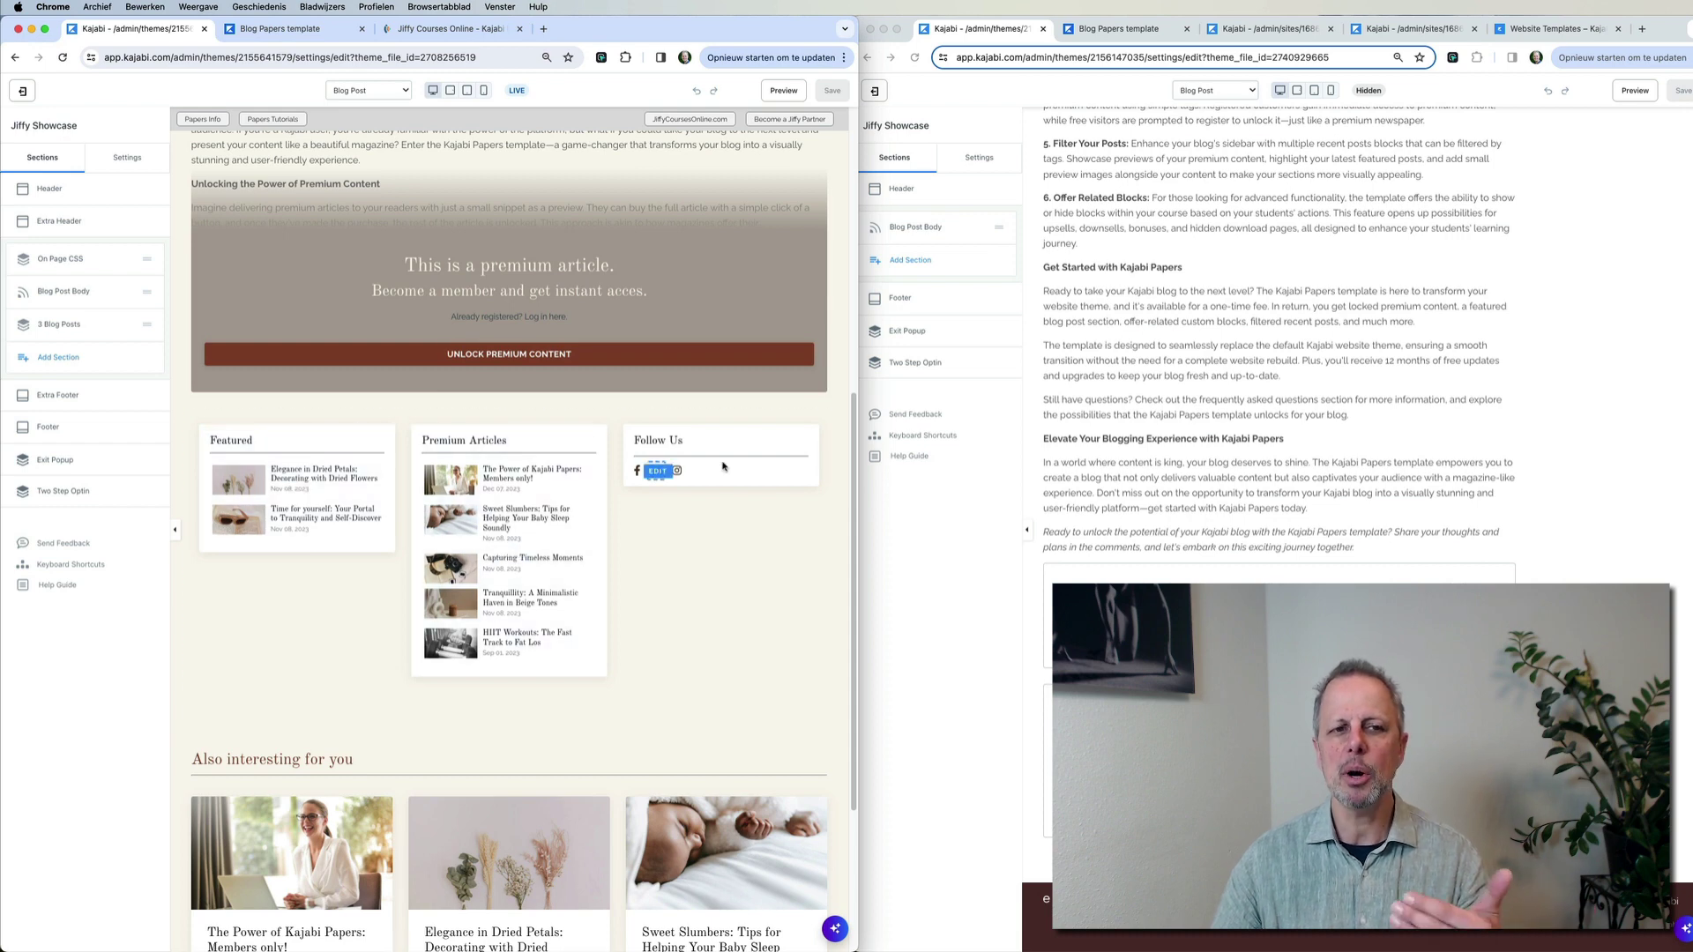
{"action": "left_click", "coordinate": [536, 506]}
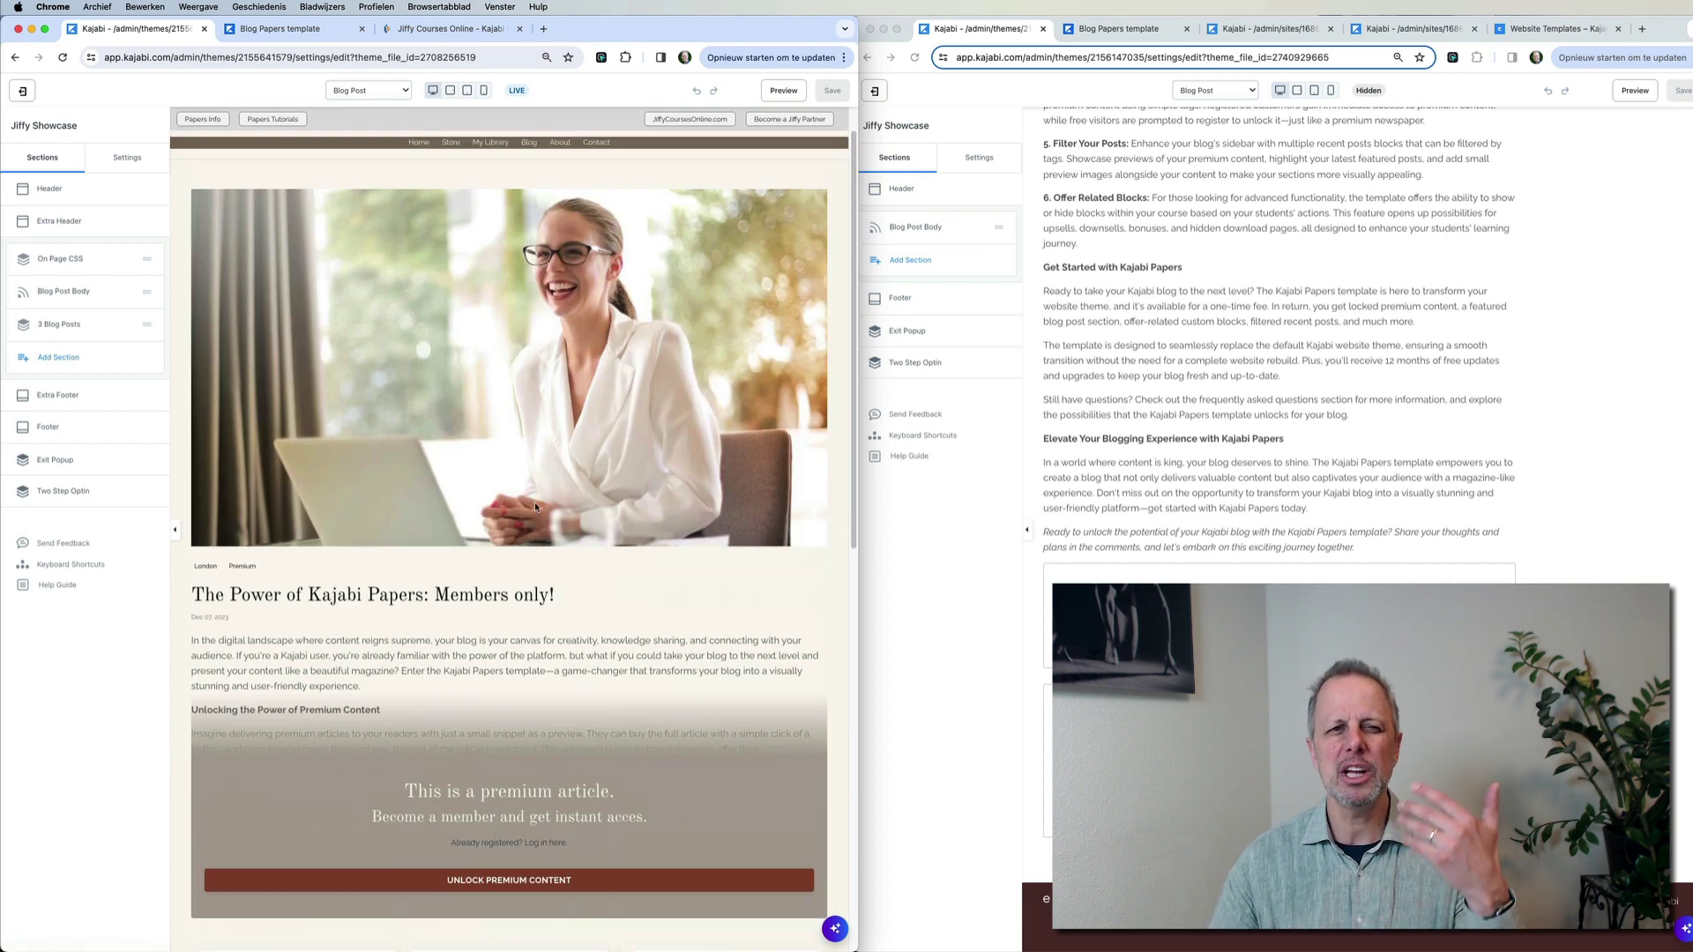
Examine the blocks below the Papers-London article, and compare the Blog Post Body settings of both templates
{"action": "scroll", "coordinate": [530, 508], "scroll_direction": "down", "scroll_amount": 10}
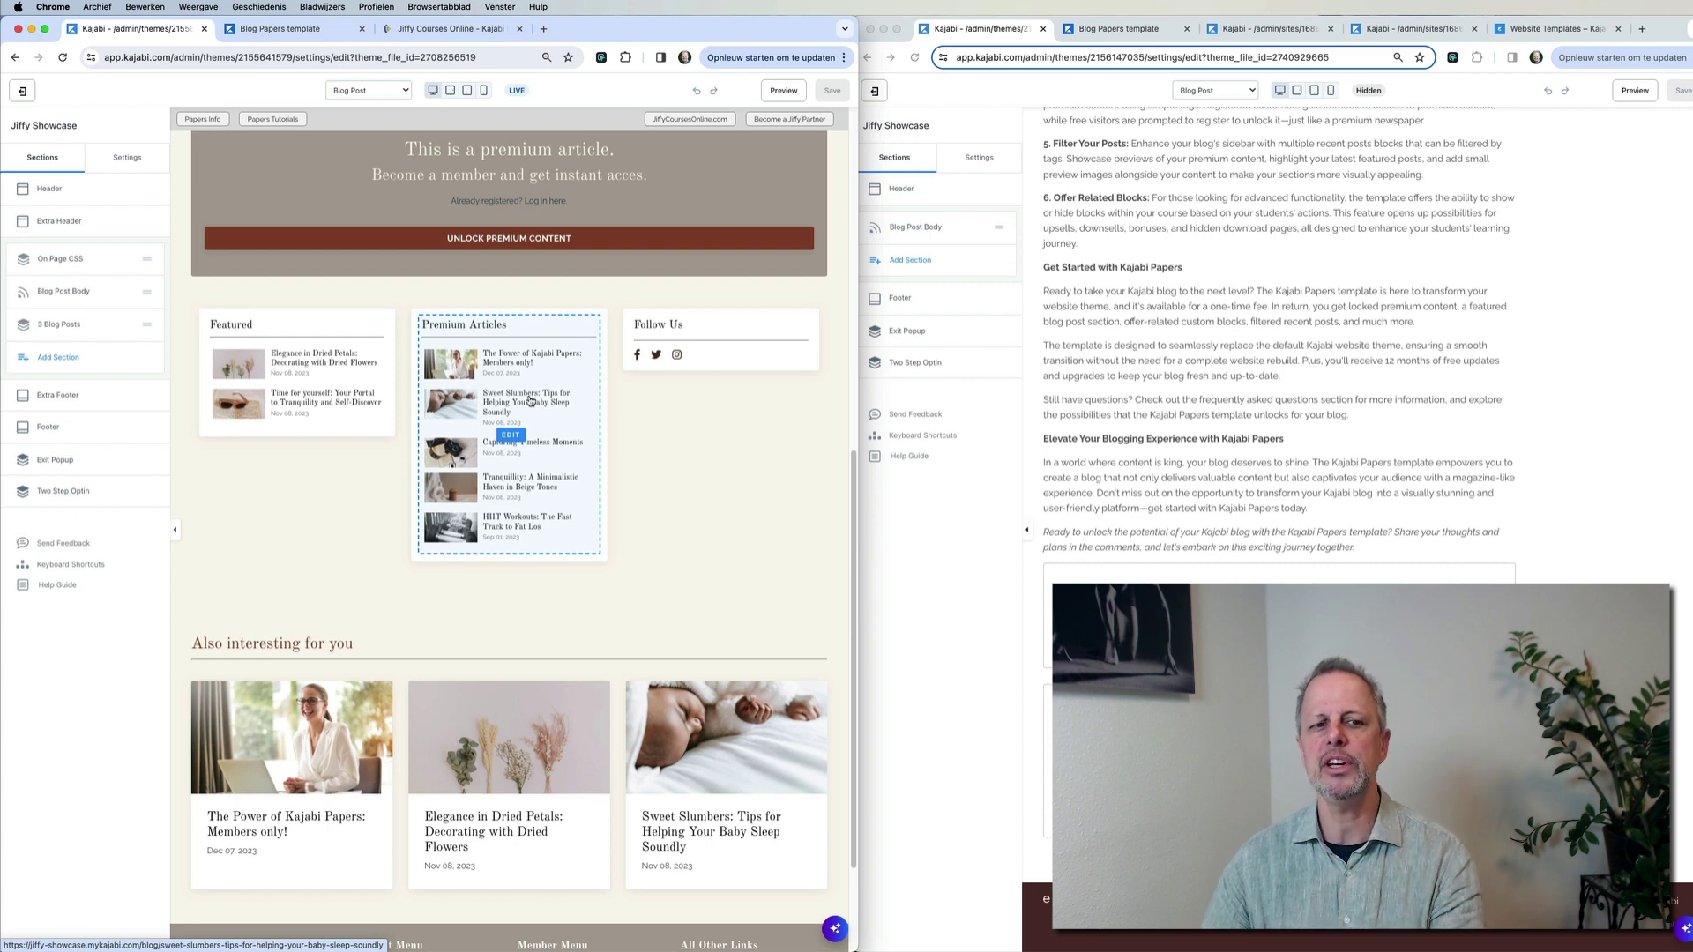
{"action": "scroll", "coordinate": [234, 609], "scroll_direction": "down", "scroll_amount": 3}
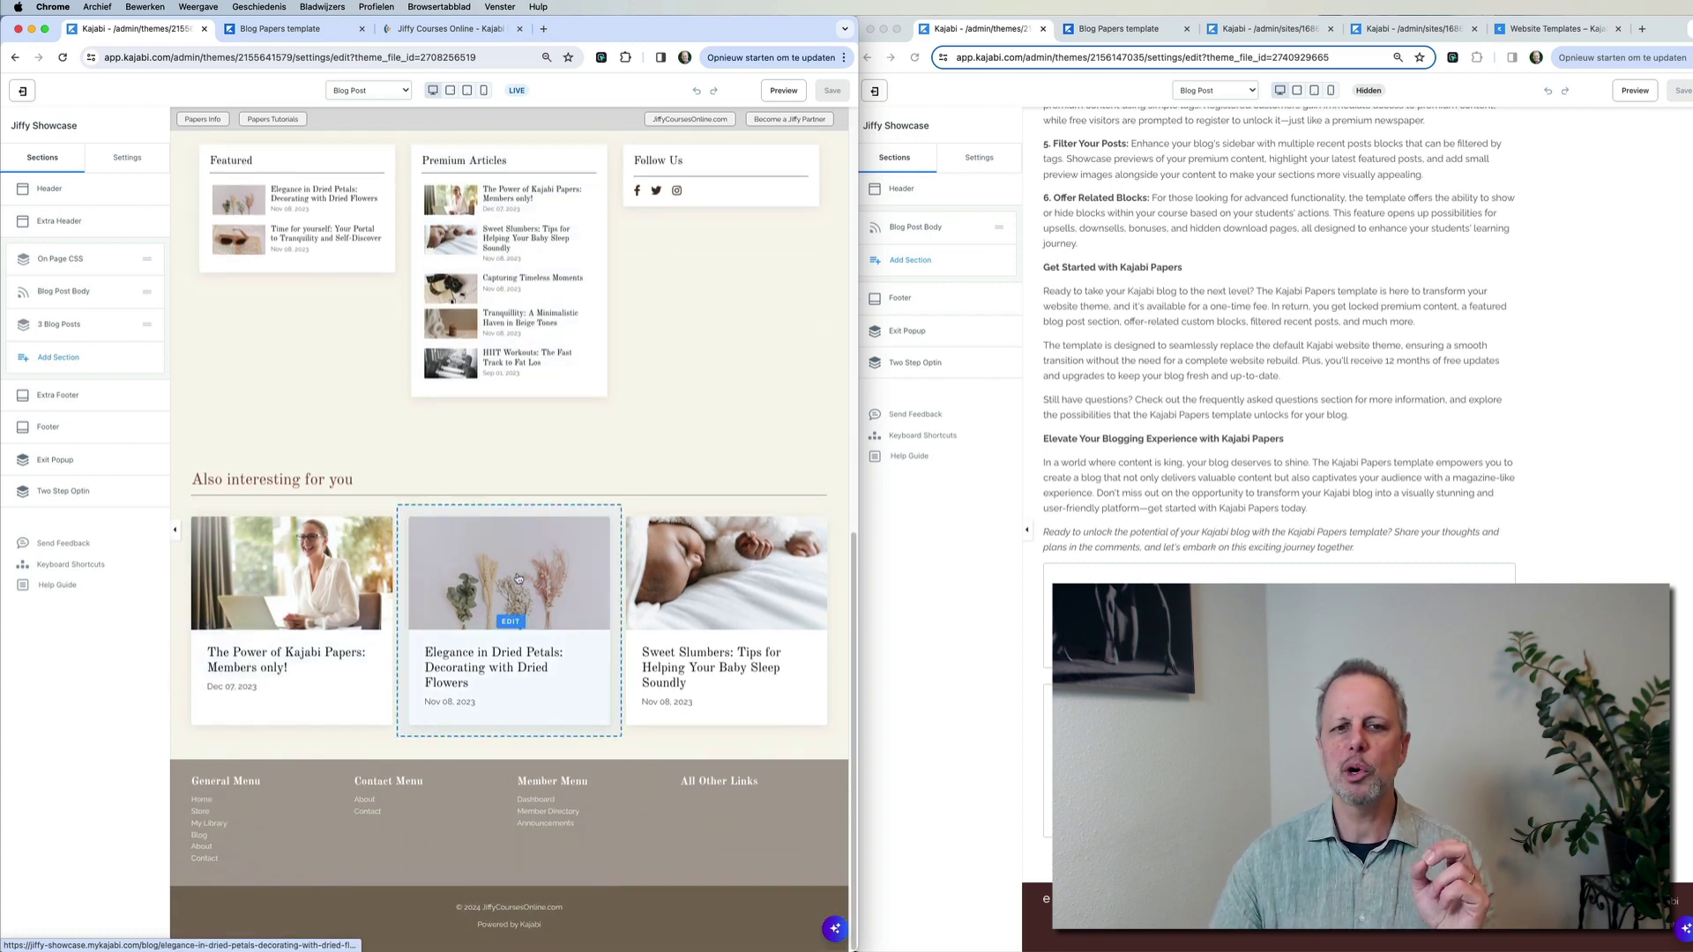
{"action": "left_click", "coordinate": [627, 598]}
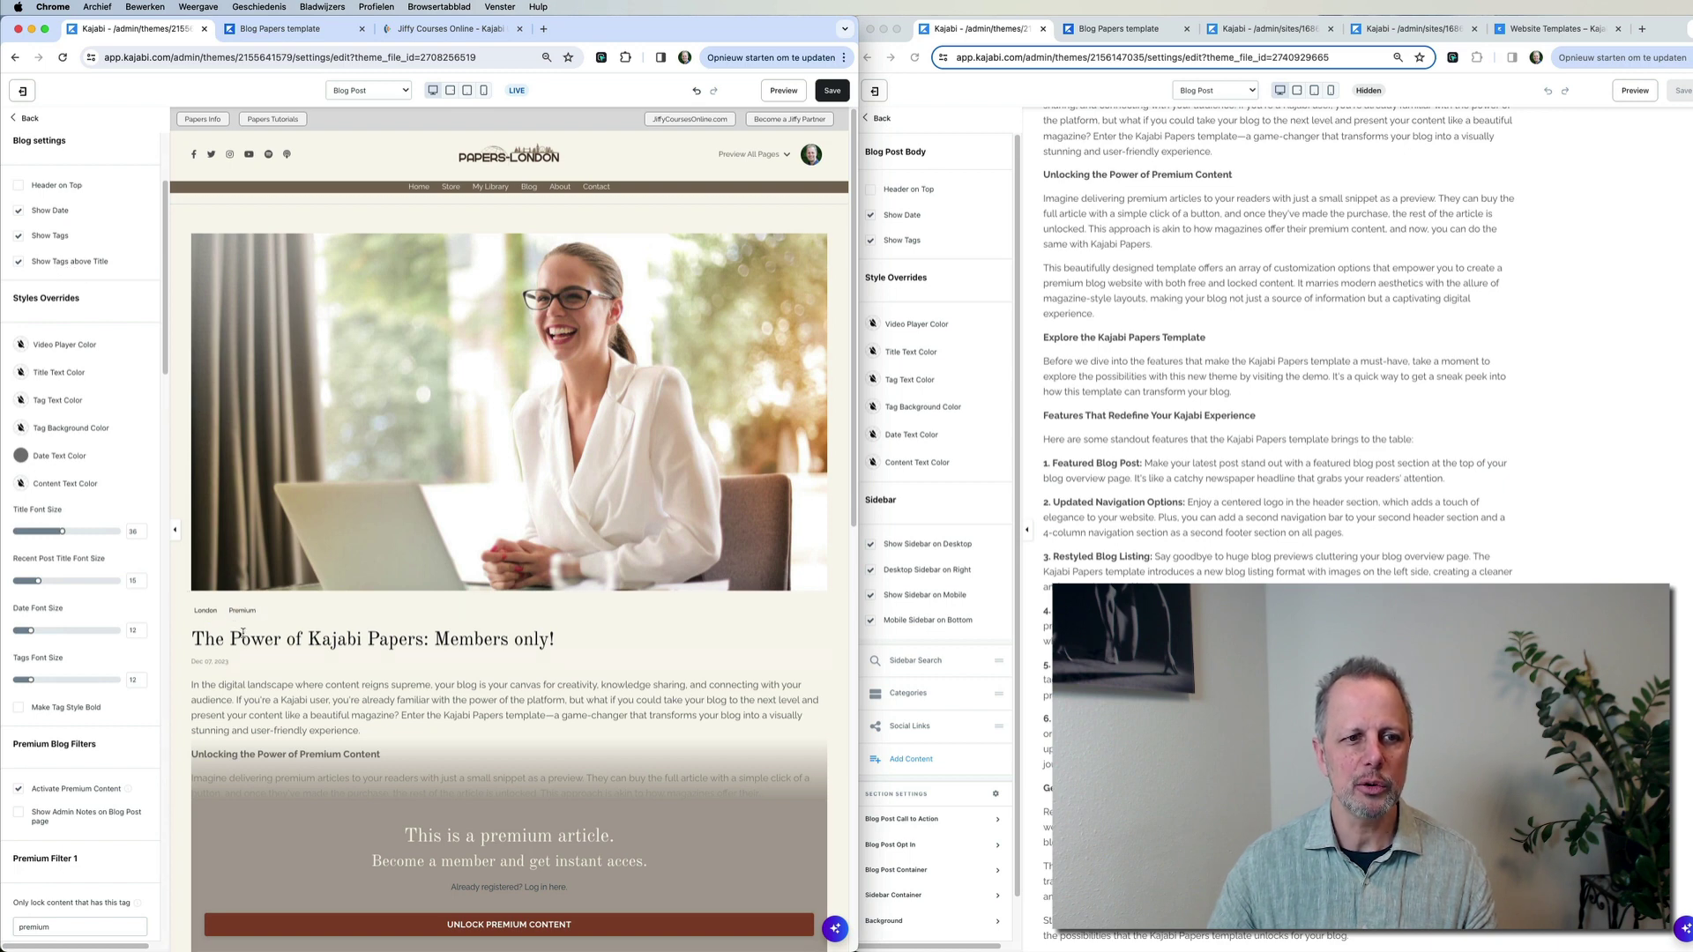
{"action": "scroll", "coordinate": [1131, 432], "scroll_direction": "up", "scroll_amount": 10}
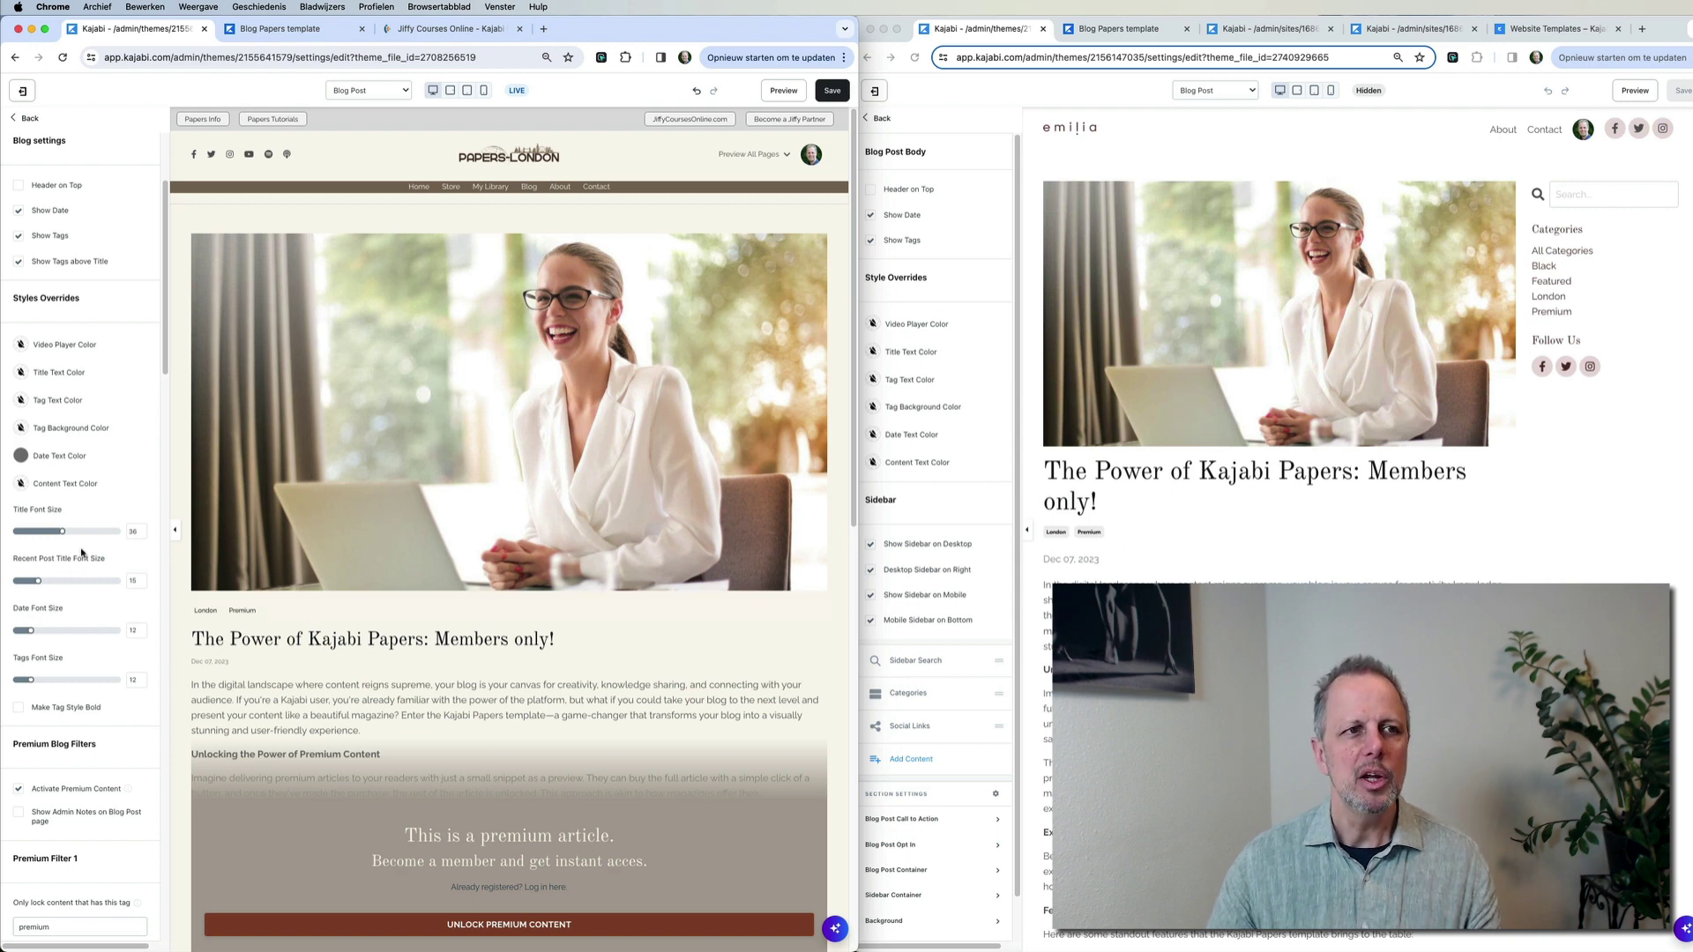
{"action": "scroll", "coordinate": [78, 548], "scroll_direction": "down", "scroll_amount": 5}
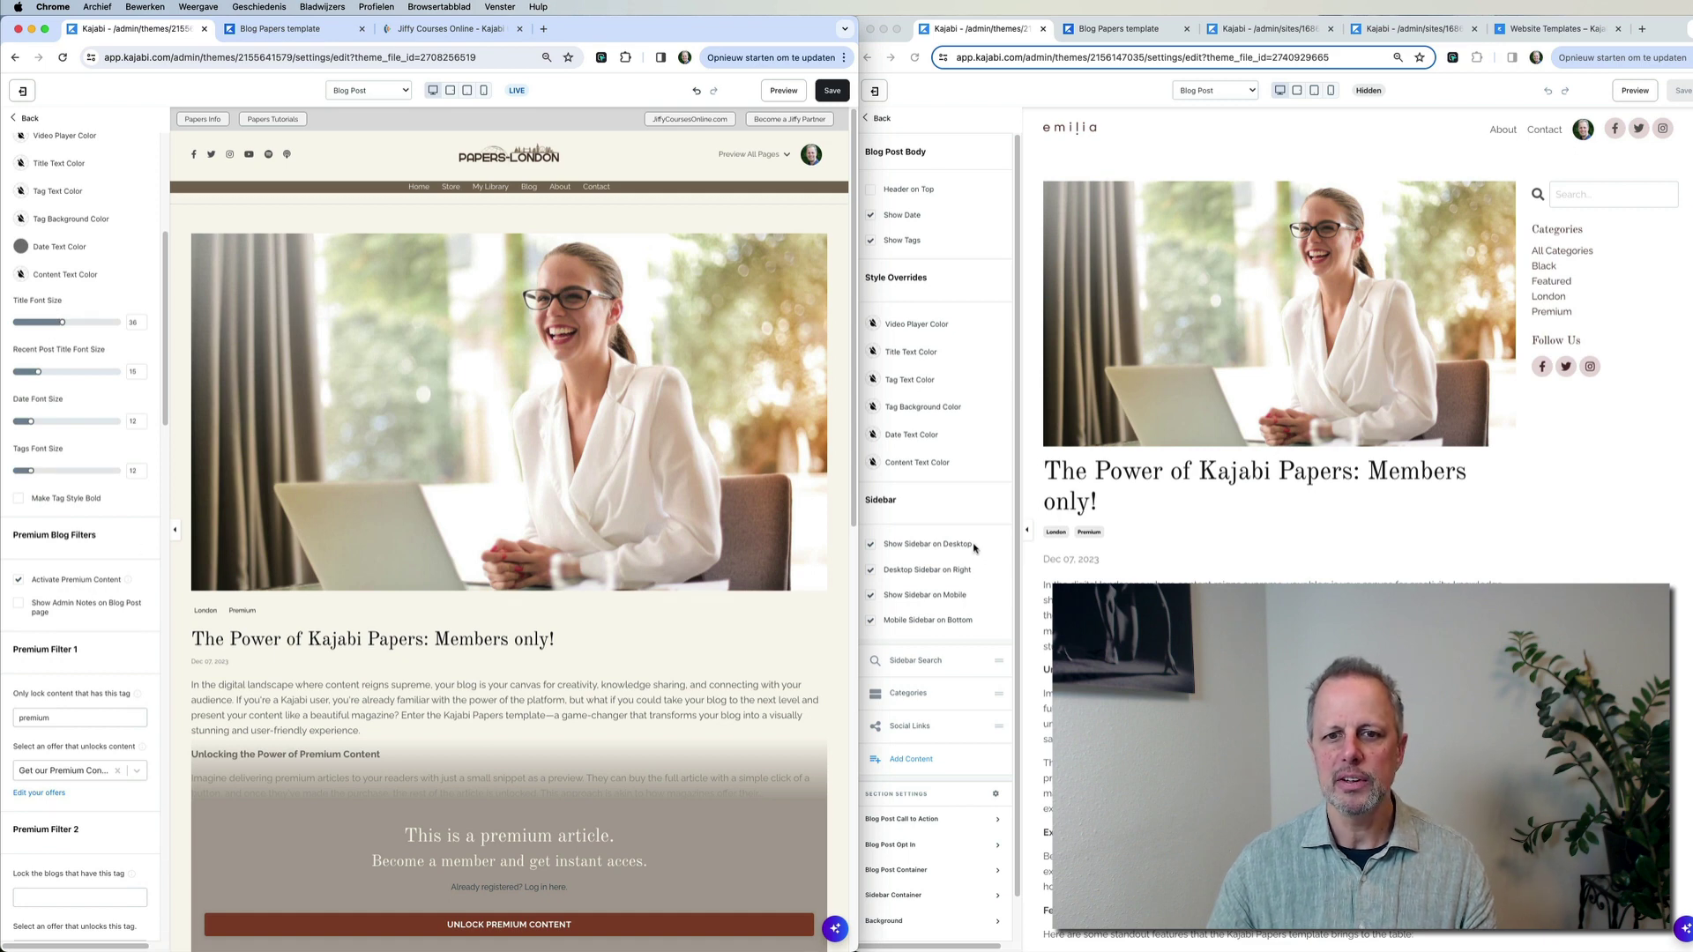
{"action": "scroll", "coordinate": [975, 549], "scroll_direction": "down", "scroll_amount": 1}
{"action": "scroll", "coordinate": [974, 549], "scroll_direction": "up", "scroll_amount": 1}
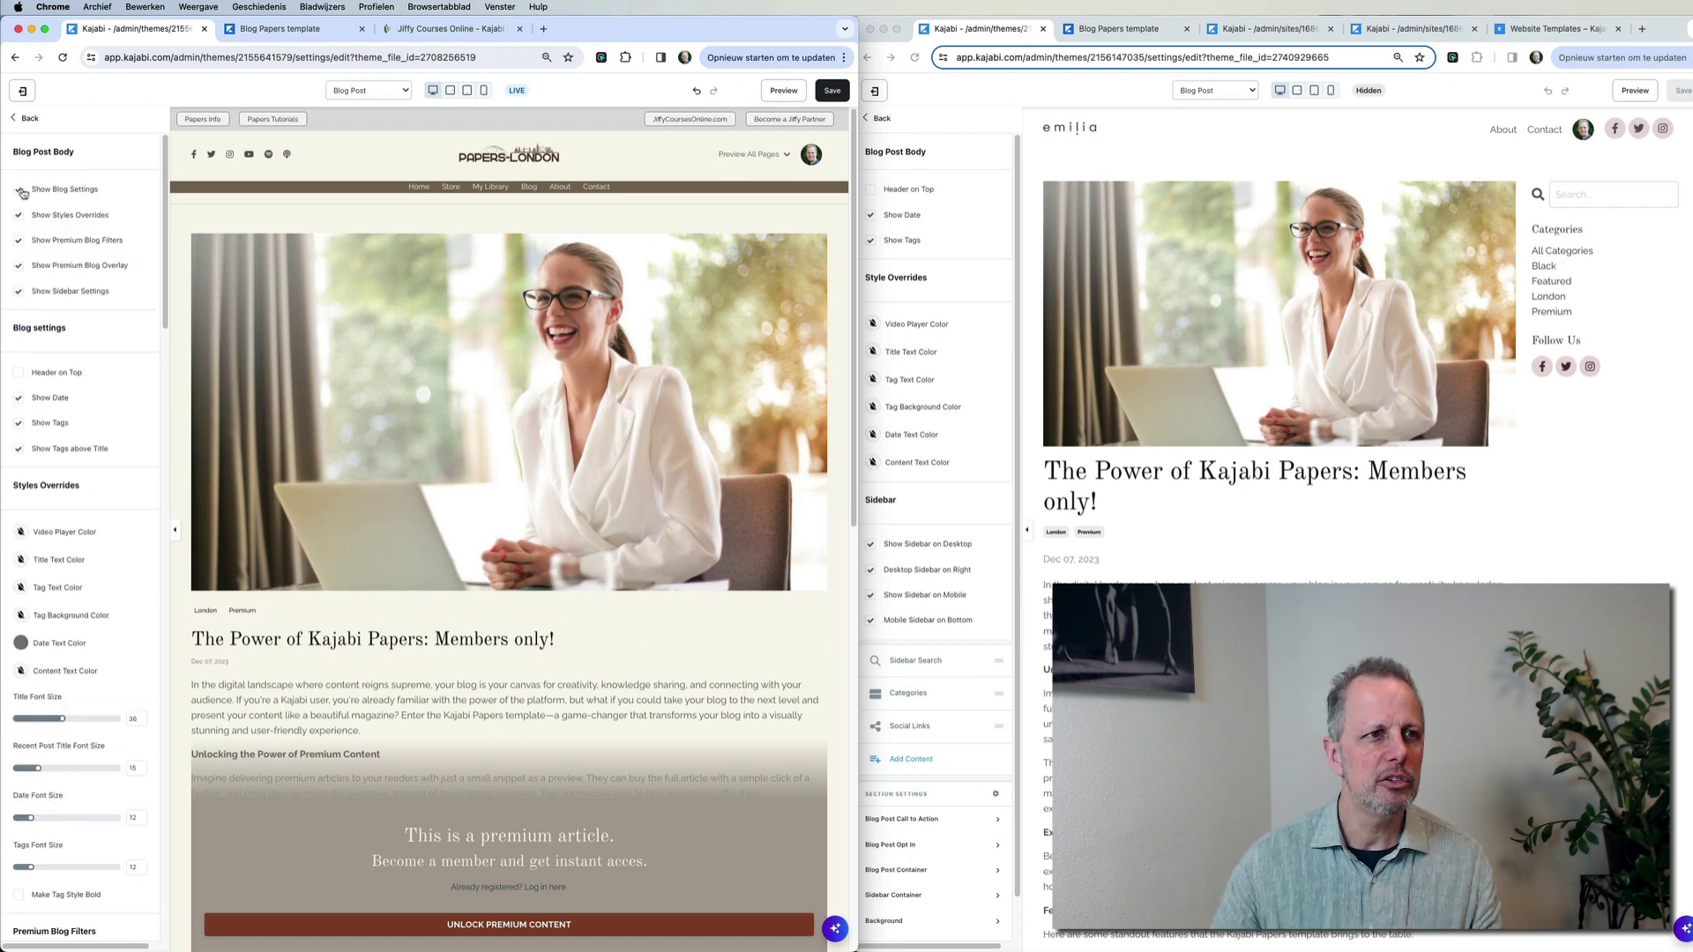
Hide the blog settings and styles overrides groups in the Papers-London Blog Post Body section
{"action": "left_click", "coordinate": [19, 191]}
{"action": "left_click", "coordinate": [20, 216]}
{"action": "scroll", "coordinate": [60, 325], "scroll_direction": "down", "scroll_amount": 3}
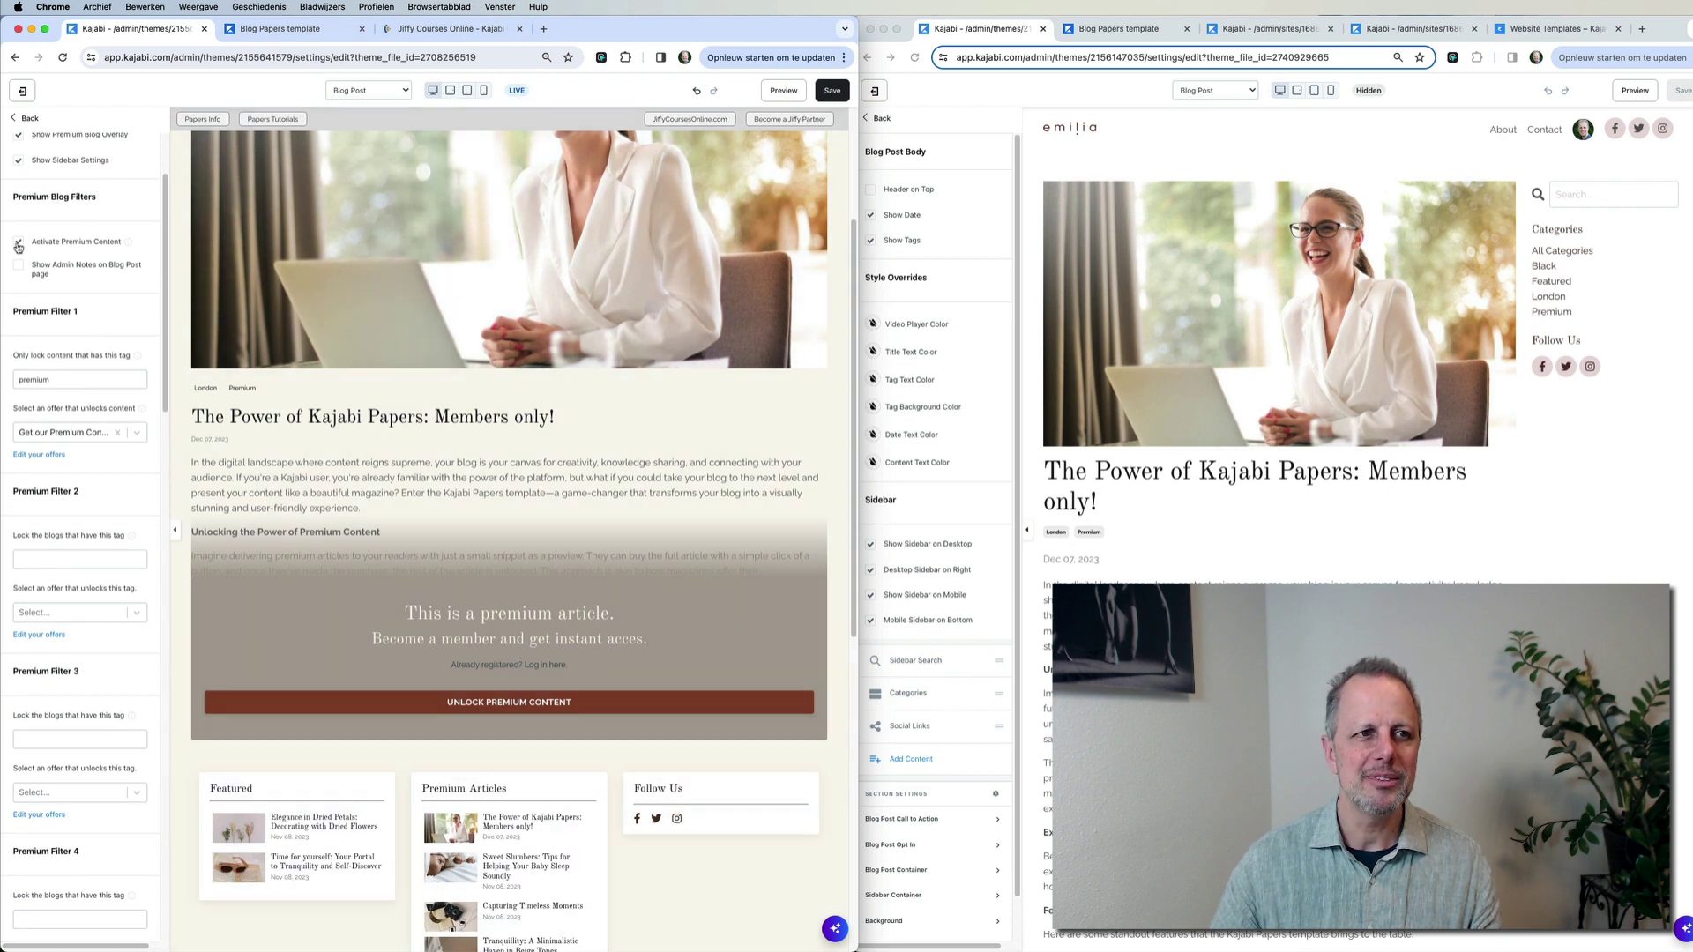
Deactivate premium content in Papers-London to examine the unlocked article and opt-in form against the default template, and reactivate it
{"action": "left_click", "coordinate": [18, 244]}
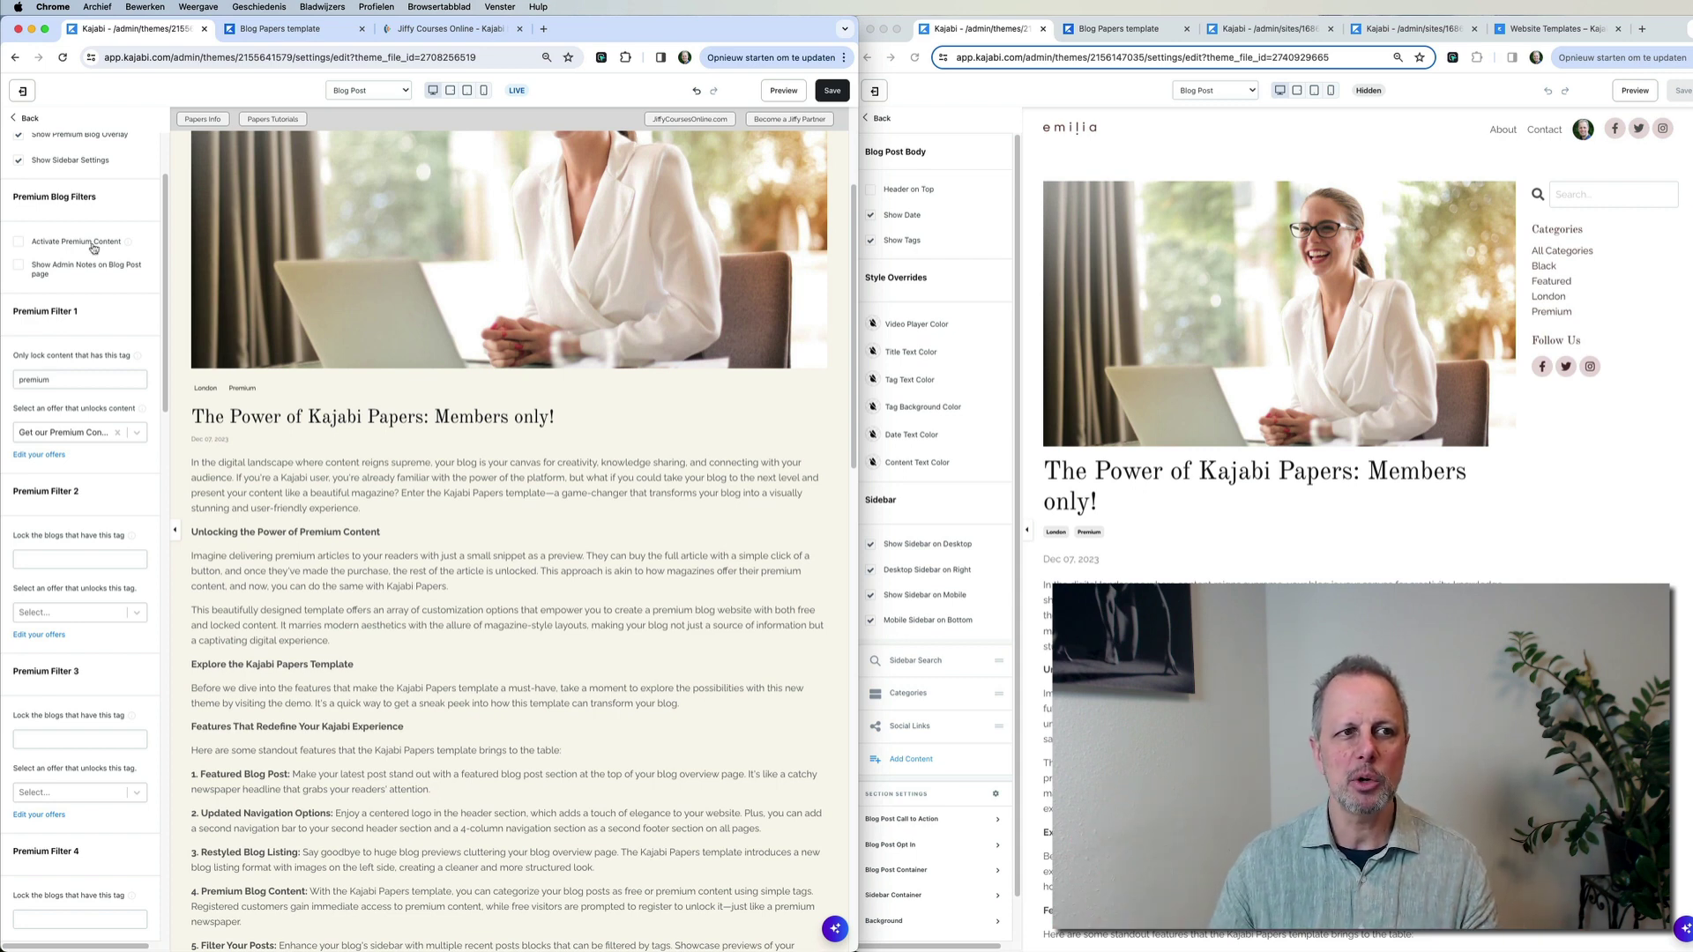
{"action": "scroll", "coordinate": [380, 514], "scroll_direction": "down", "scroll_amount": 15}
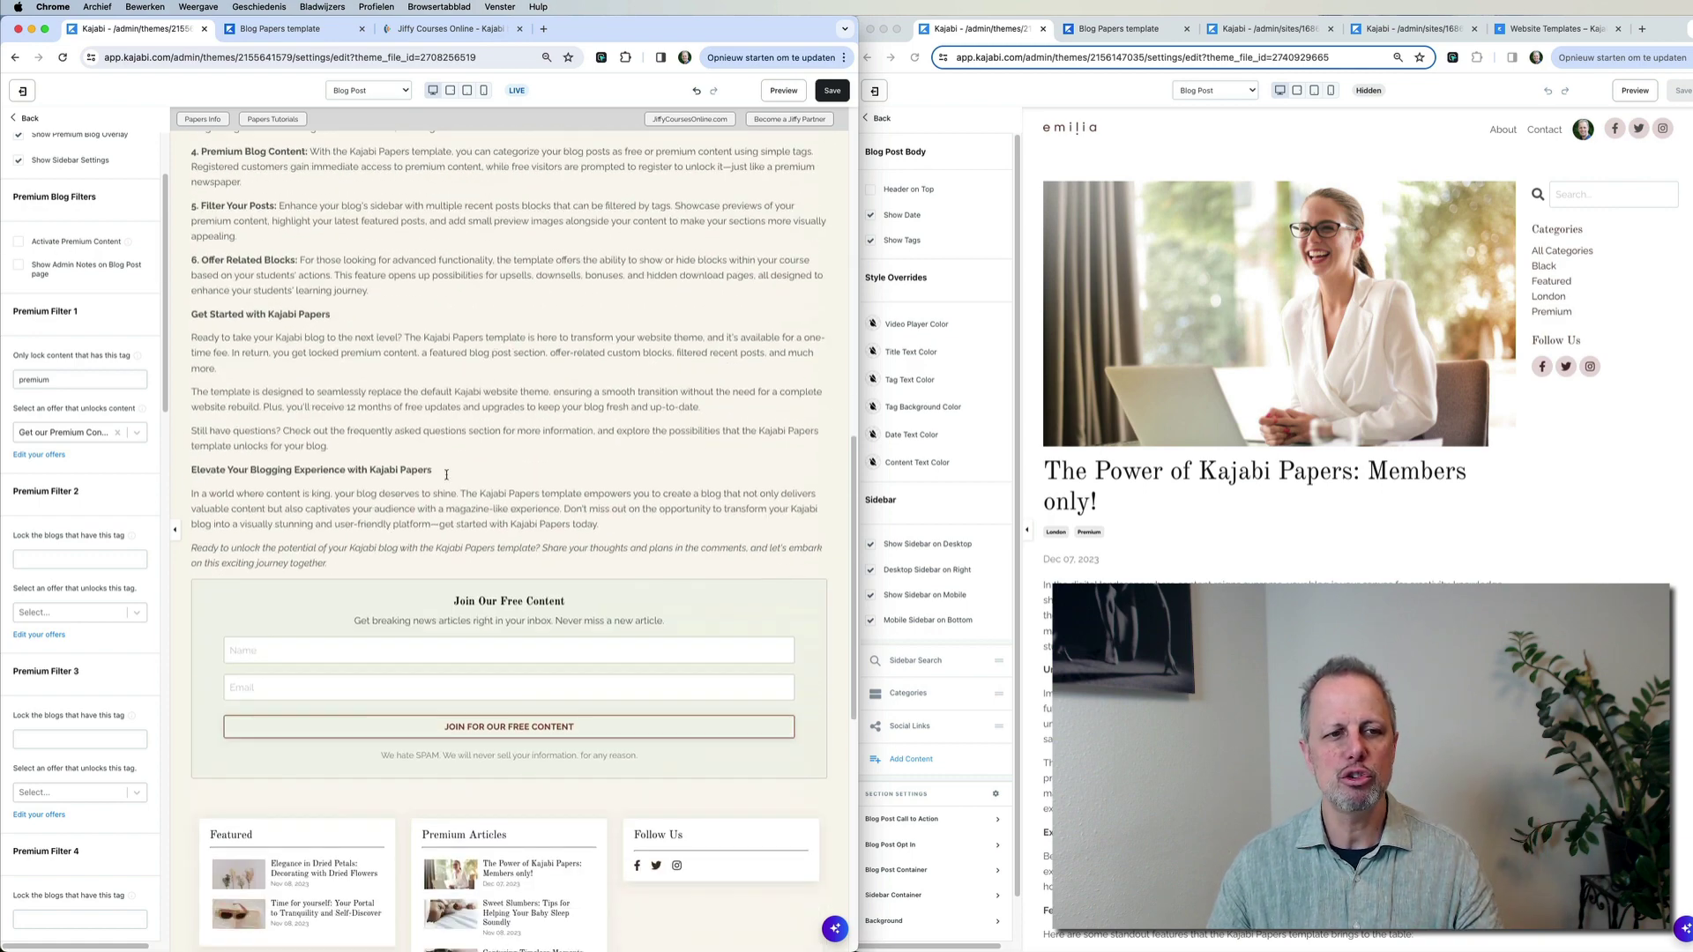
{"action": "scroll", "coordinate": [446, 475], "scroll_direction": "down", "scroll_amount": 1}
{"action": "scroll", "coordinate": [1303, 540], "scroll_direction": "down", "scroll_amount": 10}
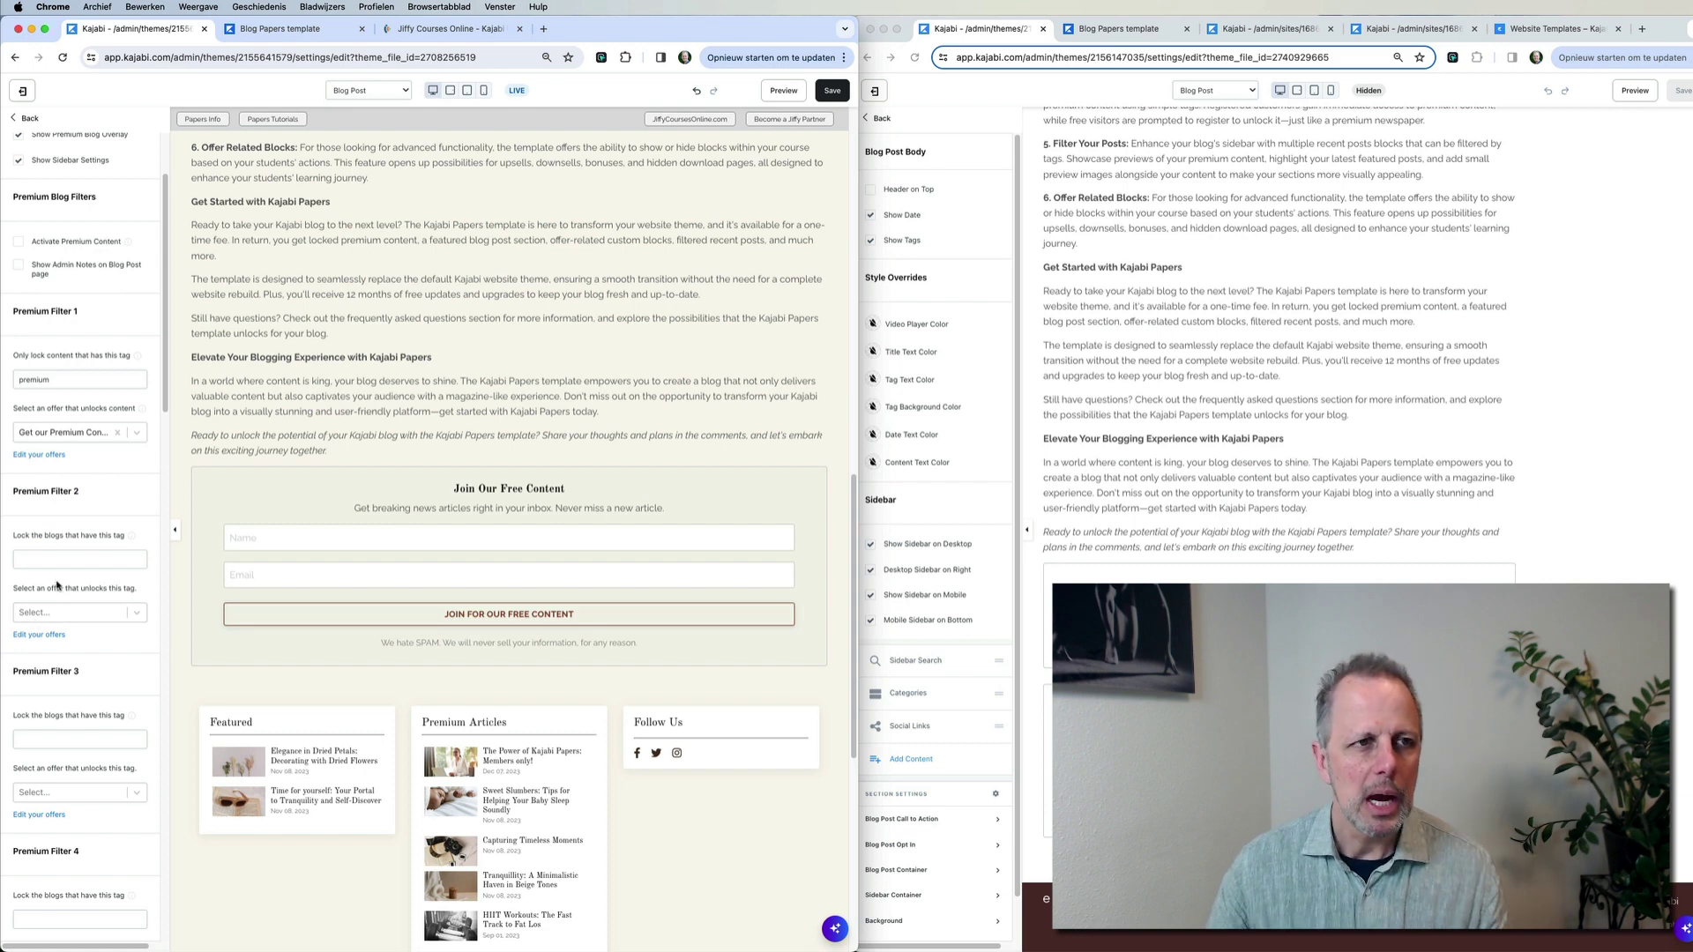
{"action": "scroll", "coordinate": [79, 578], "scroll_direction": "down", "scroll_amount": 2}
{"action": "scroll", "coordinate": [80, 577], "scroll_direction": "up", "scroll_amount": 5}
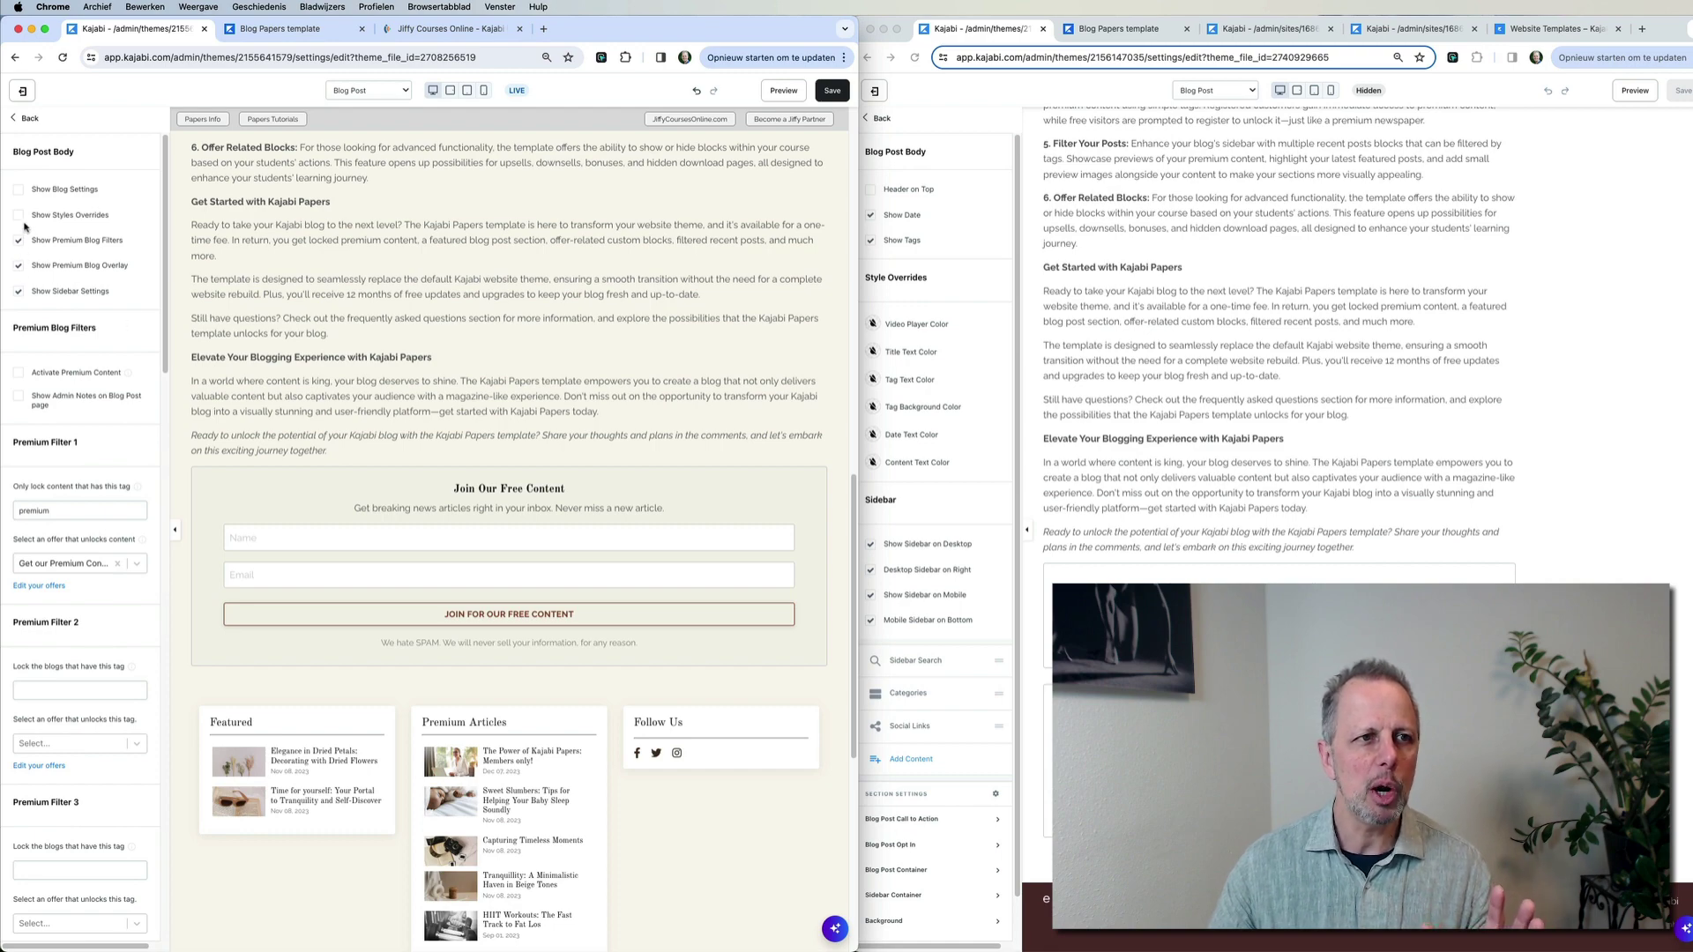
{"action": "left_click", "coordinate": [18, 378]}
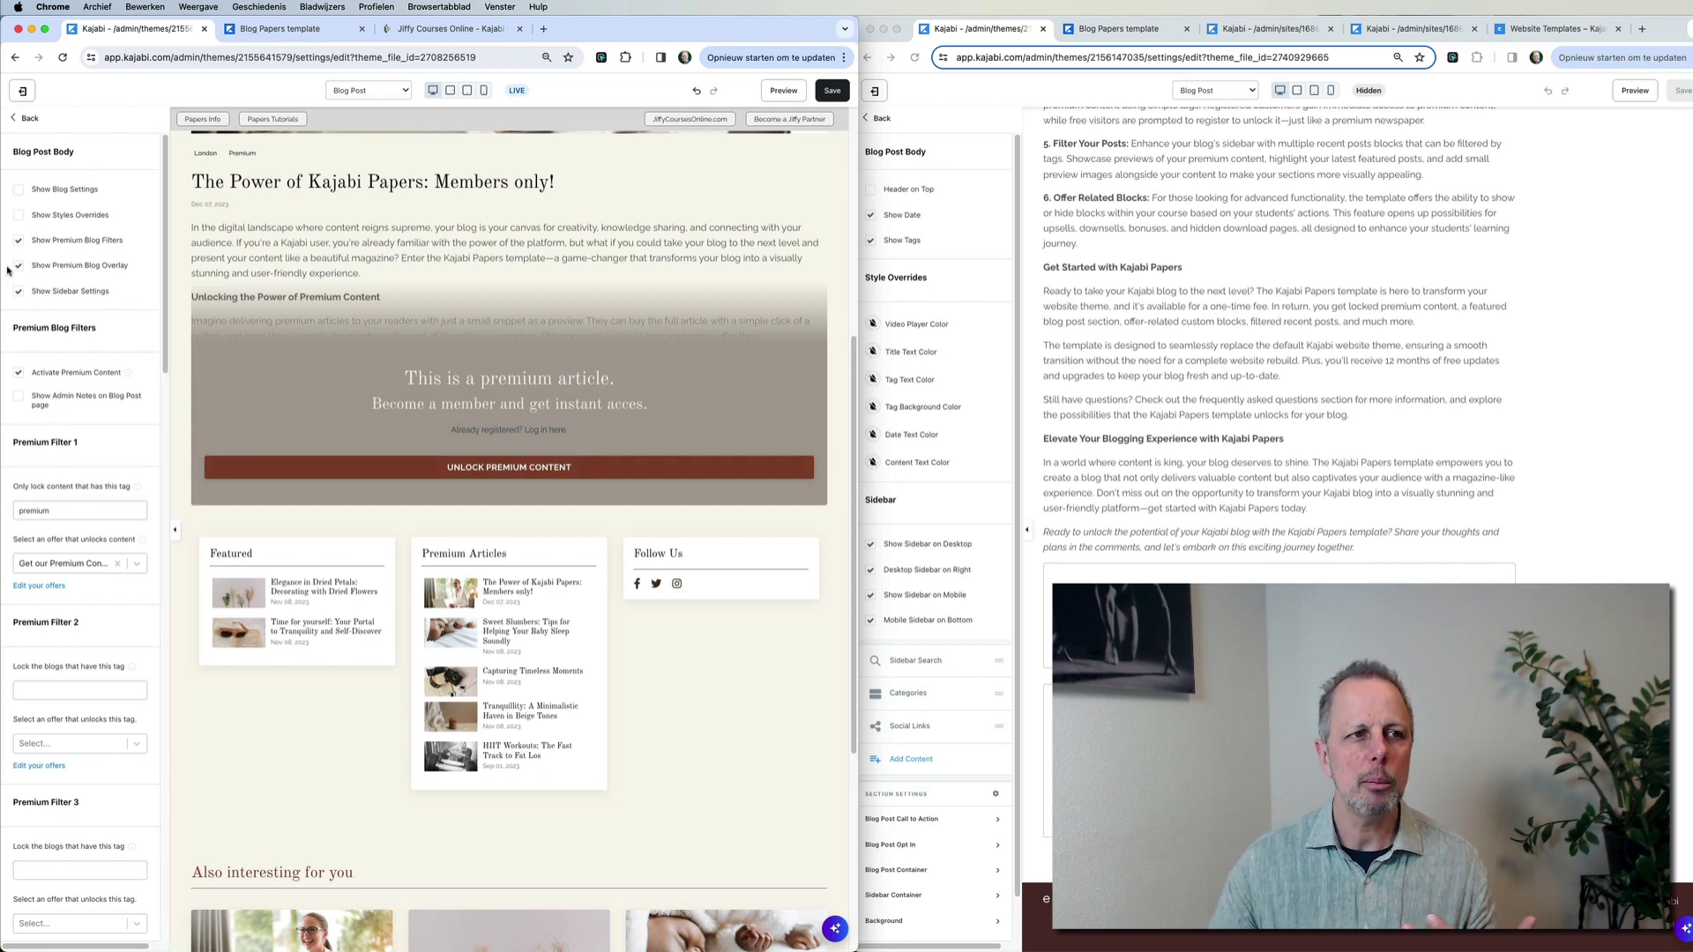
Hide the premium blog filters and overlay settings, and examine the sidebar options and blocks with the page preview
{"action": "left_click", "coordinate": [19, 240]}
{"action": "left_click", "coordinate": [19, 265]}
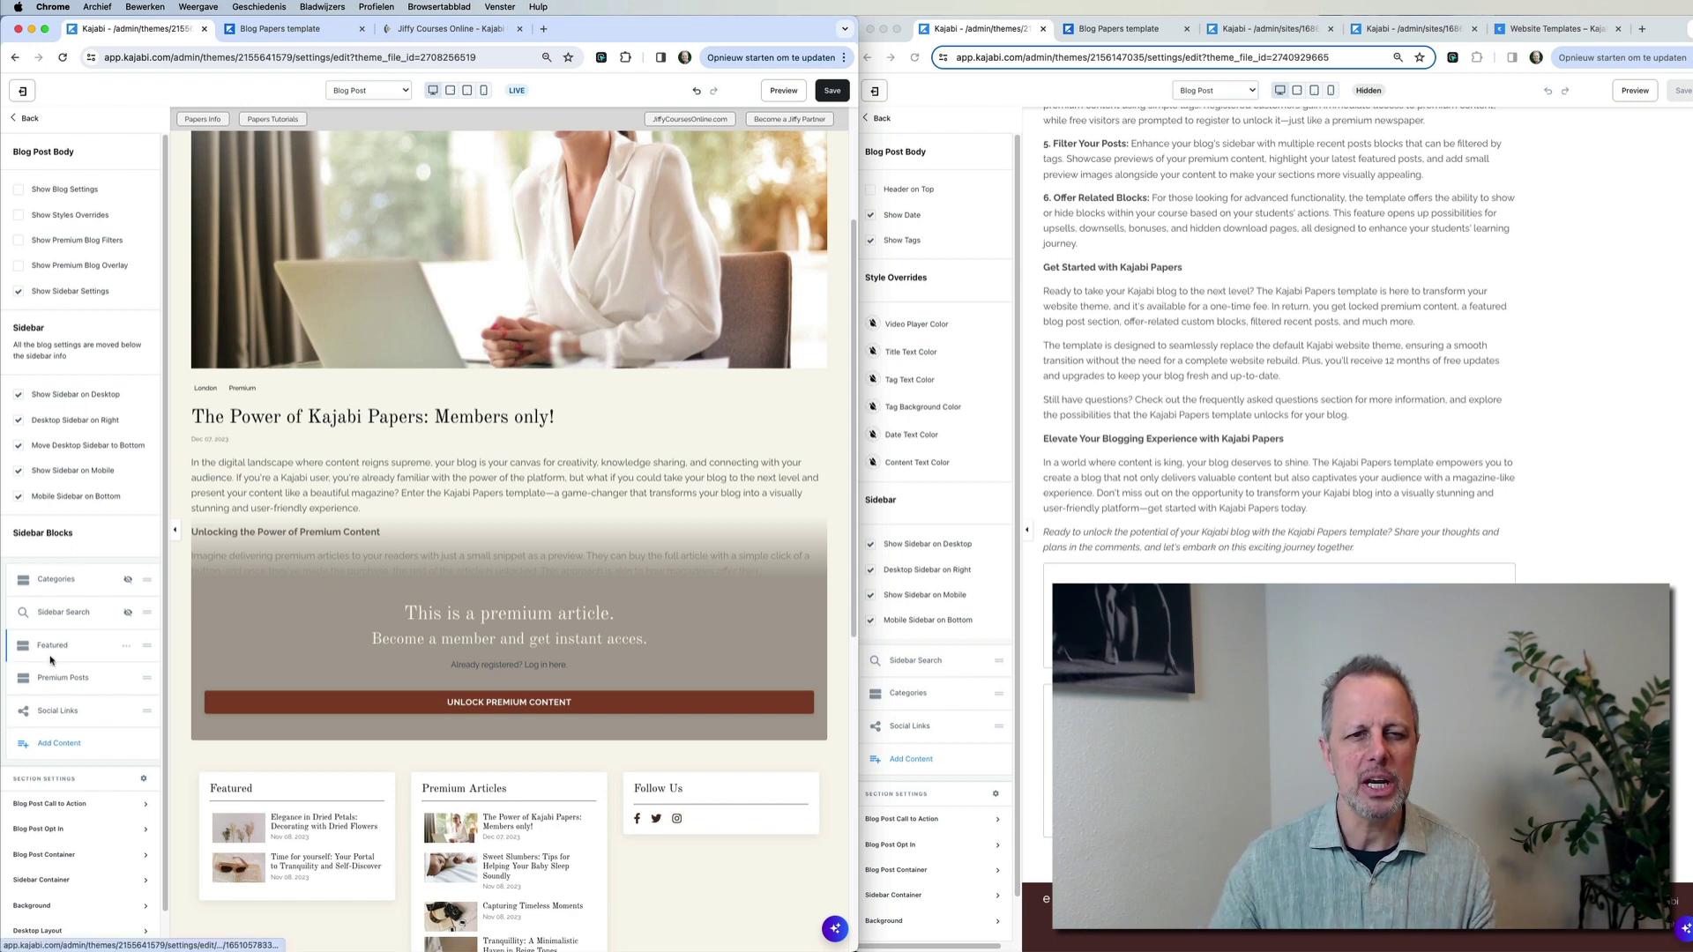
{"action": "scroll", "coordinate": [503, 684], "scroll_direction": "down", "scroll_amount": 3}
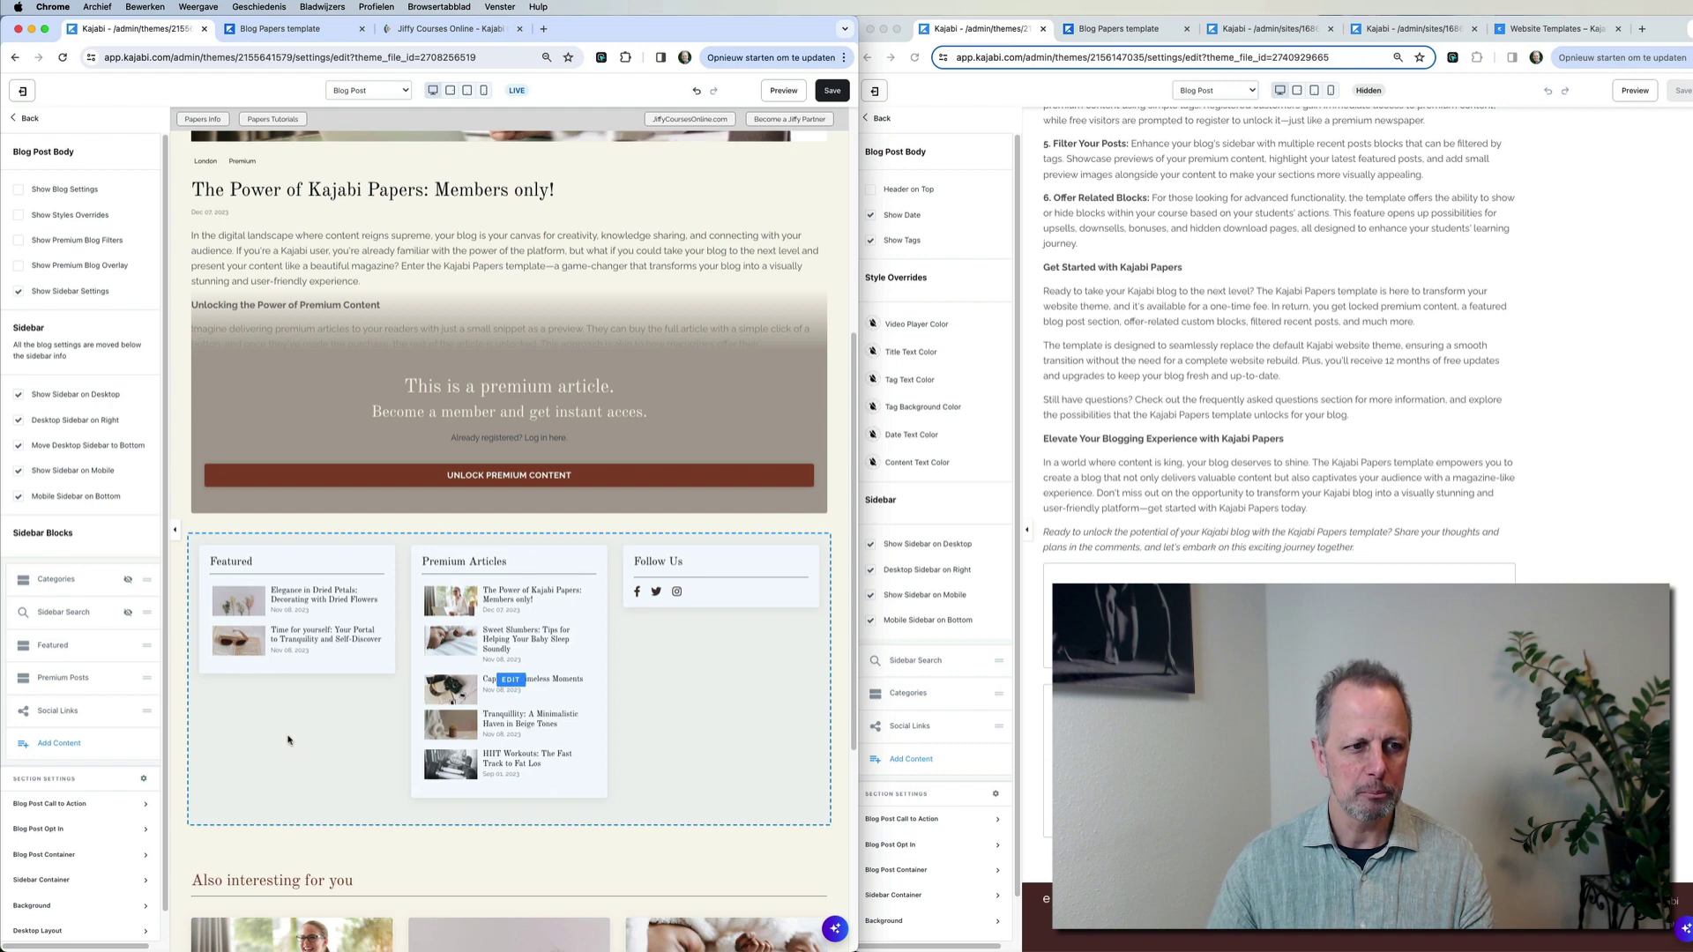
{"action": "scroll", "coordinate": [661, 625], "scroll_direction": "up", "scroll_amount": 6}
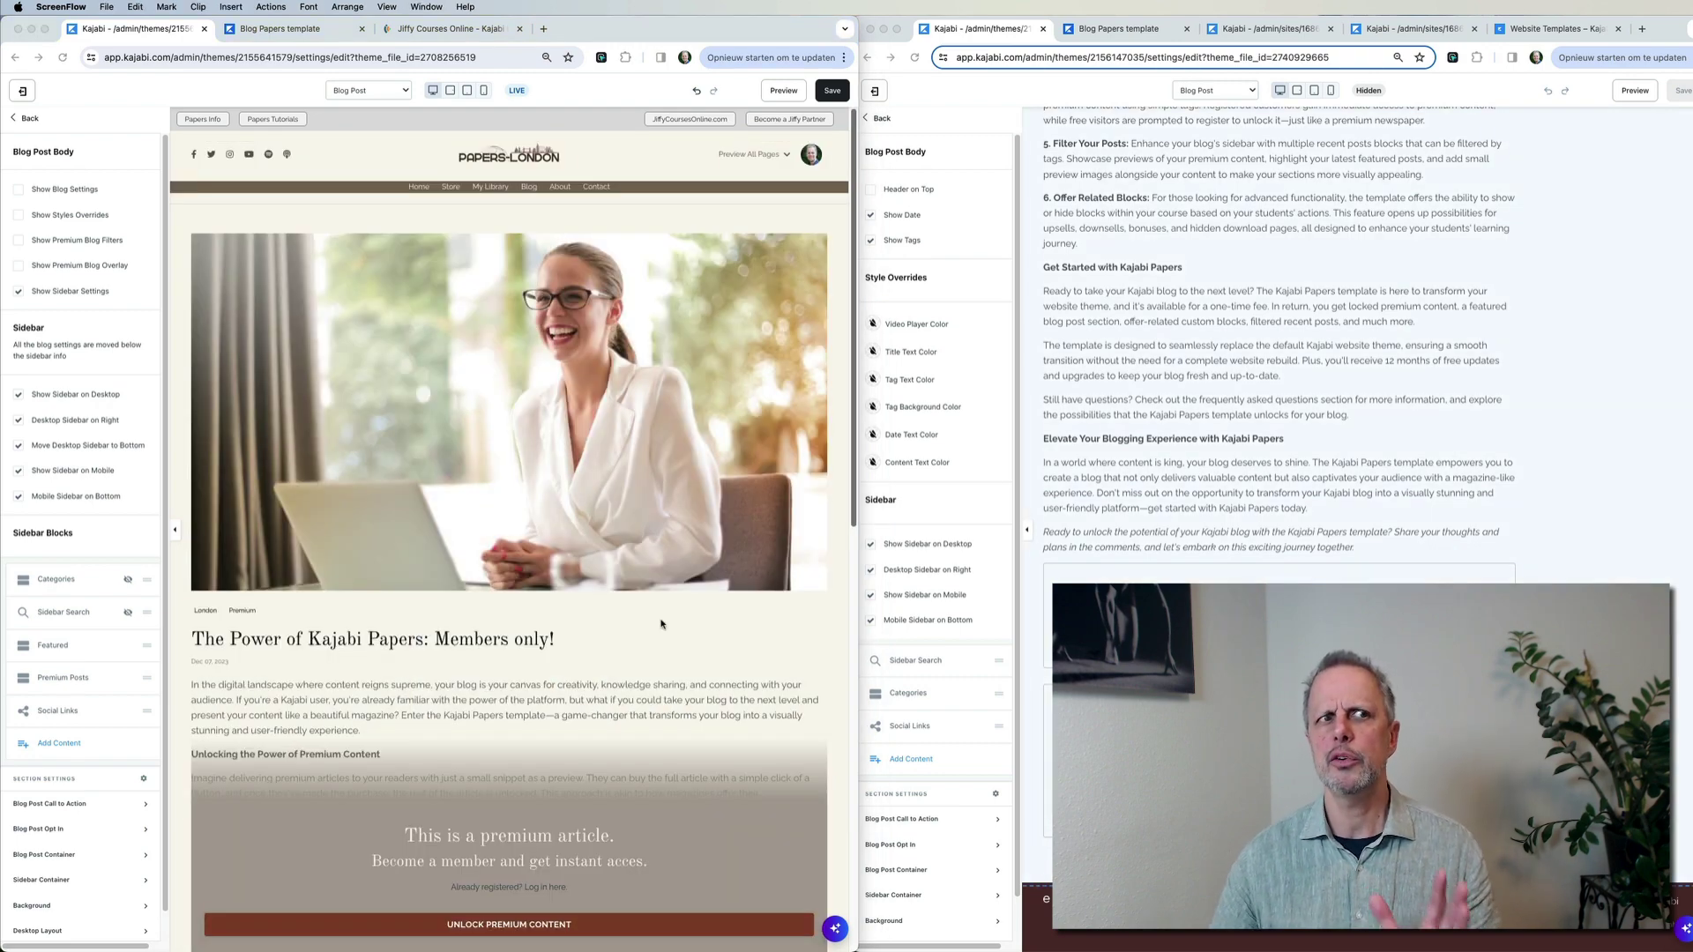
Switch both templates to the Home page, leaving the Papers-London Blog Post page without saving the changes
{"action": "scroll", "coordinate": [1032, 420], "scroll_direction": "up", "scroll_amount": 10}
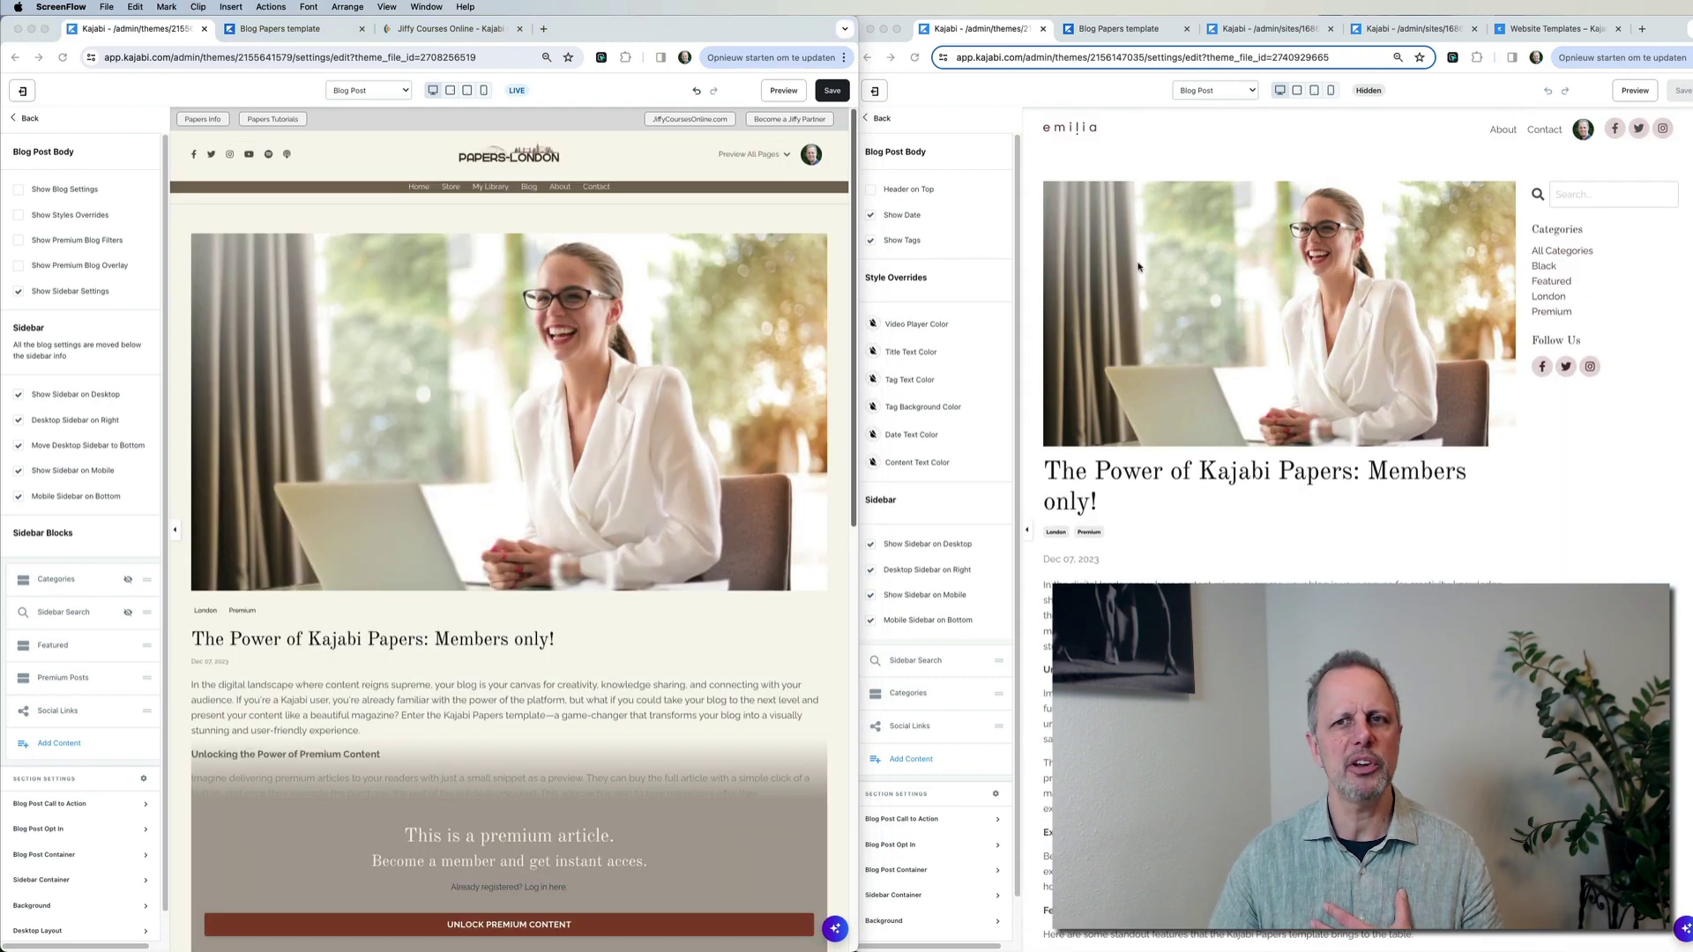
{"action": "left_click", "coordinate": [1235, 94]}
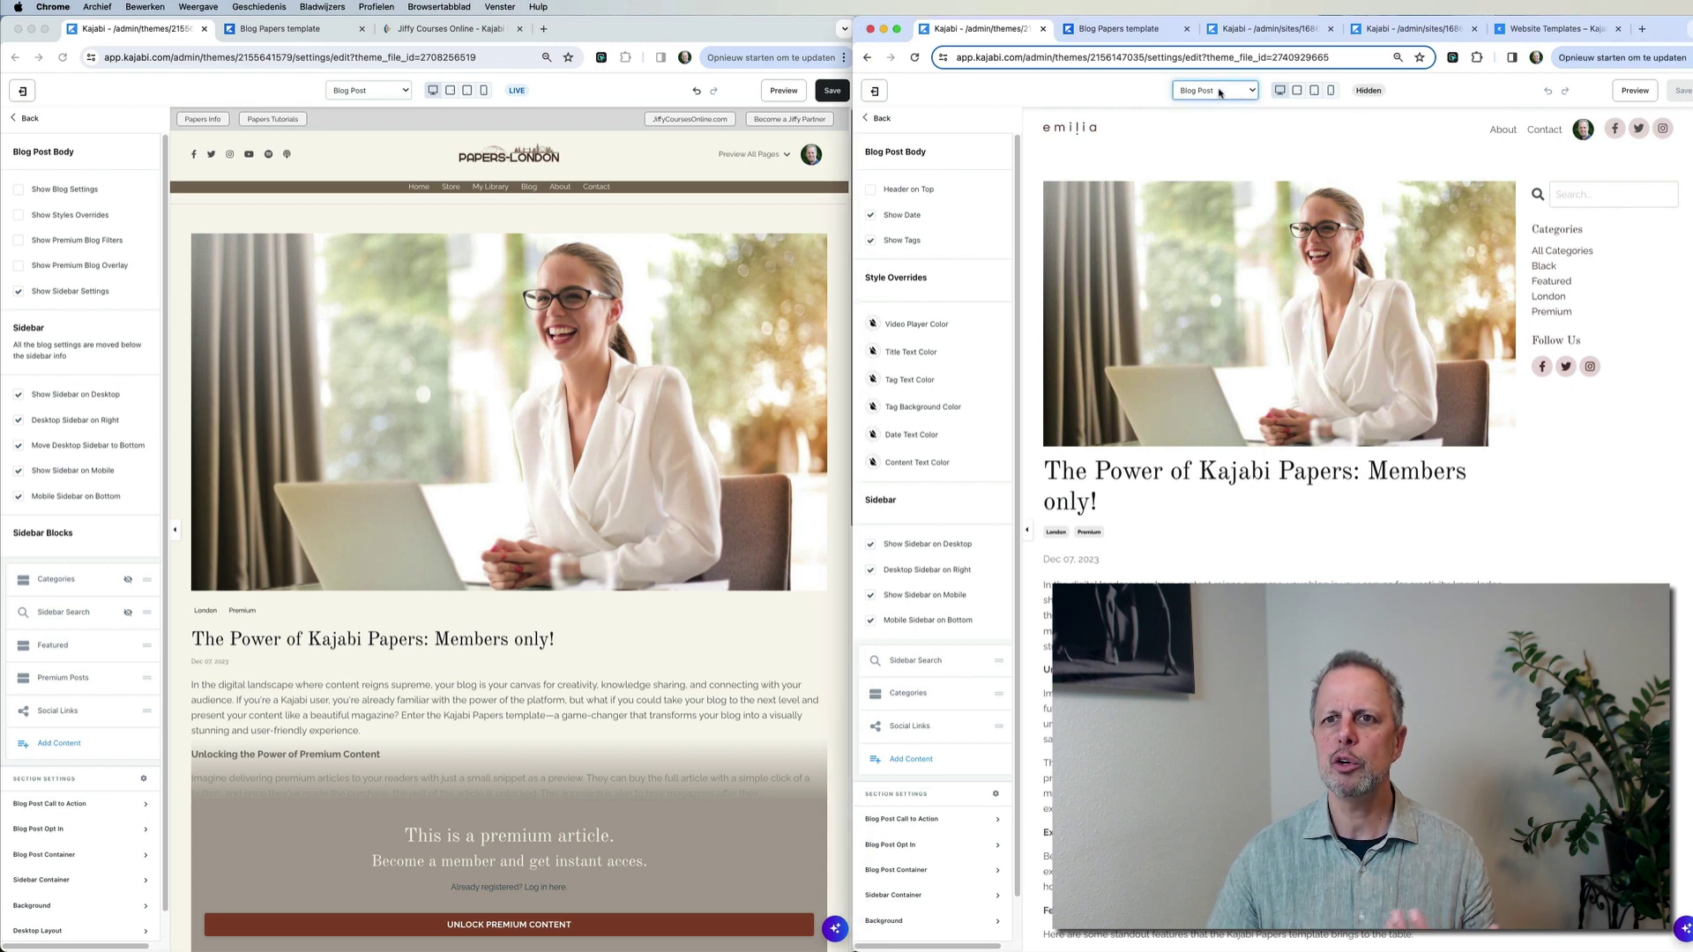
{"action": "left_click", "coordinate": [1222, 90]}
{"action": "left_click", "coordinate": [1195, 18]}
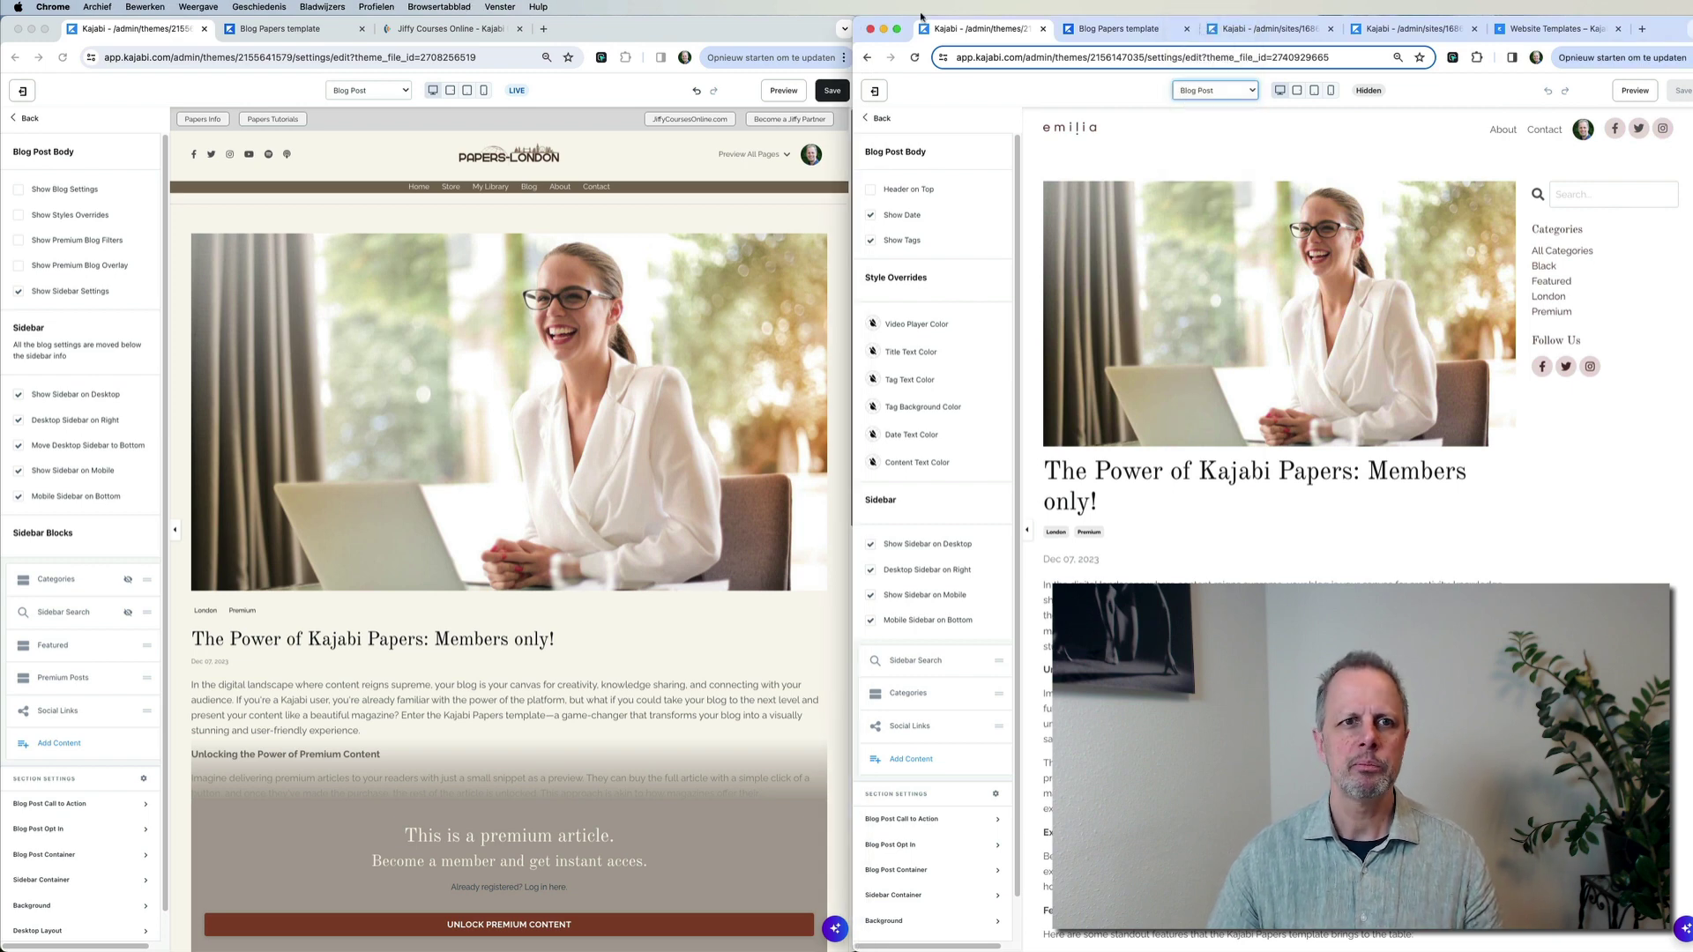
{"action": "left_click", "coordinate": [357, 91]}
{"action": "left_click", "coordinate": [357, 91]}
{"action": "left_click", "coordinate": [934, 432]}
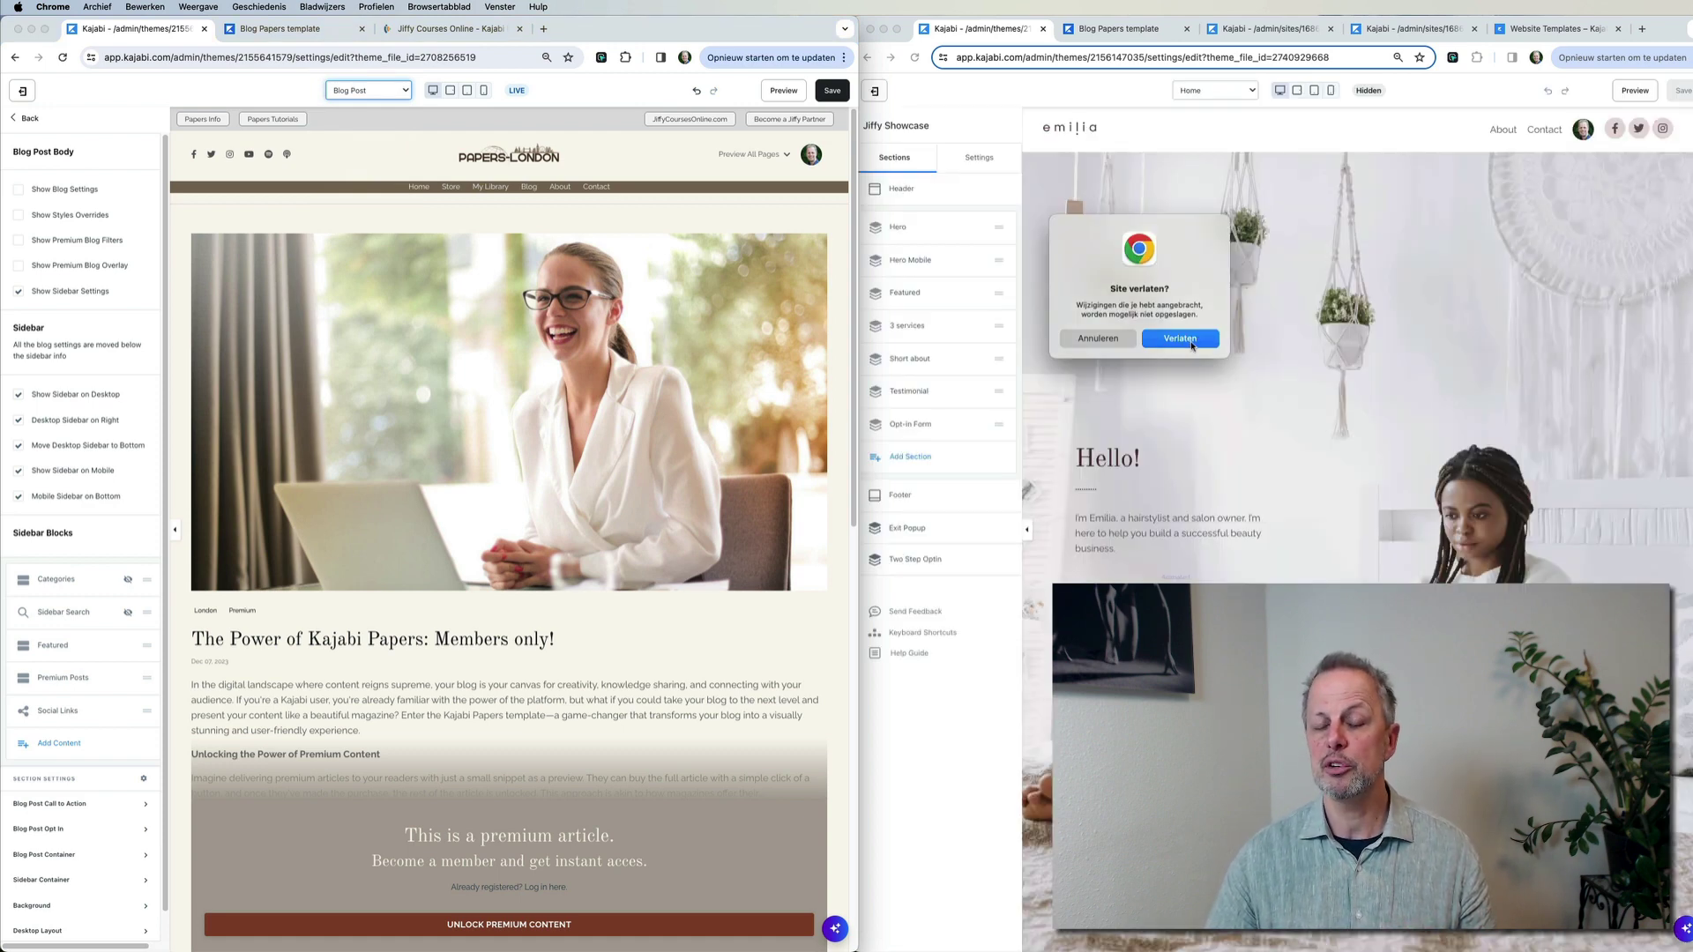
{"action": "left_click", "coordinate": [1180, 338]}
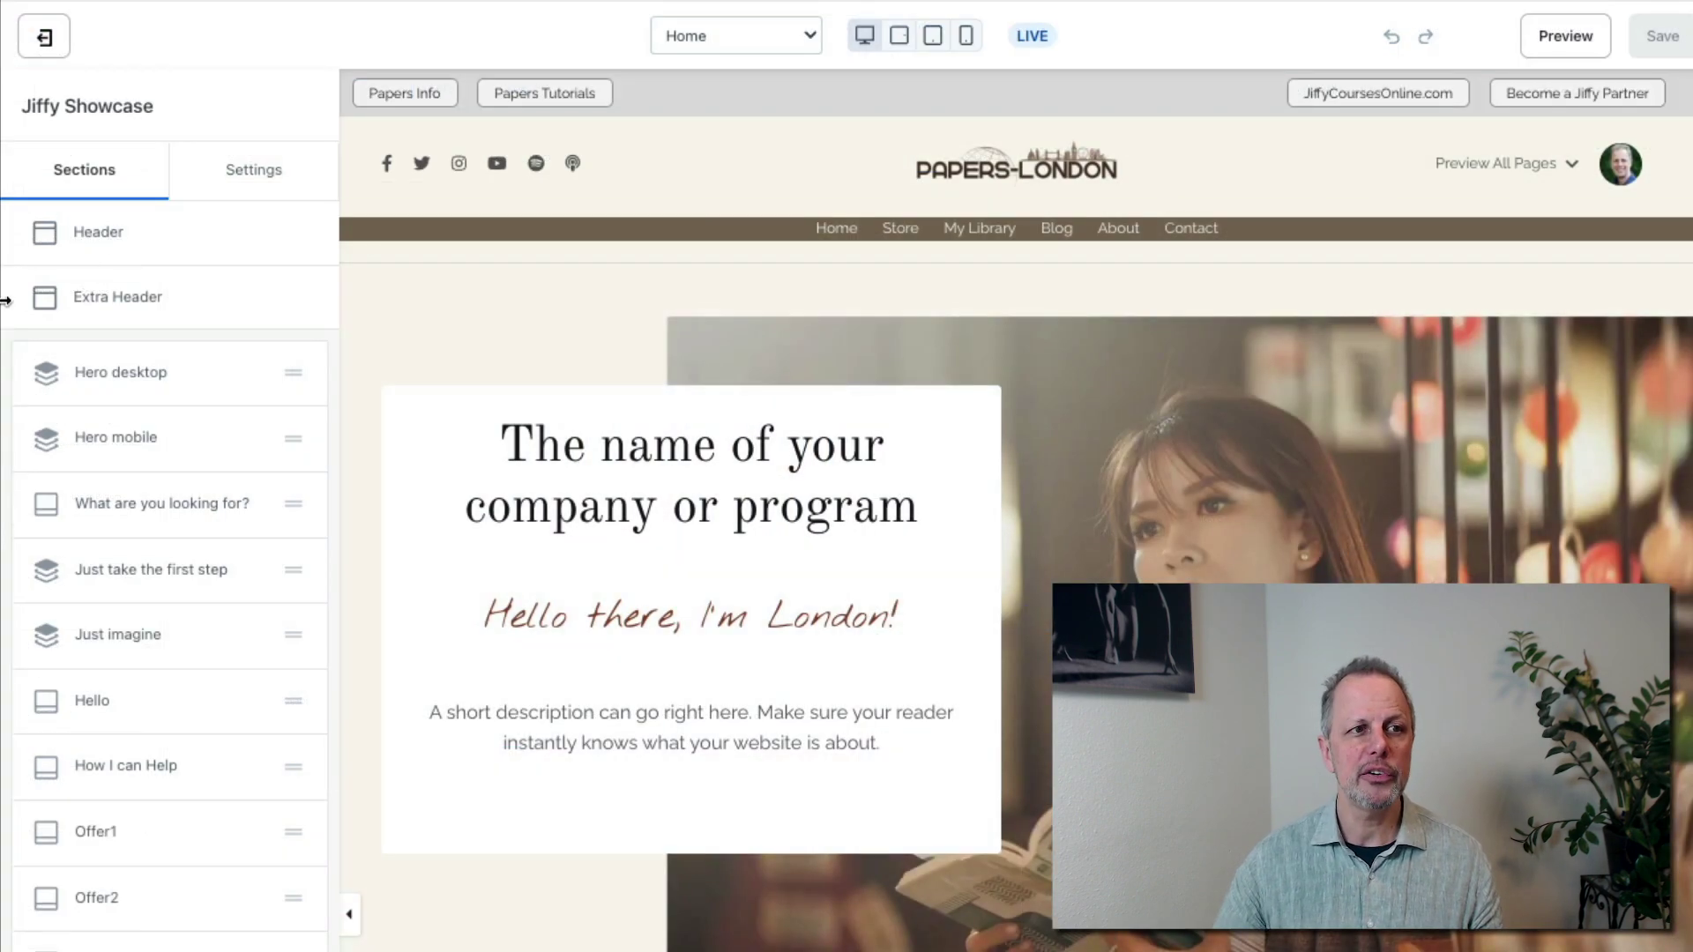
Open the Extra Header section in Papers-London, examine its content and section settings, and view the Home page down to the footer
{"action": "left_click", "coordinate": [137, 299]}
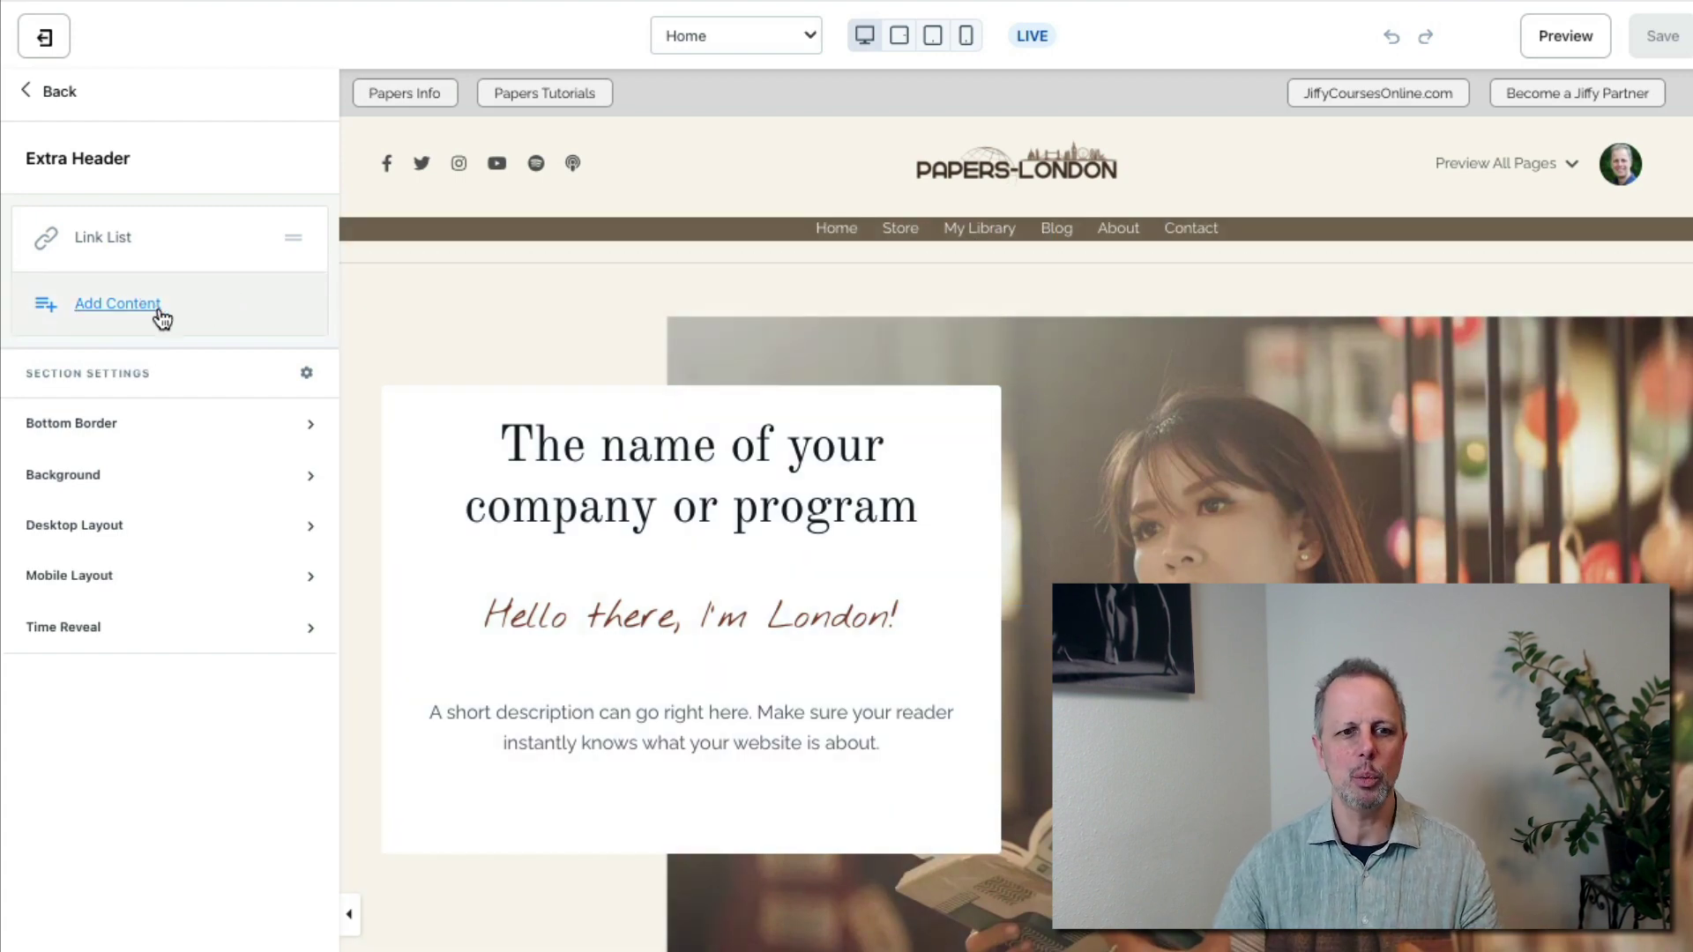
{"action": "scroll", "coordinate": [499, 604], "scroll_direction": "down", "scroll_amount": 10}
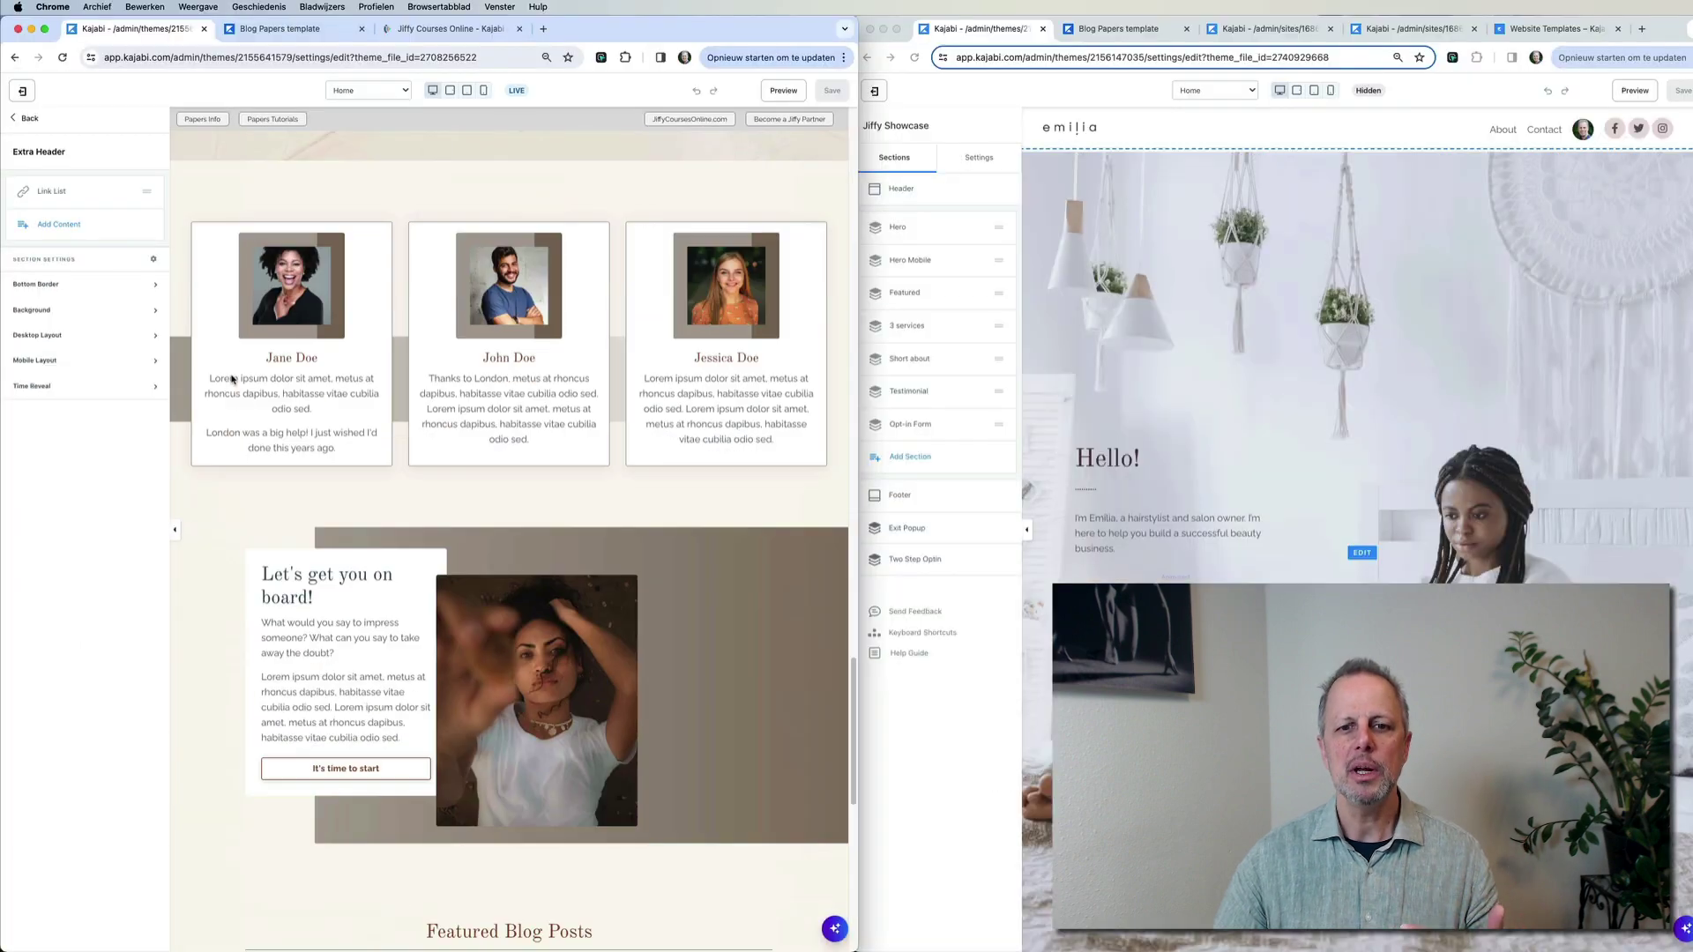
{"action": "scroll", "coordinate": [232, 379], "scroll_direction": "down", "scroll_amount": 5}
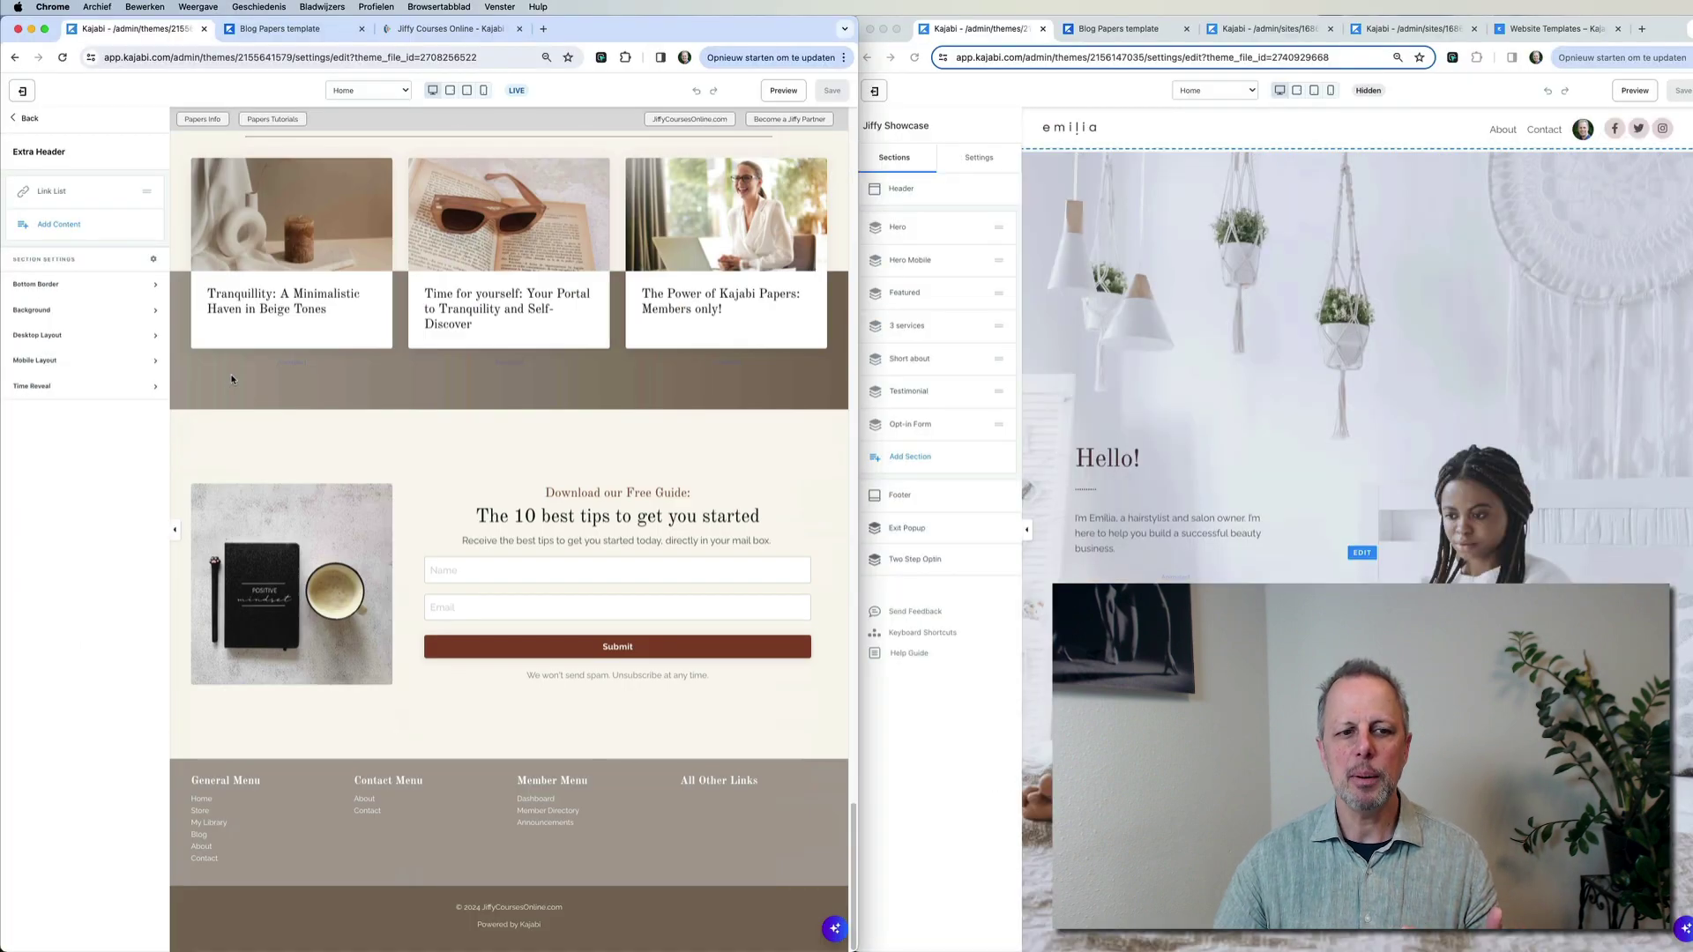
Open the Extra Footer section to examine its four link lists and settings, and look through the list of template pages
{"action": "left_click", "coordinate": [27, 119]}
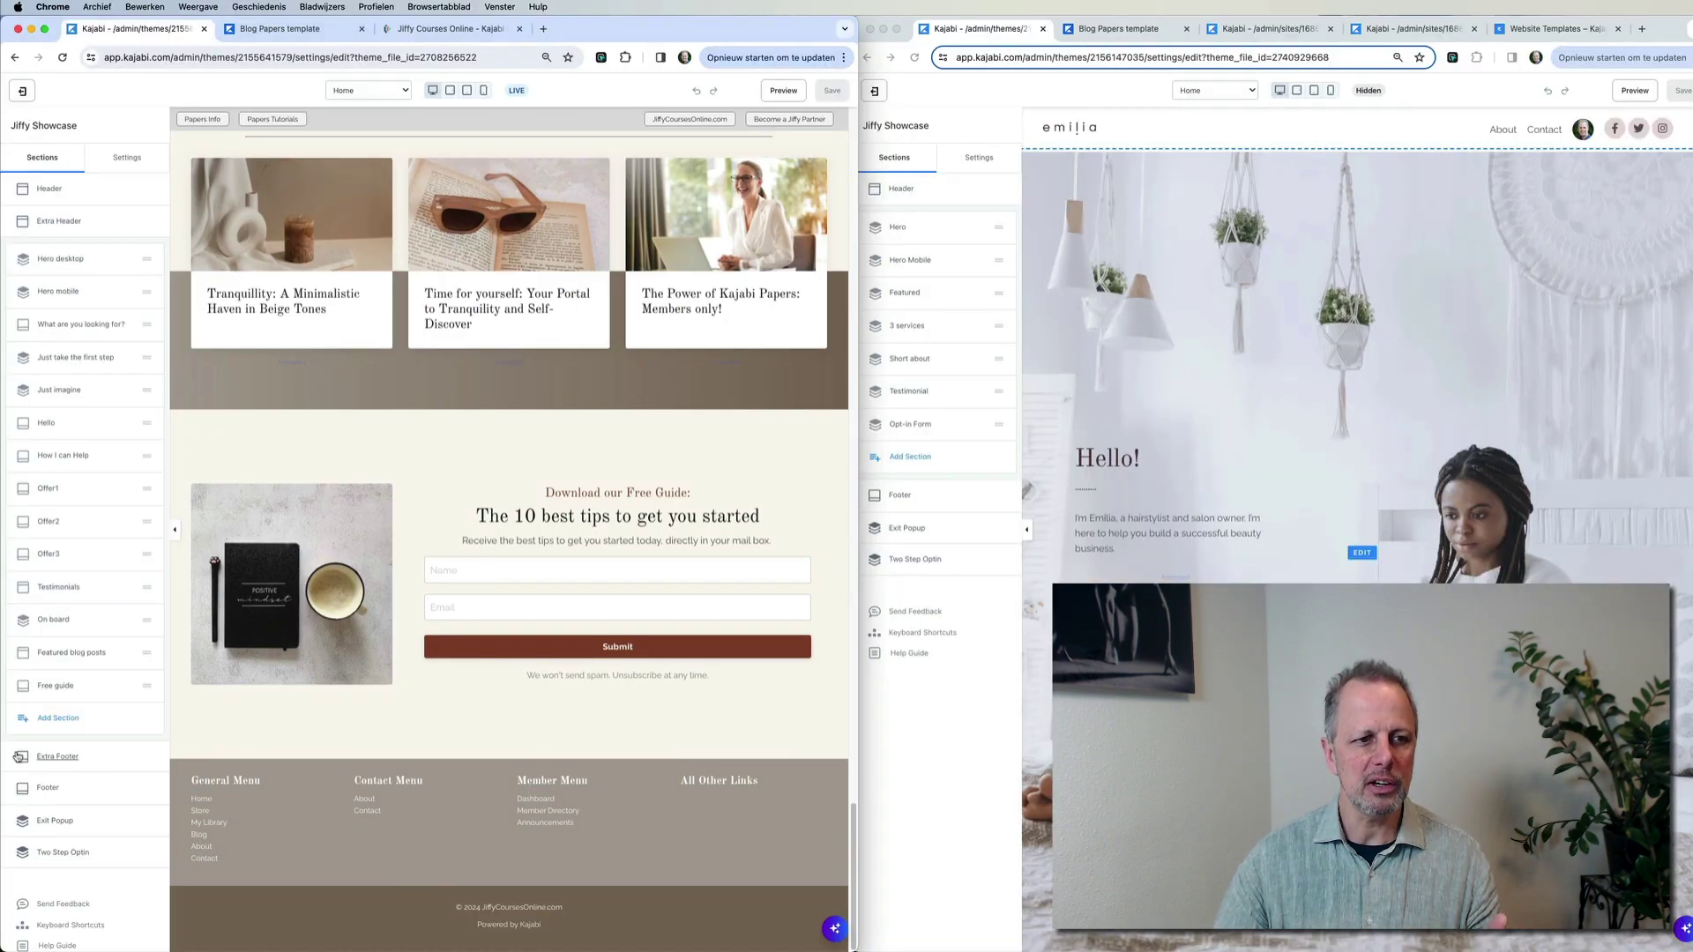
{"action": "left_click", "coordinate": [62, 757]}
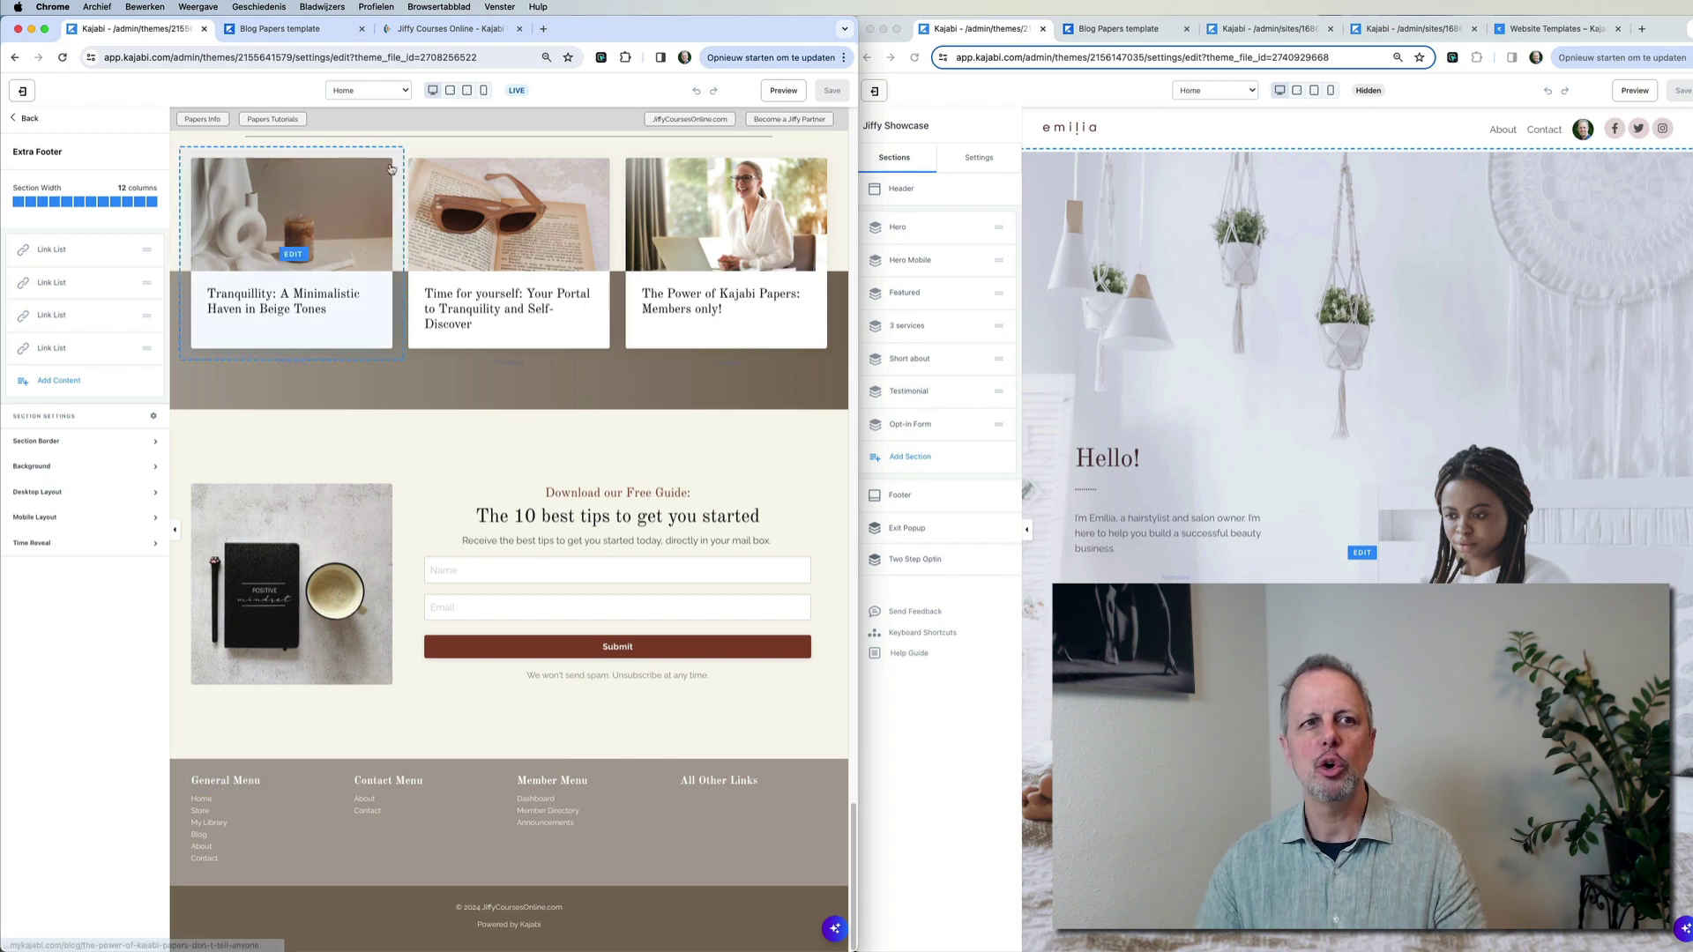
{"action": "left_click", "coordinate": [392, 93]}
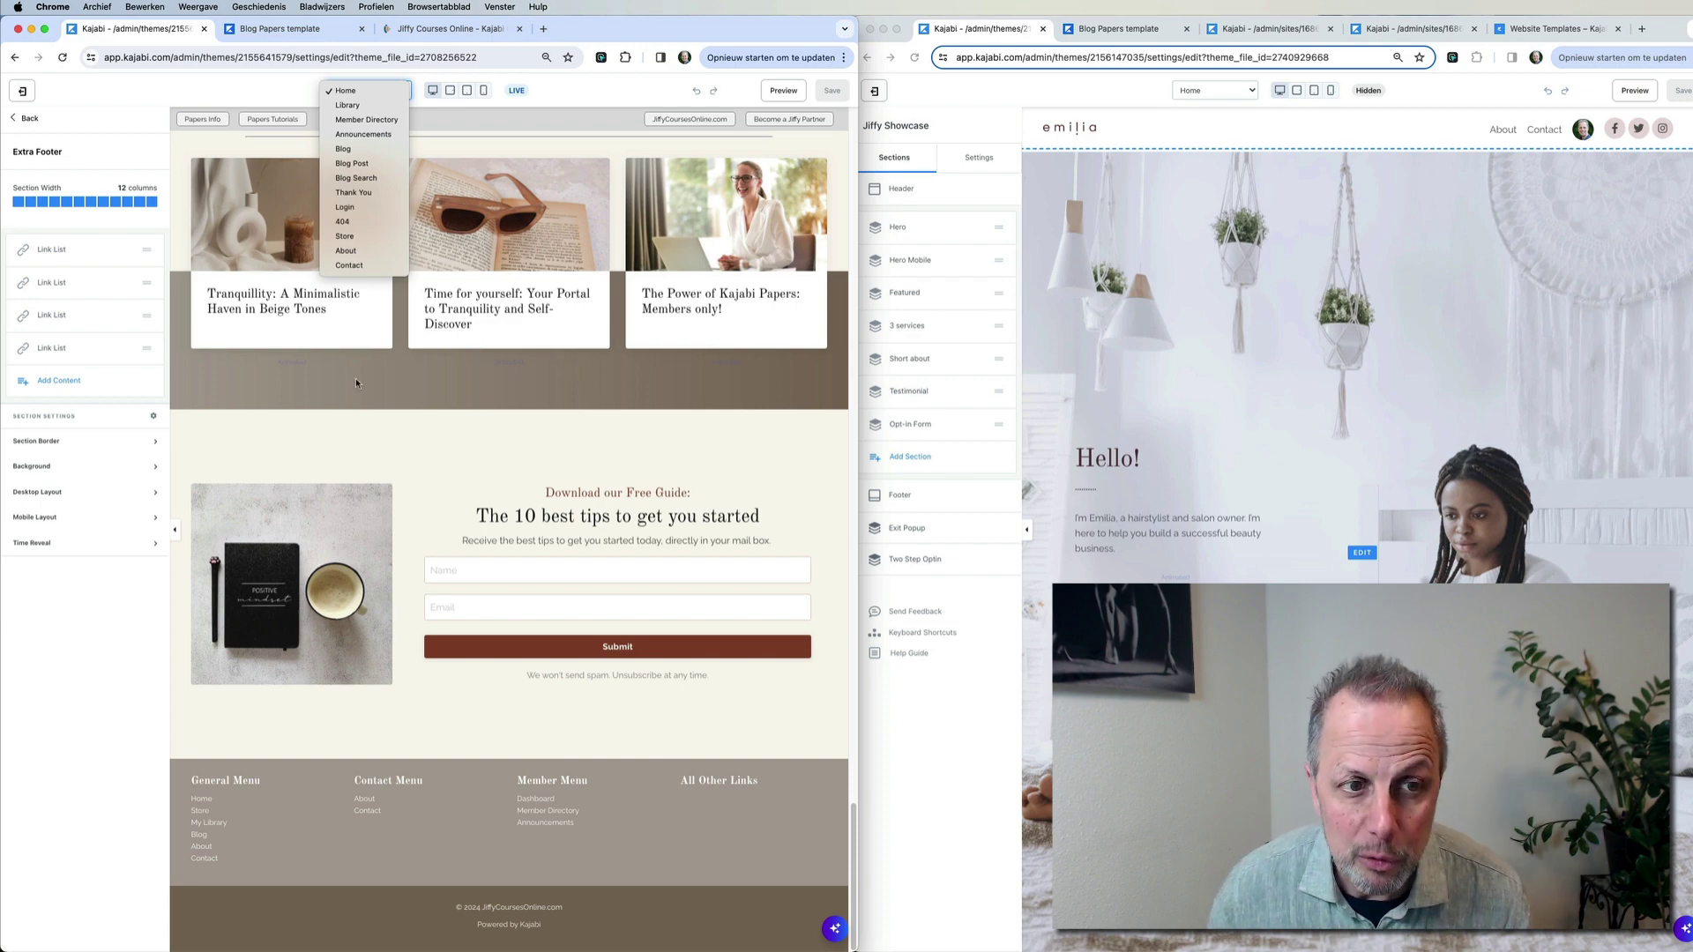
{"action": "left_click", "coordinate": [426, 454]}
Add a solid border above and below the third offer section on the Papers-London Home page
{"action": "scroll", "coordinate": [426, 454], "scroll_direction": "up", "scroll_amount": 1}
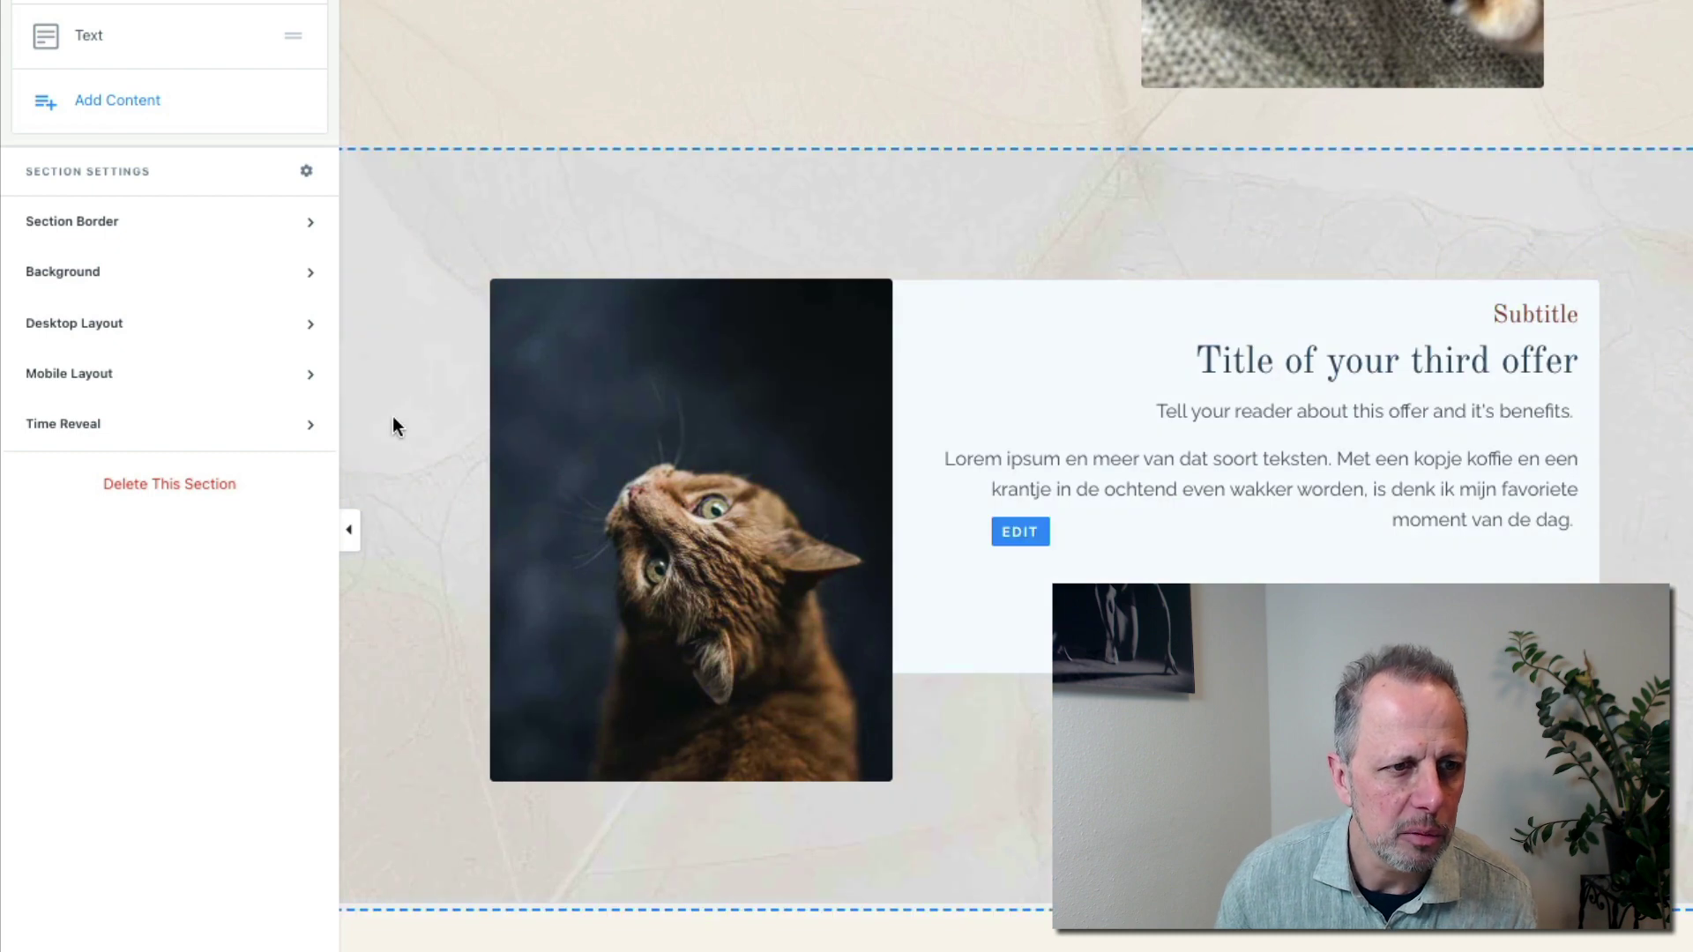
{"action": "left_click", "coordinate": [69, 221]}
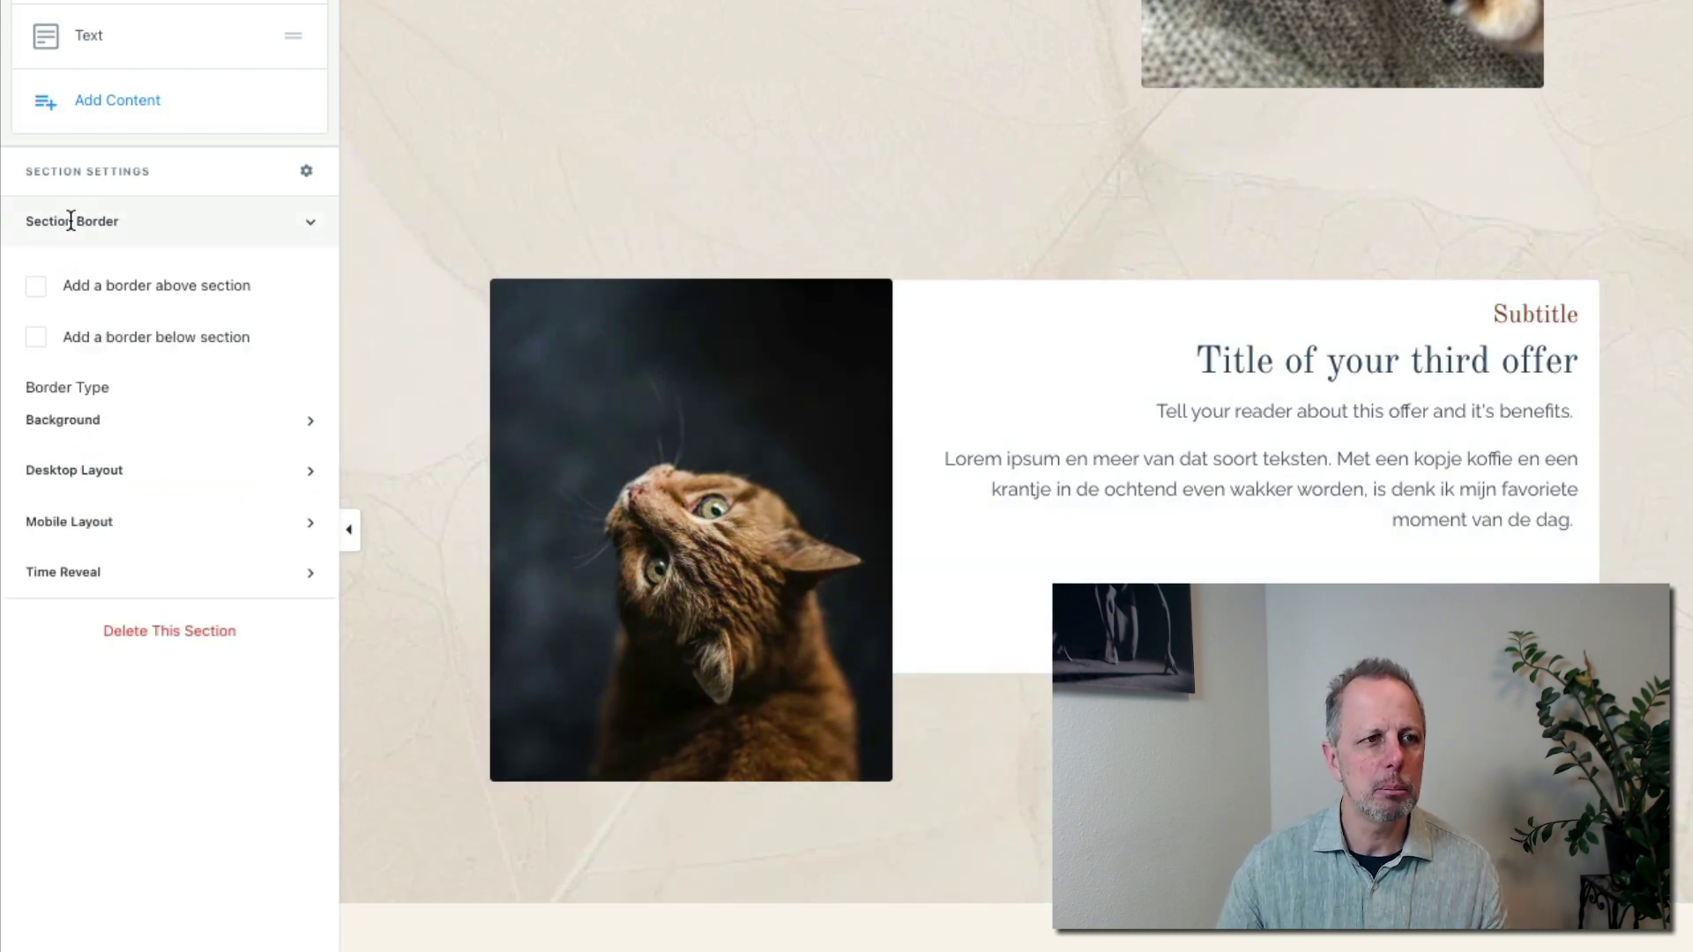
{"action": "left_click", "coordinate": [41, 285]}
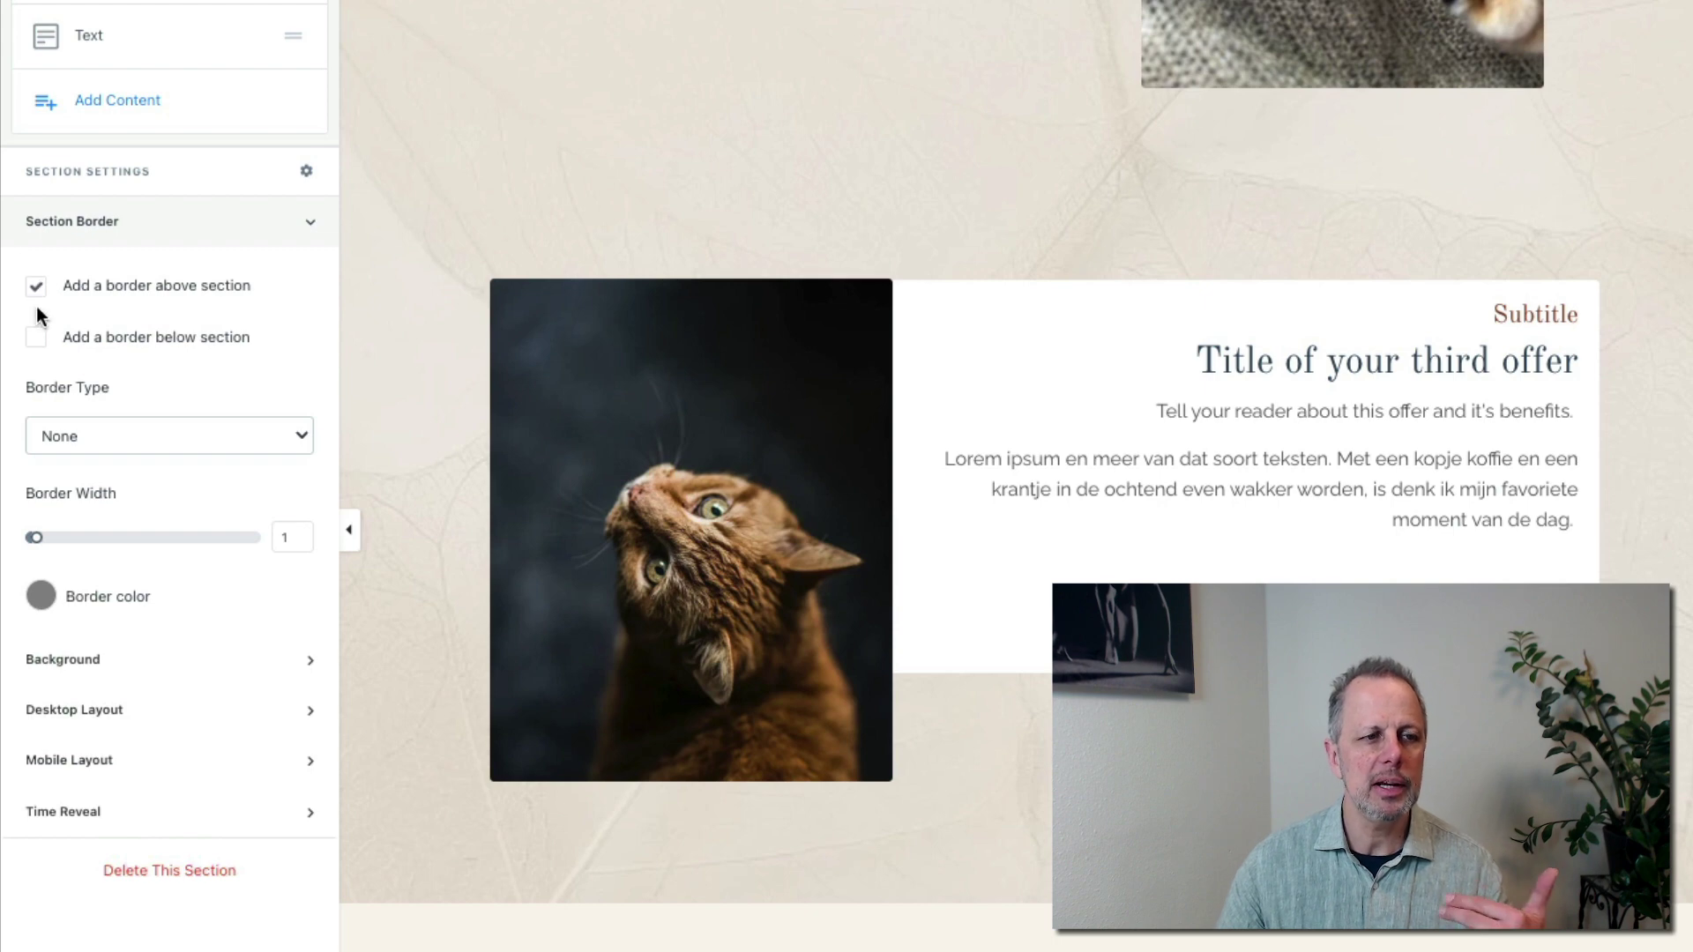
{"action": "left_click", "coordinate": [78, 432]}
{"action": "left_click", "coordinate": [80, 464]}
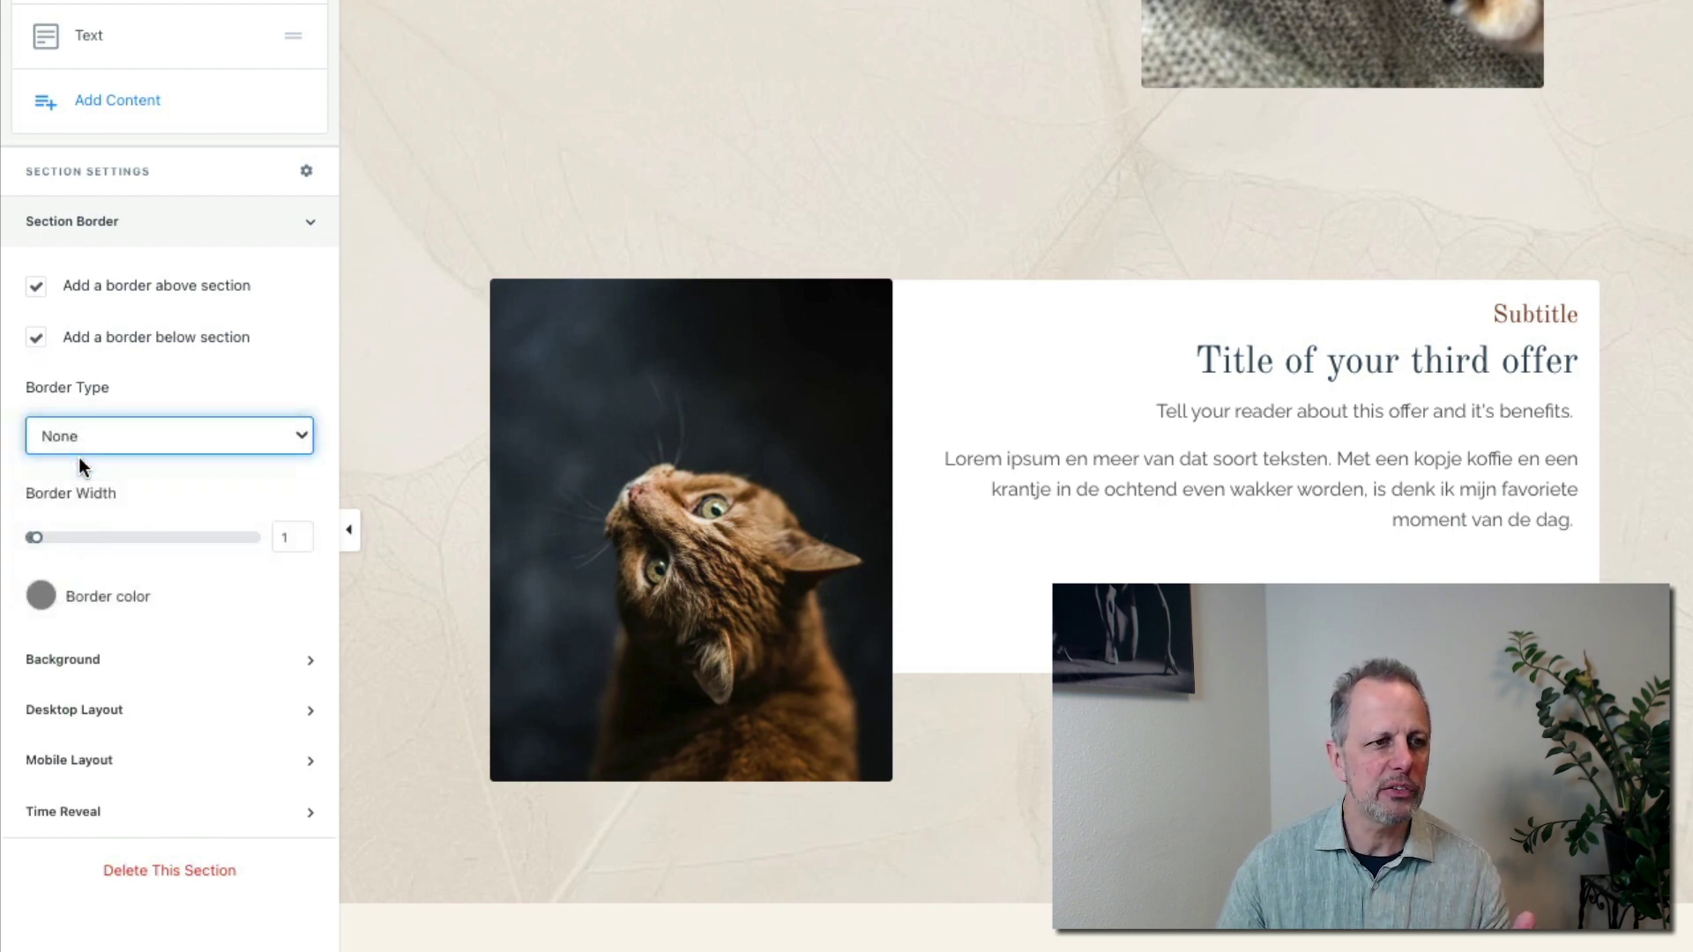
Try border widths of 14 and 1 on the third offer section and open its border color
{"action": "left_click_drag", "start_coordinate": [35, 537], "coordinate": [86, 538]}
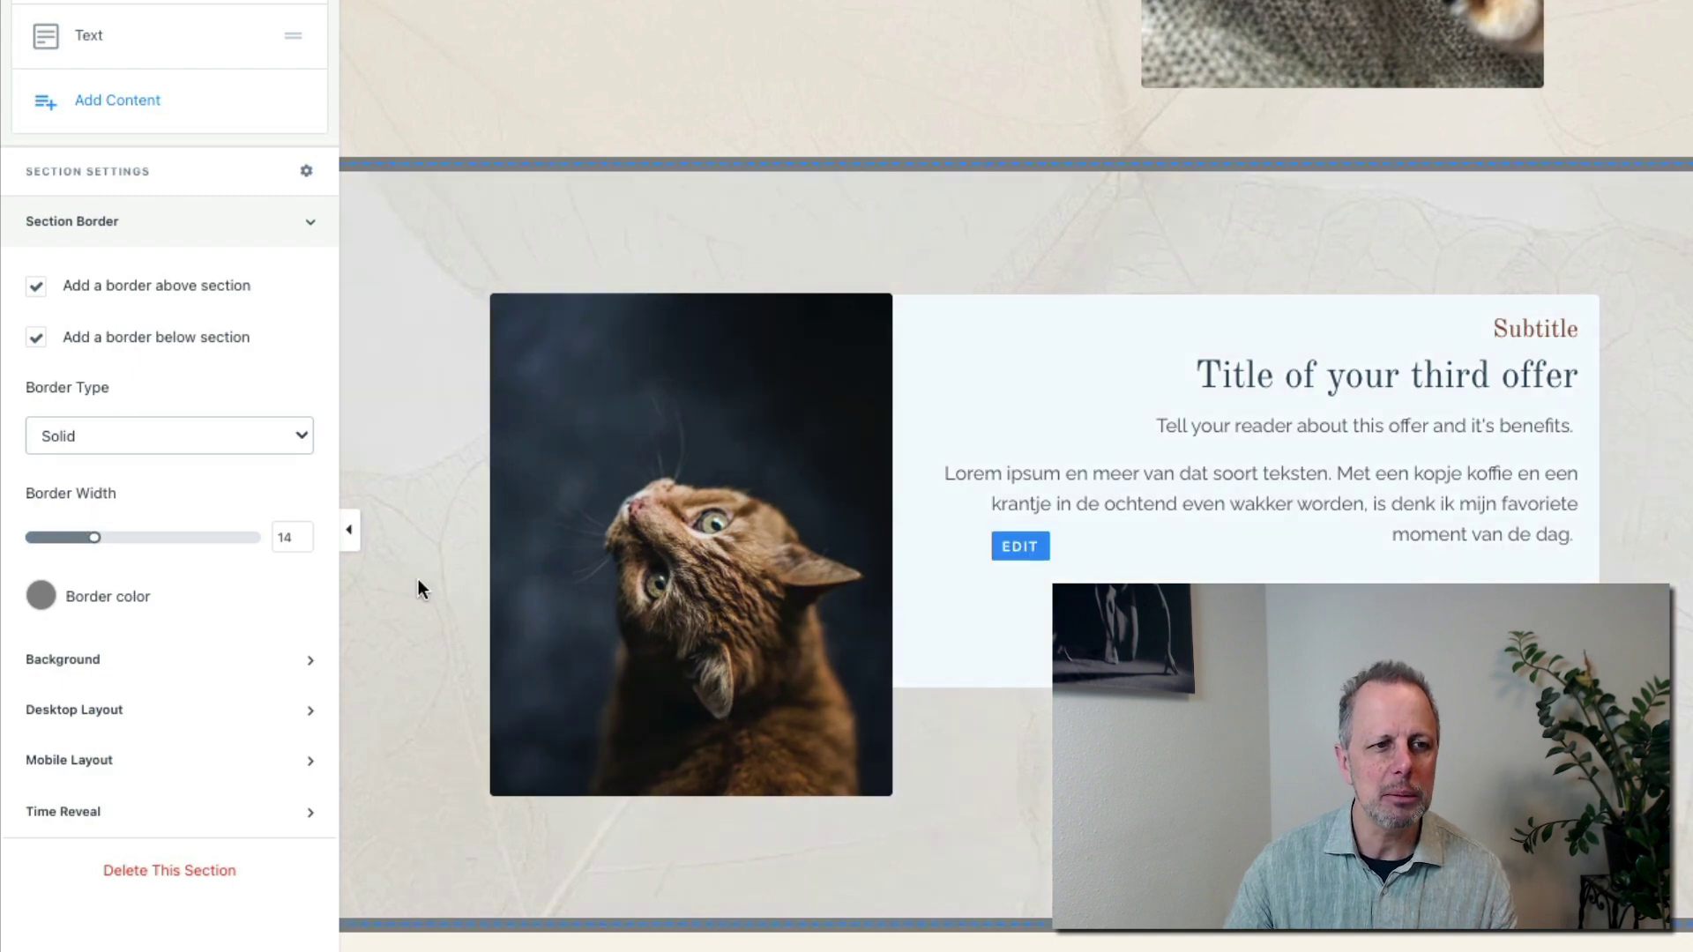
{"action": "left_click_drag", "start_coordinate": [95, 538], "coordinate": [38, 538]}
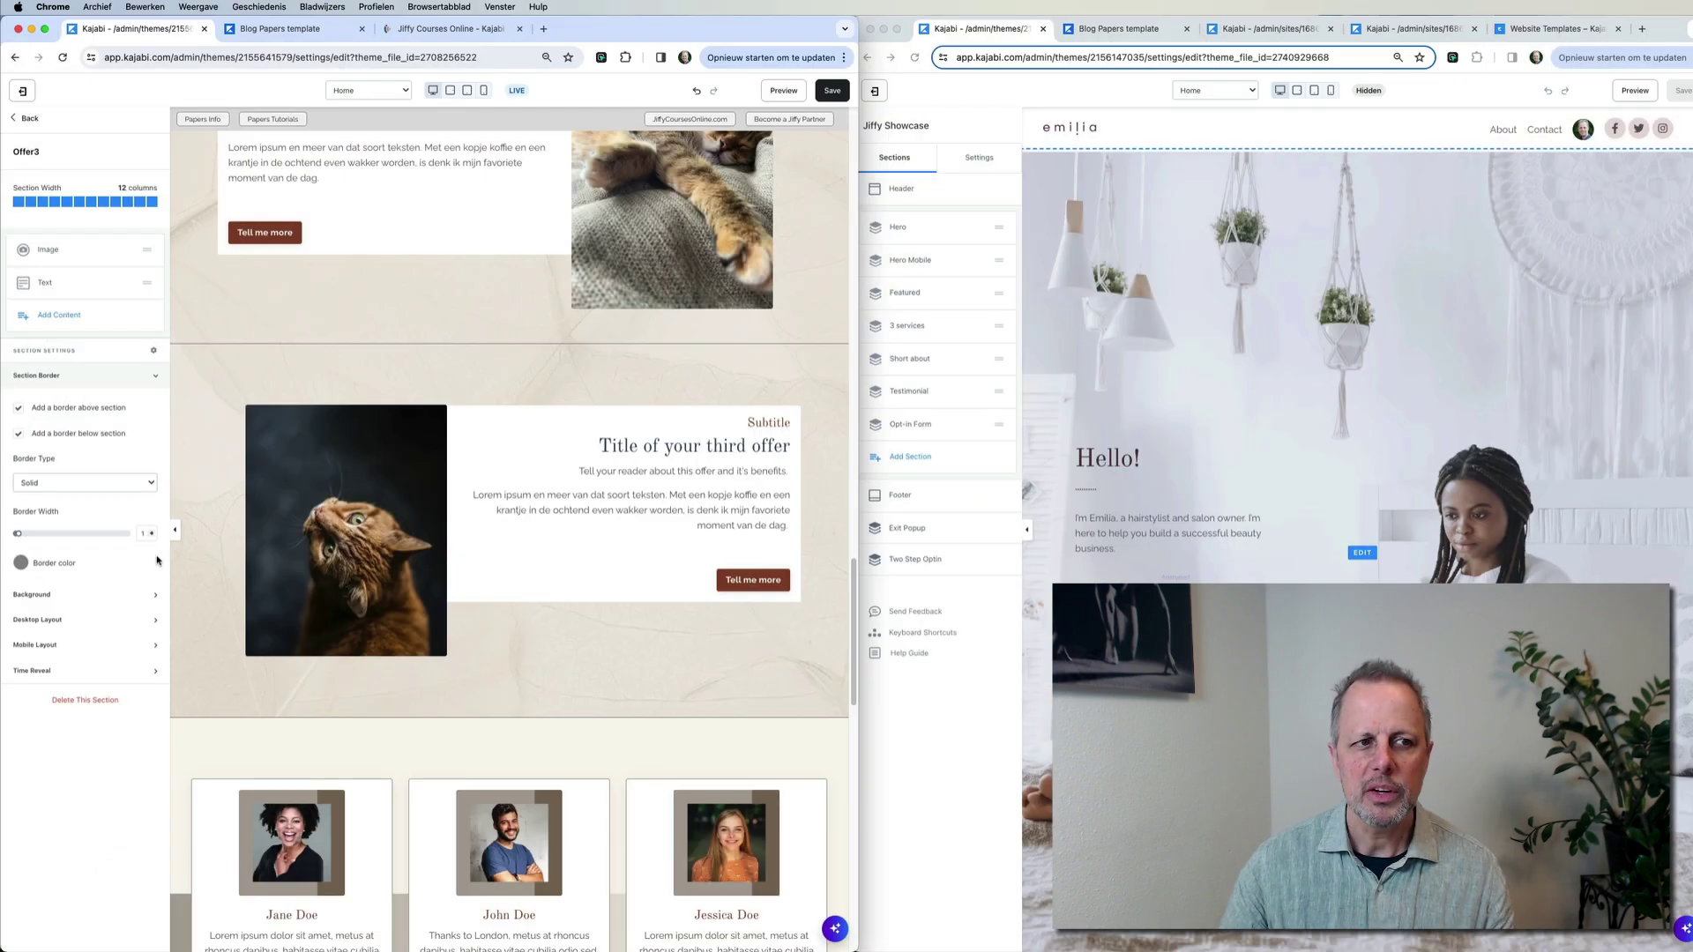
{"action": "left_click", "coordinate": [20, 563]}
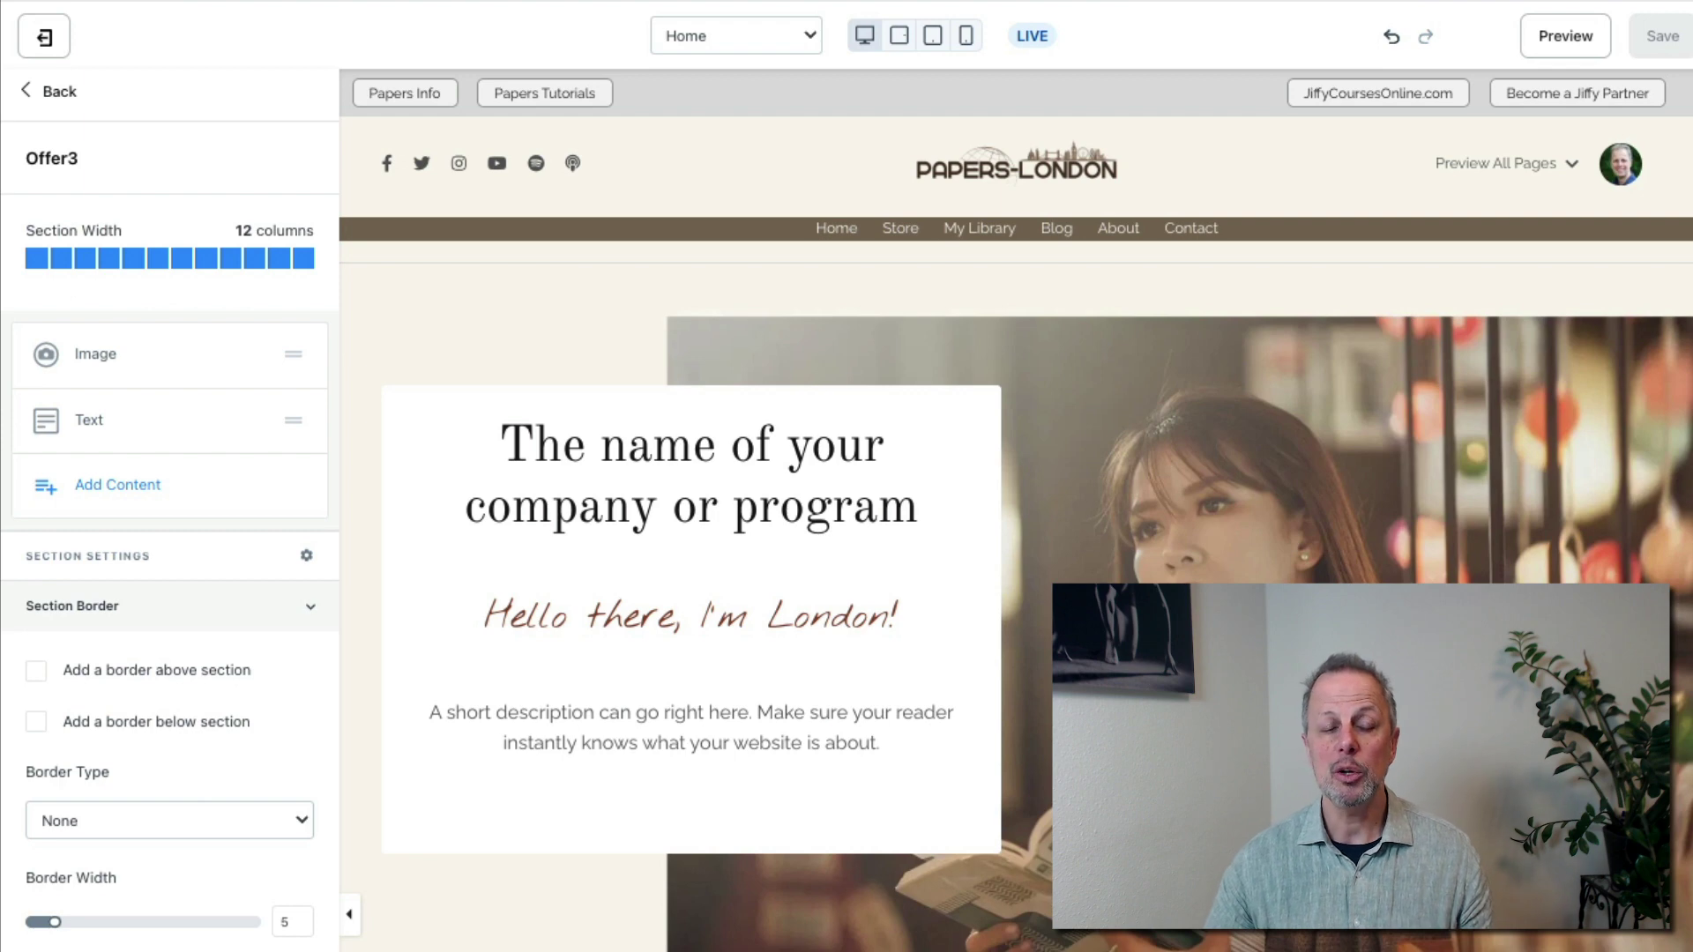
In the Papers redirect options of the theme settings, make the Home Page the Blog Page, save, and read the notice in the page preview
{"action": "left_click", "coordinate": [57, 93]}
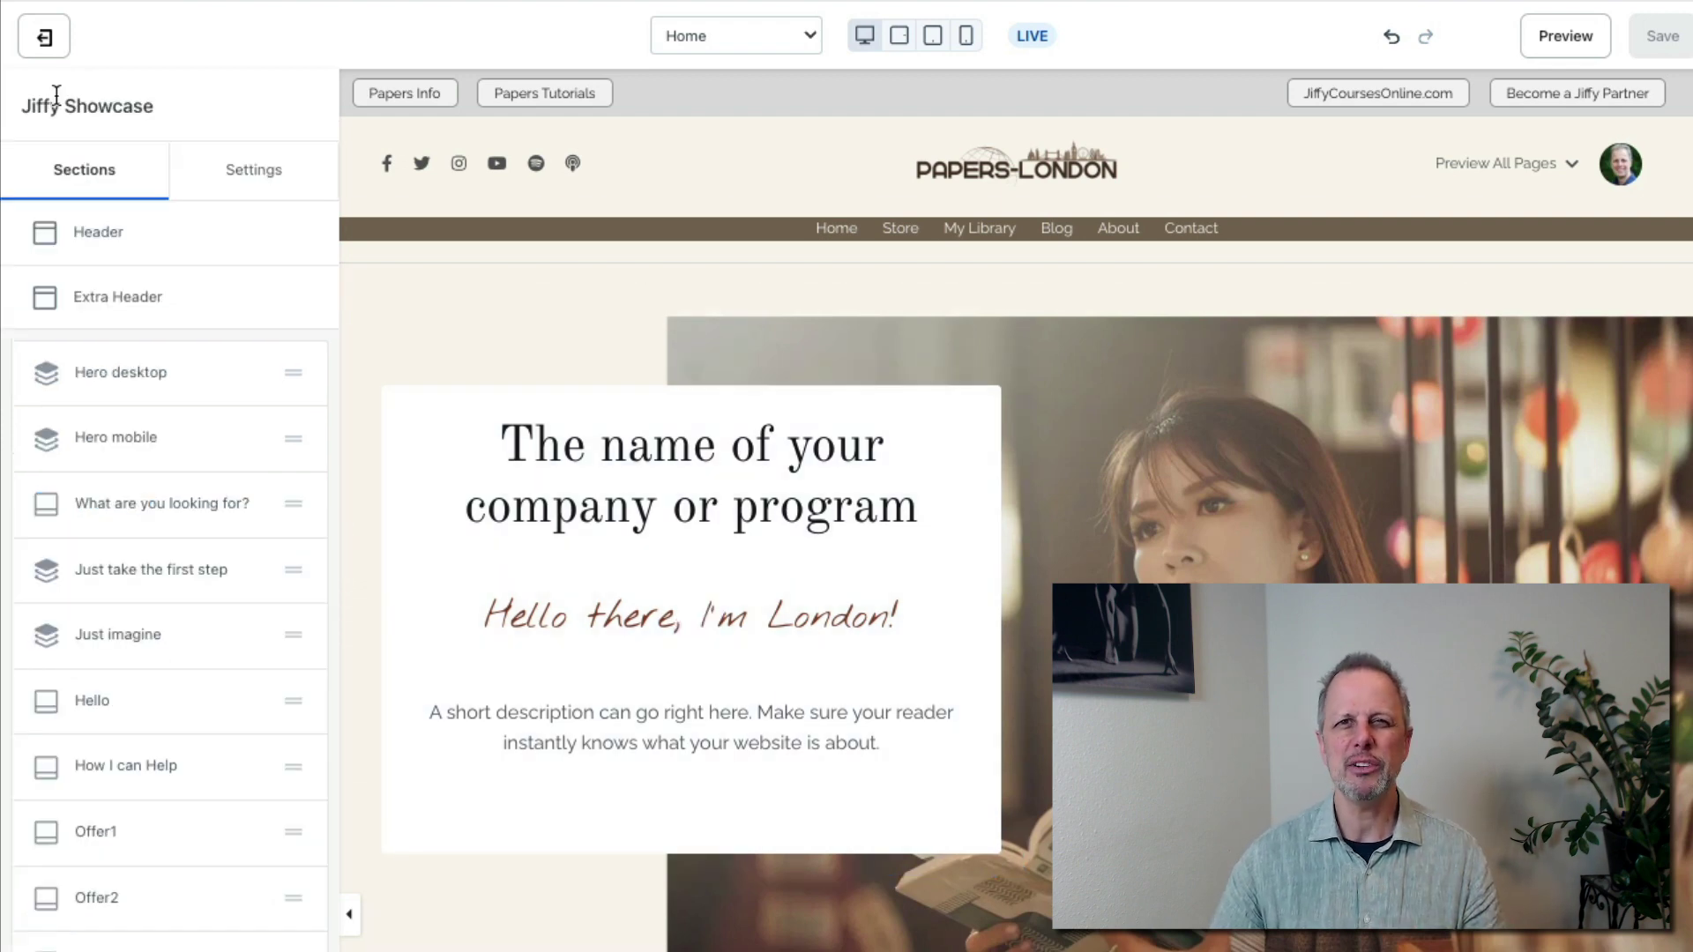
{"action": "left_click", "coordinate": [244, 177]}
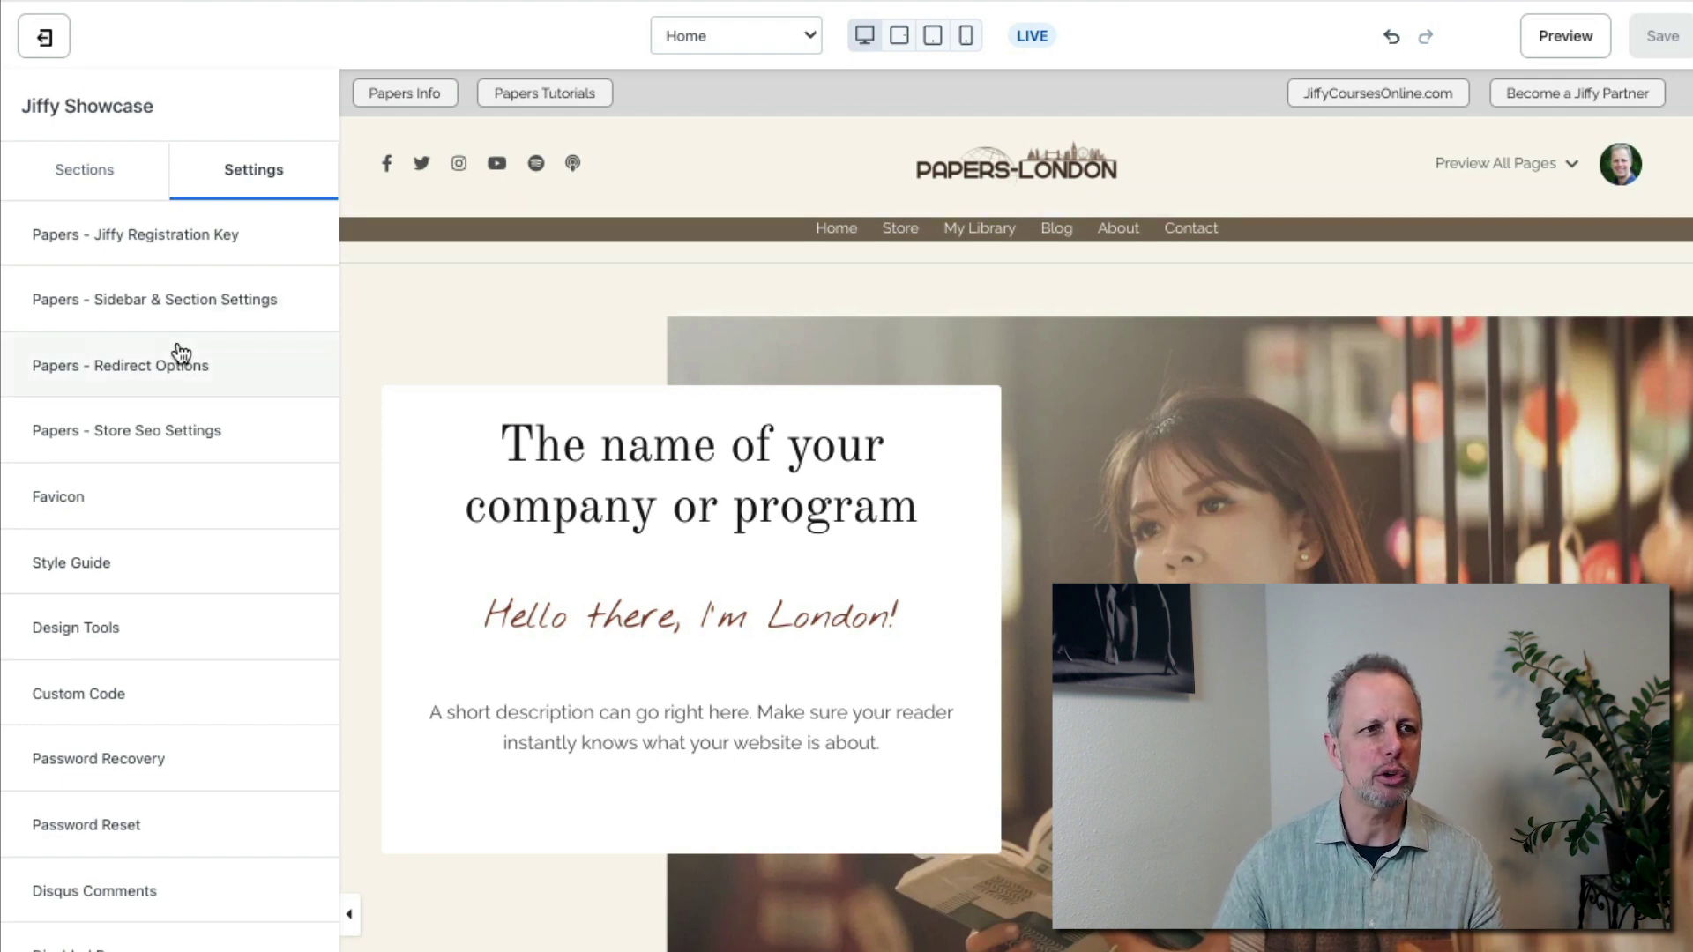
{"action": "left_click", "coordinate": [116, 371]}
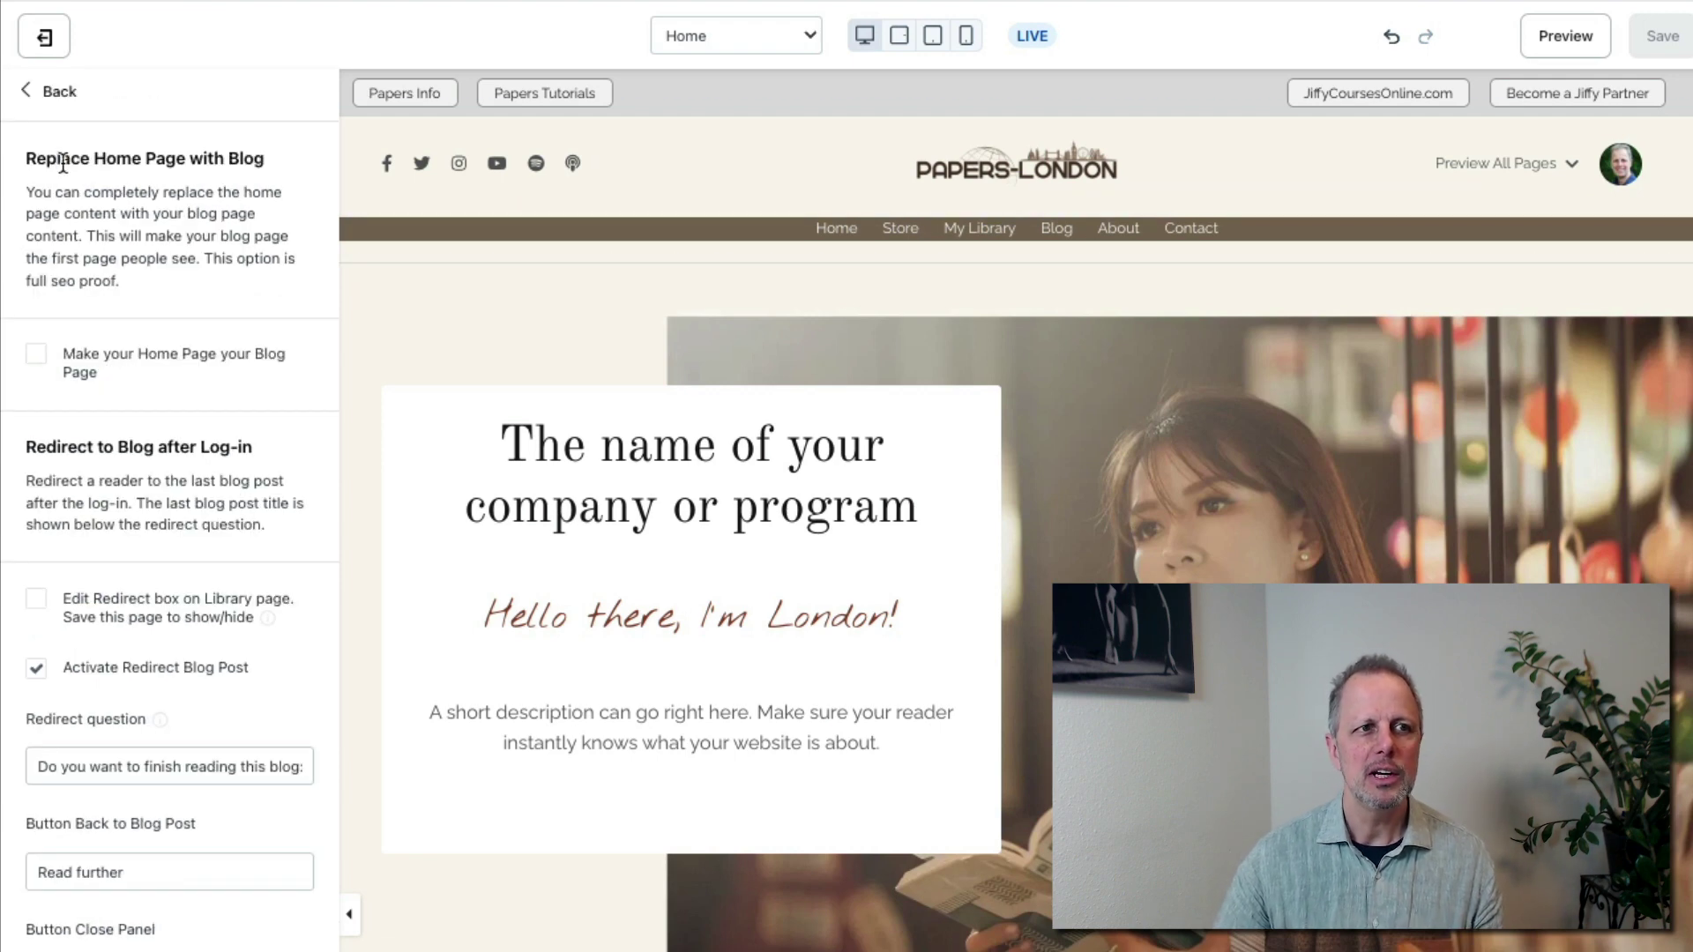
{"action": "left_click_drag", "start_coordinate": [58, 159], "coordinate": [252, 148]}
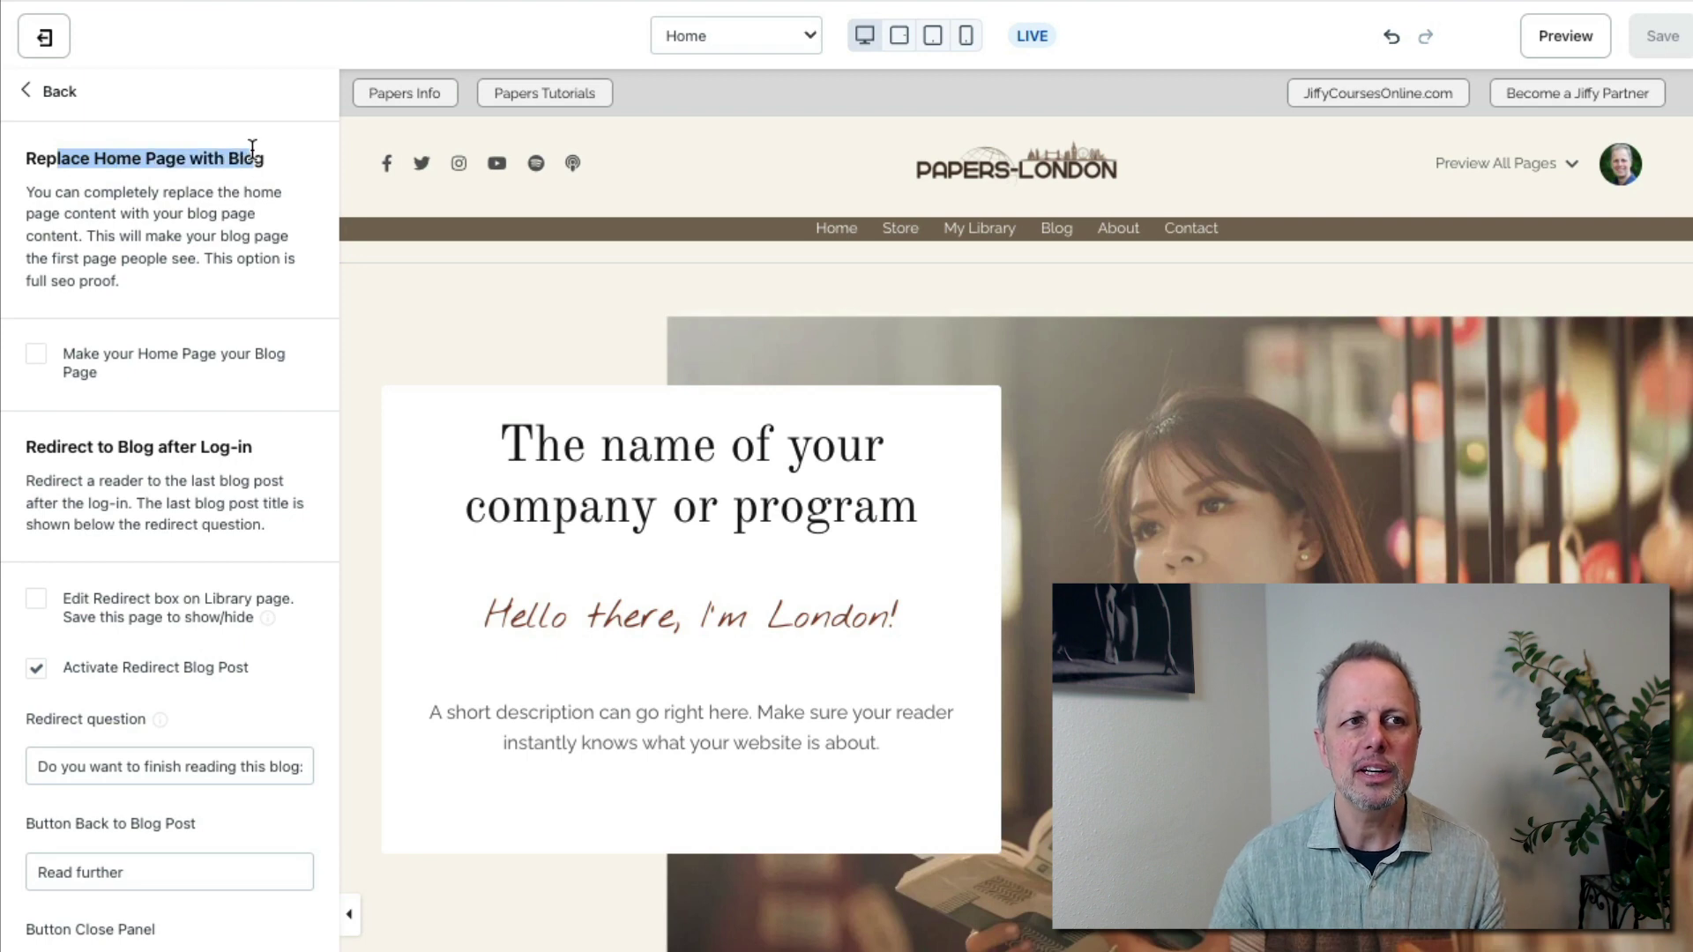
{"action": "left_click", "coordinate": [36, 369]}
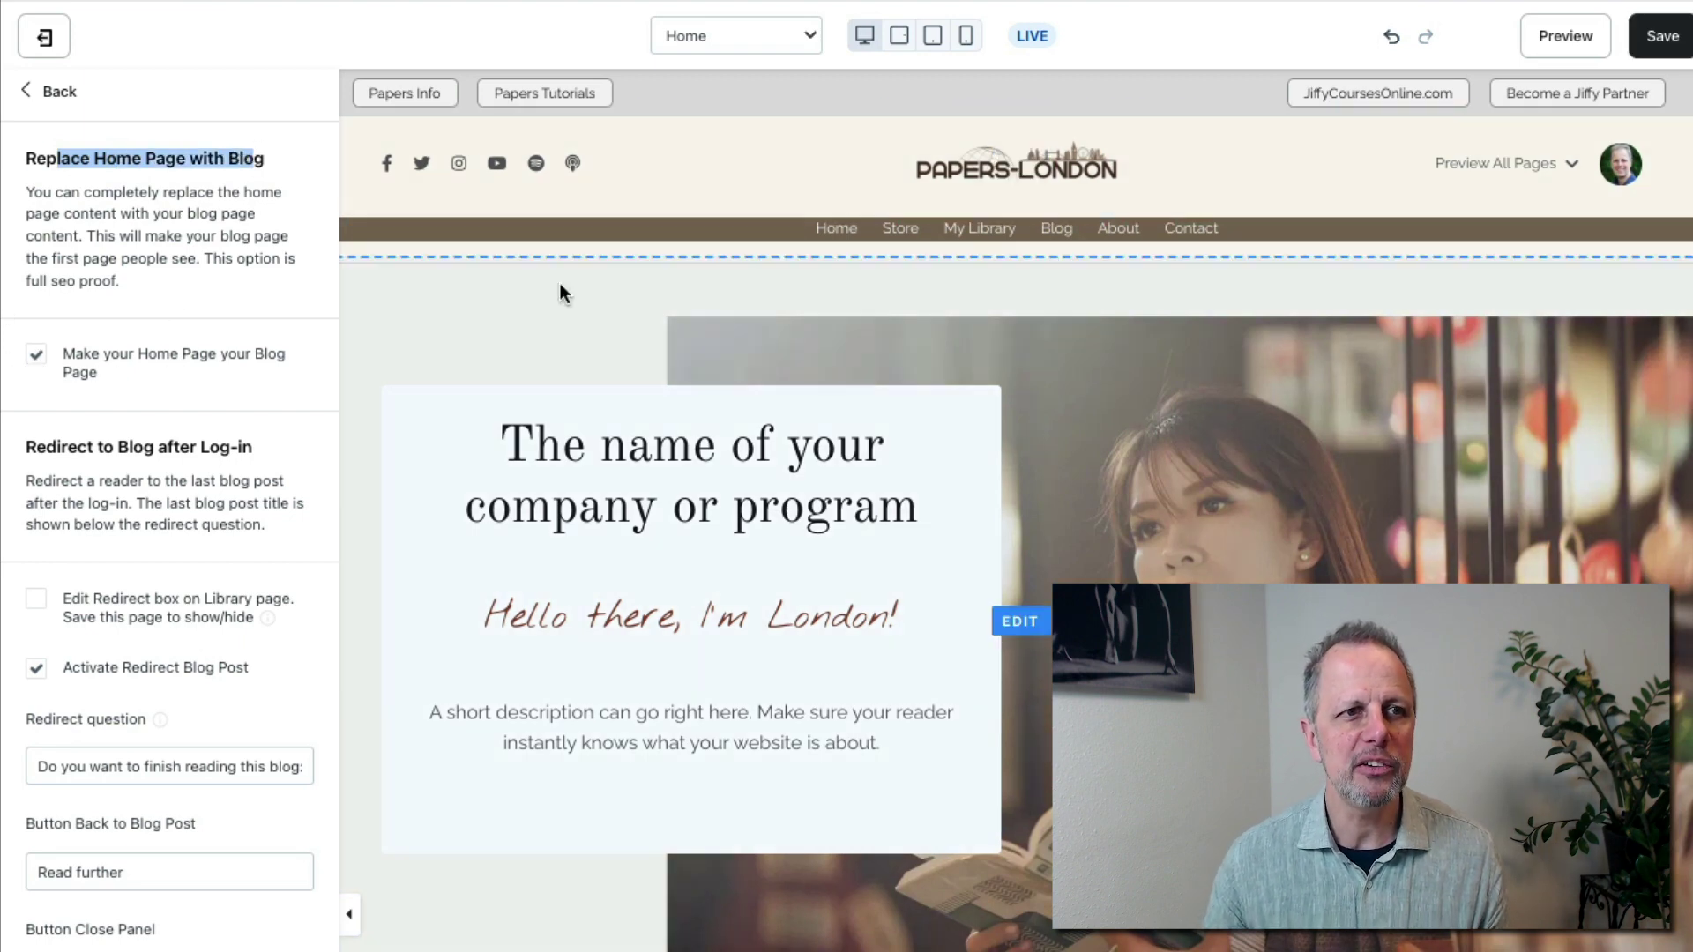
{"action": "left_click", "coordinate": [1671, 38]}
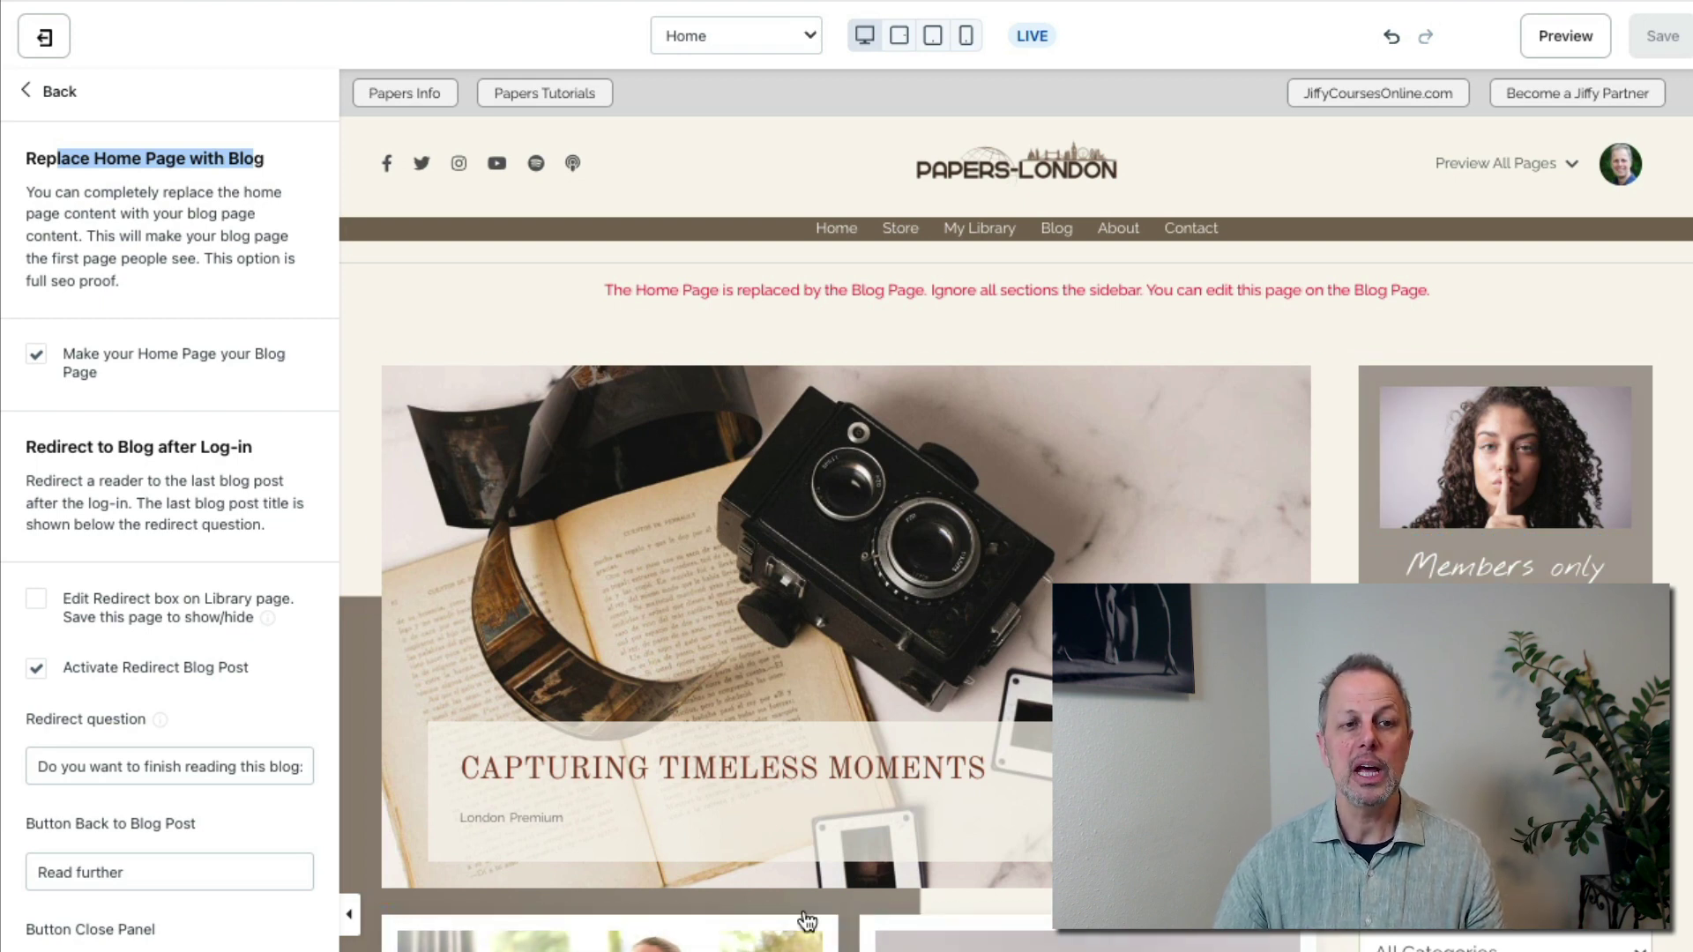
{"action": "left_click_drag", "start_coordinate": [633, 289], "coordinate": [1293, 290]}
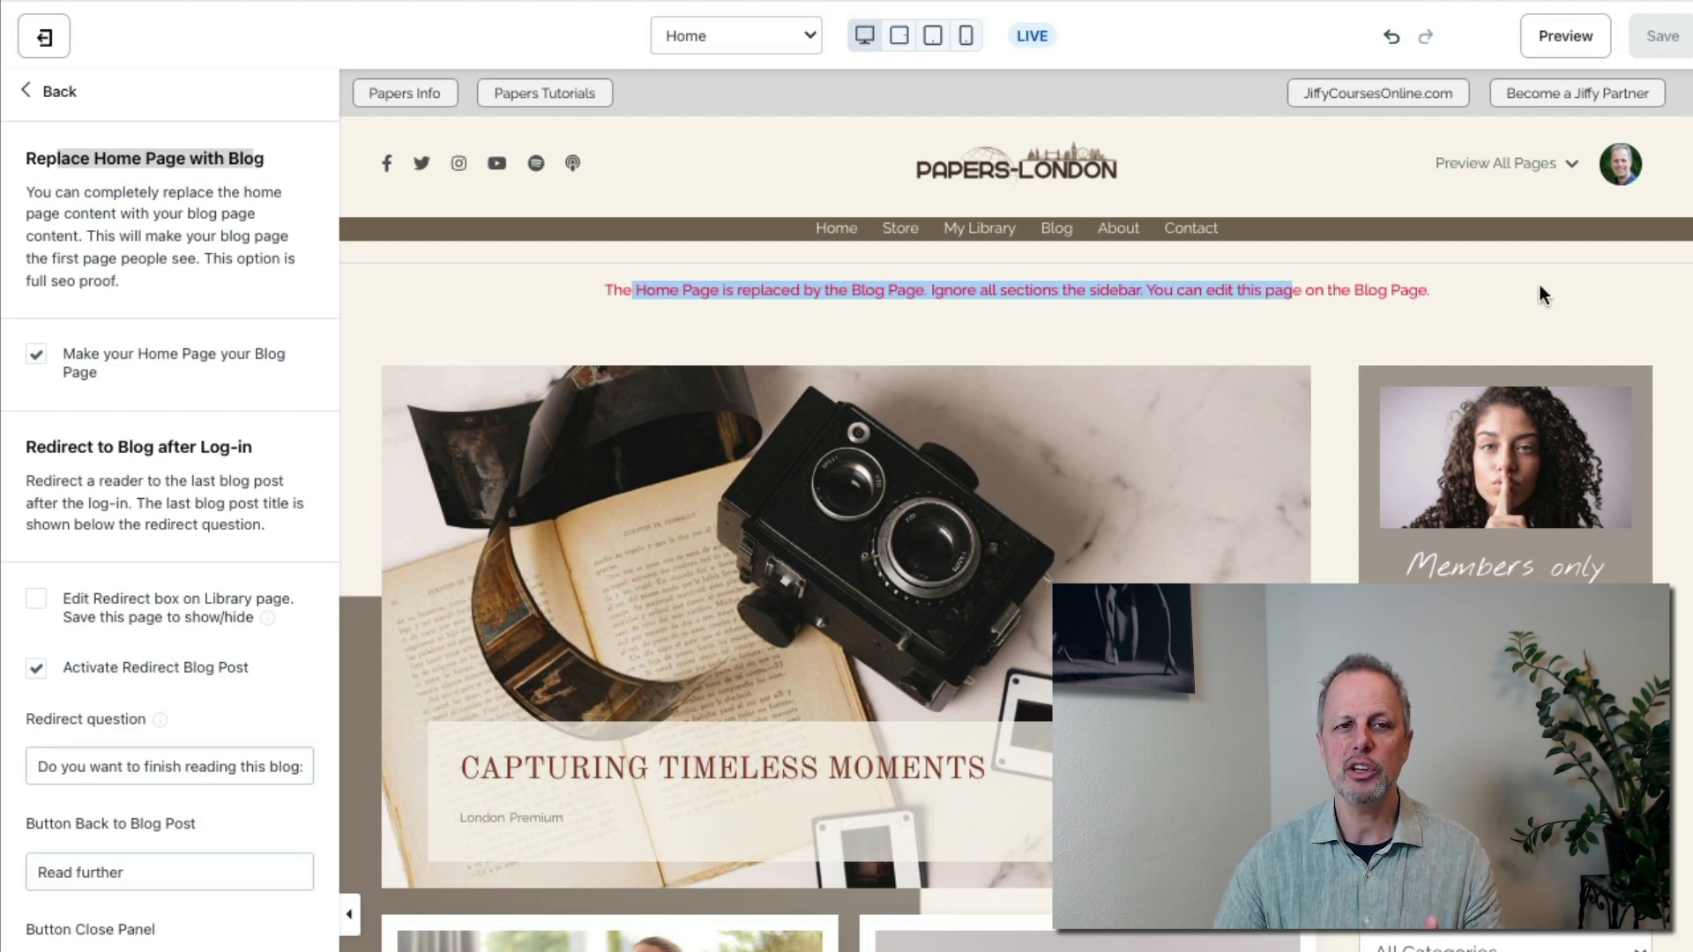
{"action": "left_click", "coordinate": [1539, 285]}
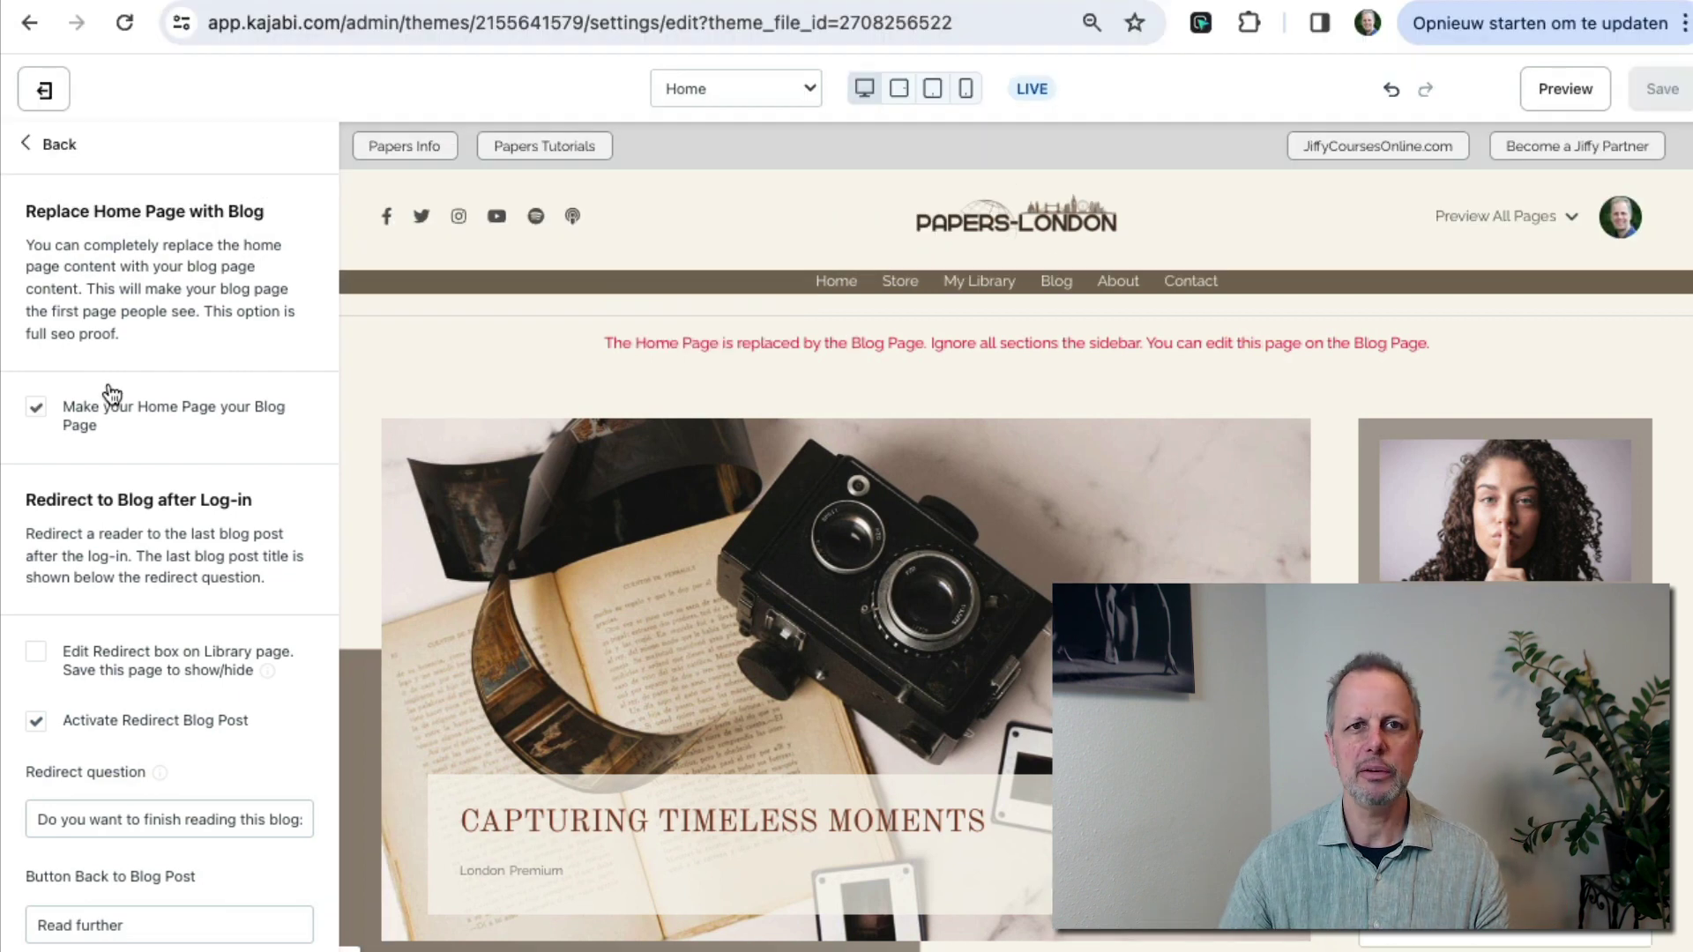
Preview the blog-style home page, copy its preview address and reload the page from that address
{"action": "left_click", "coordinate": [1569, 94]}
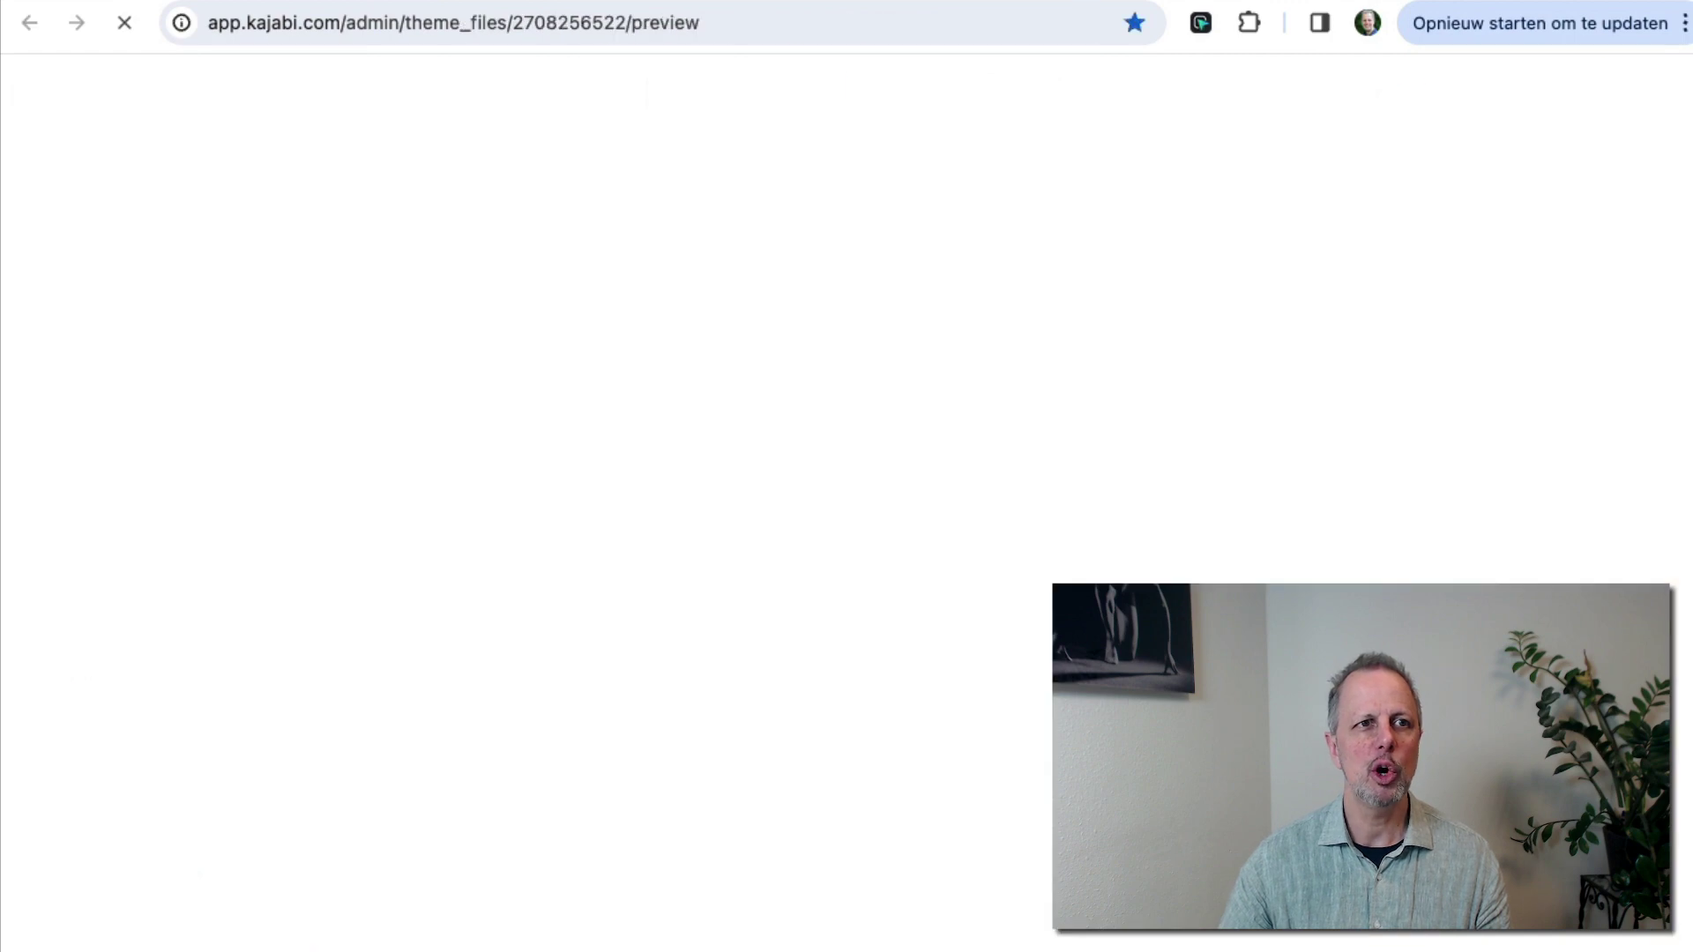
{"action": "left_click", "coordinate": [929, 35]}
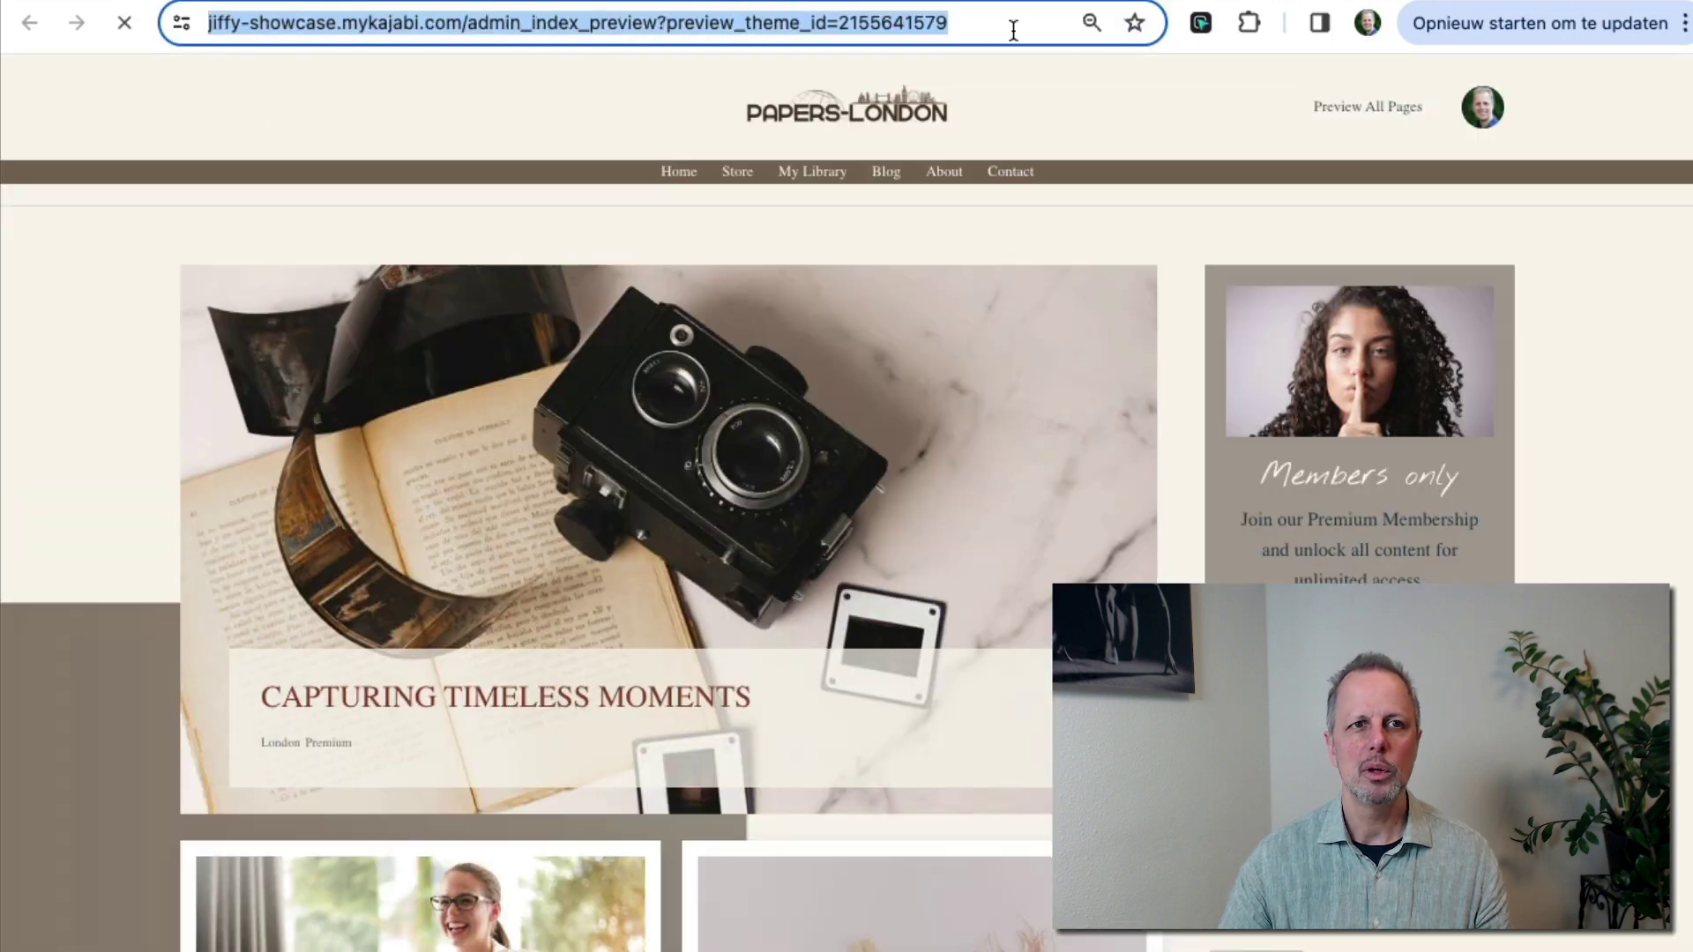
{"action": "left_click", "coordinate": [1013, 31]}
{"action": "left_click_drag", "start_coordinate": [1013, 31], "coordinate": [205, 27]}
{"action": "key", "text": "ctrl+c"}
{"action": "key", "text": "BackSpace"}
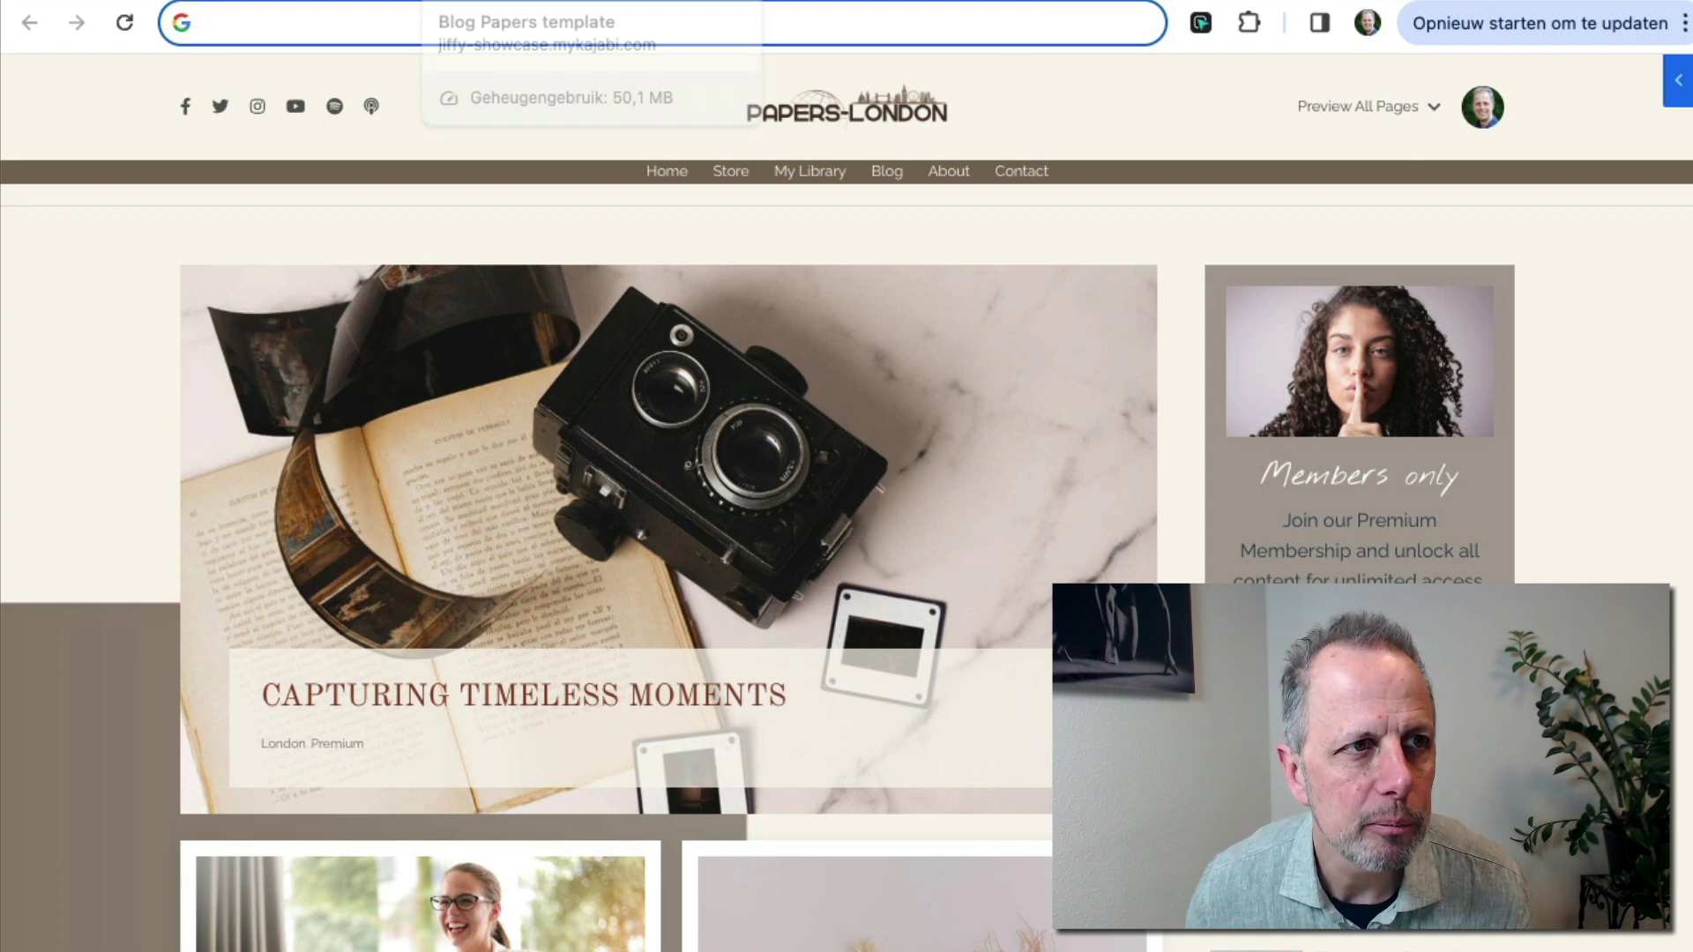
{"action": "key", "text": "ctrl+v"}
{"action": "key", "text": "Return"}
Shorten the preview address to jiffy-showcase.mykajabi.com and load the site's home page
{"action": "left_click", "coordinate": [1023, 20]}
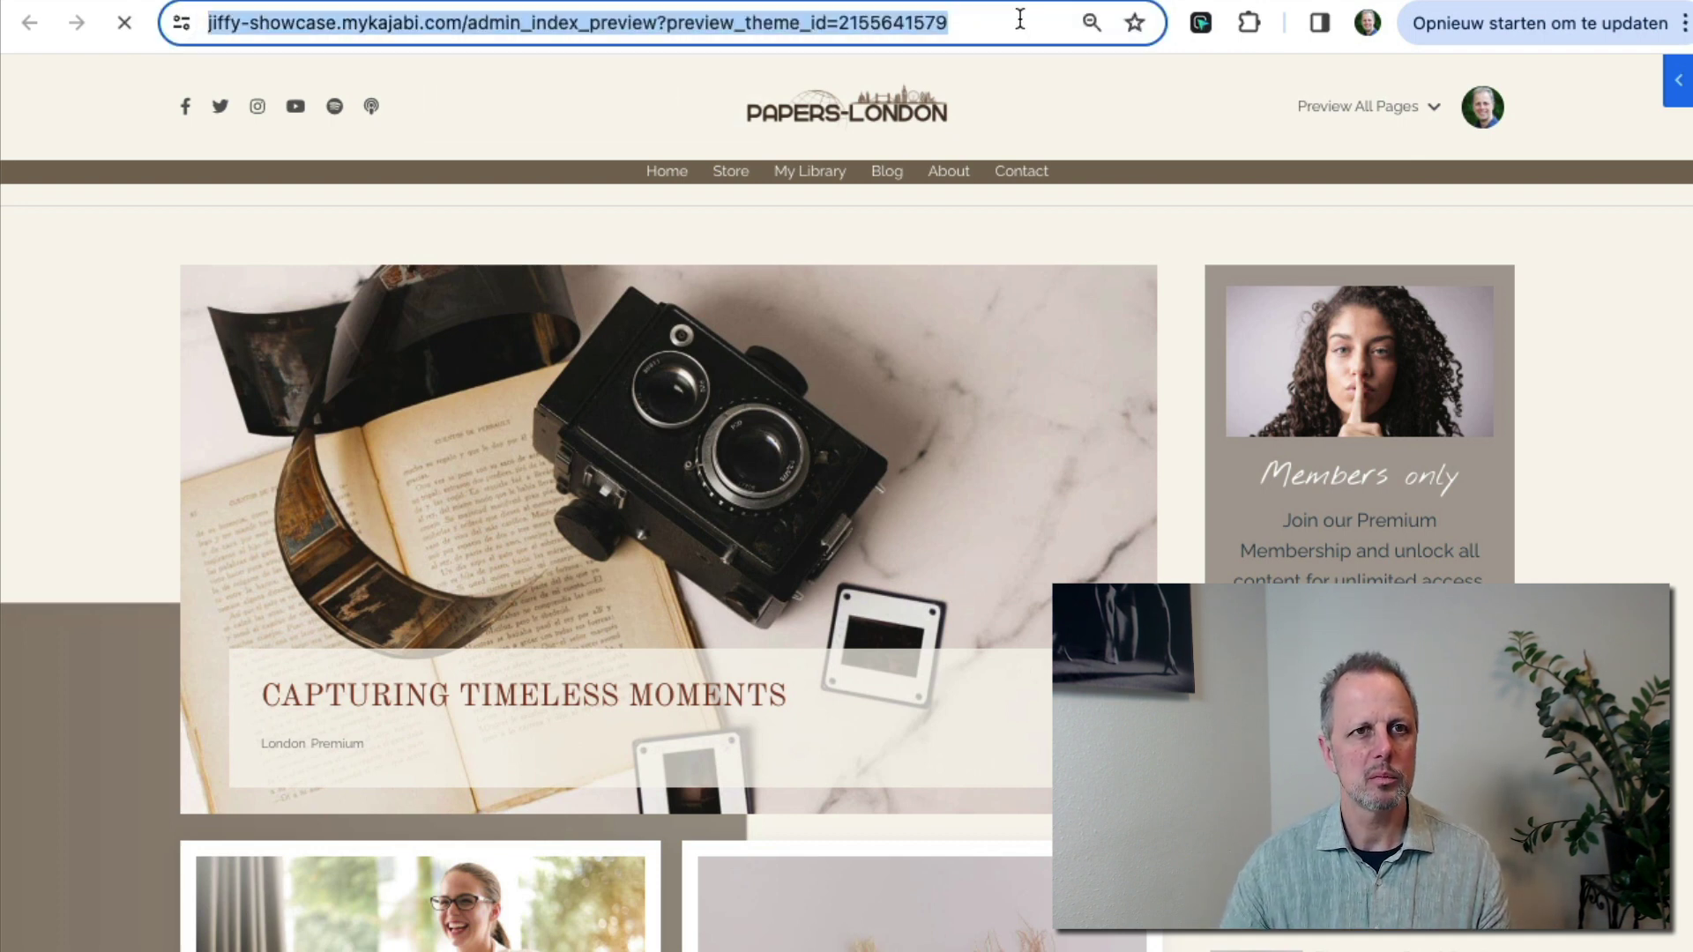
{"action": "left_click", "coordinate": [1026, 19]}
{"action": "left_click_drag", "start_coordinate": [1029, 19], "coordinate": [541, 24]}
{"action": "key", "text": "BackSpace"}
{"action": "key", "text": "Return"}
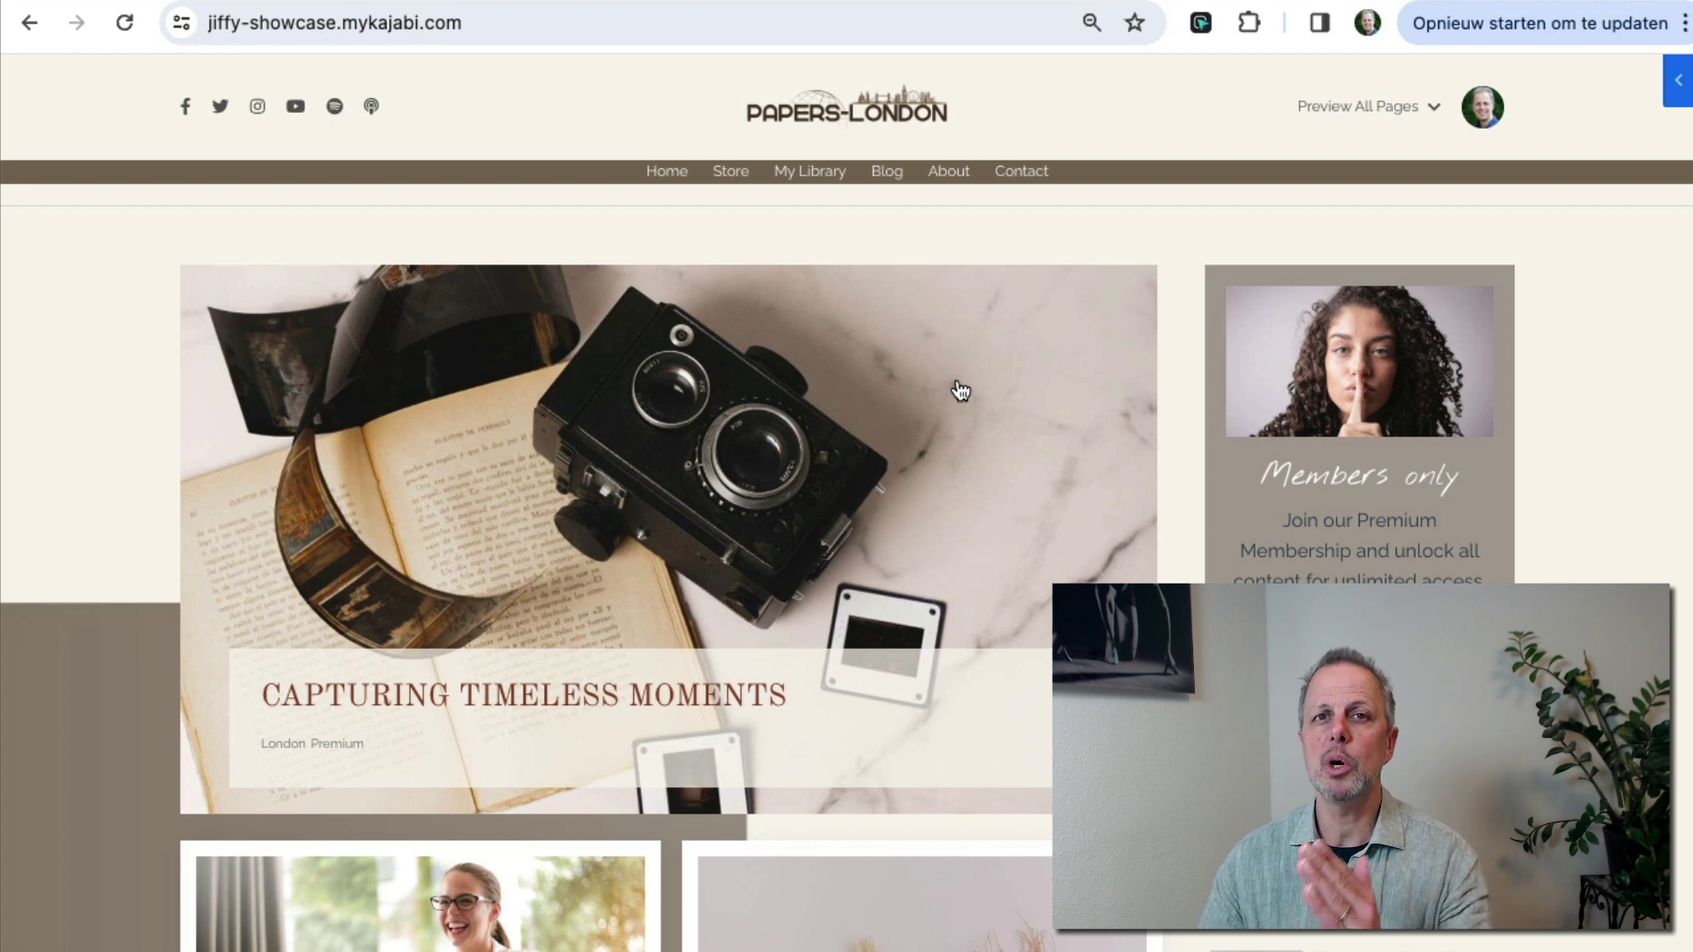
Open the Blog page, inspect its HTML and search for "can" to check the canonical link, closing the inspector when done
{"action": "left_click", "coordinate": [889, 175]}
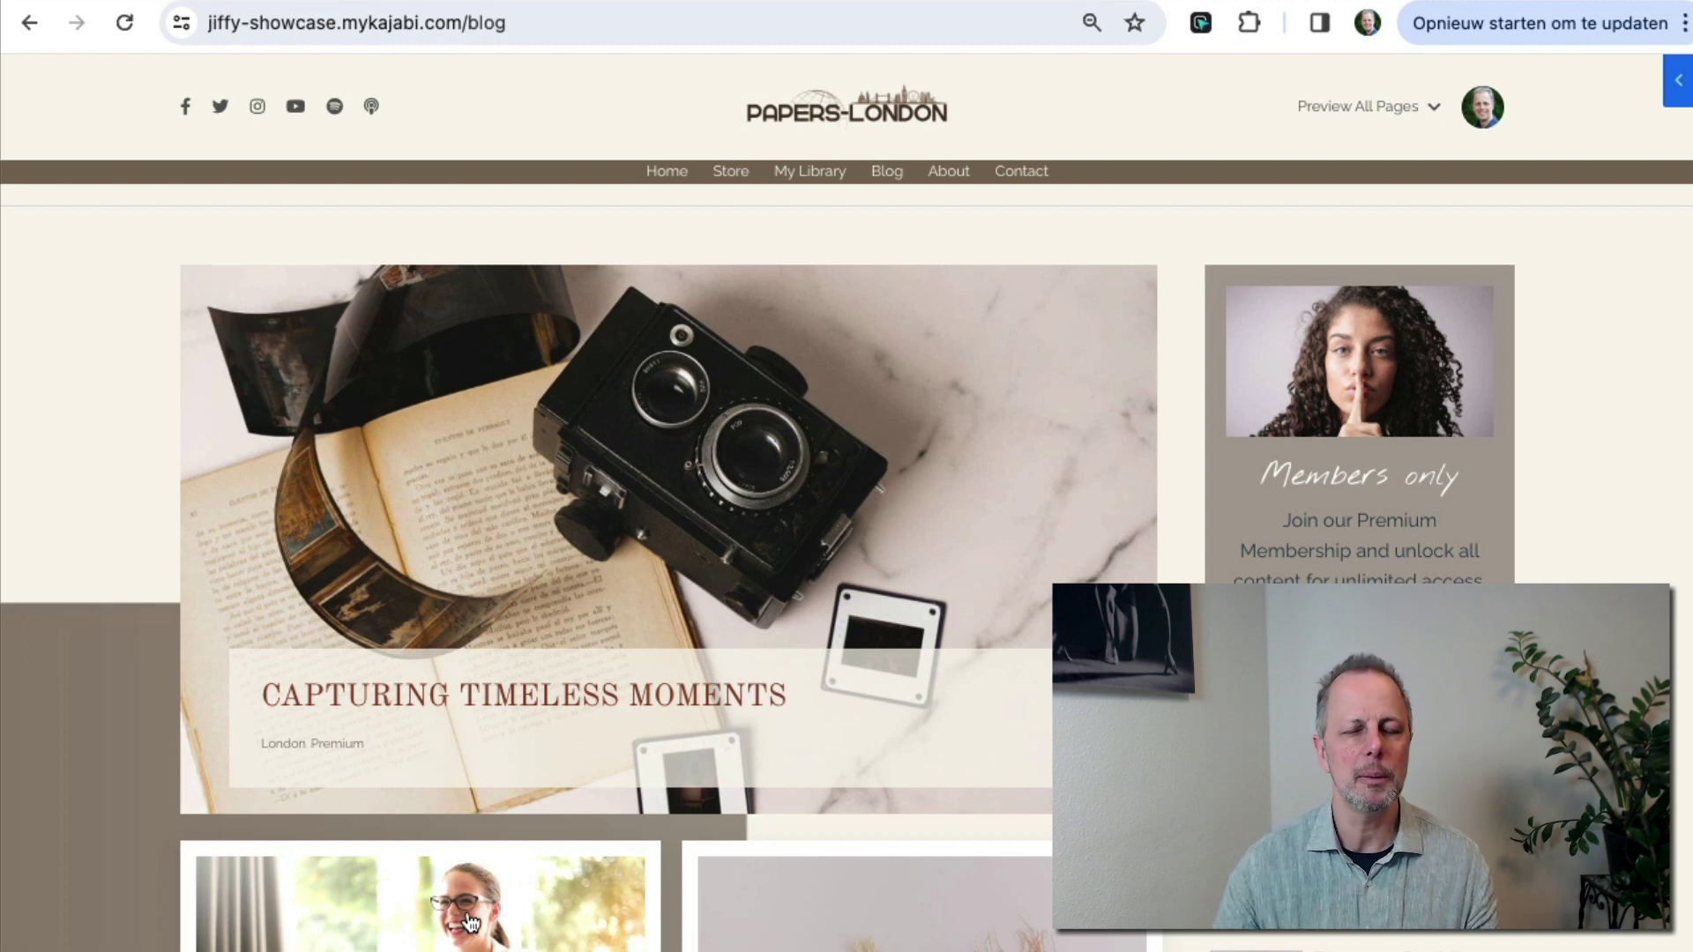
{"action": "right_click", "coordinate": [115, 761]}
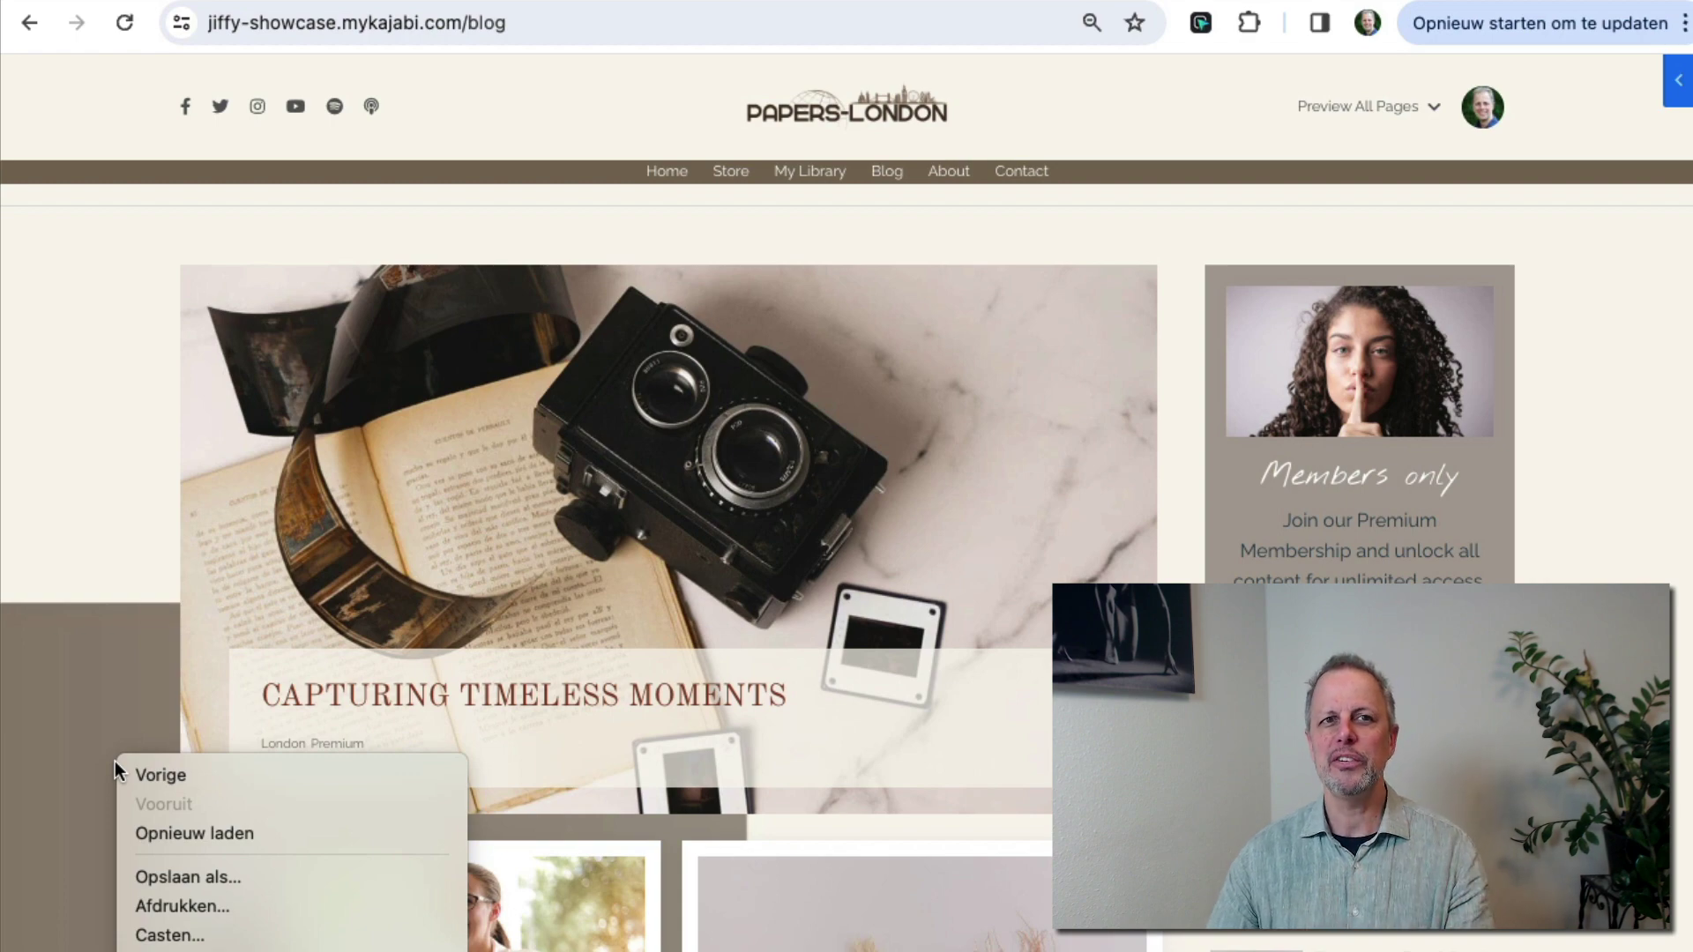
{"action": "key", "text": "Escape"}
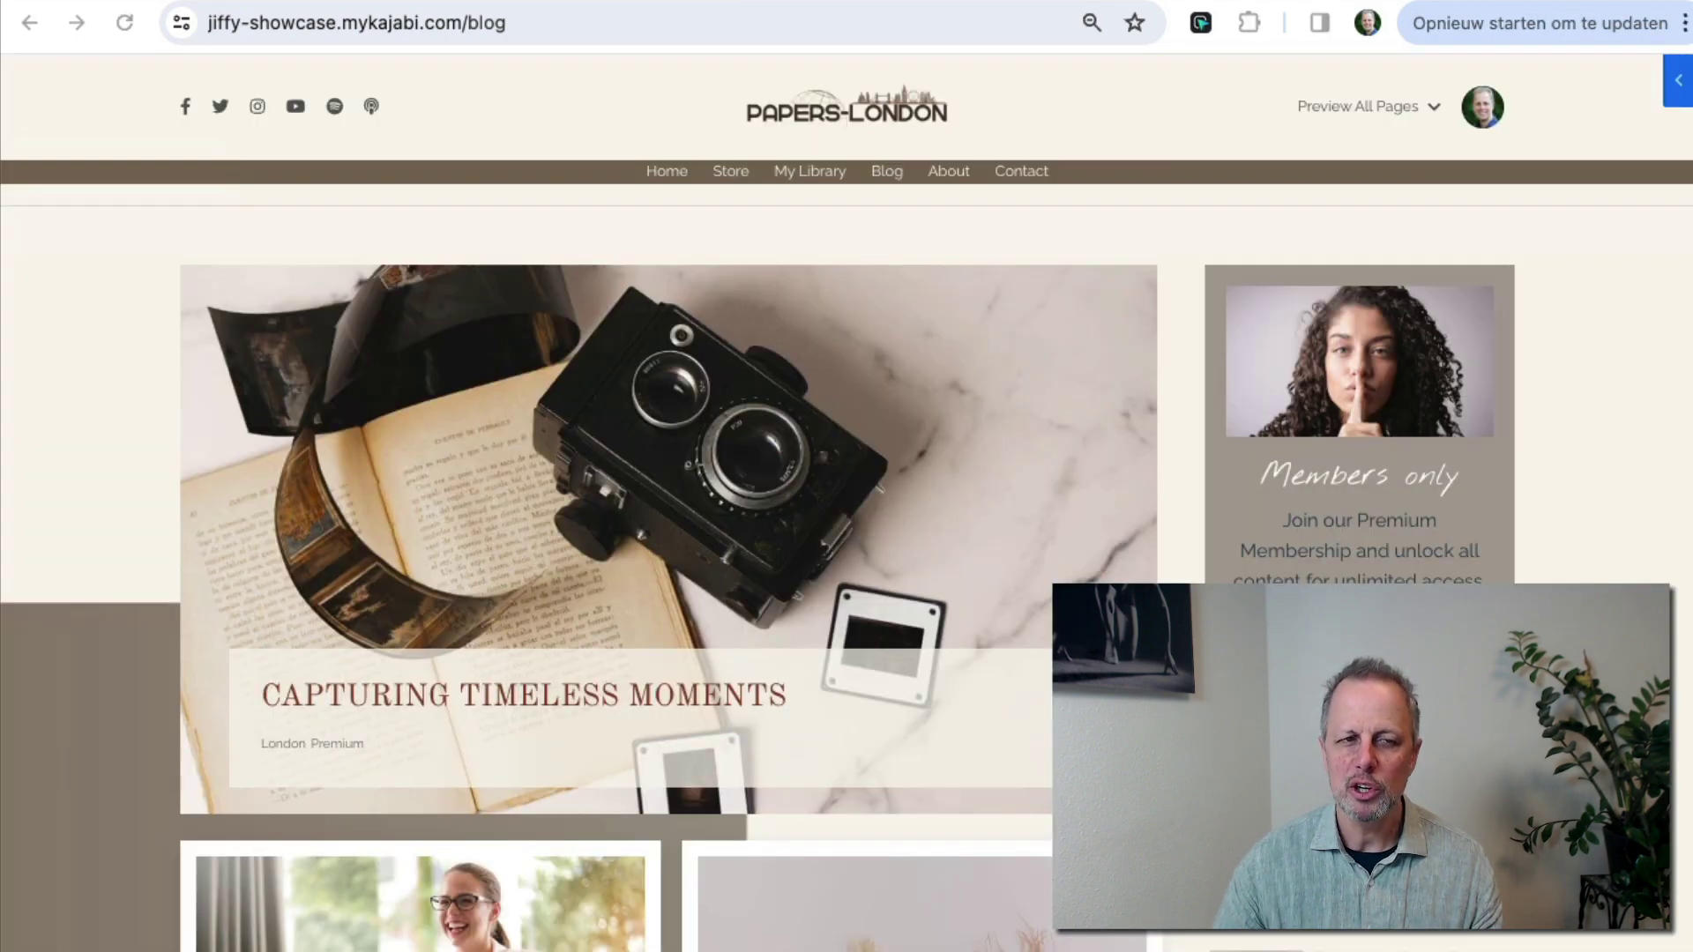
{"action": "left_click_drag", "start_coordinate": [773, 524], "coordinate": [278, 318]}
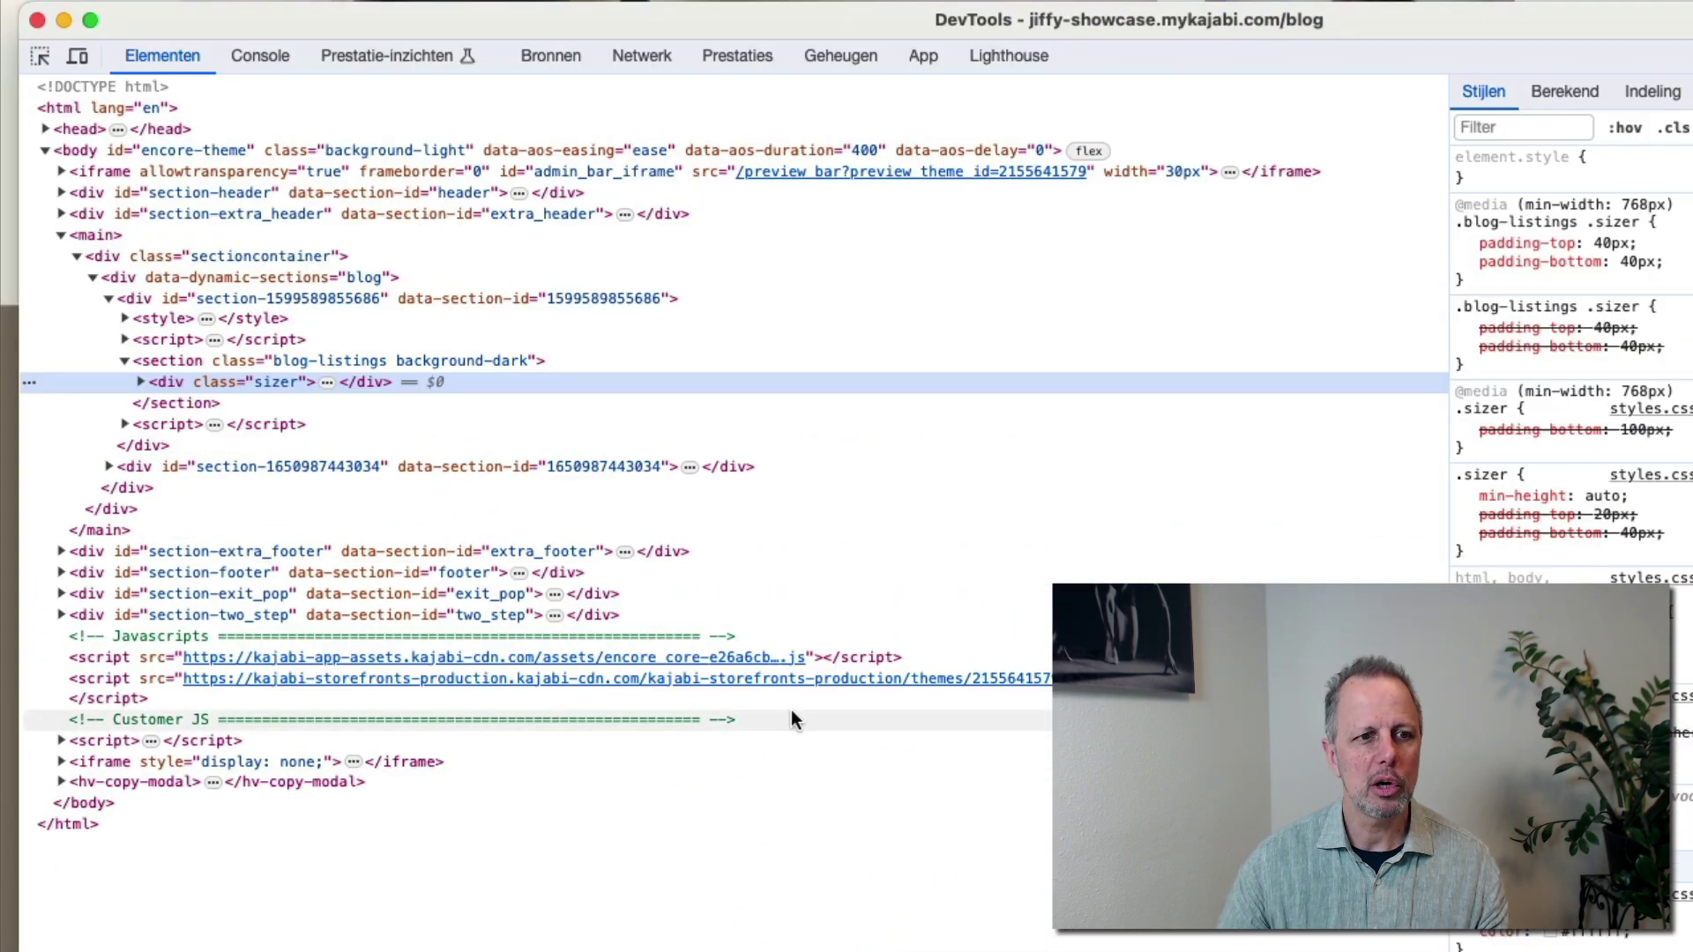
{"action": "key", "text": "super+f"}
{"action": "type", "text": "can"}
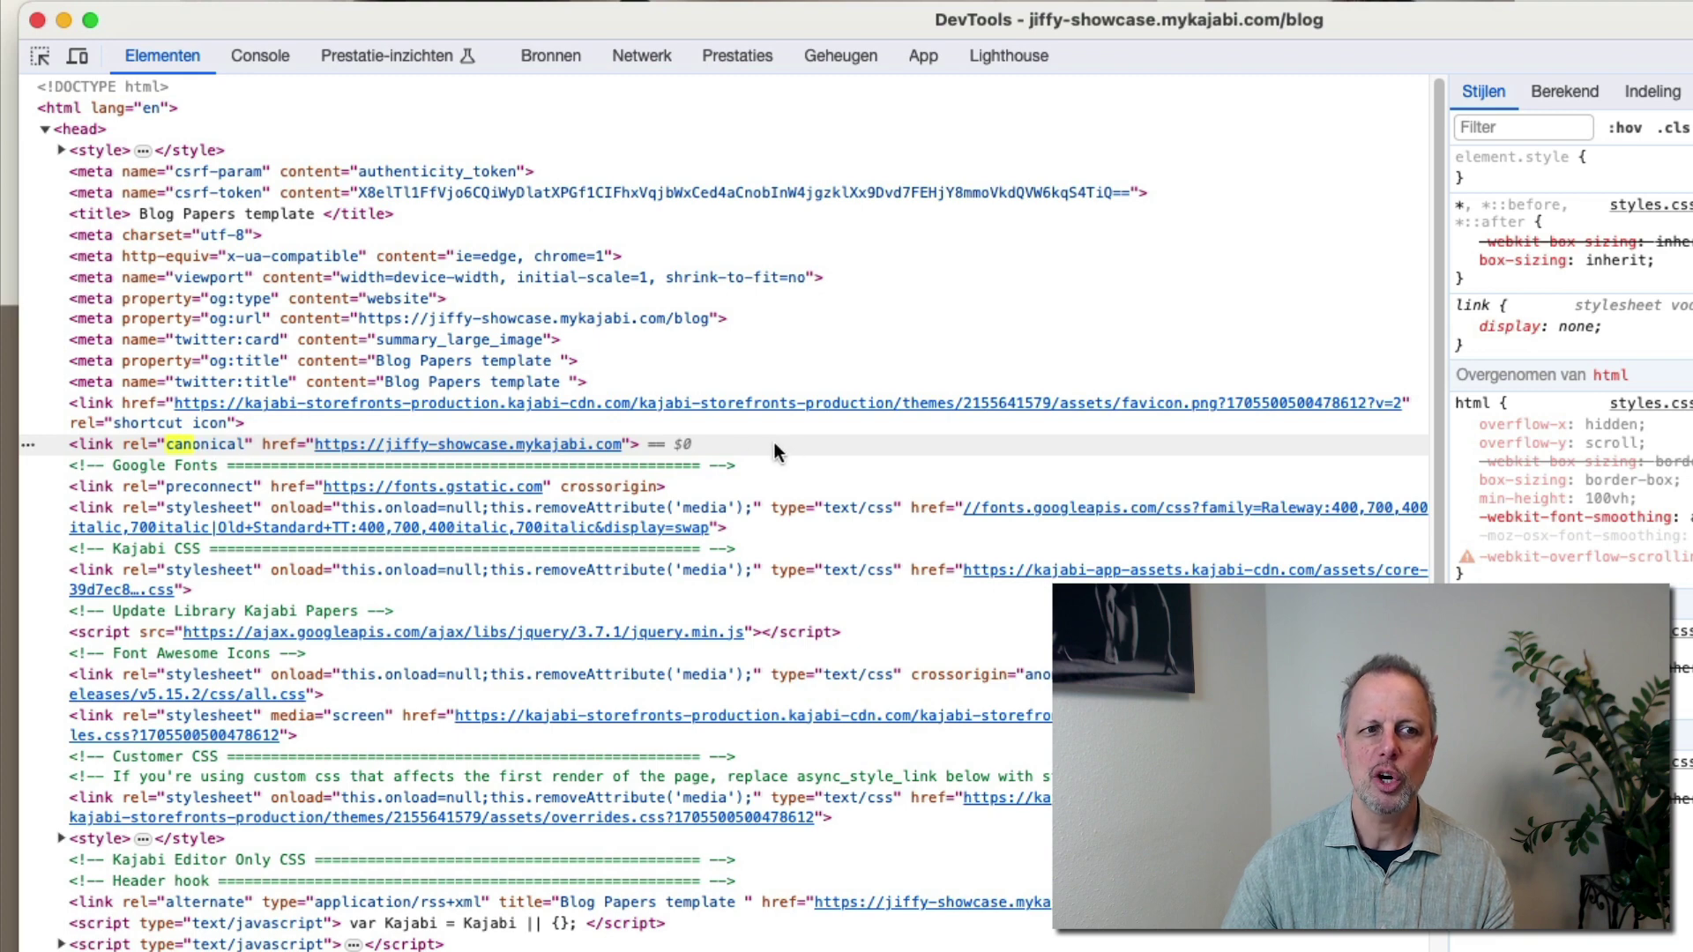
{"action": "left_click", "coordinate": [40, 55]}
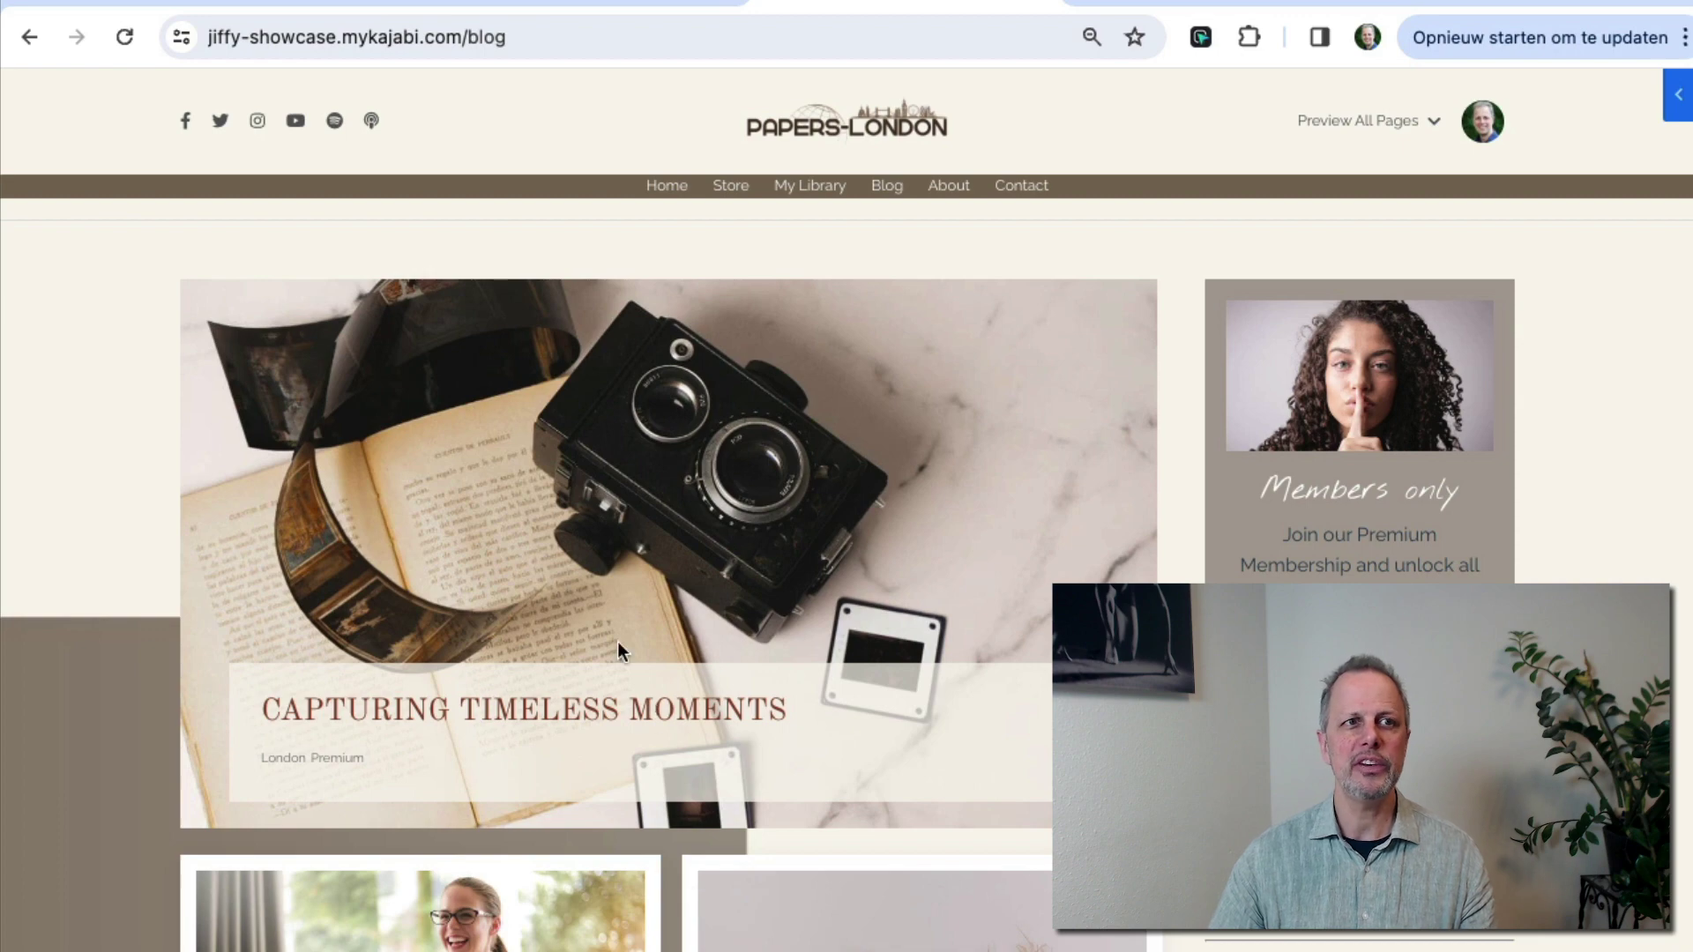
Return to the theme editor, turn off making the Home Page the Blog Page, and save
{"action": "left_click", "coordinate": [532, 10]}
{"action": "left_click", "coordinate": [304, 9]}
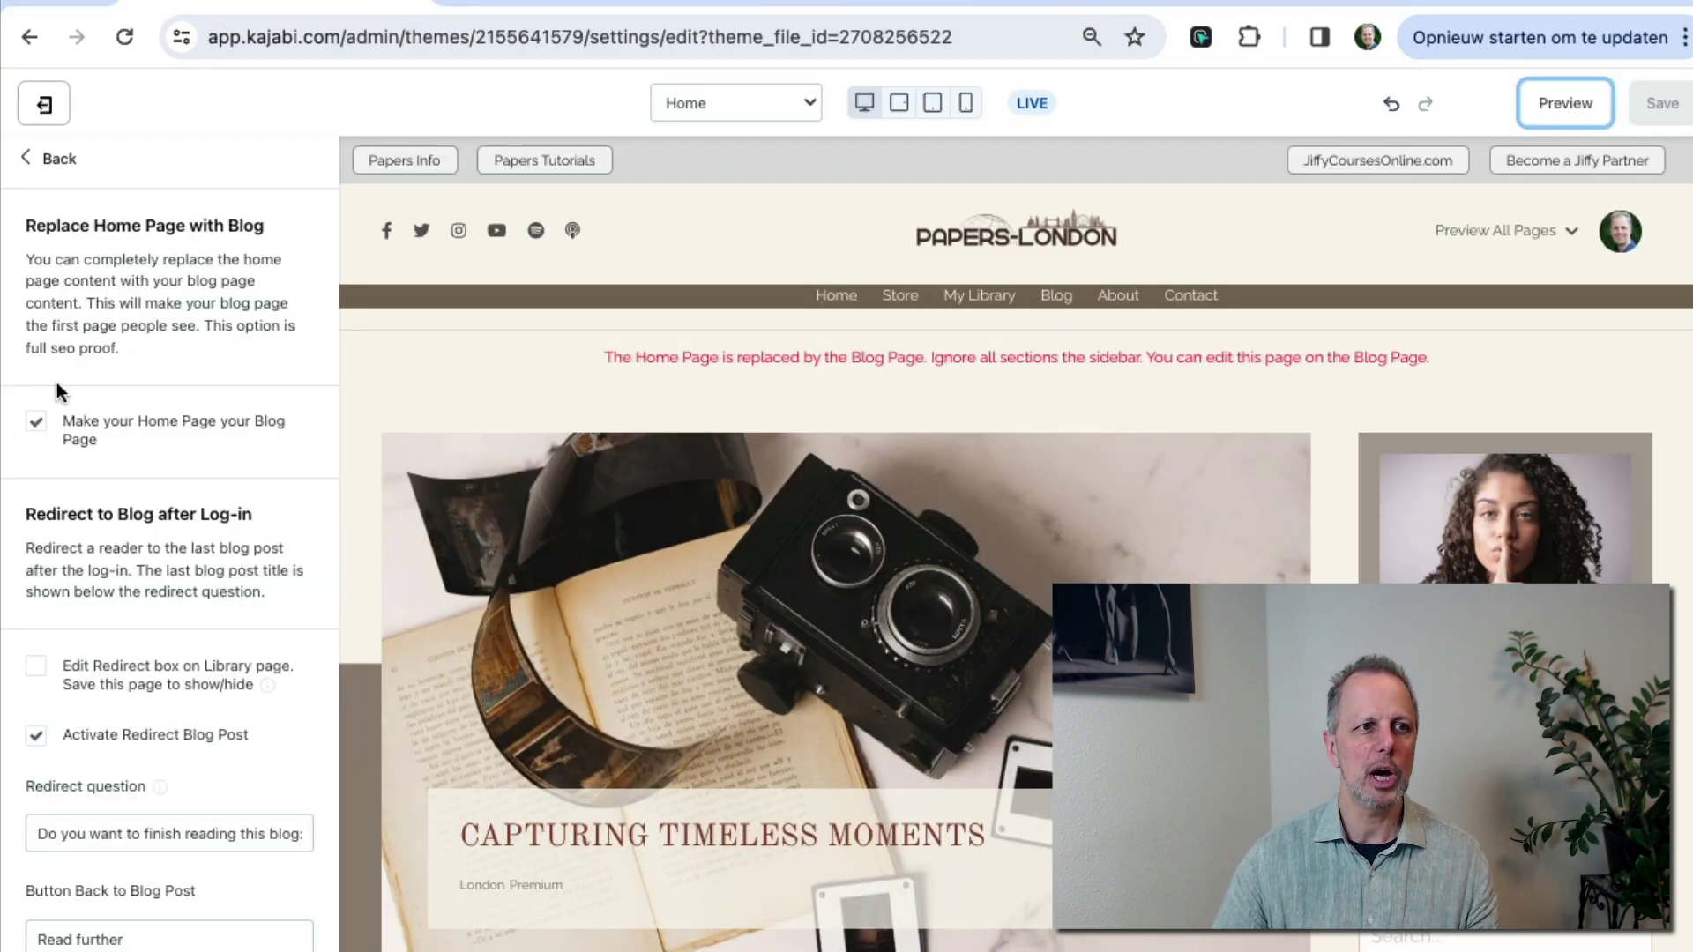
{"action": "left_click", "coordinate": [37, 424]}
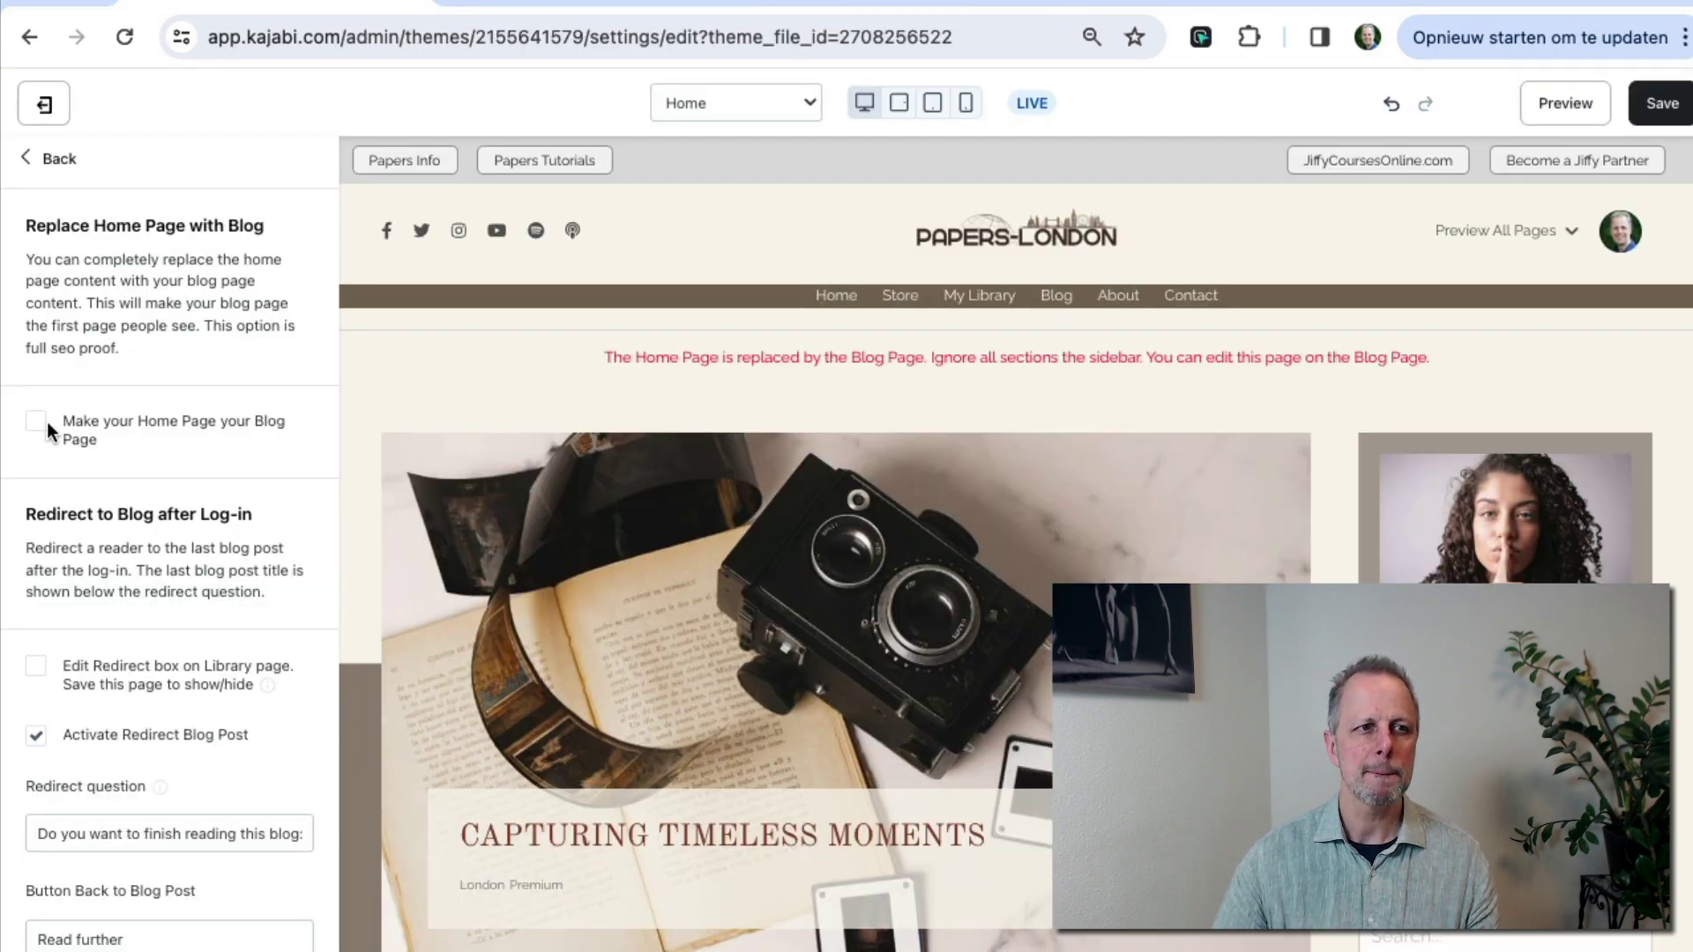
{"action": "left_click", "coordinate": [1659, 103]}
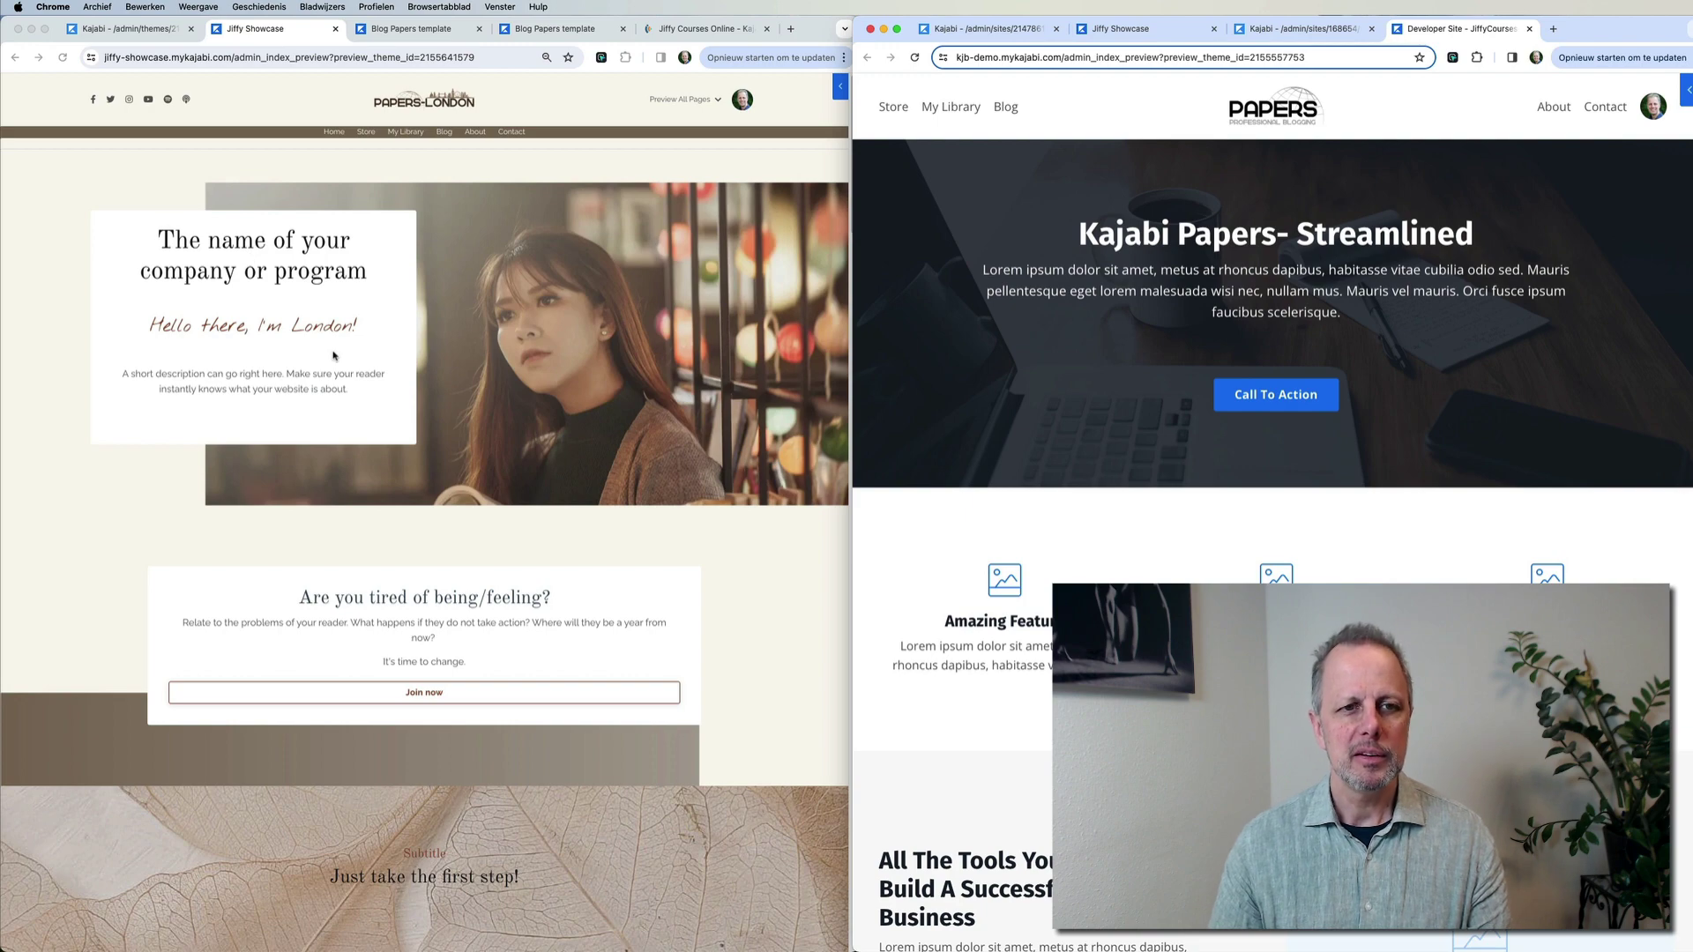
Look through the Papers-London home page from the hero to the introduction and offer sections and back
{"action": "scroll", "coordinate": [333, 356], "scroll_direction": "down", "scroll_amount": 3}
{"action": "scroll", "coordinate": [333, 355], "scroll_direction": "down", "scroll_amount": 6}
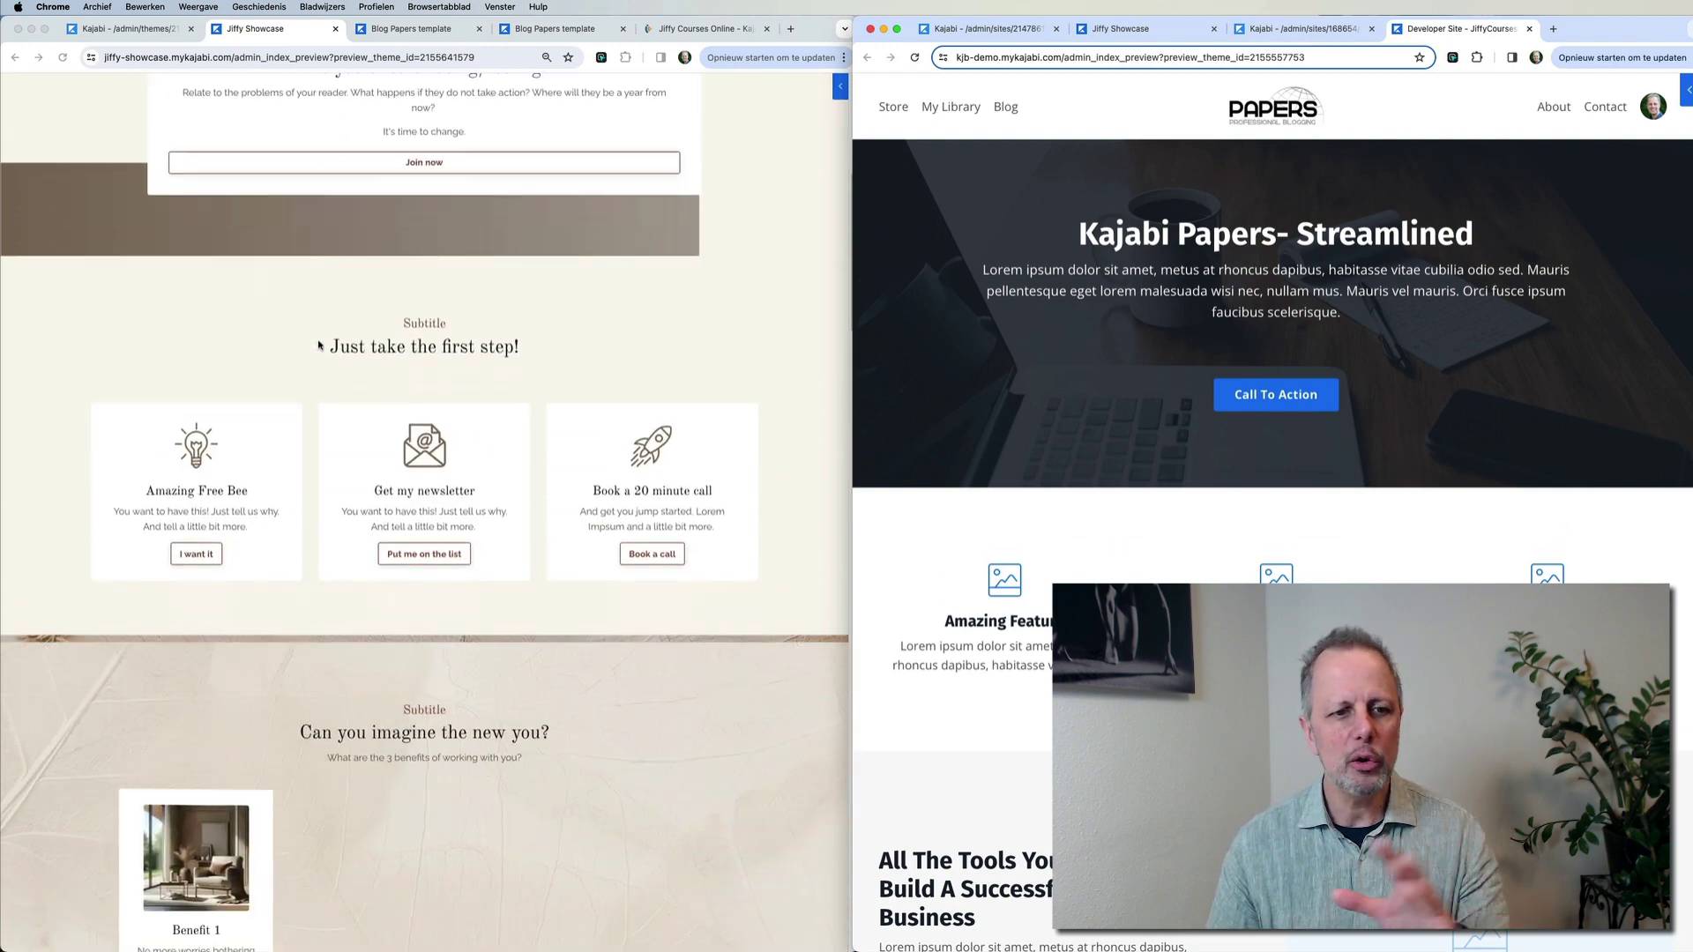
{"action": "scroll", "coordinate": [314, 342], "scroll_direction": "down", "scroll_amount": 6}
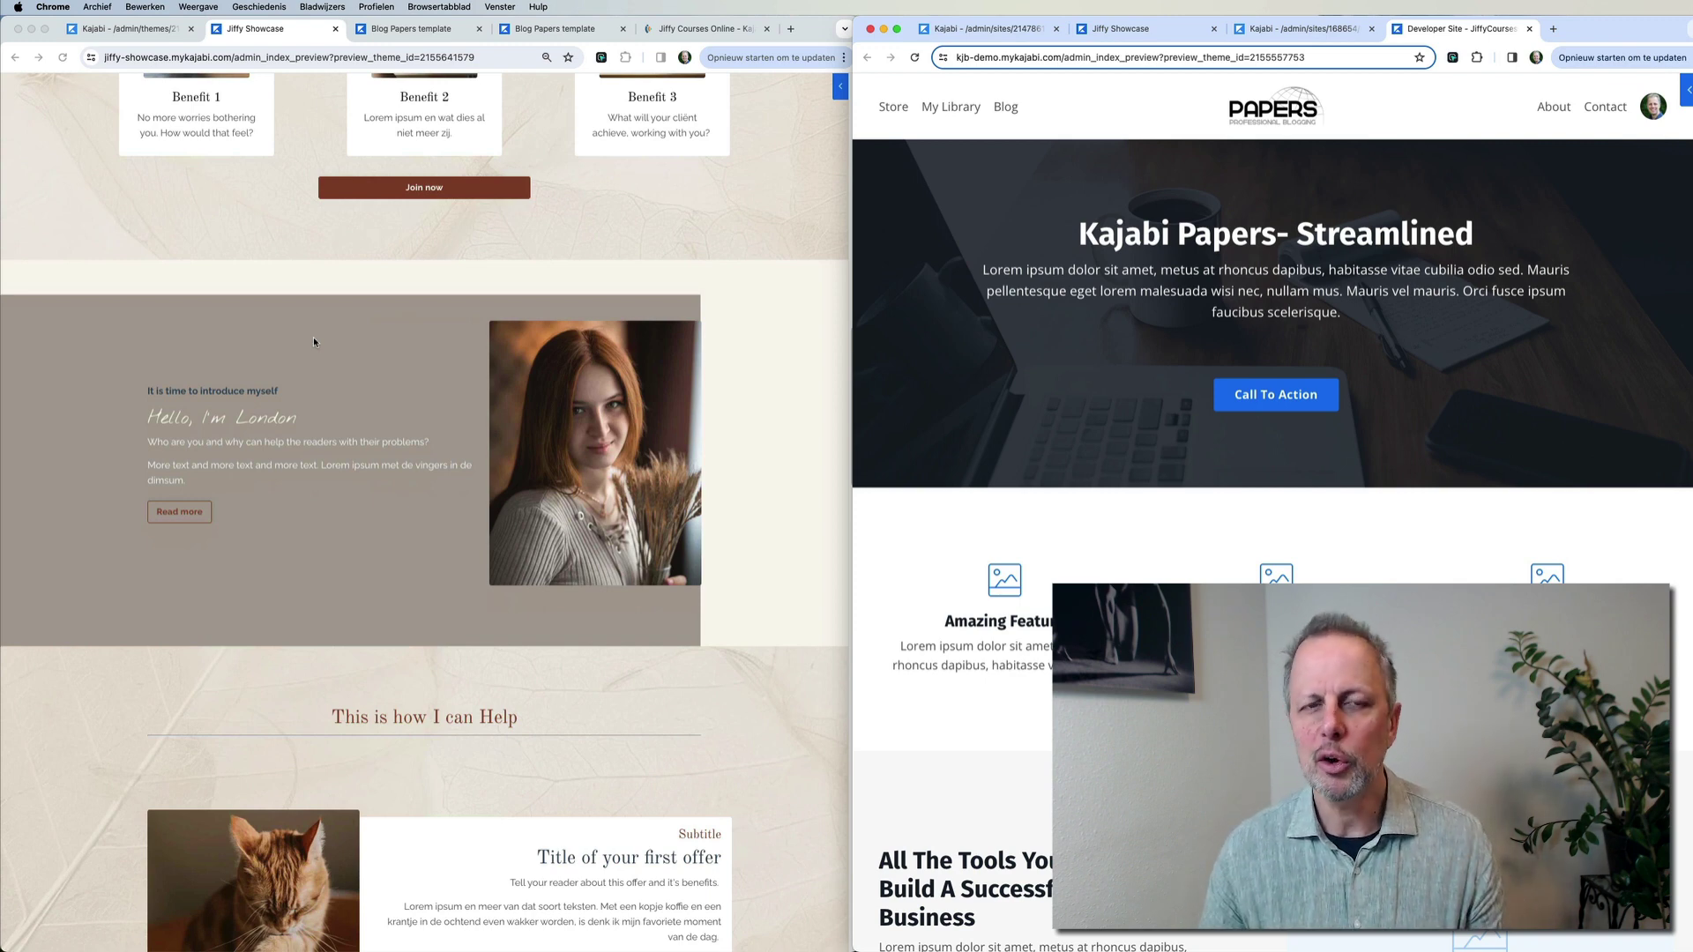
{"action": "scroll", "coordinate": [366, 388], "scroll_direction": "up", "scroll_amount": 12}
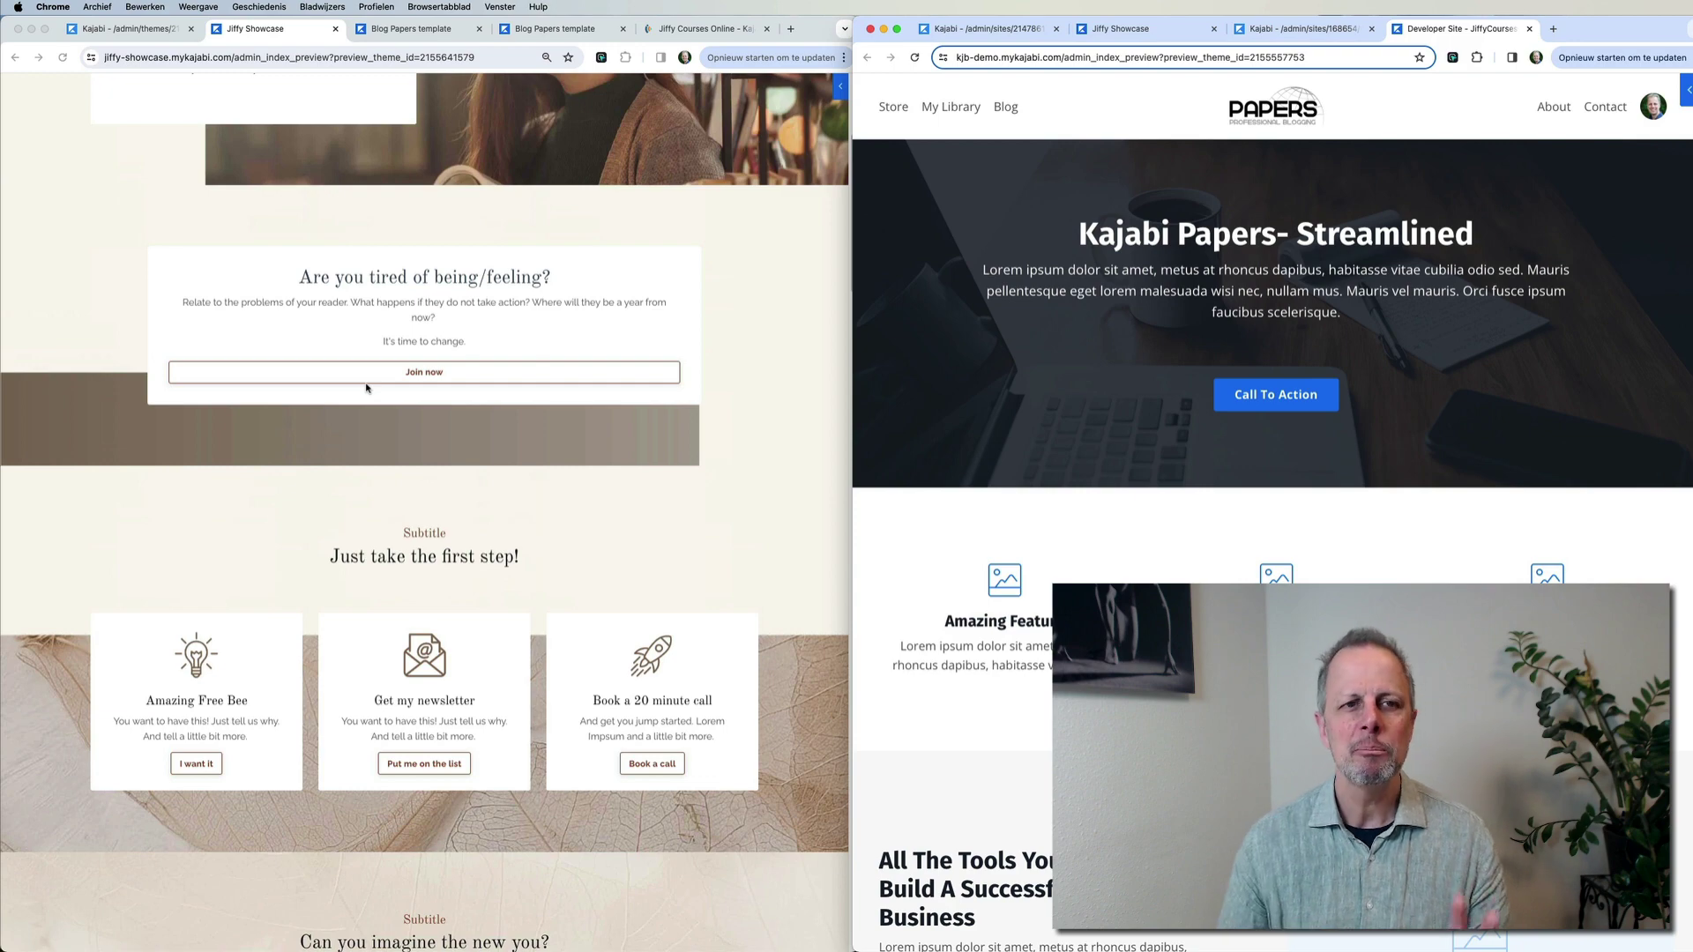
{"action": "scroll", "coordinate": [370, 392], "scroll_direction": "up", "scroll_amount": 4}
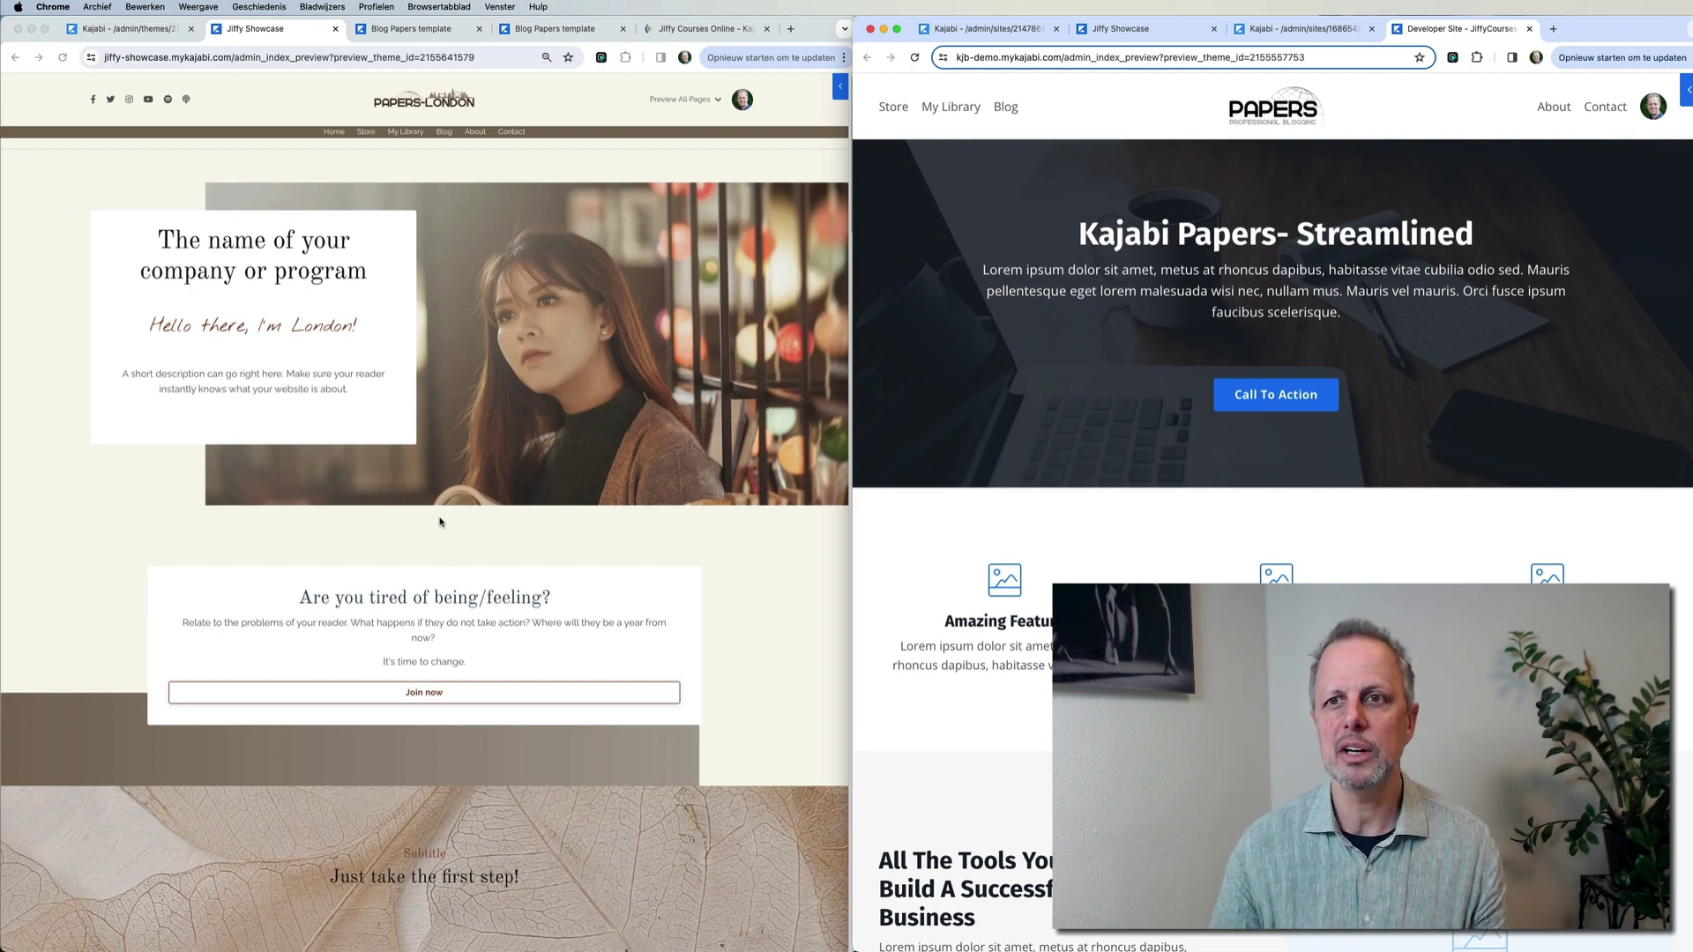
Show the Papers Black Personal Trainer home page and look through its sections down to the blog teasers
{"action": "left_click", "coordinate": [1172, 32]}
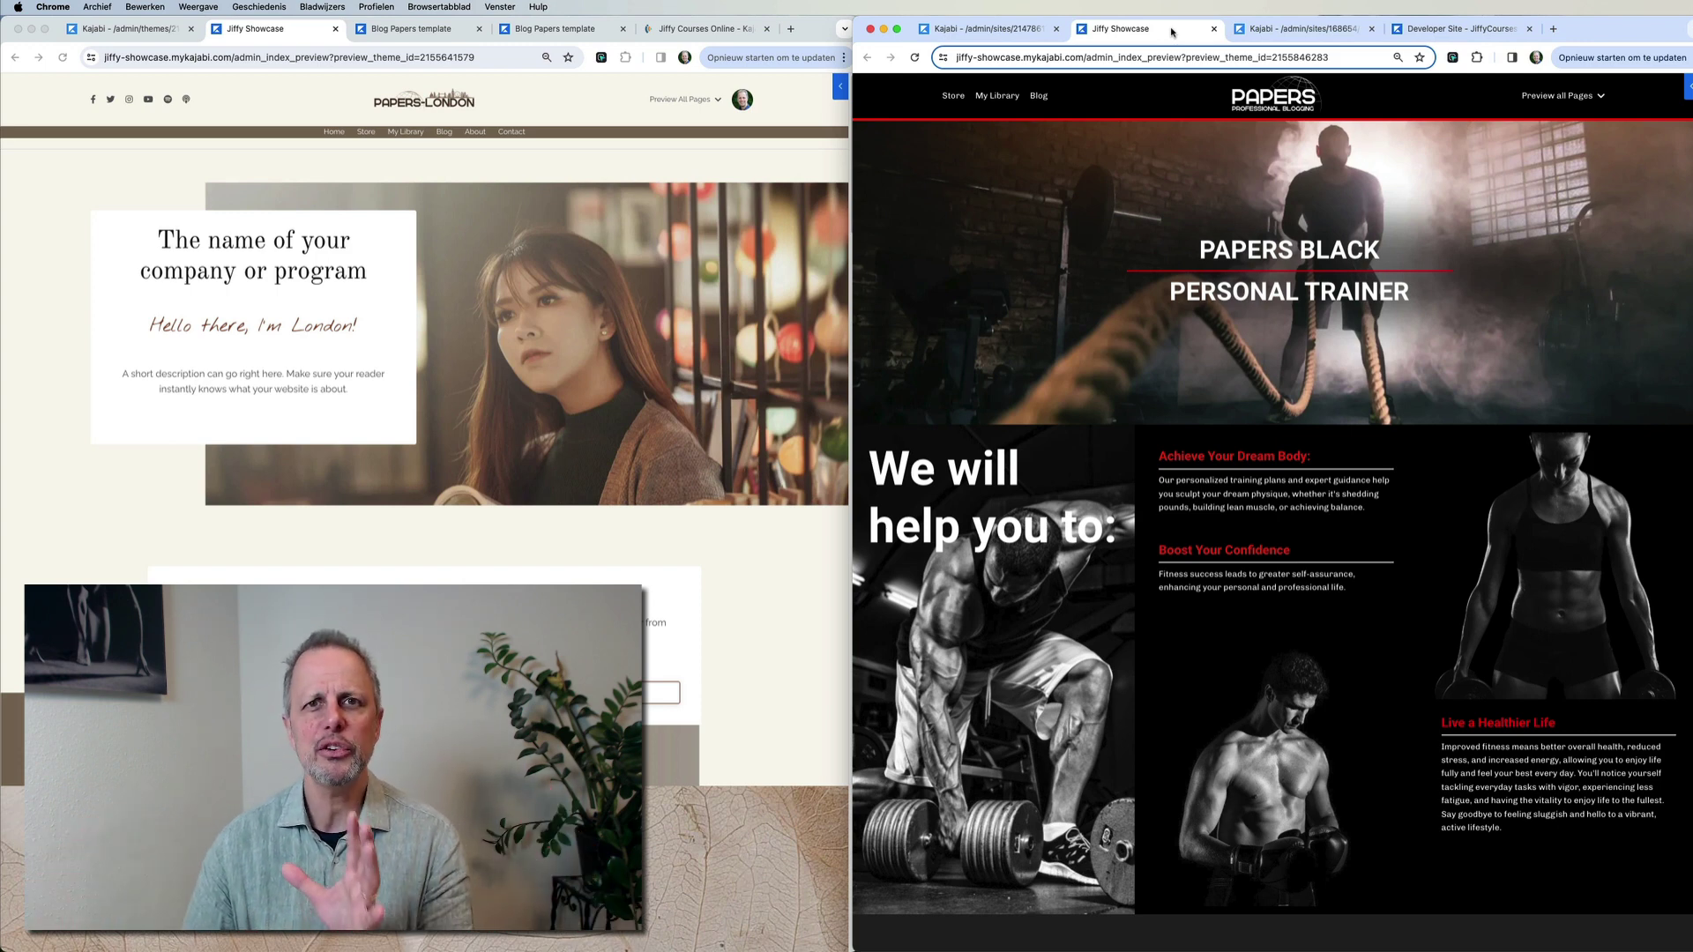
{"action": "scroll", "coordinate": [1450, 415], "scroll_direction": "down", "scroll_amount": 7}
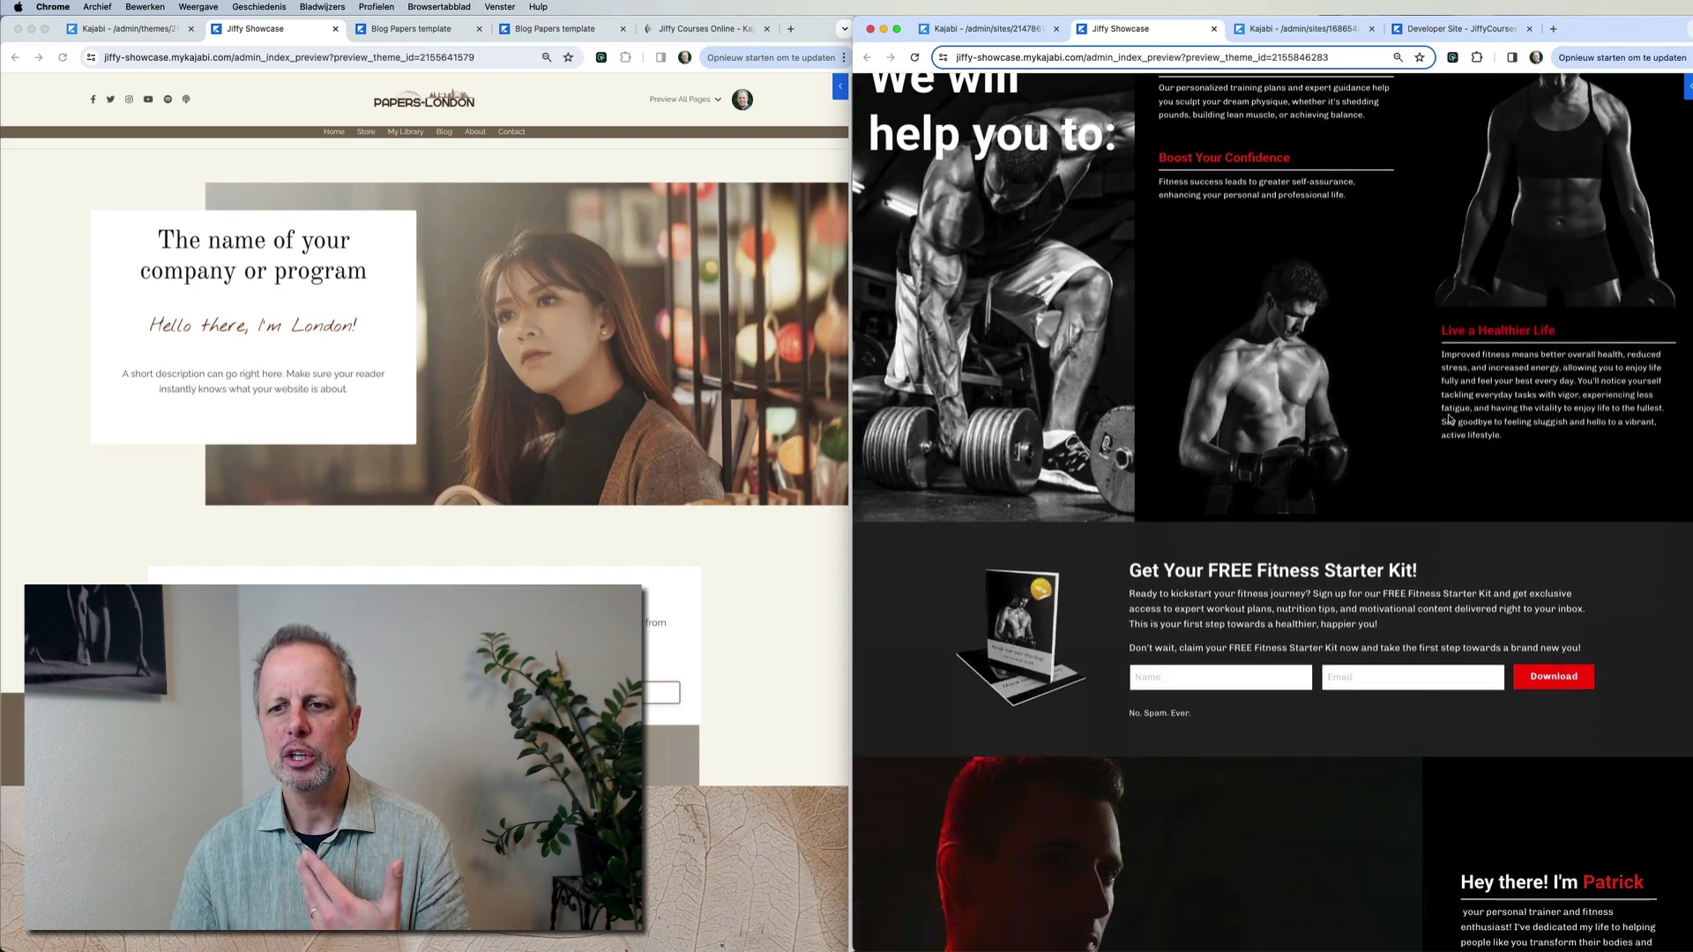
{"action": "scroll", "coordinate": [1443, 420], "scroll_direction": "down", "scroll_amount": 13}
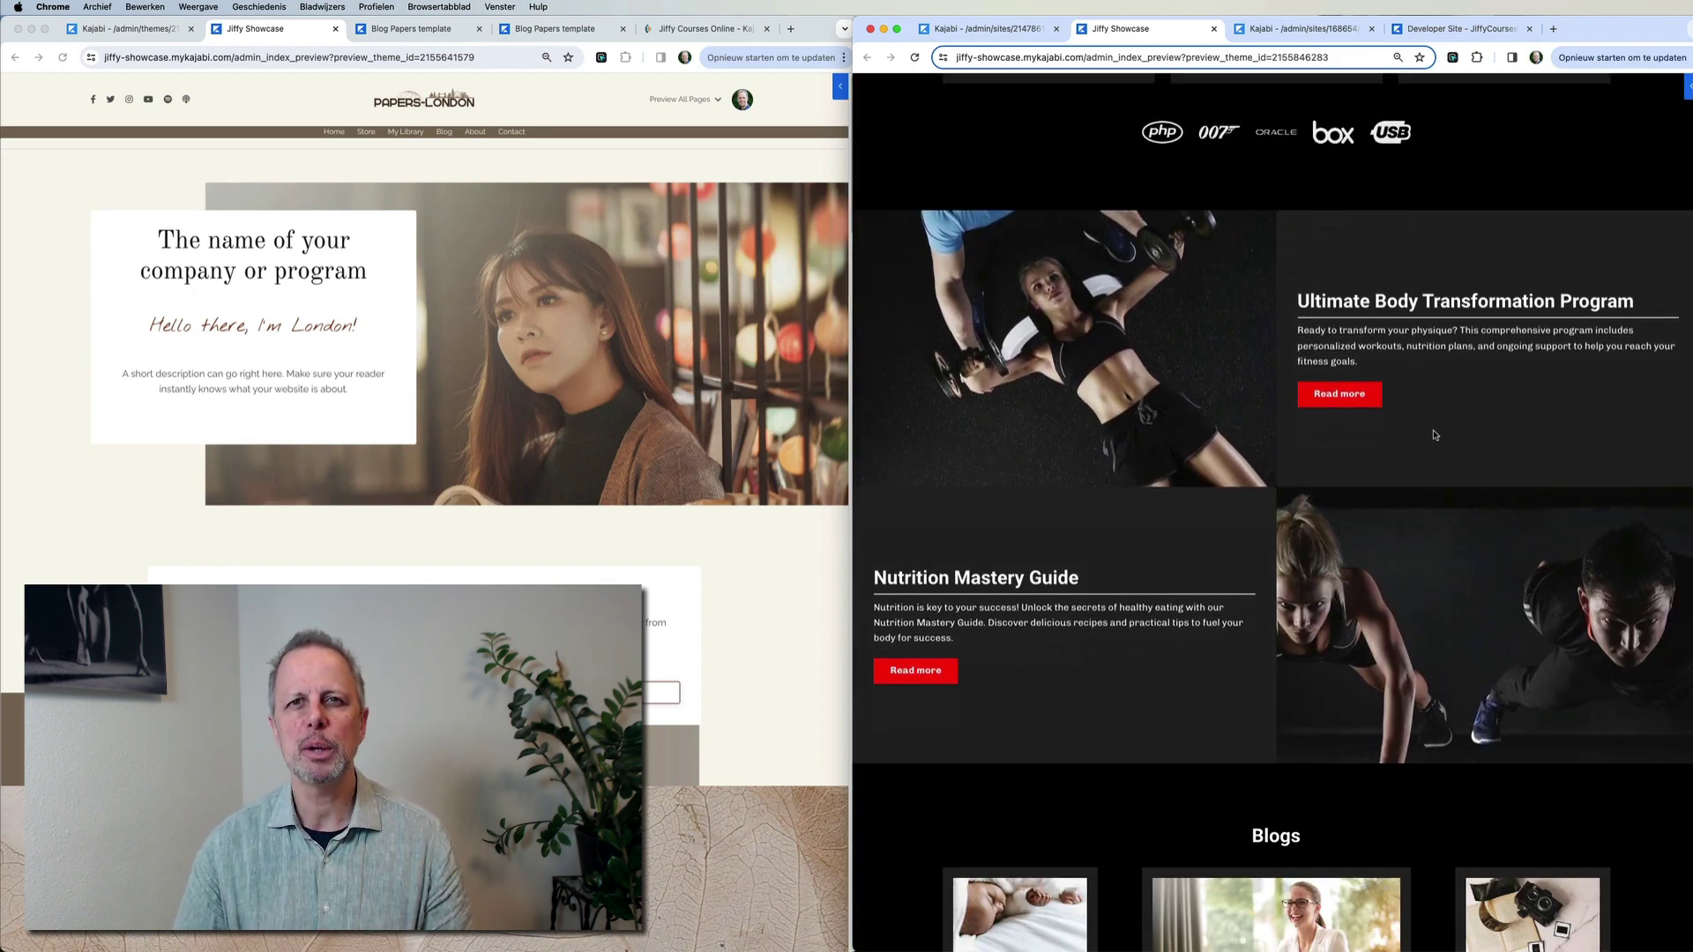
{"action": "scroll", "coordinate": [1435, 435], "scroll_direction": "up", "scroll_amount": 18}
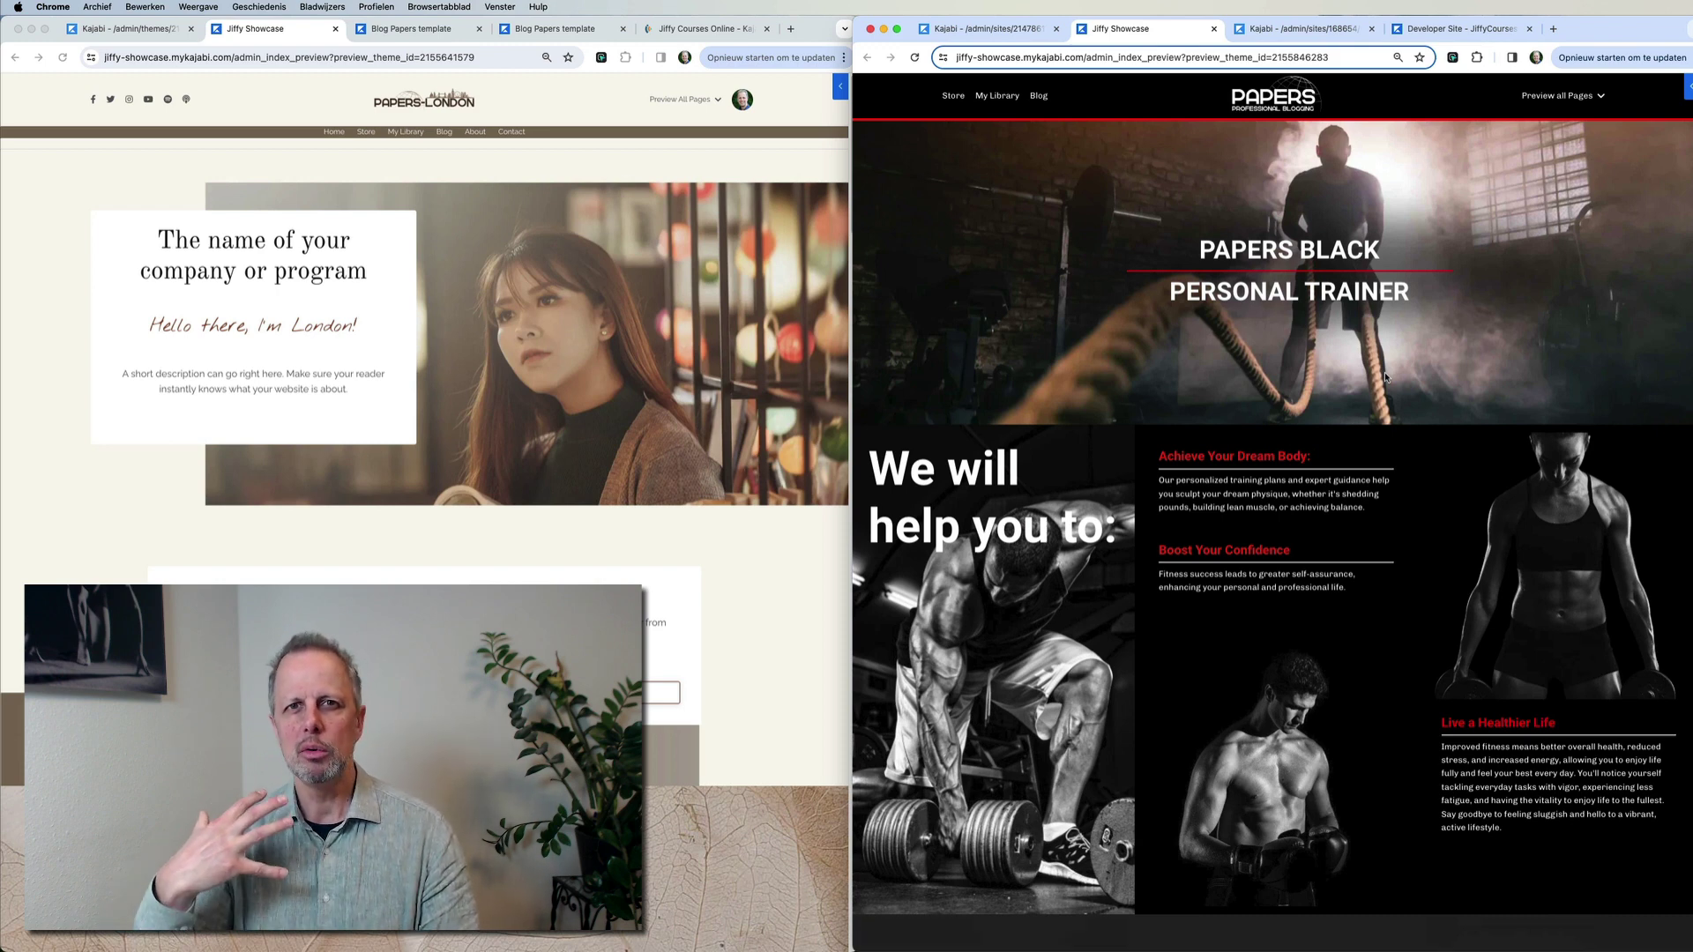
Open the Papers Black blog page and examine its post grid, recent posts filters, members-only box and footer
{"action": "left_click", "coordinate": [1039, 95]}
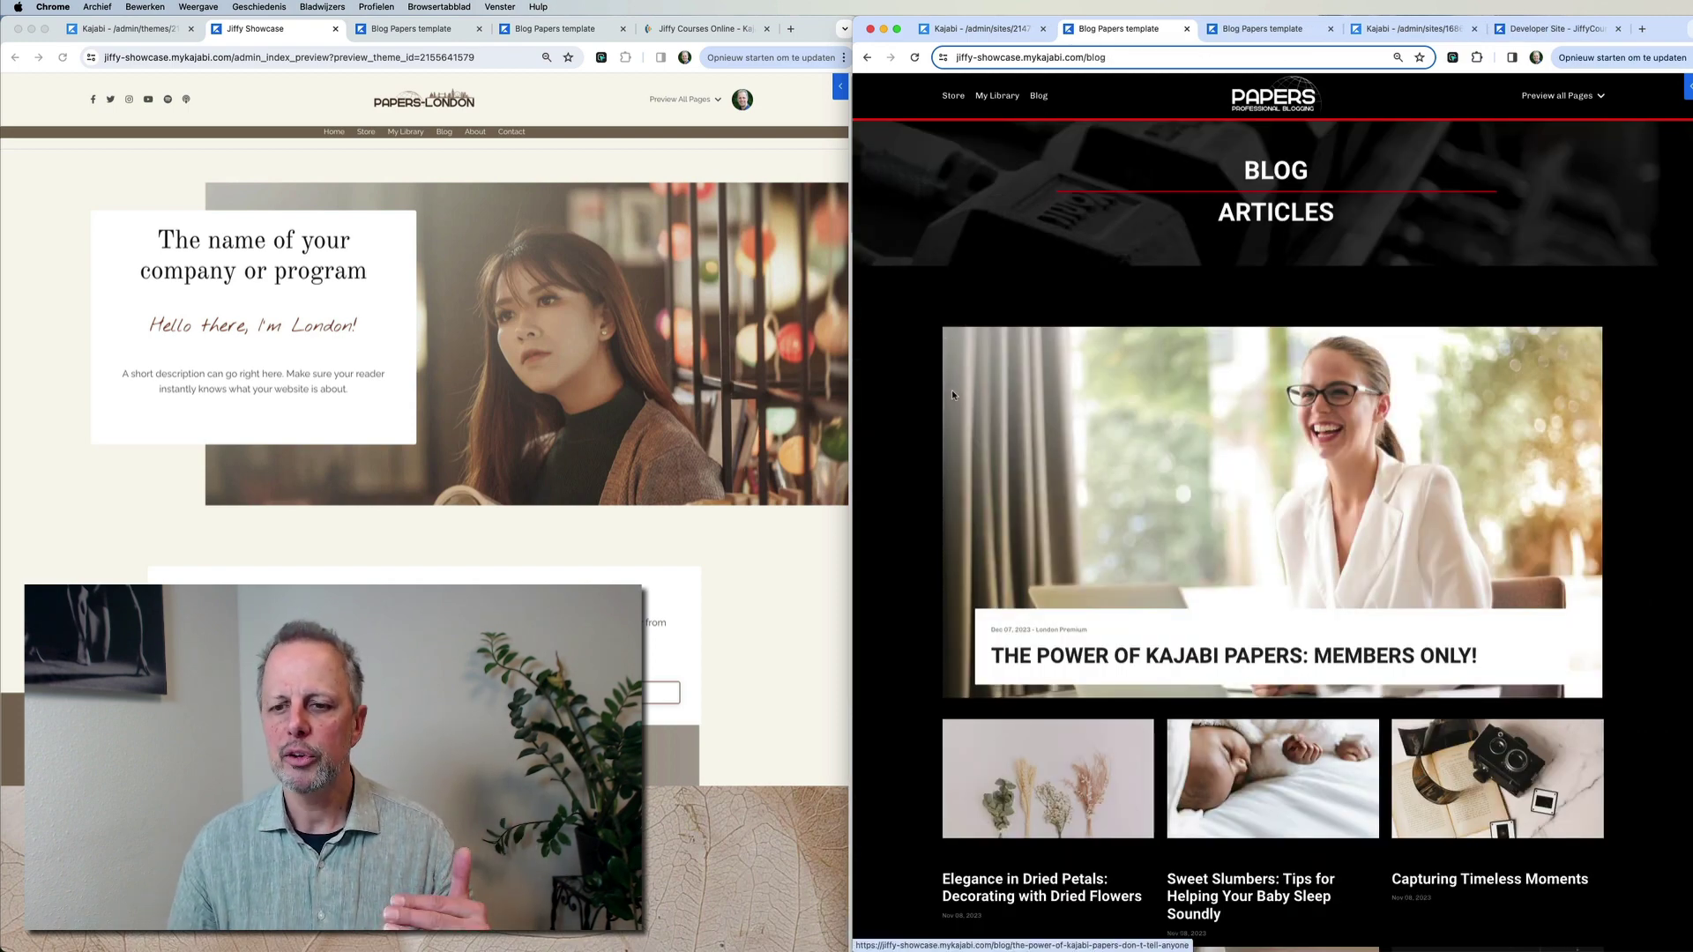
{"action": "scroll", "coordinate": [951, 390], "scroll_direction": "down", "scroll_amount": 2}
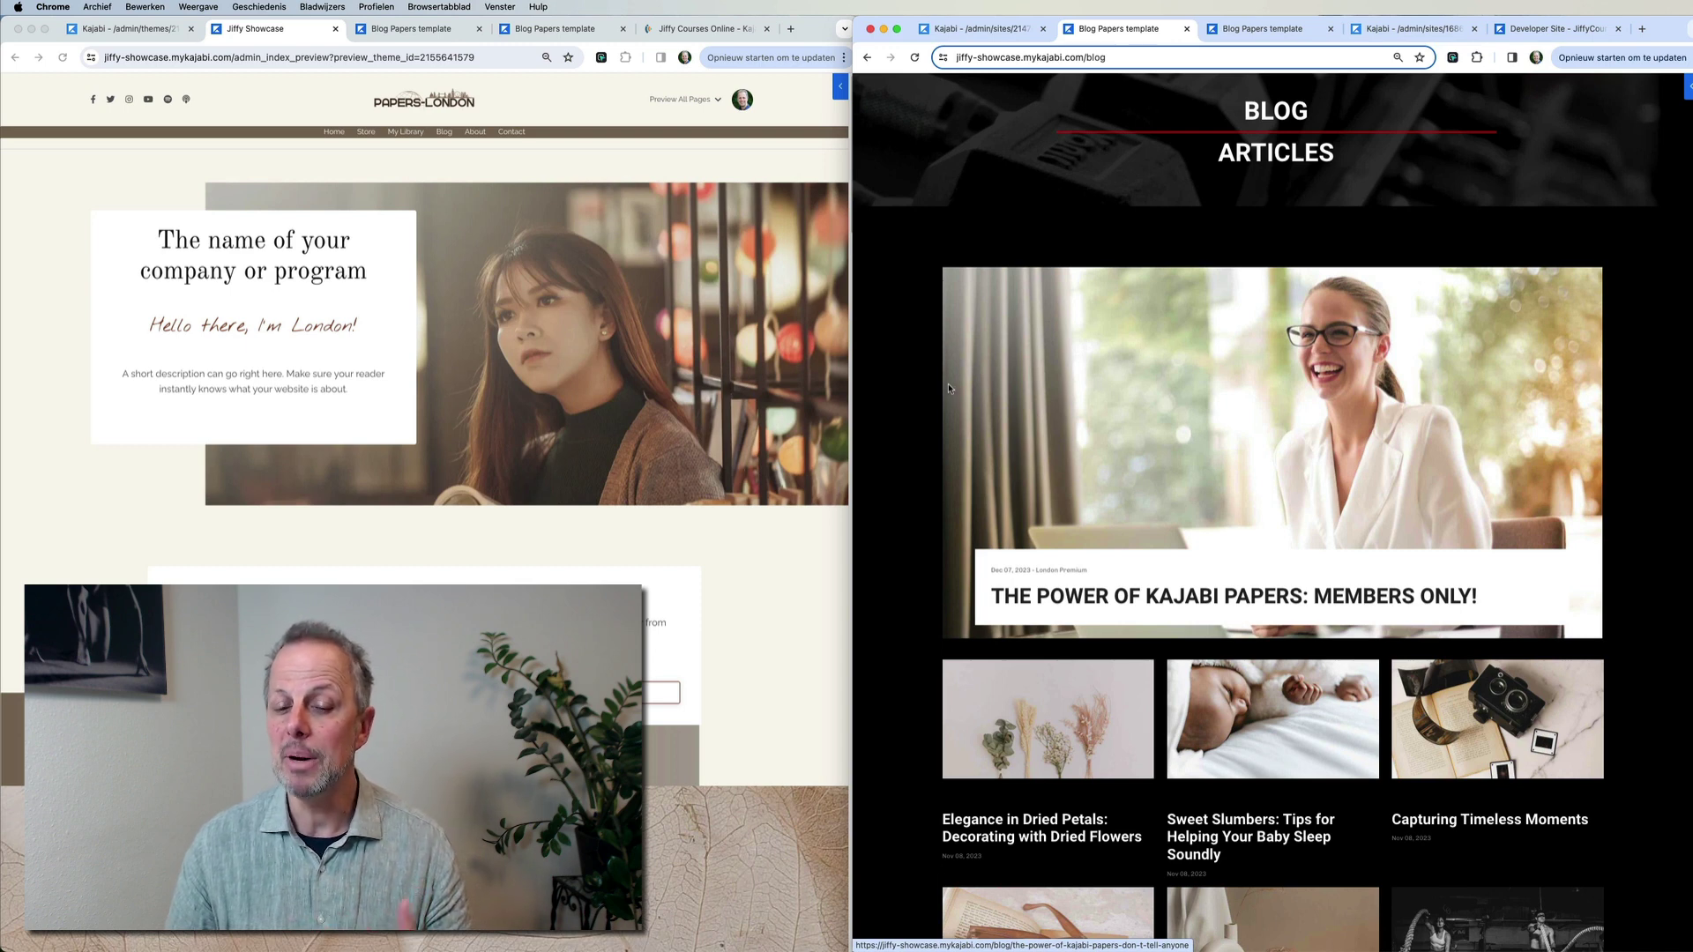
{"action": "scroll", "coordinate": [944, 381], "scroll_direction": "down", "scroll_amount": 10}
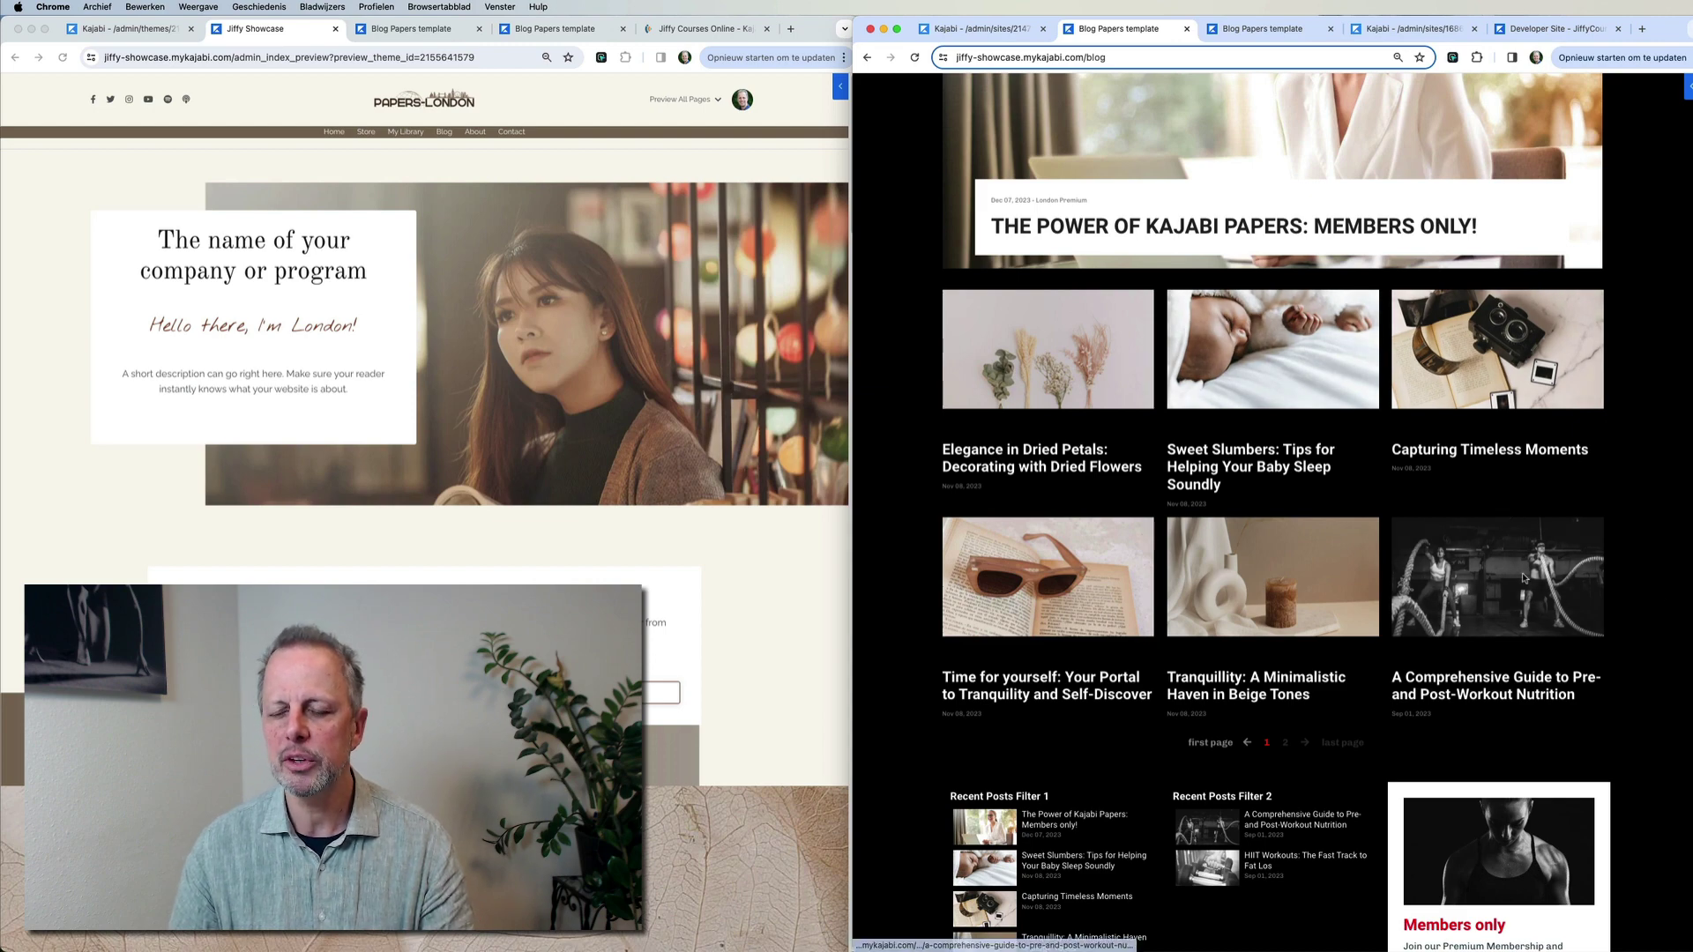
{"action": "scroll", "coordinate": [1499, 599], "scroll_direction": "down", "scroll_amount": 8}
{"action": "scroll", "coordinate": [1527, 569], "scroll_direction": "down", "scroll_amount": 3}
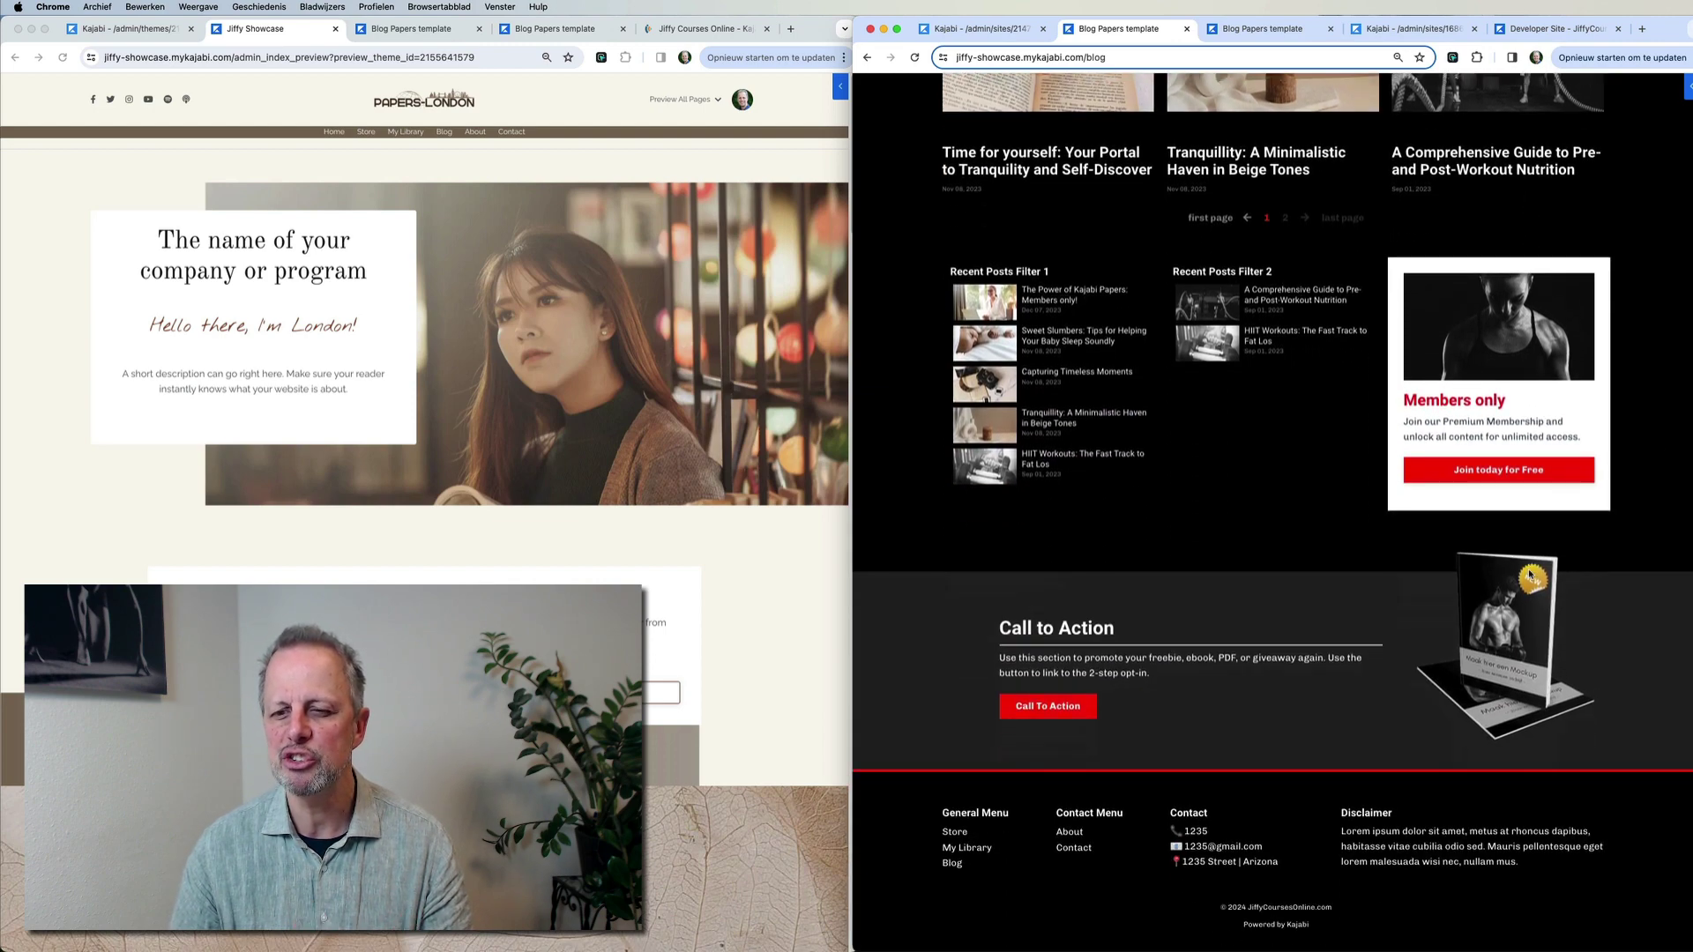
{"action": "scroll", "coordinate": [1525, 560], "scroll_direction": "up", "scroll_amount": 20}
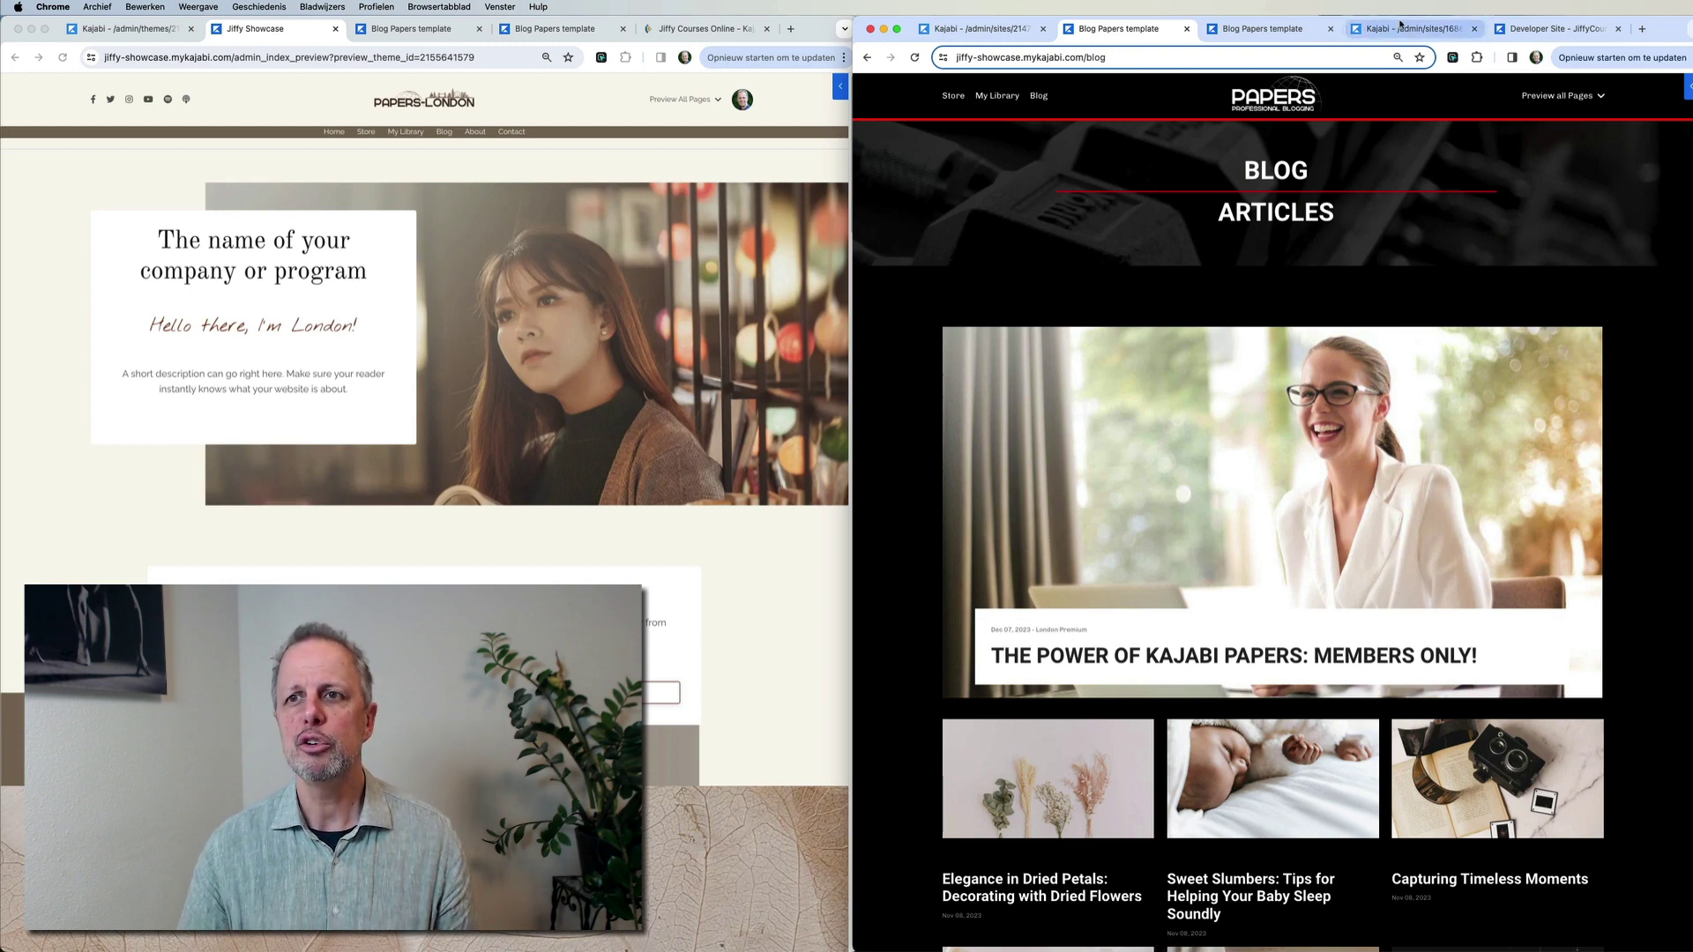
Show the Kajabi Papers Streamlined home page preview and look through its sections down to the footer and back
{"action": "left_click", "coordinate": [1439, 35]}
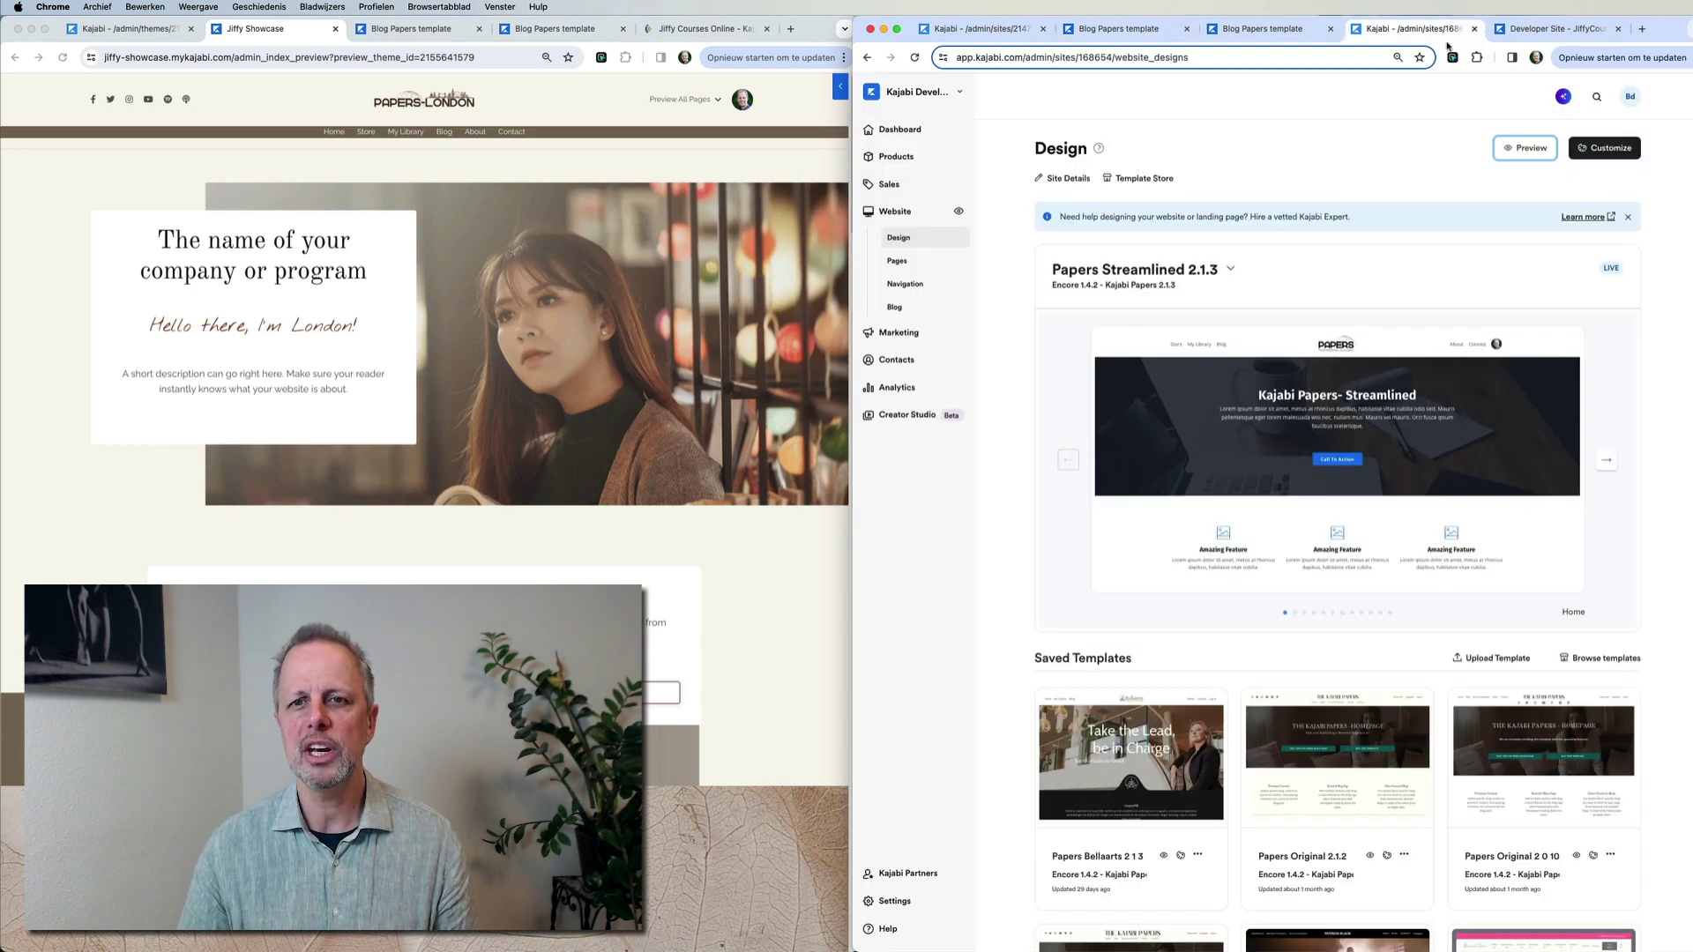
{"action": "left_click", "coordinate": [1556, 30]}
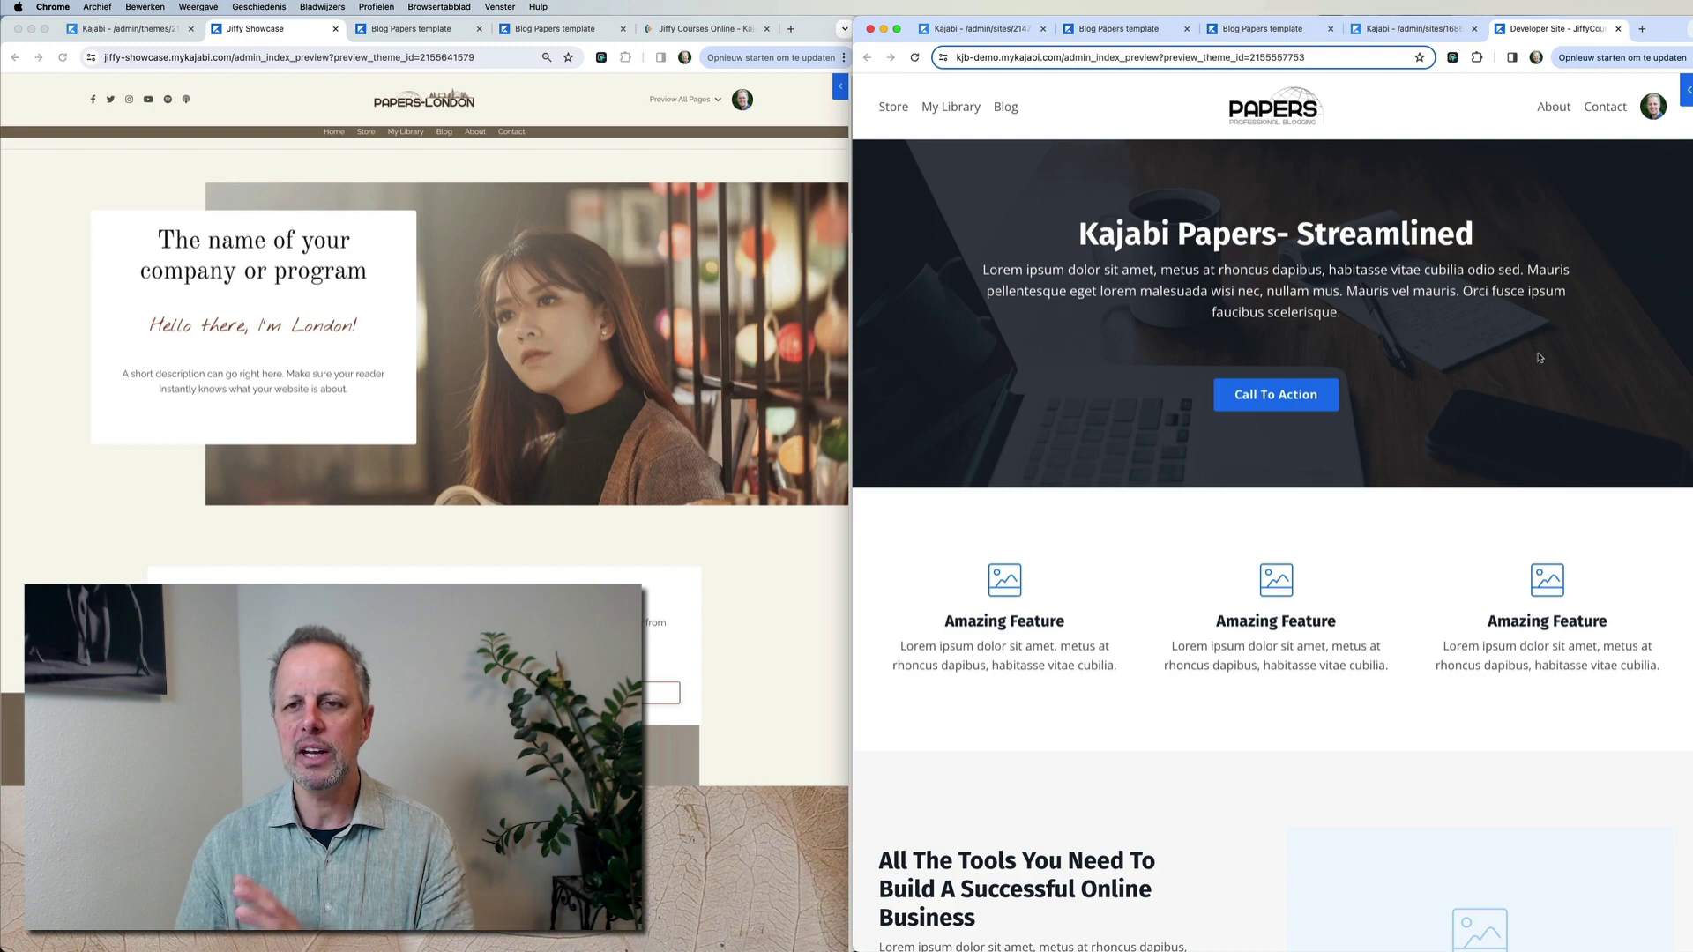
{"action": "scroll", "coordinate": [1553, 383], "scroll_direction": "down", "scroll_amount": 10}
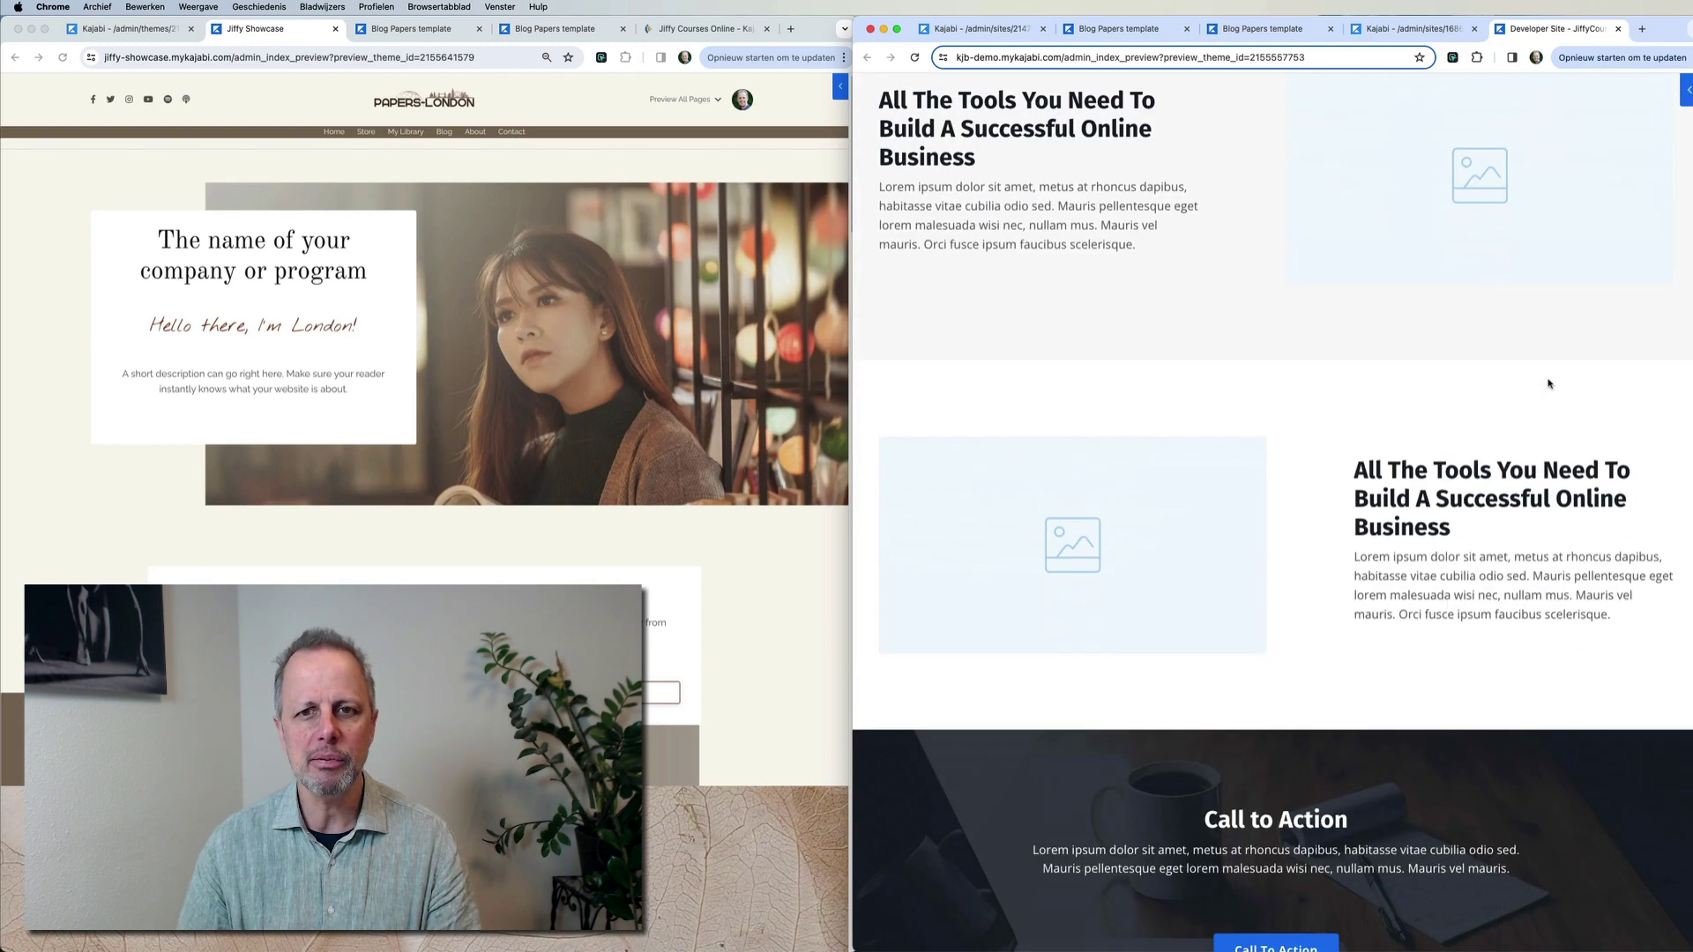
{"action": "scroll", "coordinate": [1521, 381], "scroll_direction": "down", "scroll_amount": 3}
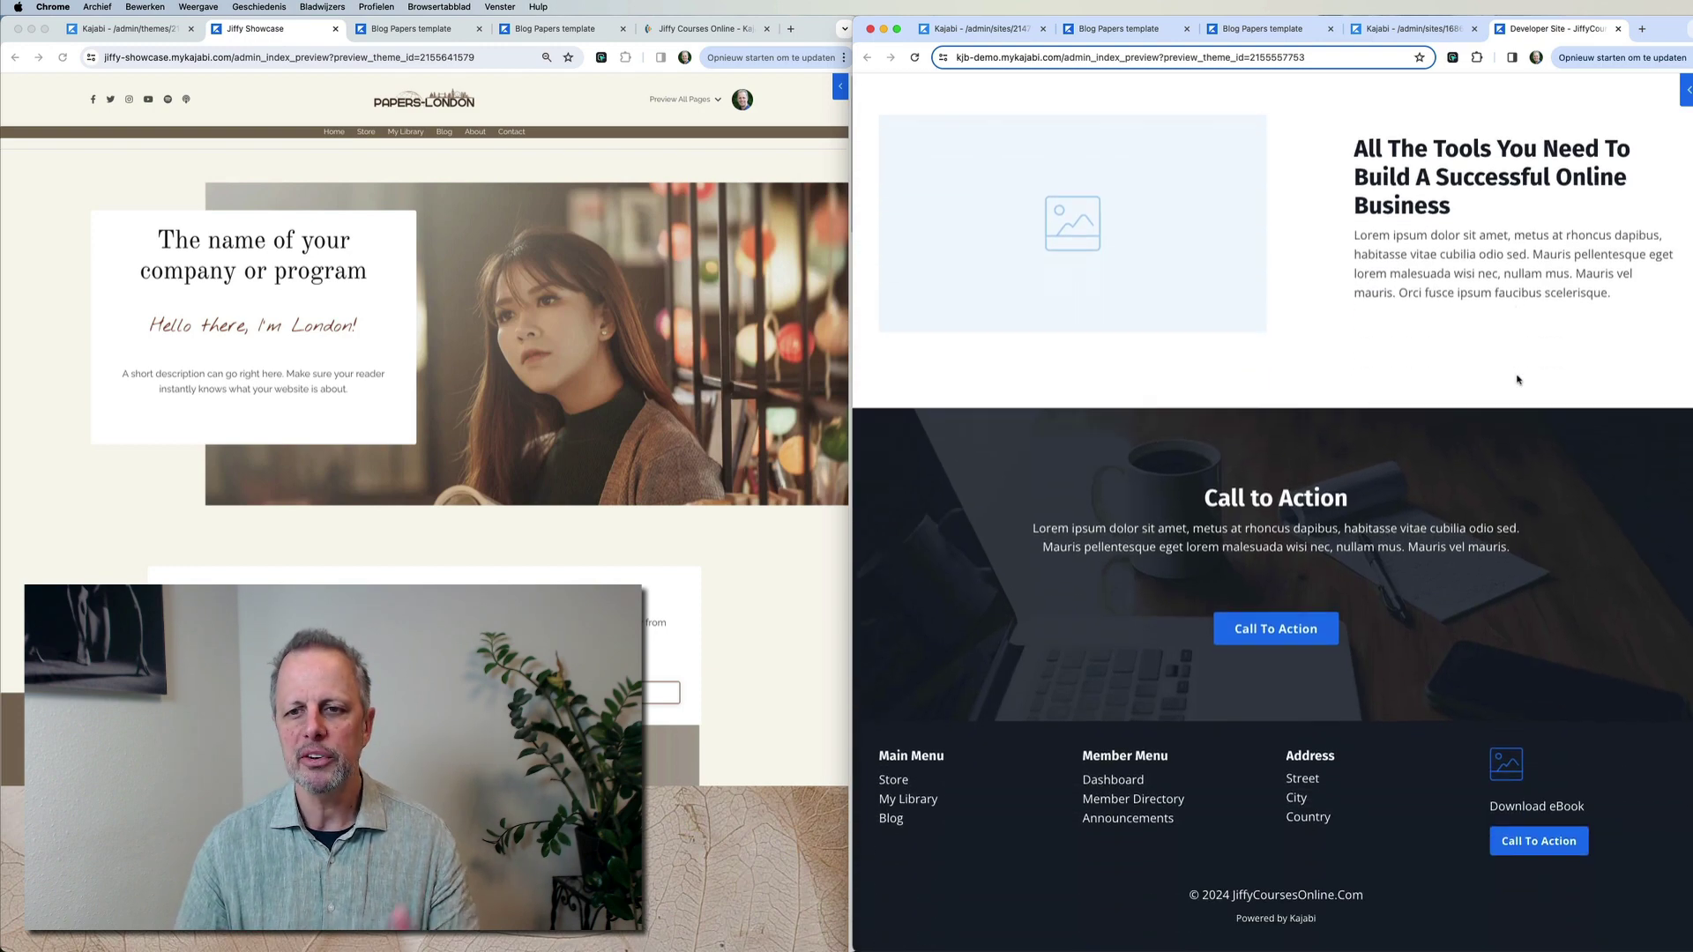
{"action": "scroll", "coordinate": [1402, 445], "scroll_direction": "up", "scroll_amount": 15}
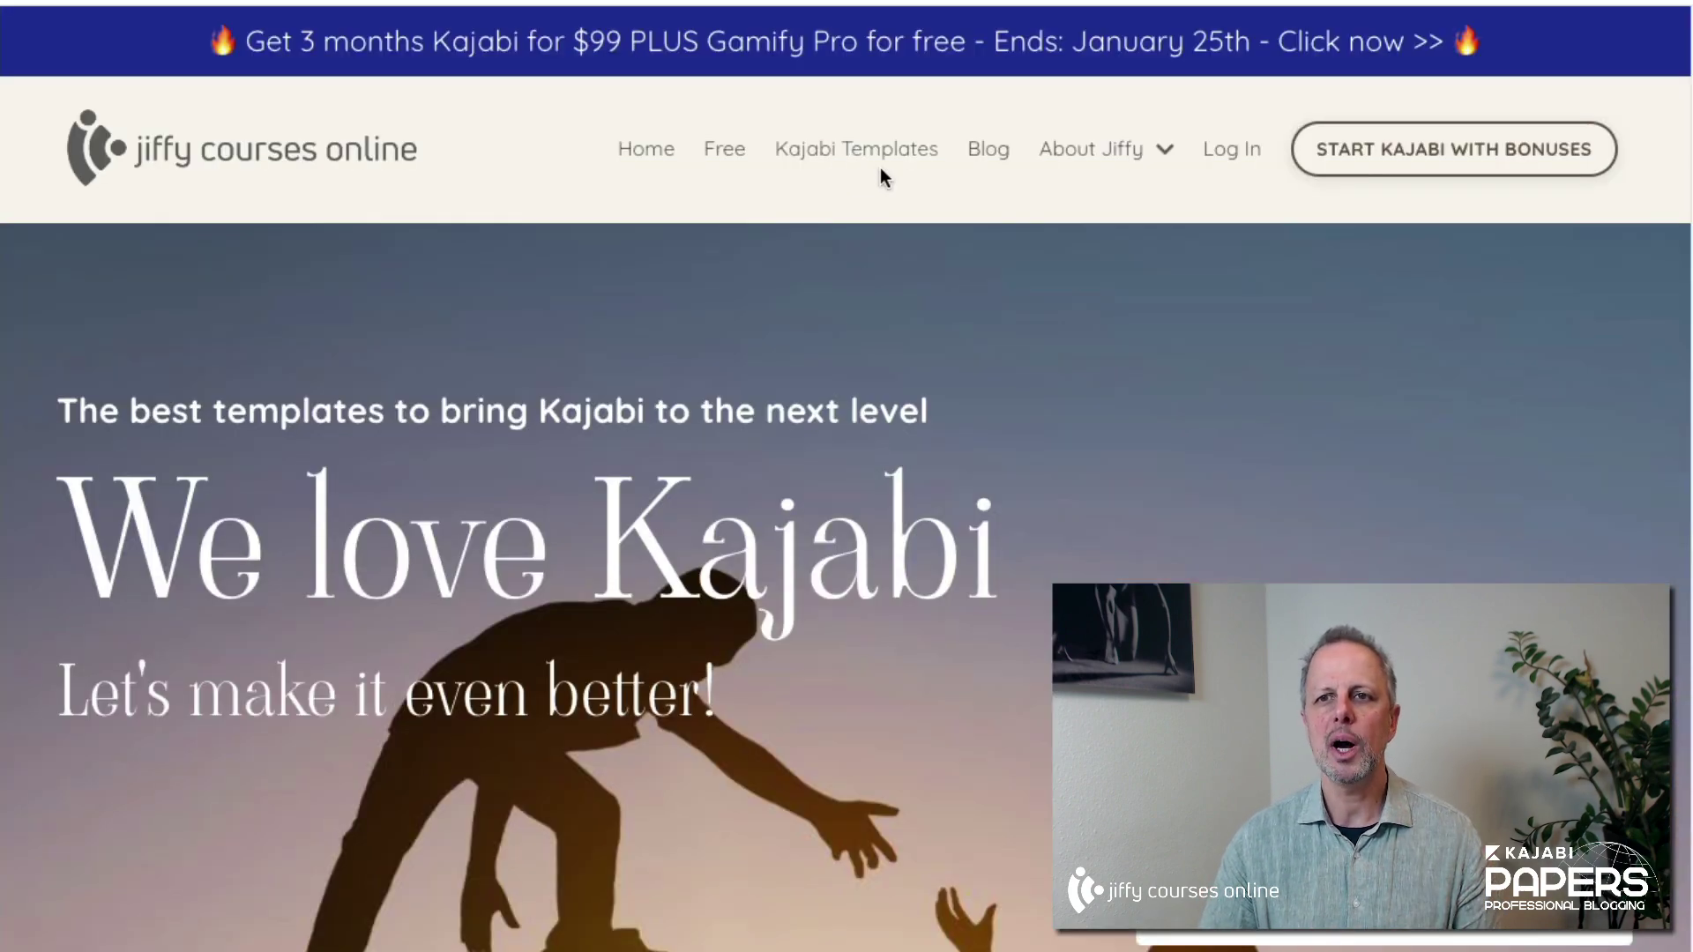
Go to the Kajabi Templates page of Jiffy Courses Online and open Kajabi Papers from the Website + Blog Templates
{"action": "left_click", "coordinate": [881, 173]}
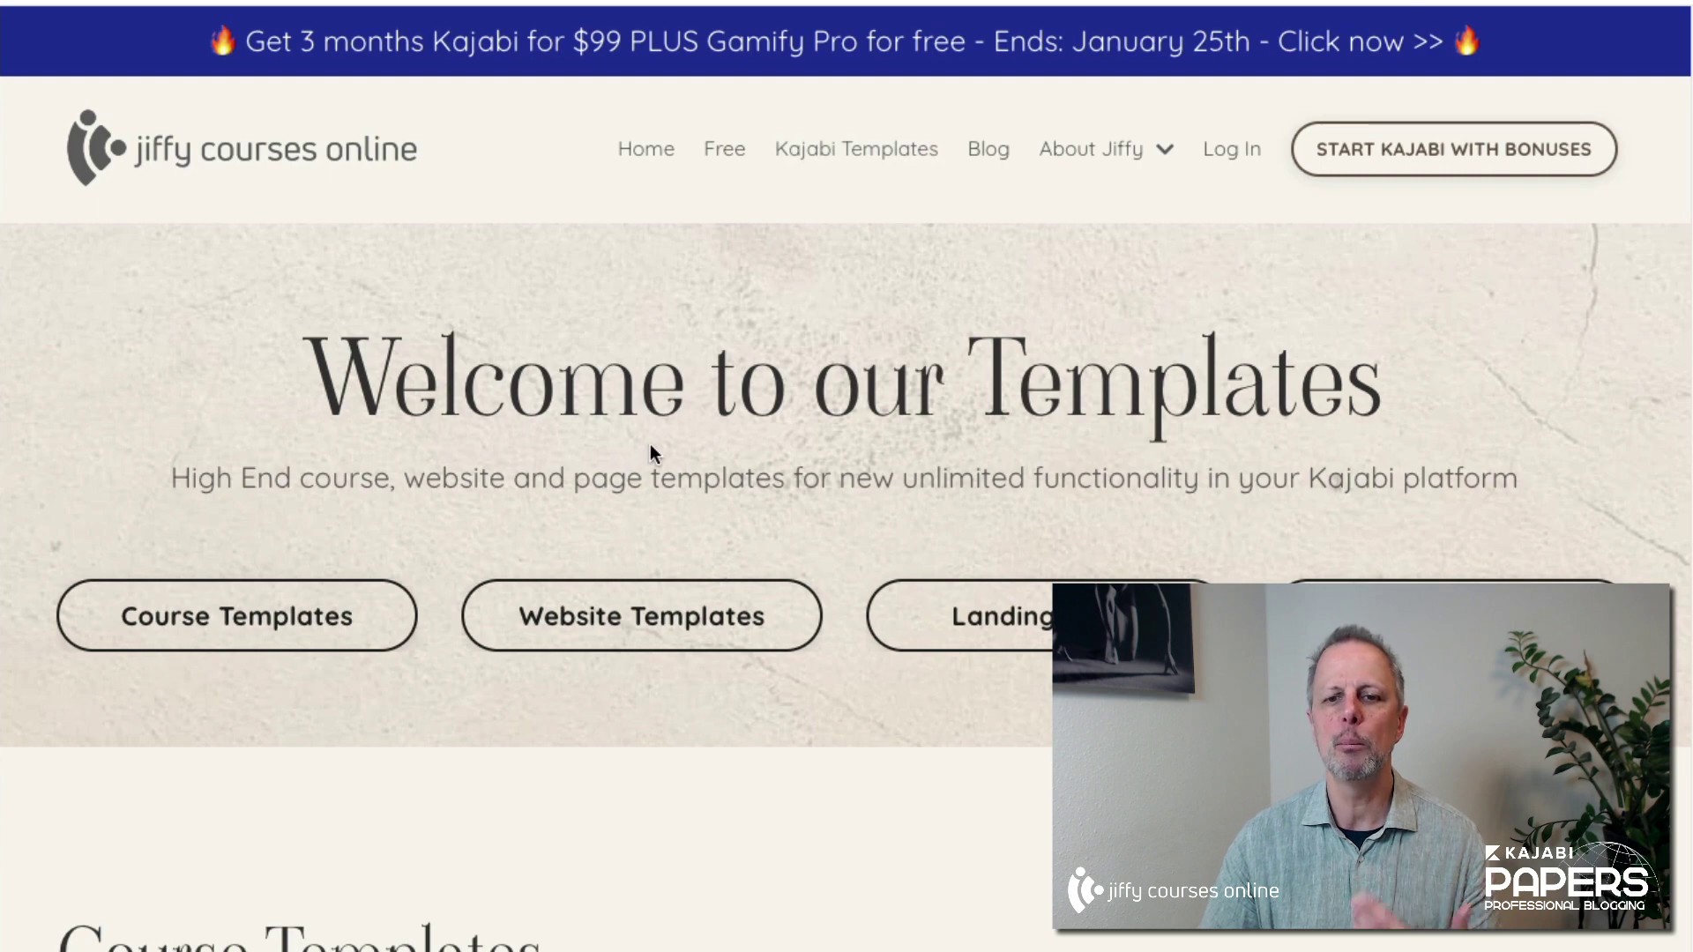
{"action": "scroll", "coordinate": [652, 452], "scroll_direction": "down", "scroll_amount": 9}
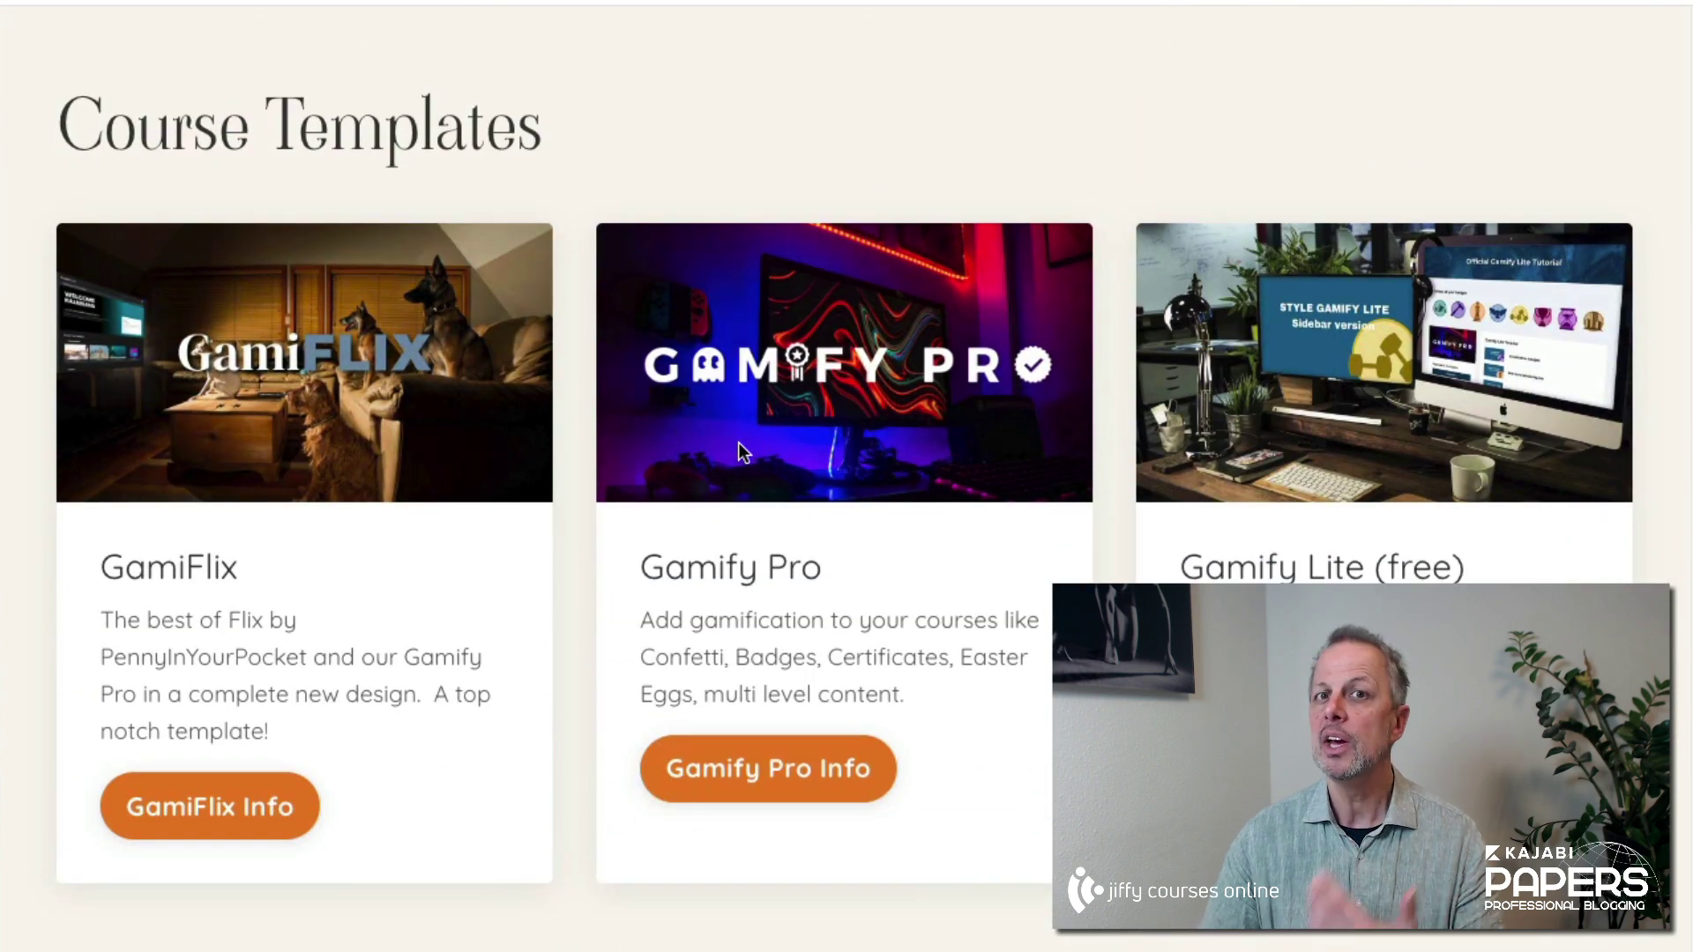
{"action": "scroll", "coordinate": [727, 442], "scroll_direction": "down", "scroll_amount": 7}
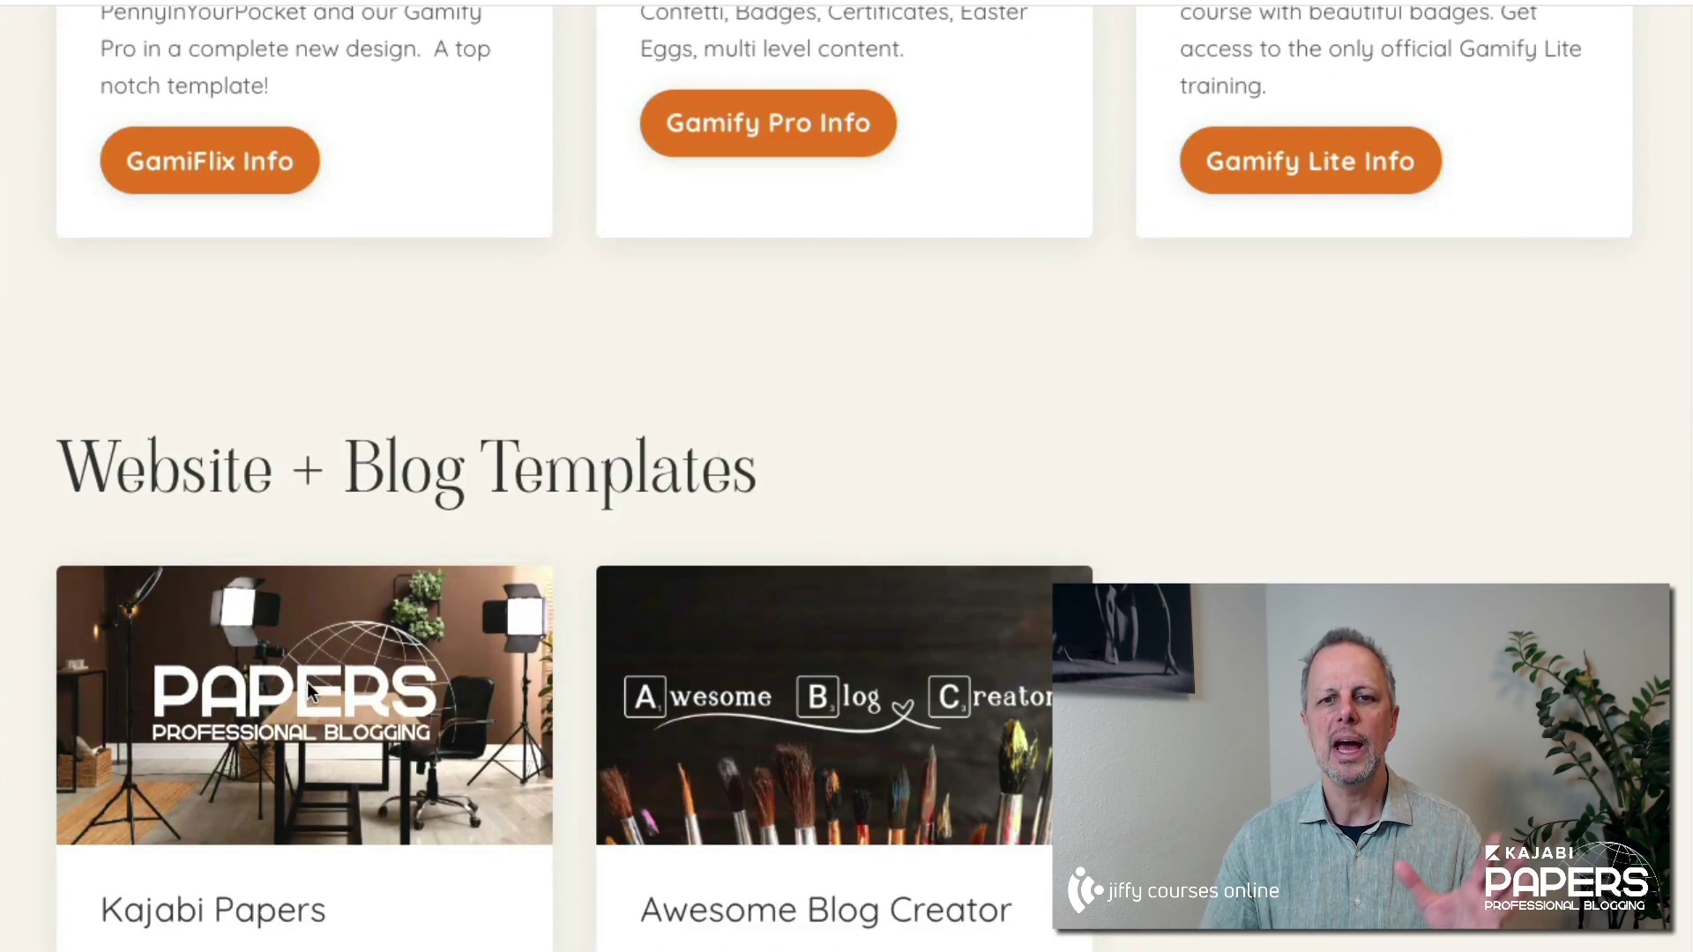
{"action": "left_click", "coordinate": [381, 807]}
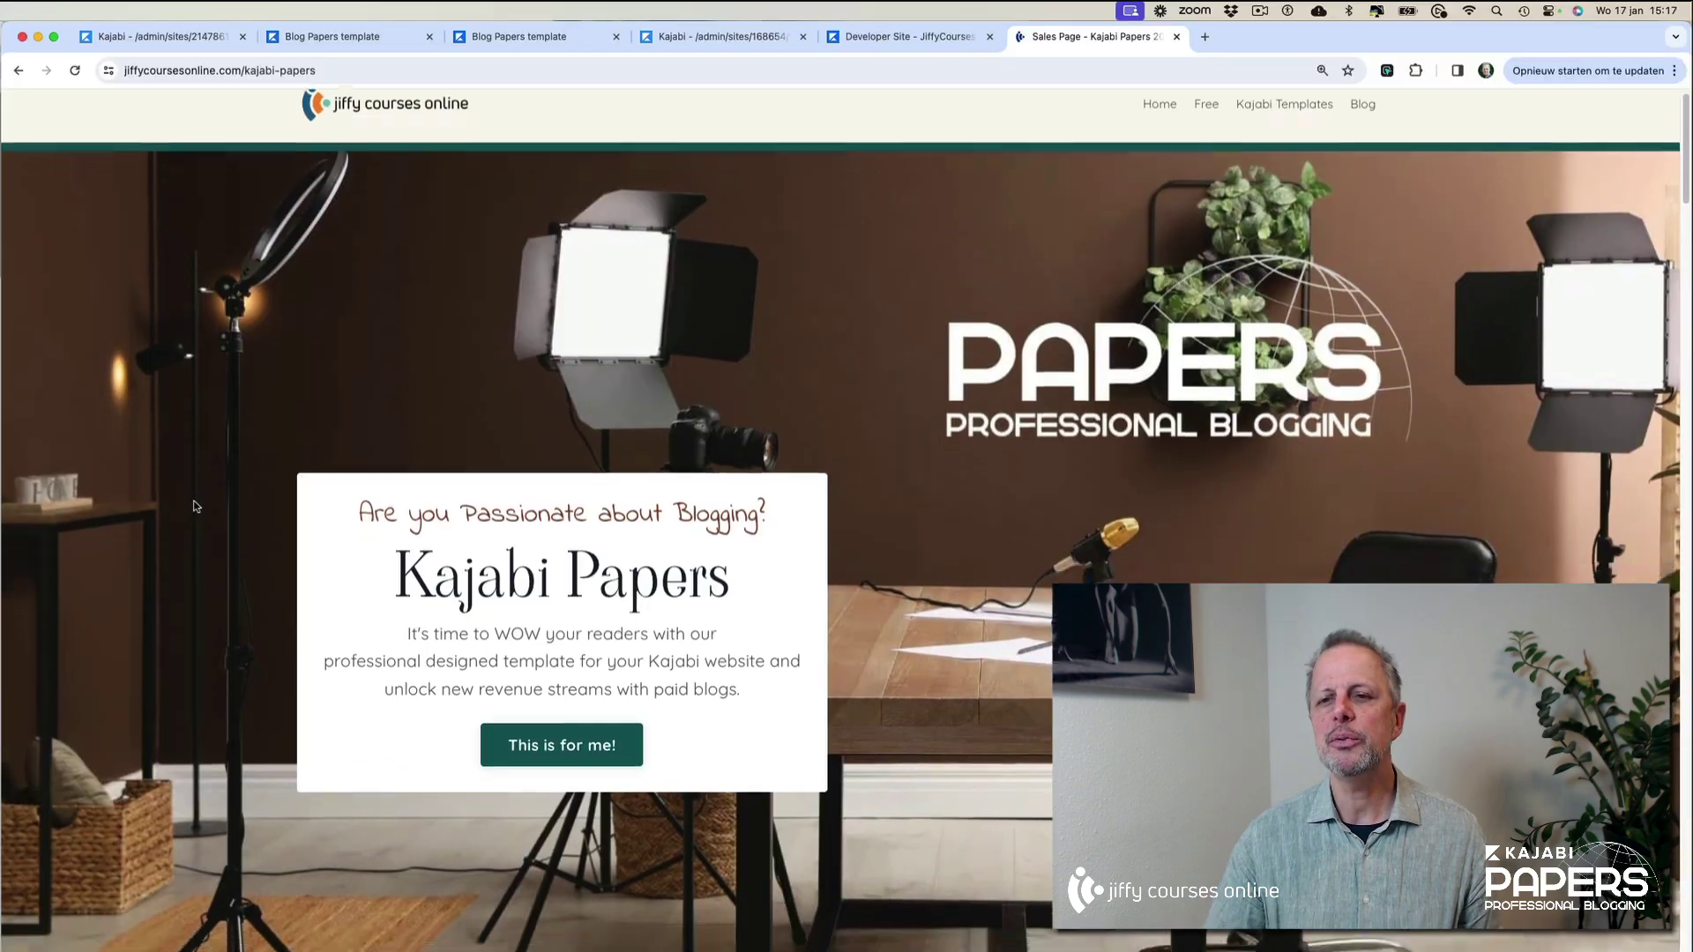
Read through the Kajabi Papers sales page, from the introduction and feature lists down to the template choices
{"action": "scroll", "coordinate": [196, 506], "scroll_direction": "down", "scroll_amount": 12}
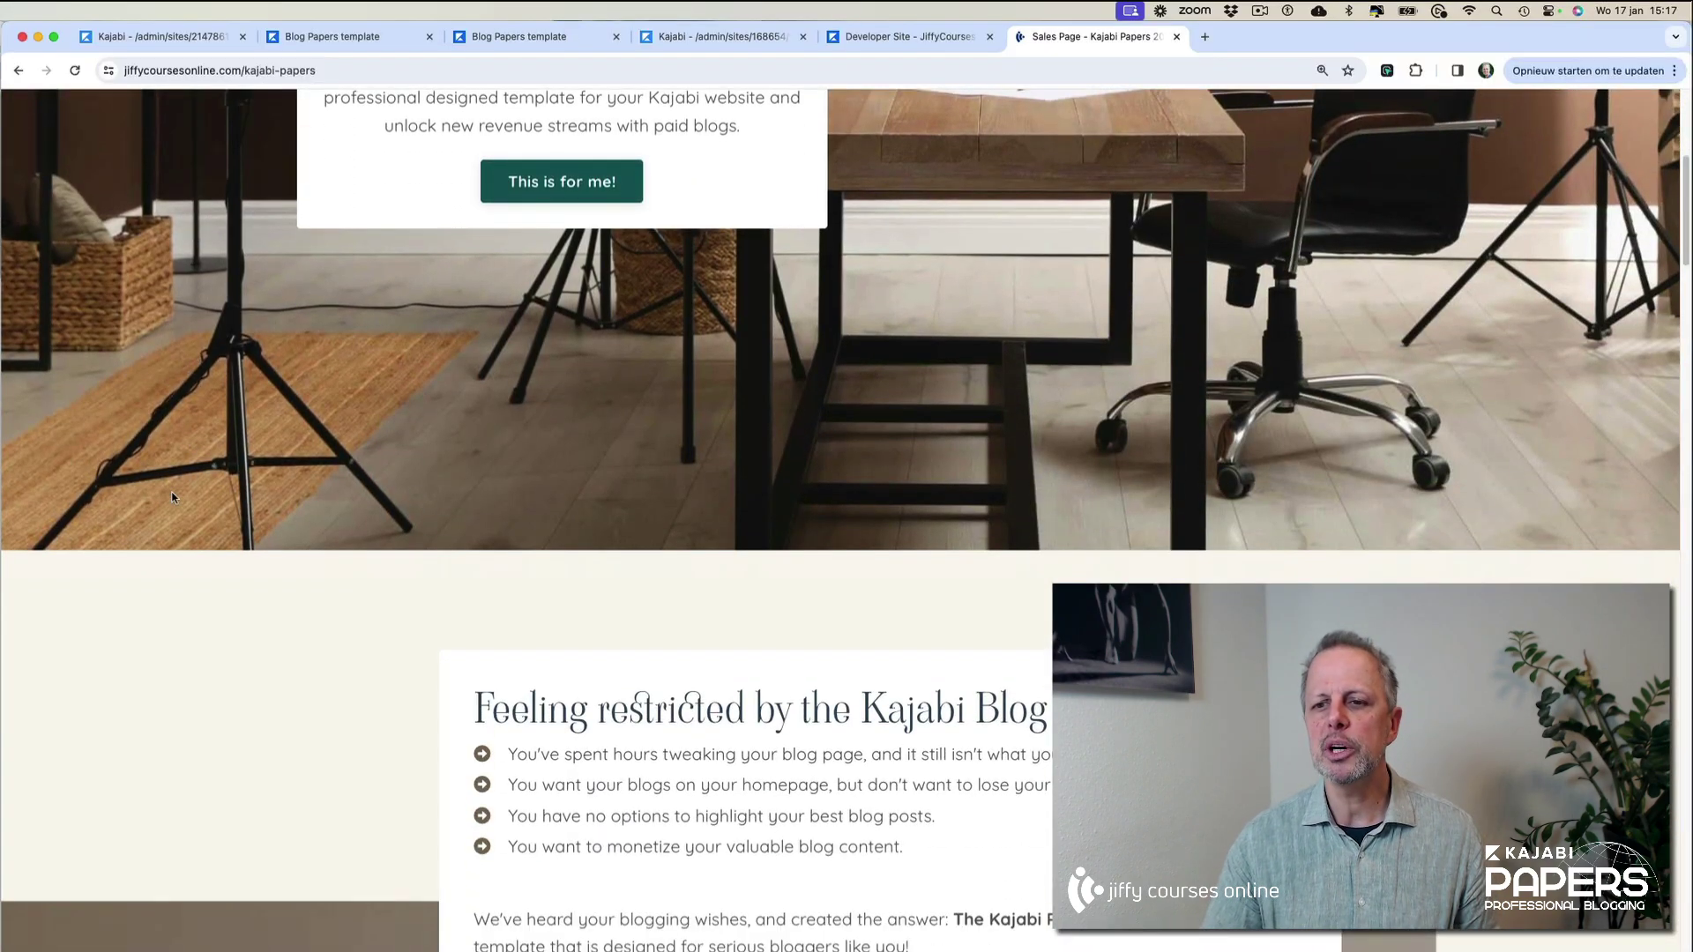
{"action": "scroll", "coordinate": [178, 483], "scroll_direction": "down", "scroll_amount": 15}
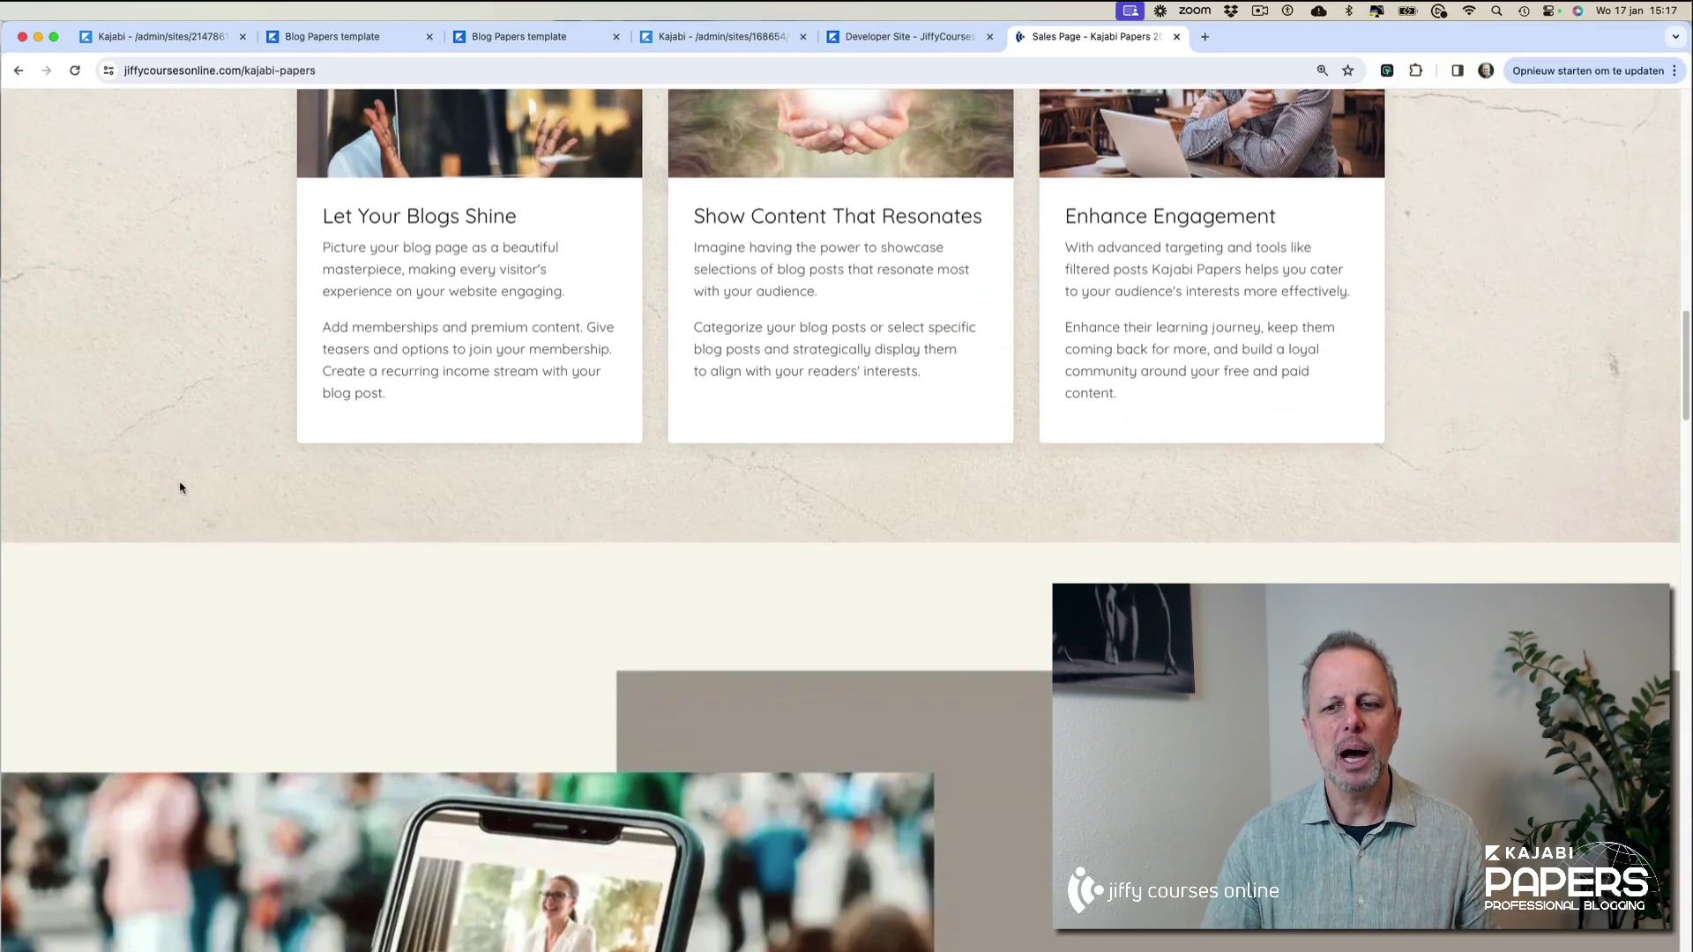
{"action": "scroll", "coordinate": [181, 486], "scroll_direction": "down", "scroll_amount": 12}
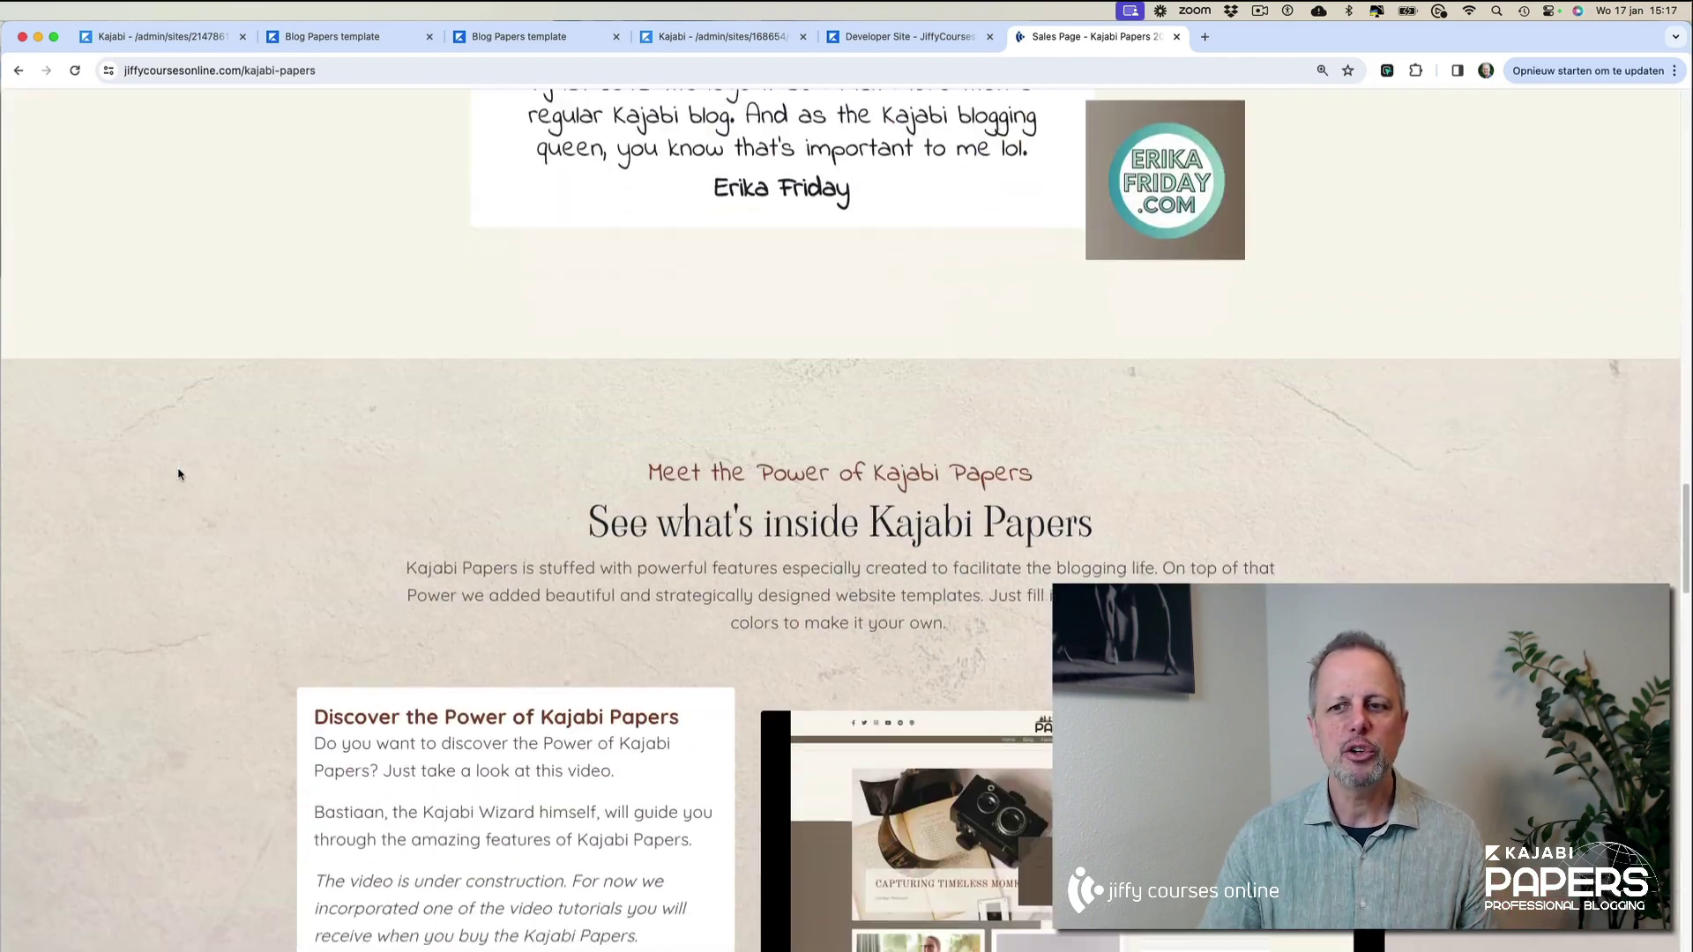
{"action": "scroll", "coordinate": [174, 472], "scroll_direction": "down", "scroll_amount": 12}
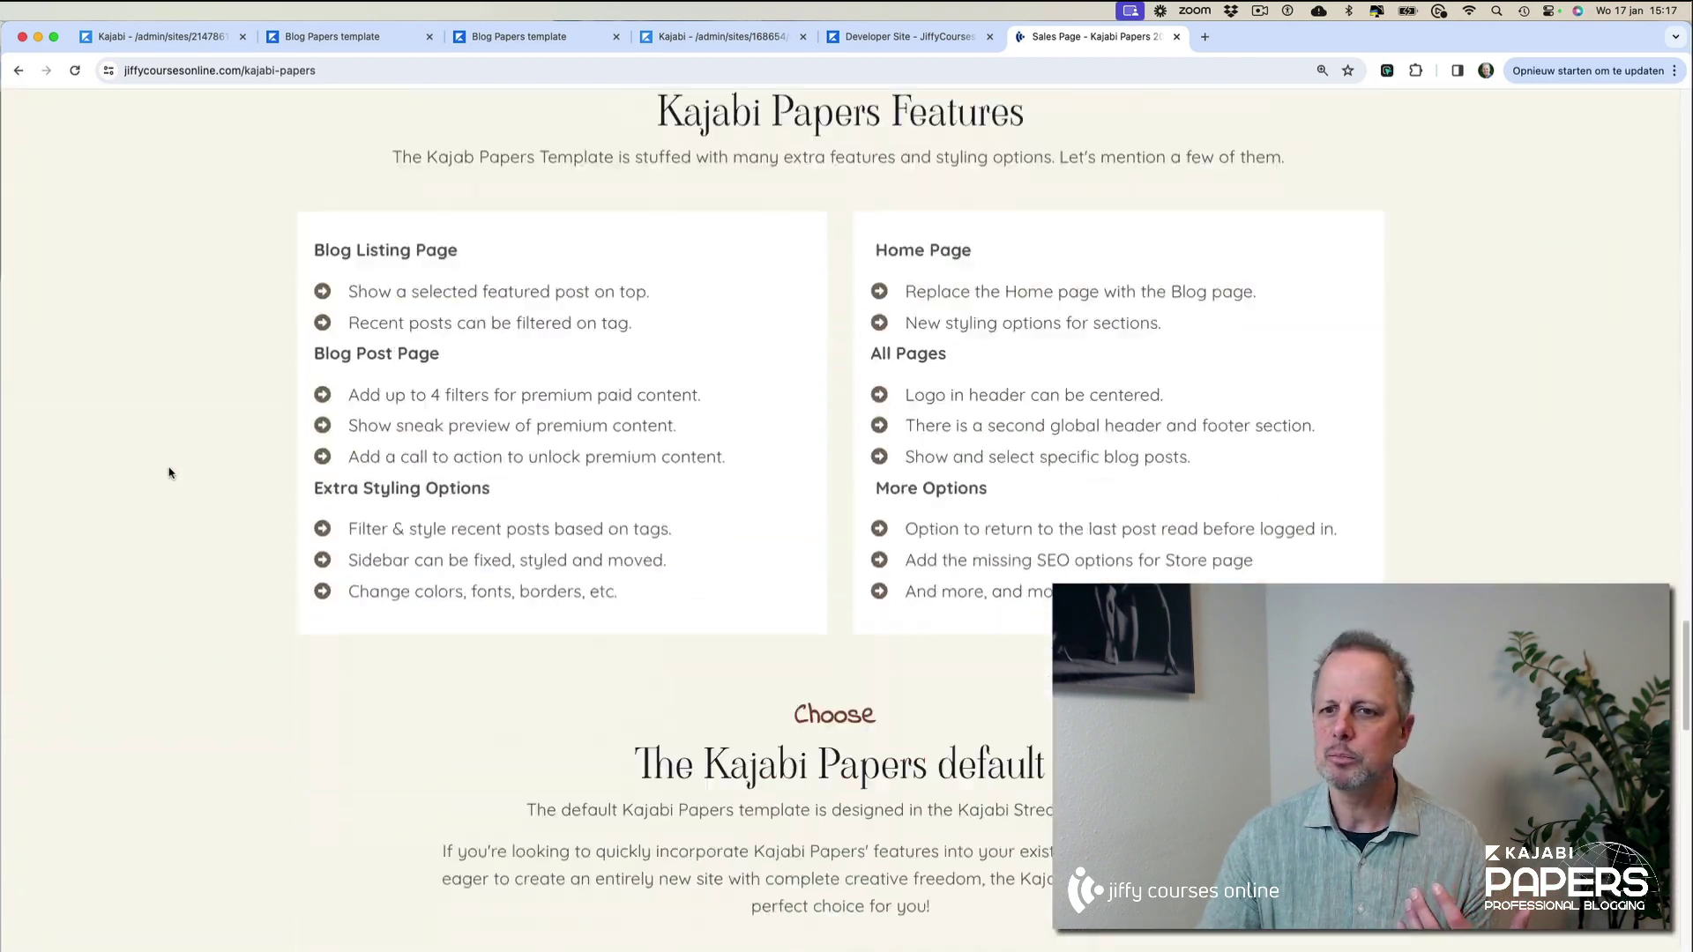
{"action": "scroll", "coordinate": [170, 473], "scroll_direction": "down", "scroll_amount": 15}
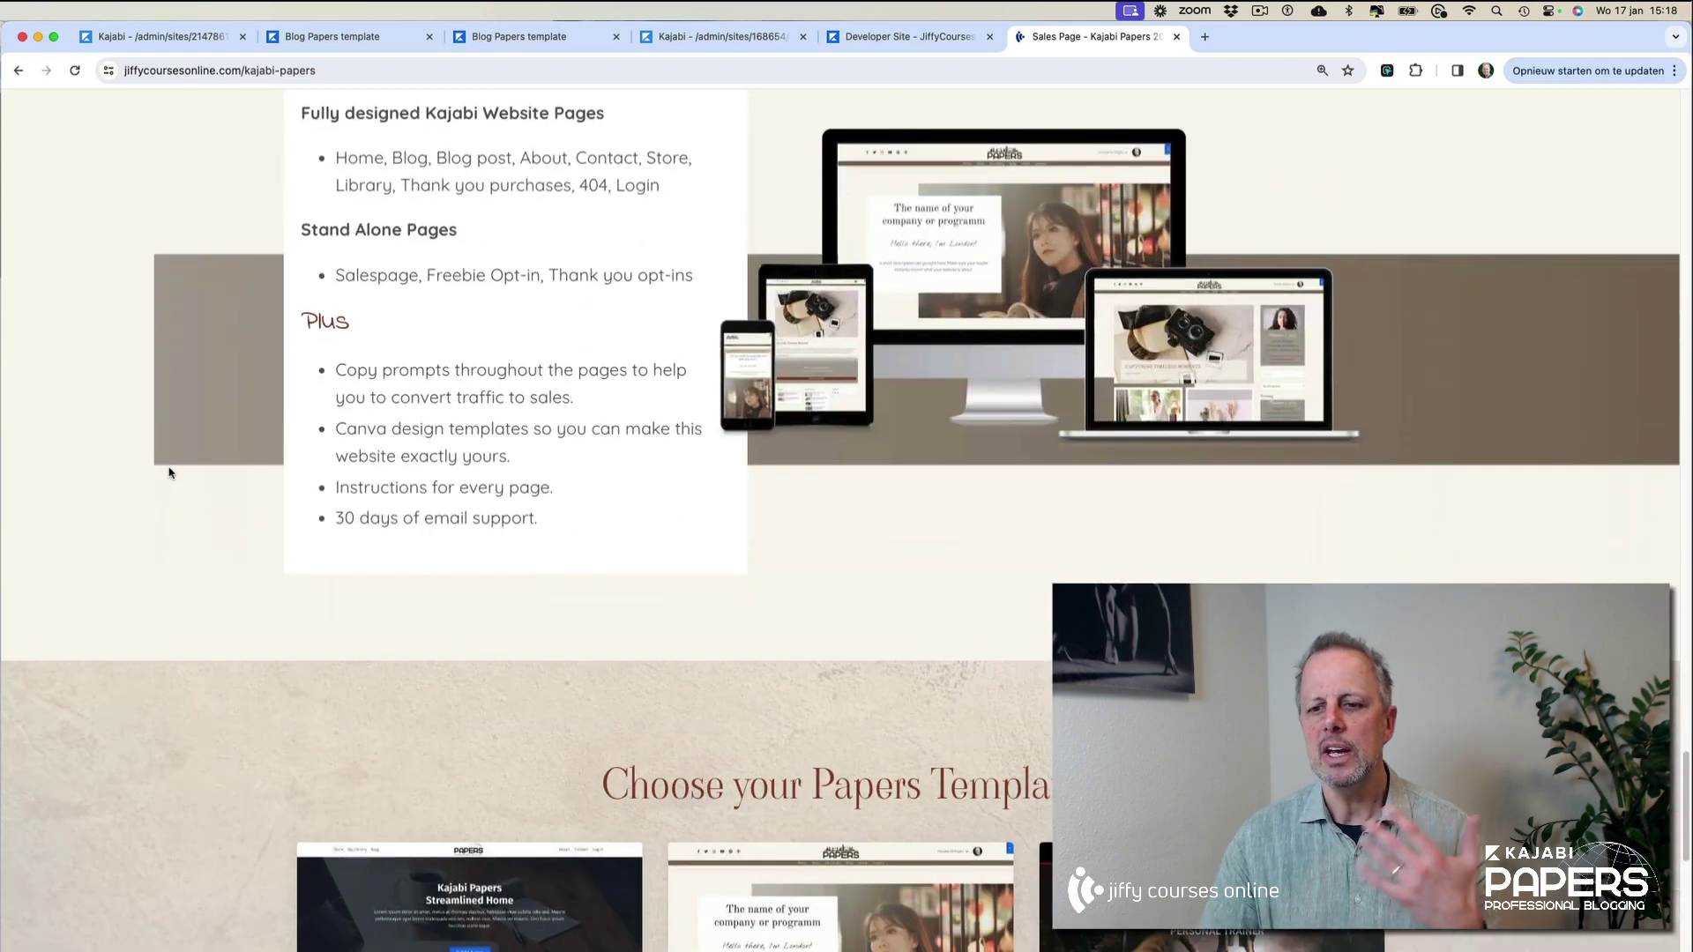
{"action": "scroll", "coordinate": [168, 469], "scroll_direction": "down", "scroll_amount": 1}
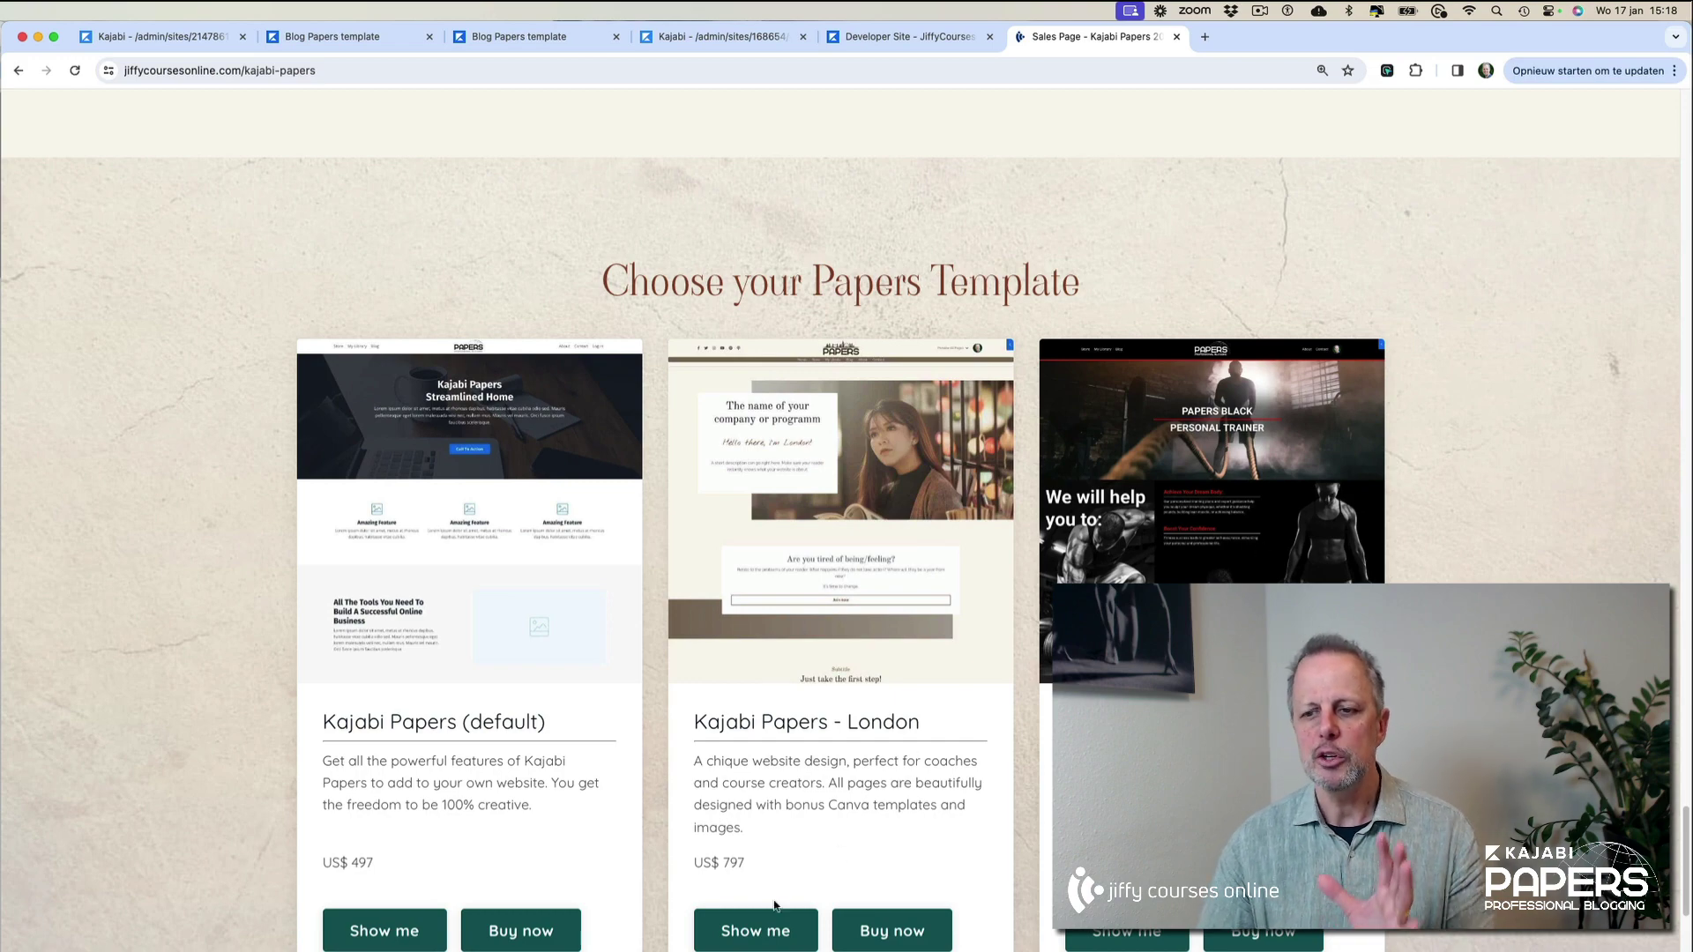
Open the Kajabi Papers - London demo page and examine its overview of included pages and features
{"action": "left_click", "coordinate": [758, 935]}
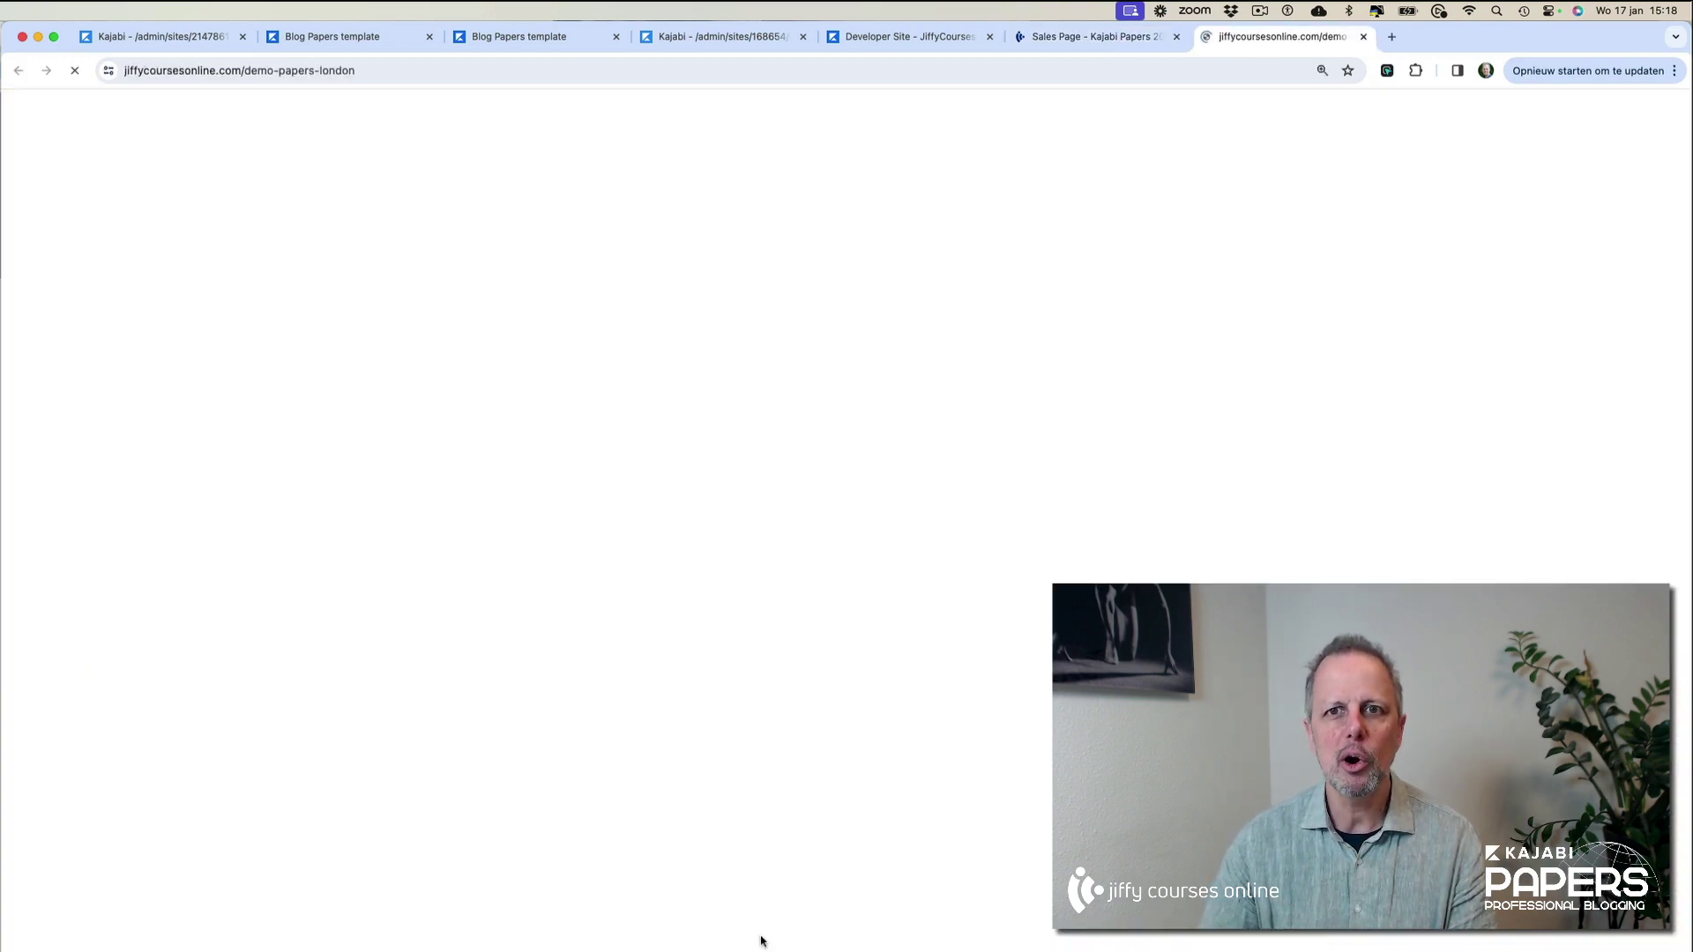
{"action": "scroll", "coordinate": [910, 485], "scroll_direction": "down", "scroll_amount": 12}
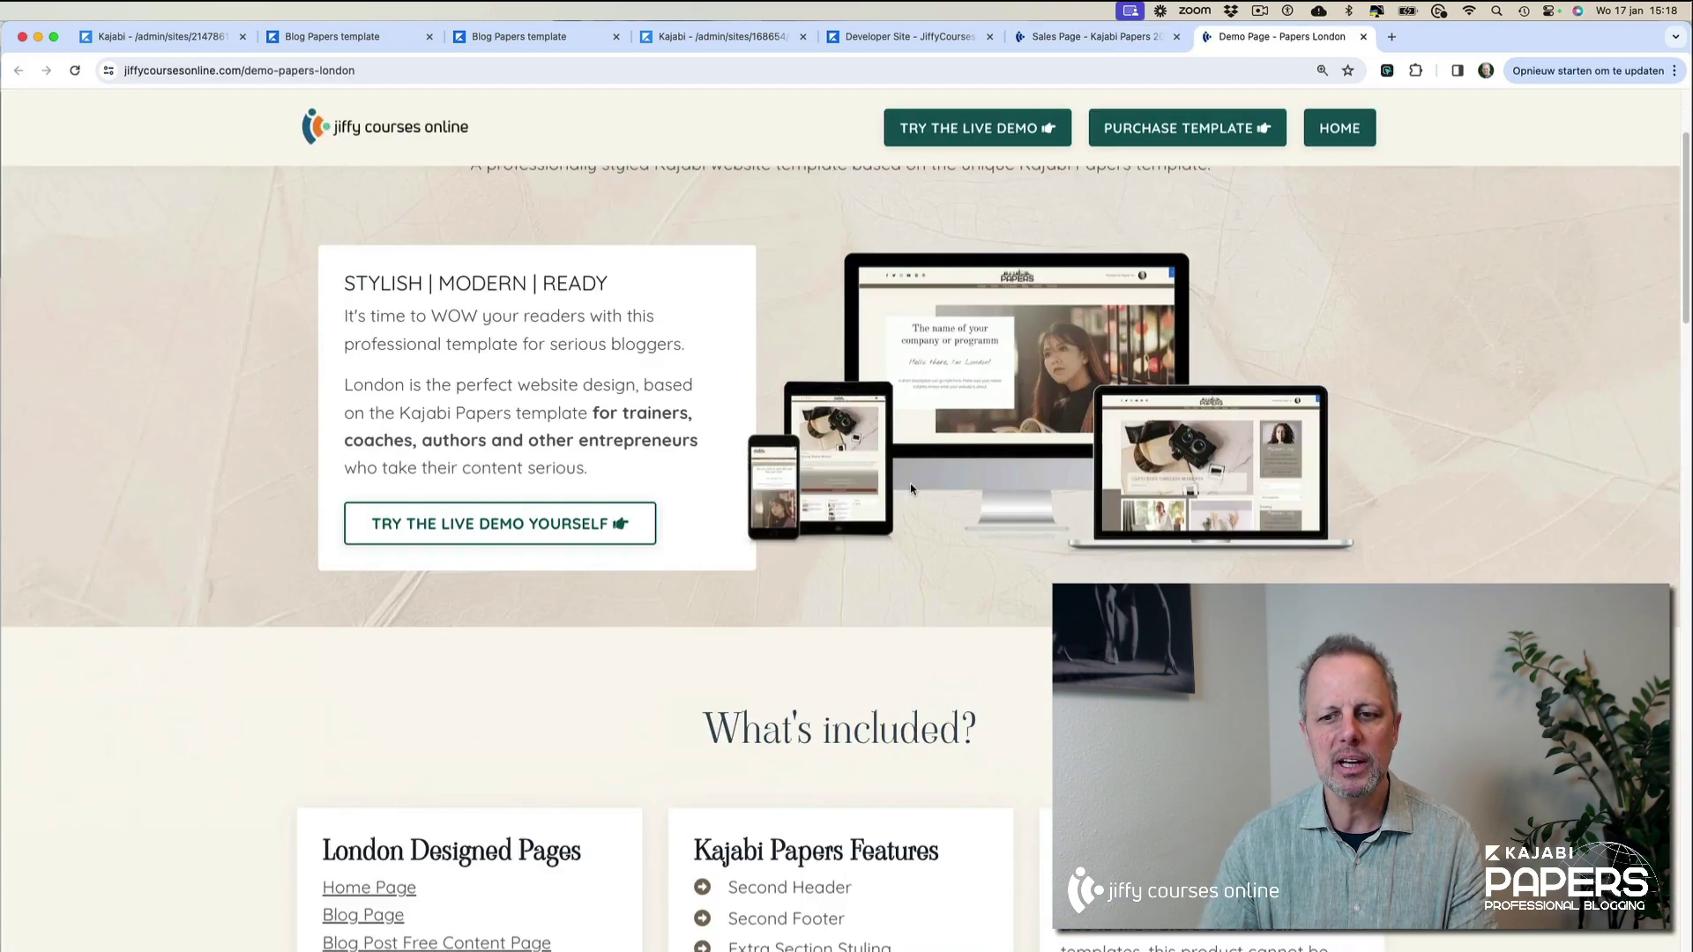
{"action": "scroll", "coordinate": [910, 488], "scroll_direction": "up", "scroll_amount": 10}
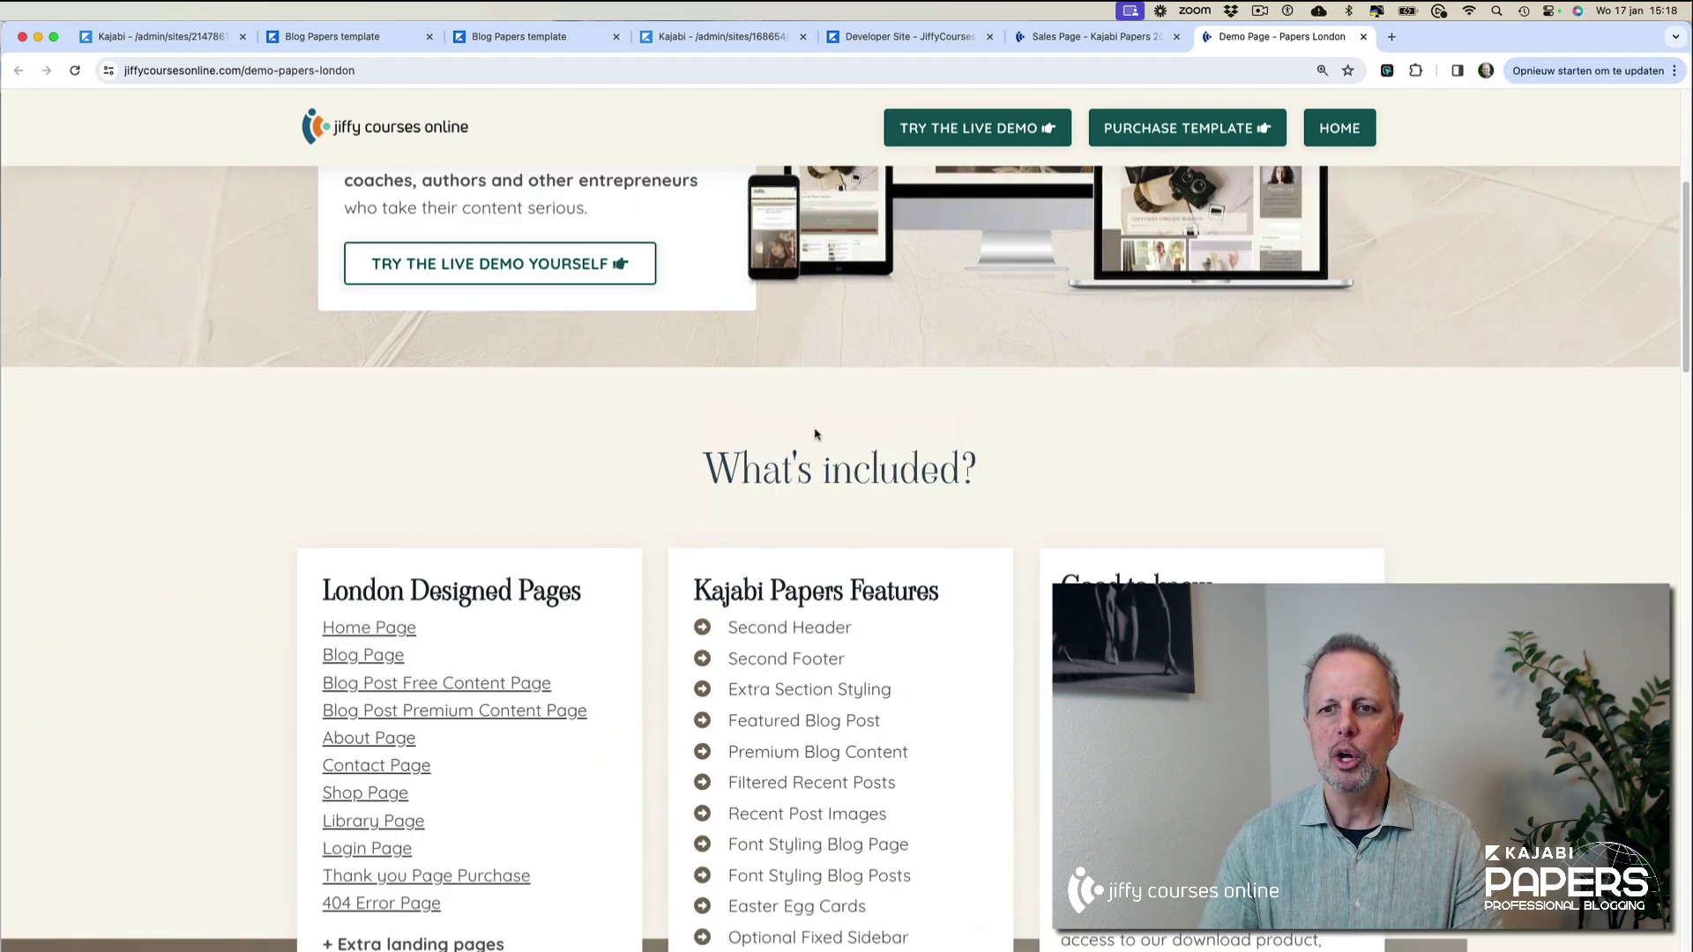
Open the London demo's Blog Page and look through its posts, sidebar and selected articles
{"action": "left_click", "coordinate": [371, 658]}
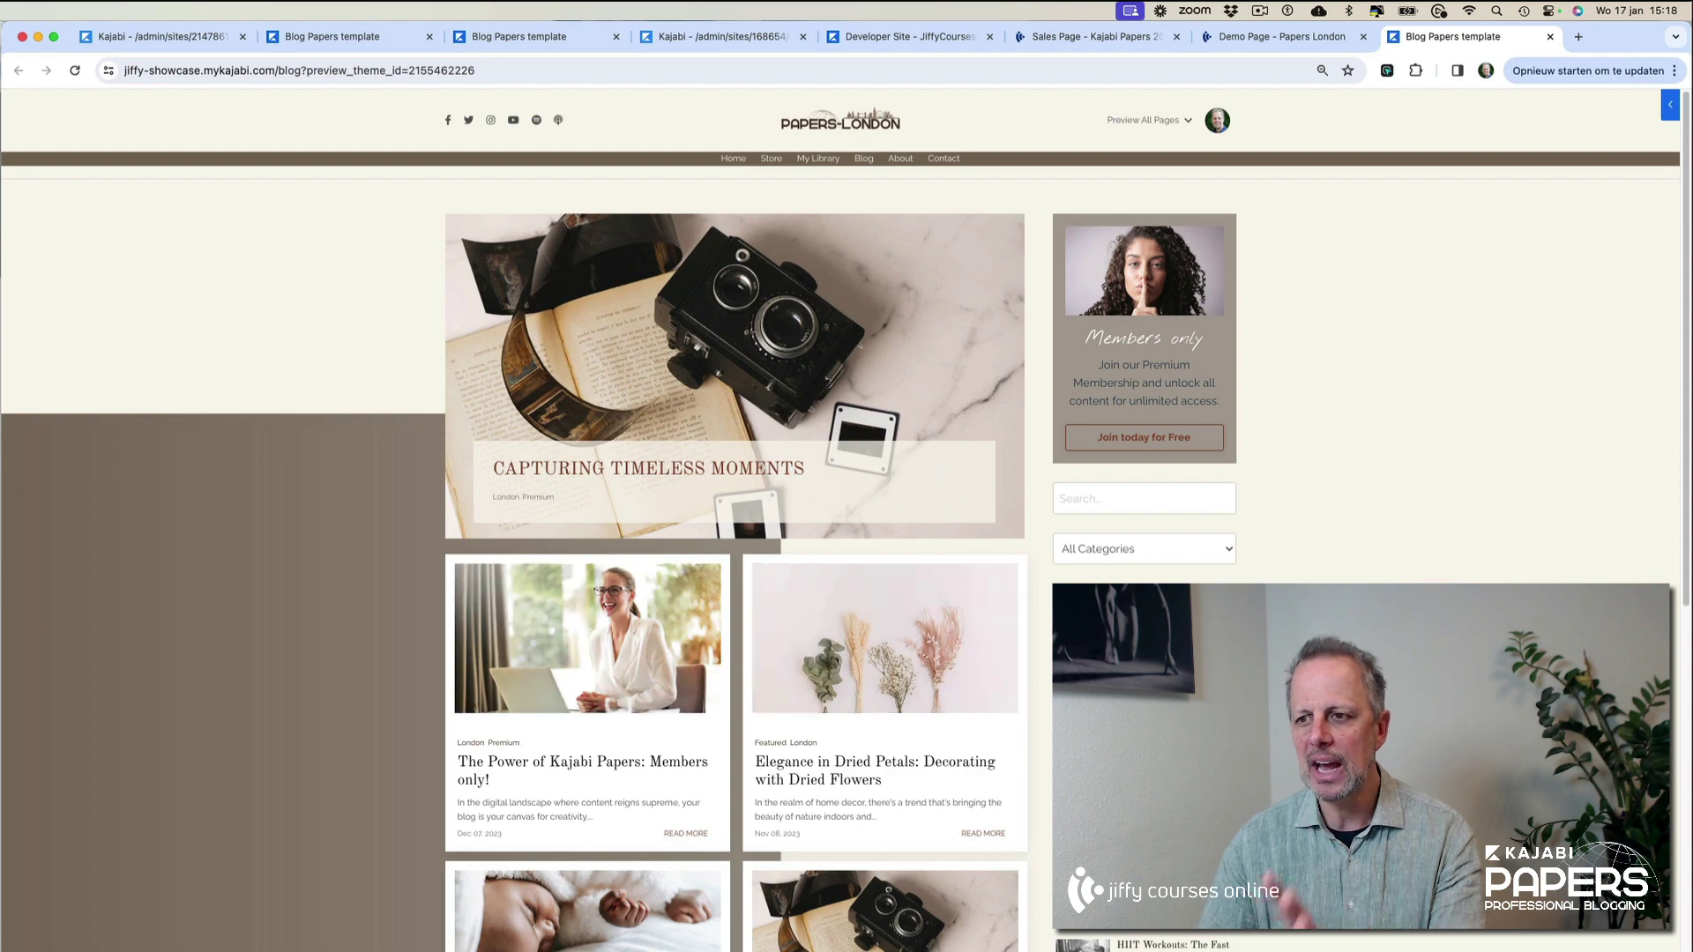
{"action": "scroll", "coordinate": [760, 908], "scroll_direction": "down", "scroll_amount": 12}
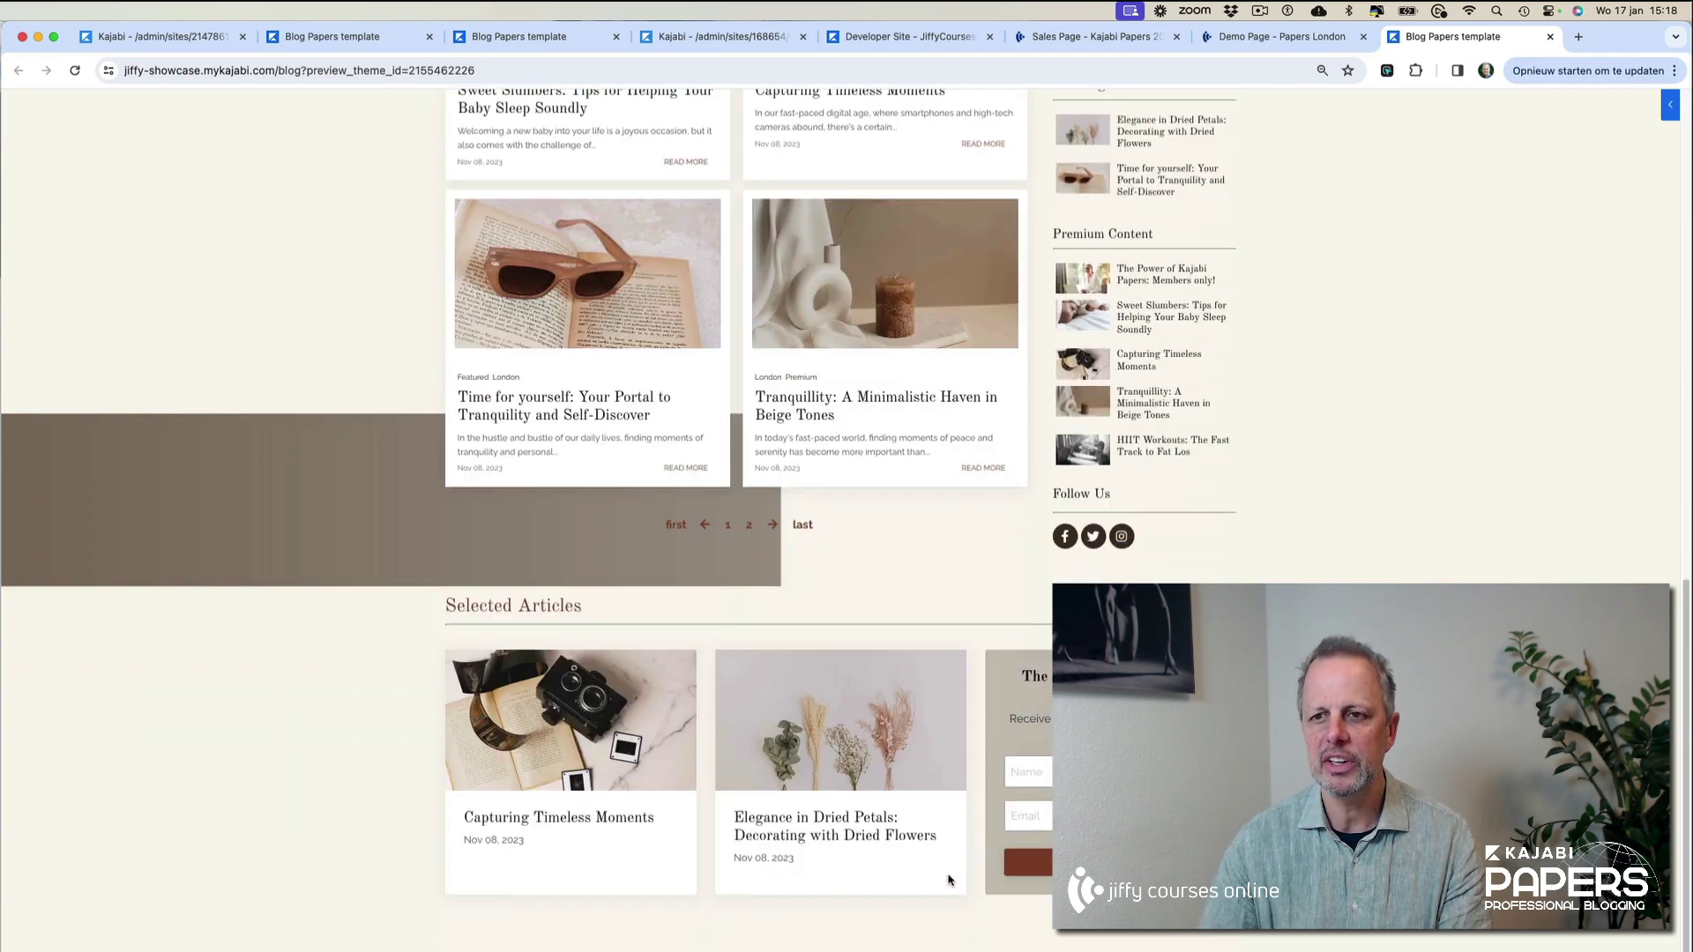
{"action": "scroll", "coordinate": [945, 879], "scroll_direction": "up", "scroll_amount": 12}
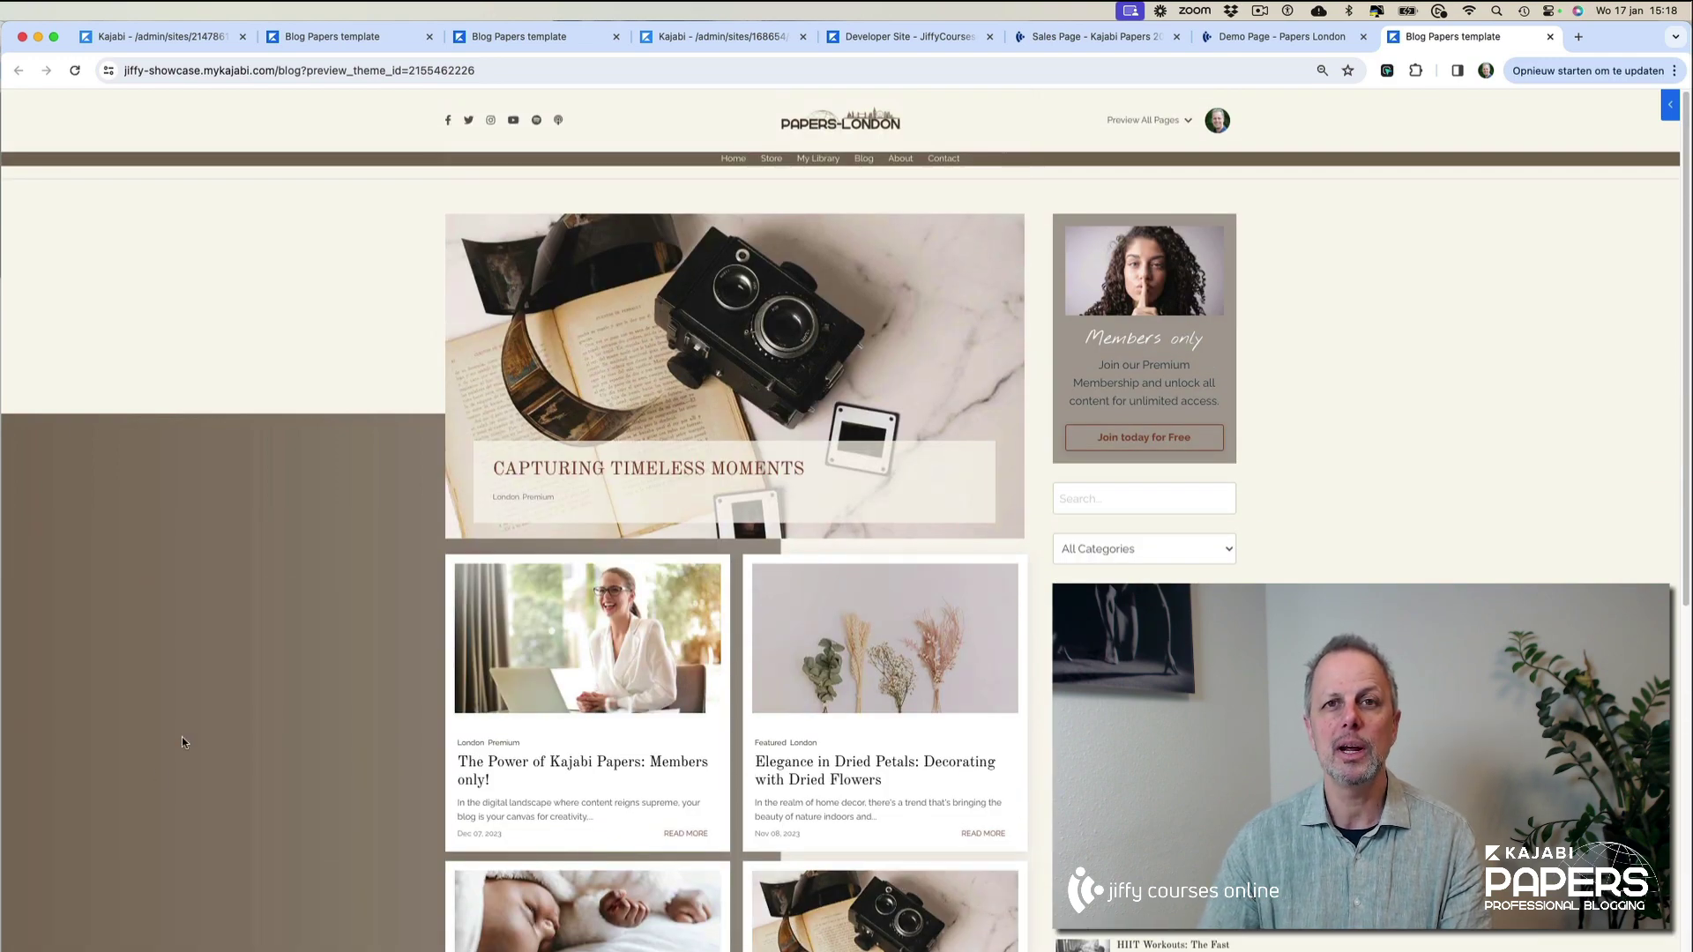